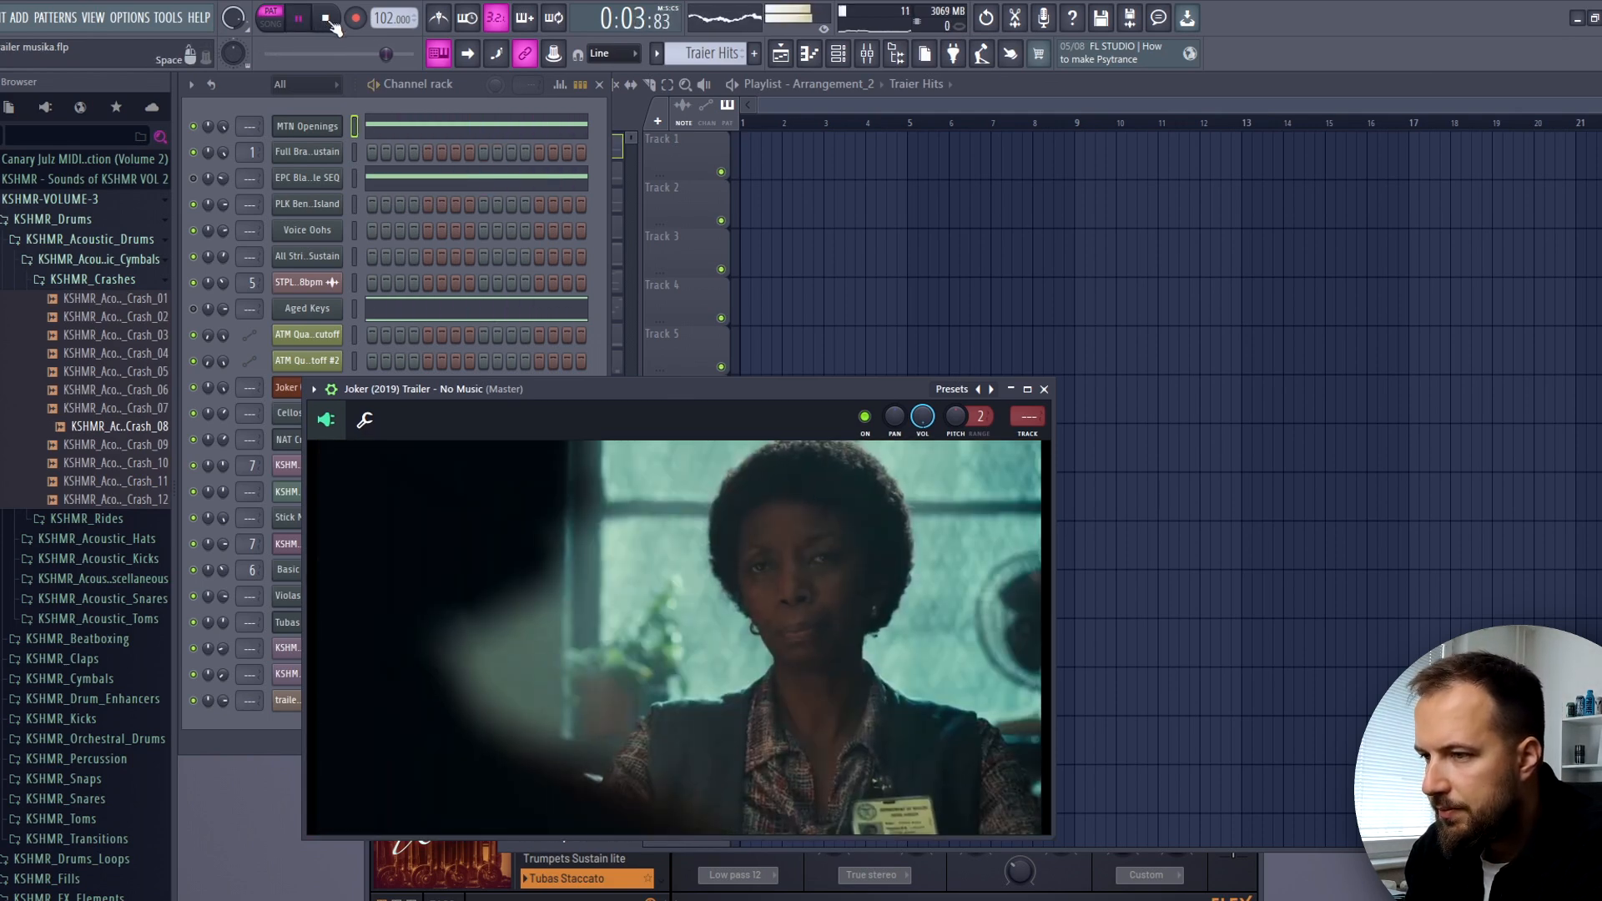
- Play the Traier Hits pattern alongside the trailer video, then stop playback
click(328, 19)
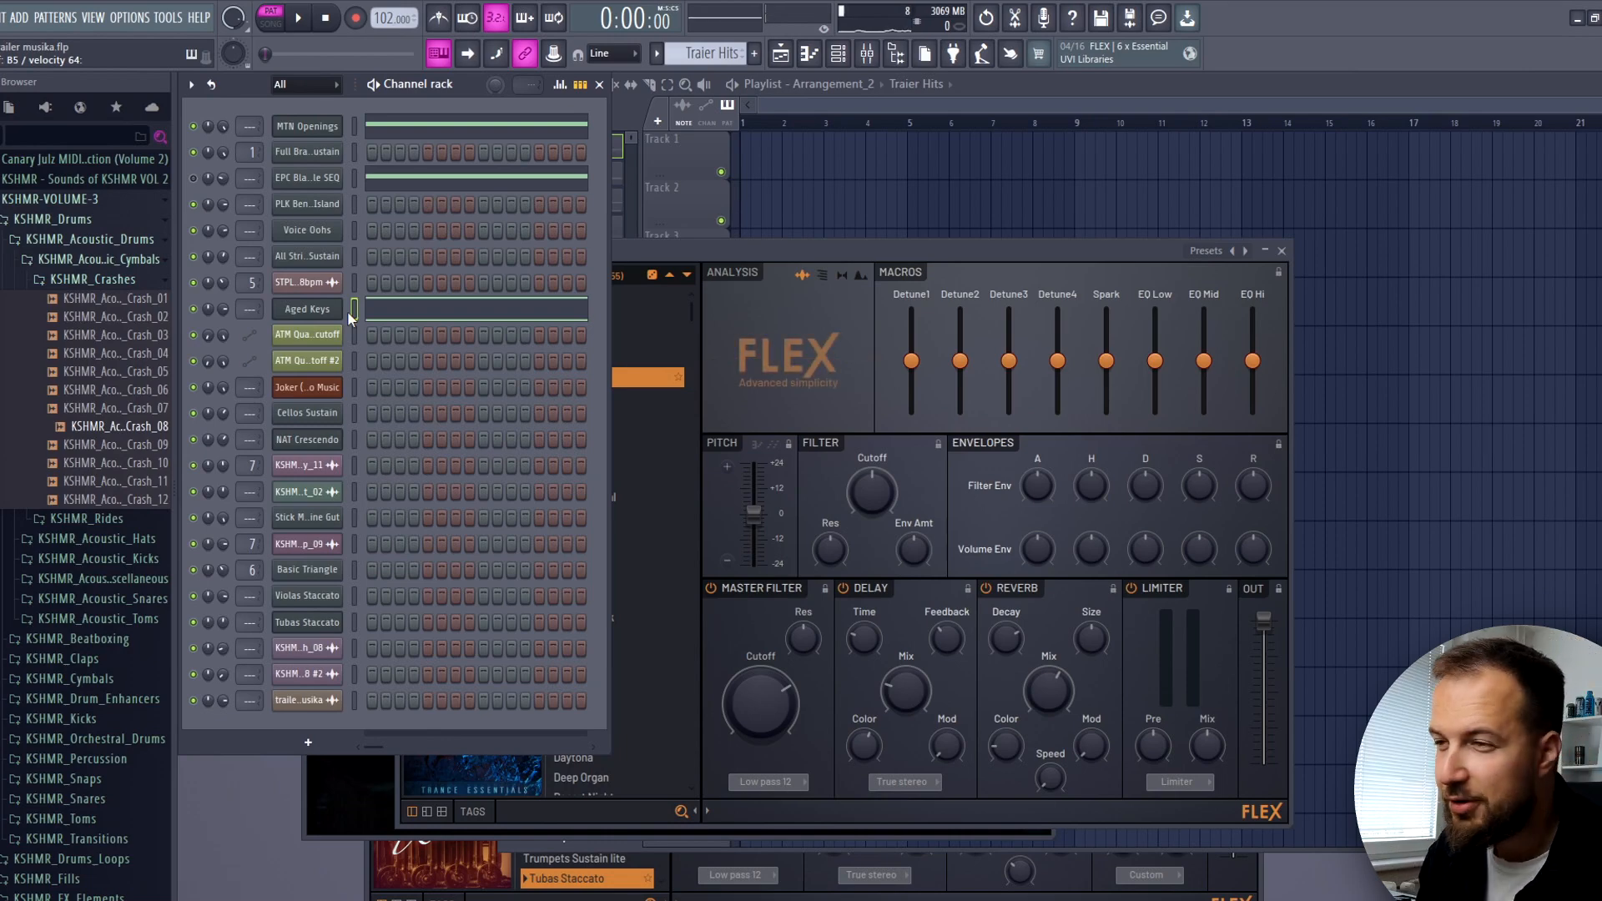
click(300, 18)
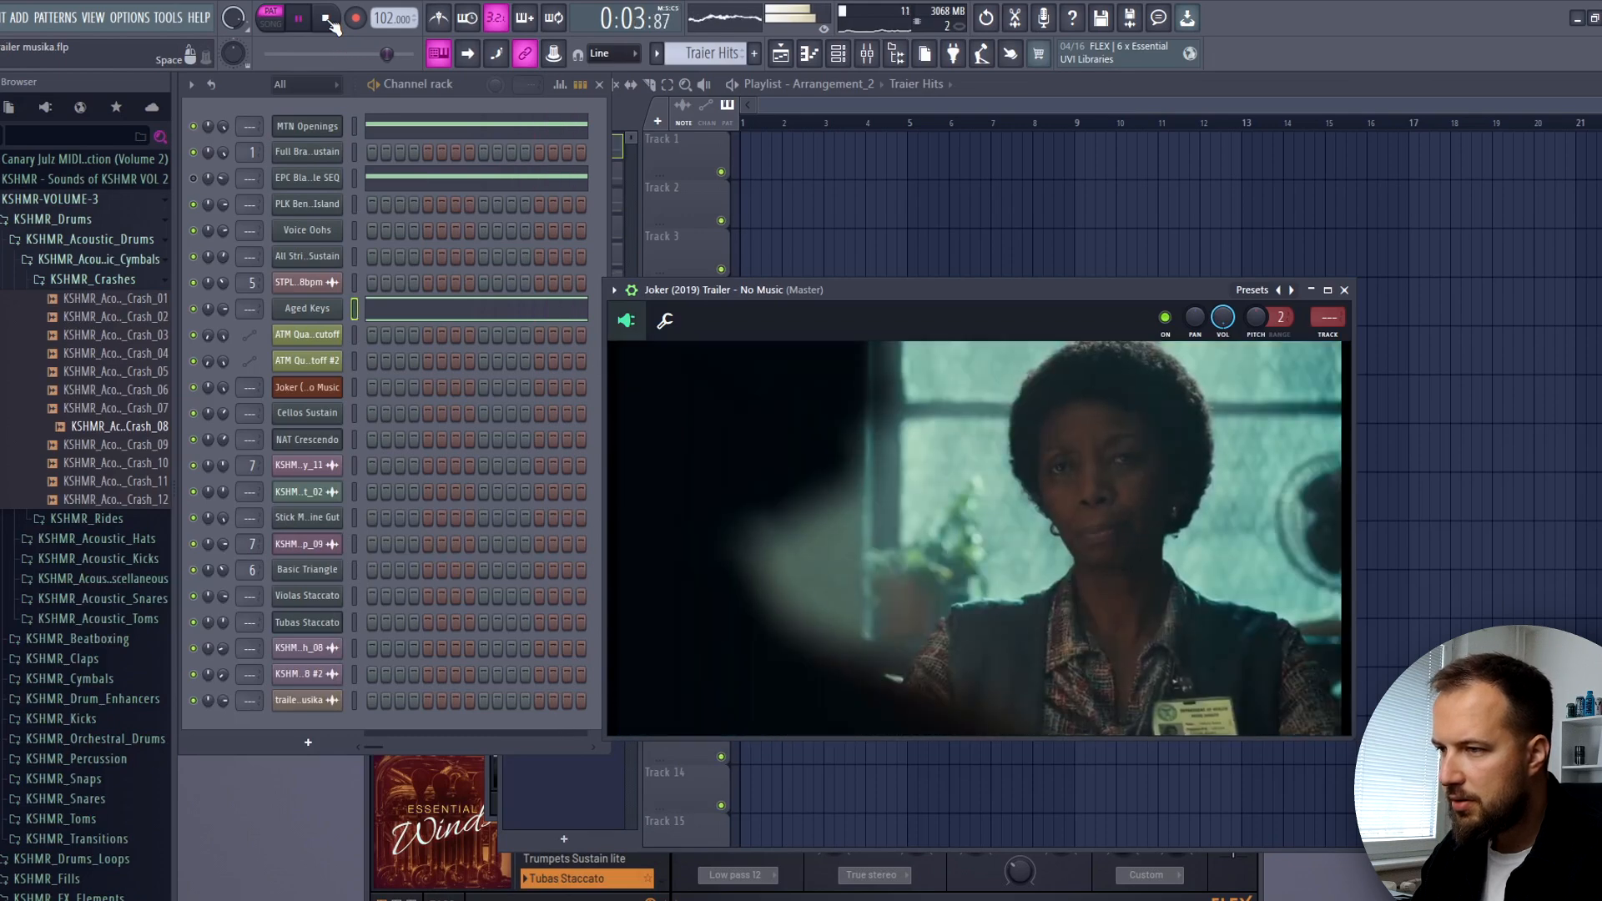
click(327, 19)
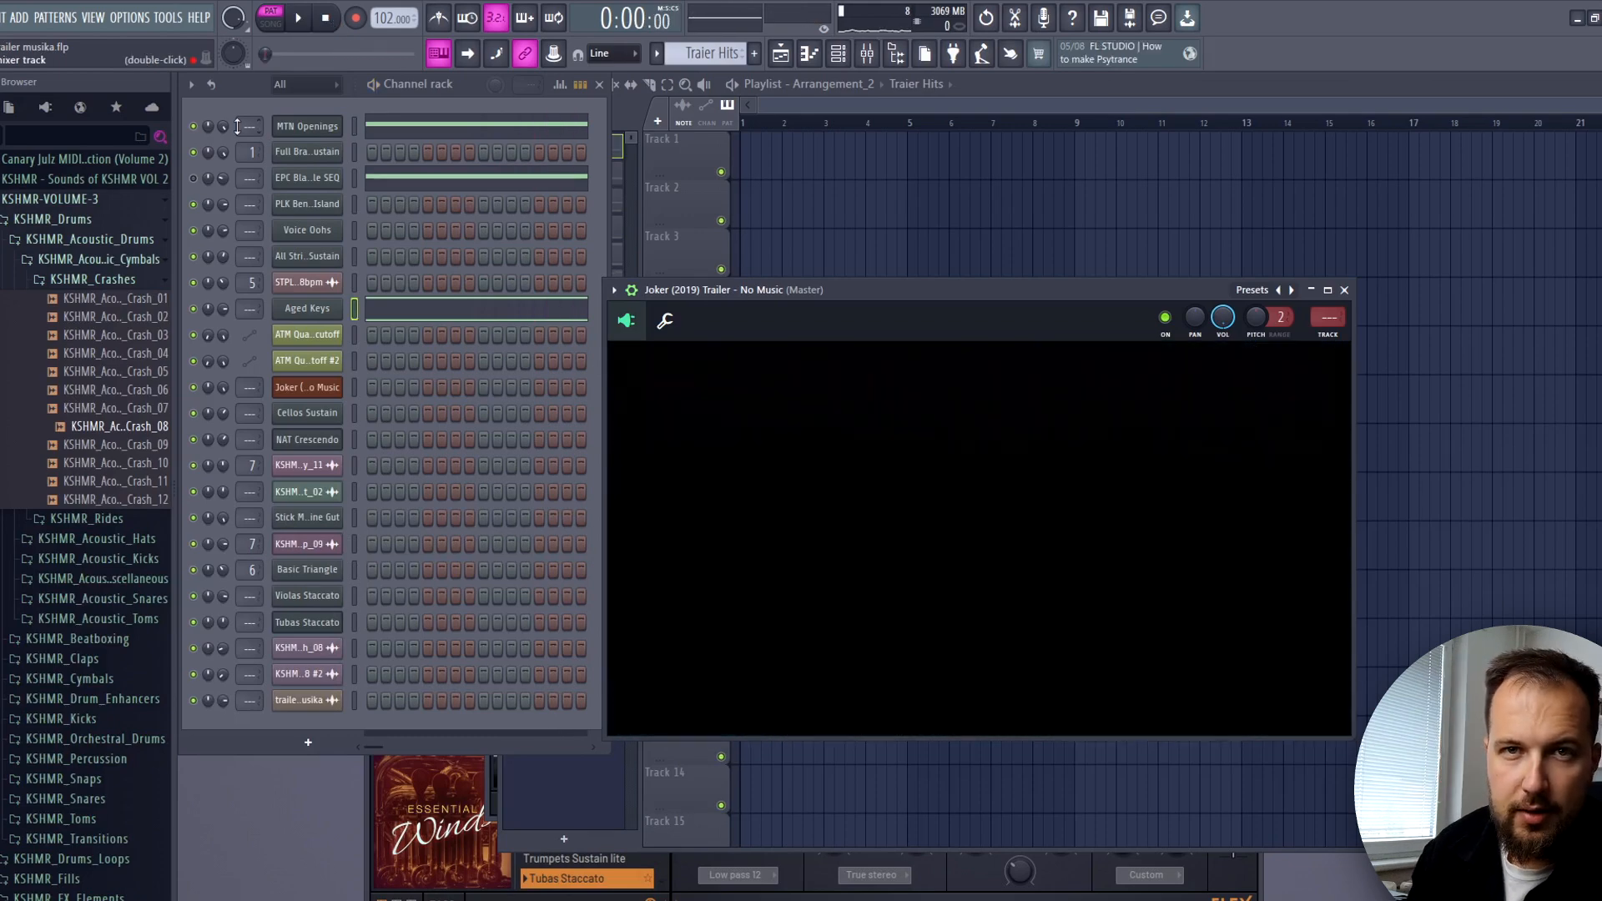
- Place the STPL 01 Cinematic Drum Loop at bar 1 of Track 1 and audition it
click(307, 178)
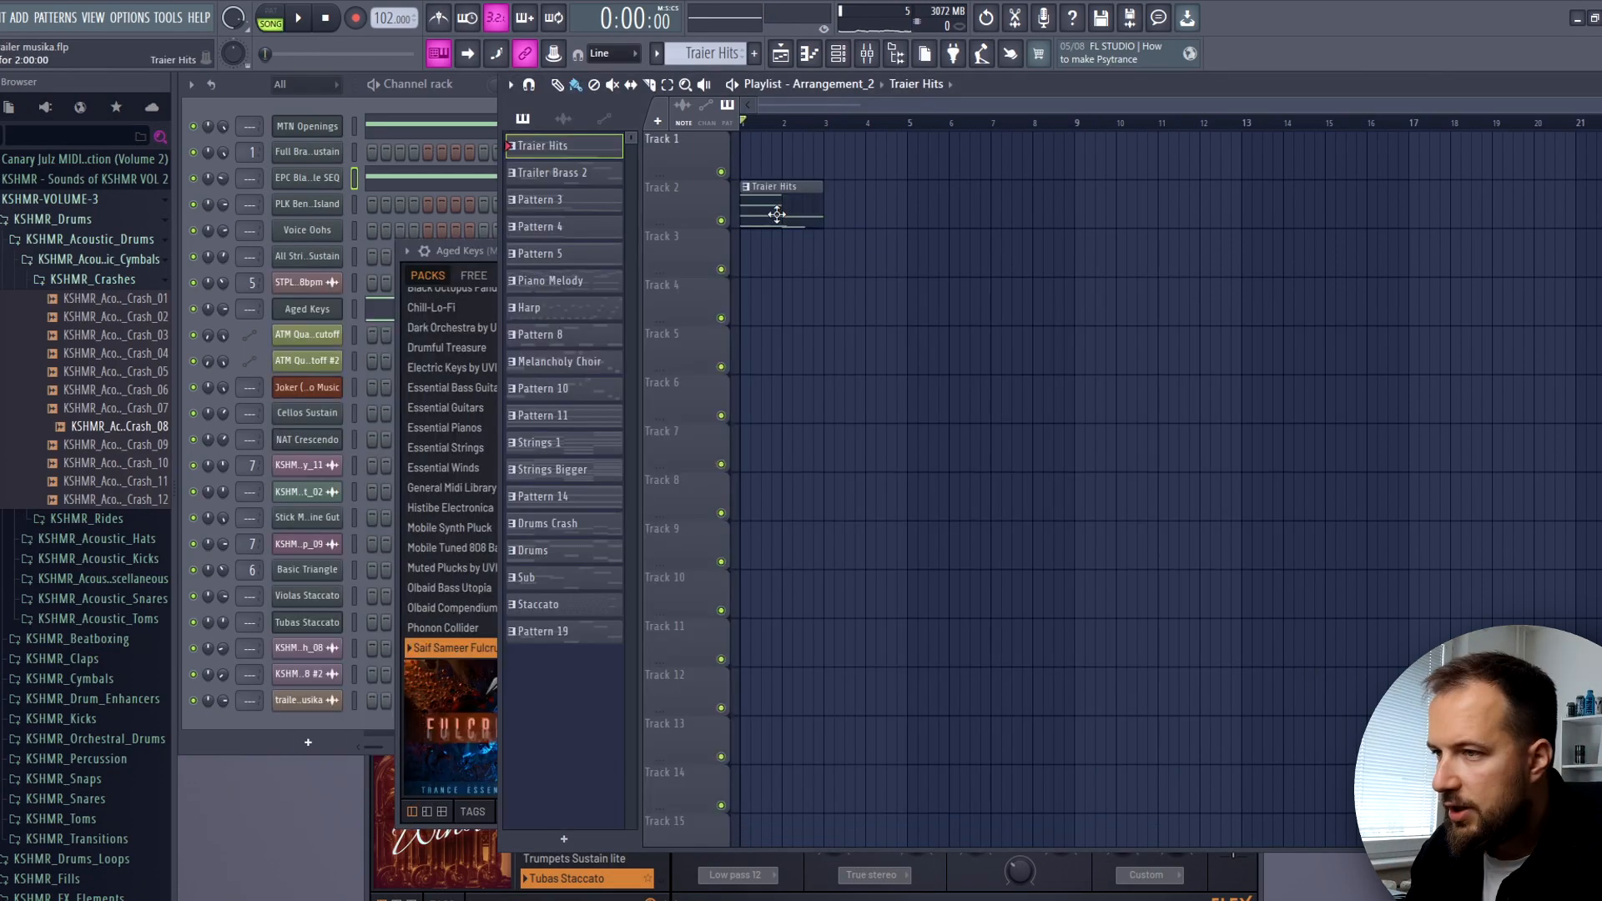
click(333, 282)
click(781, 150)
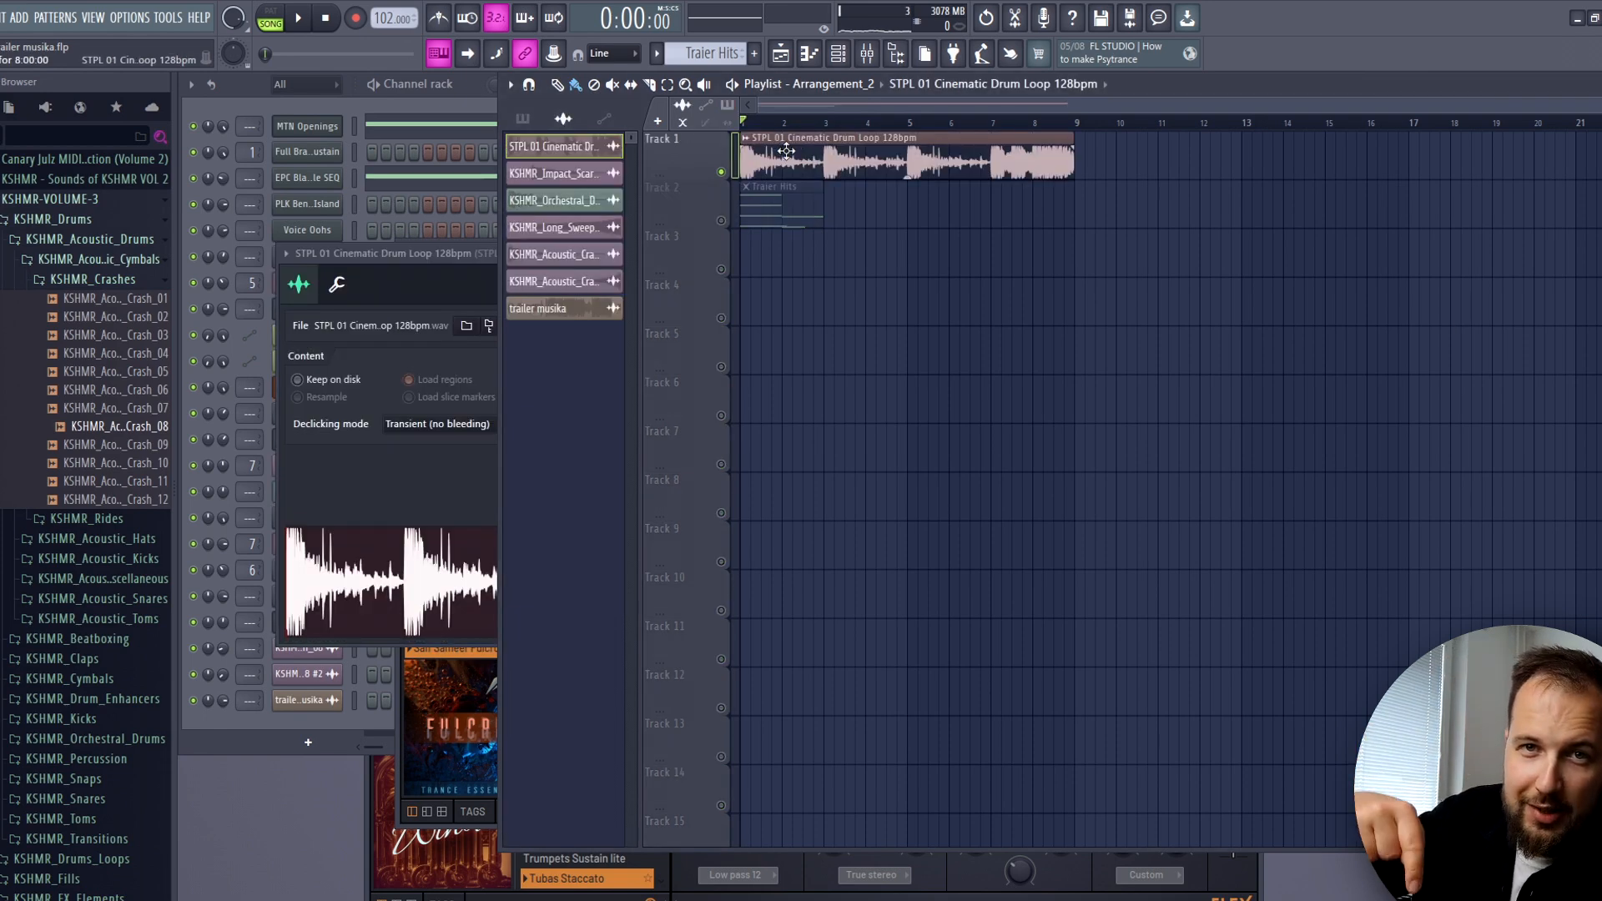
key(space)
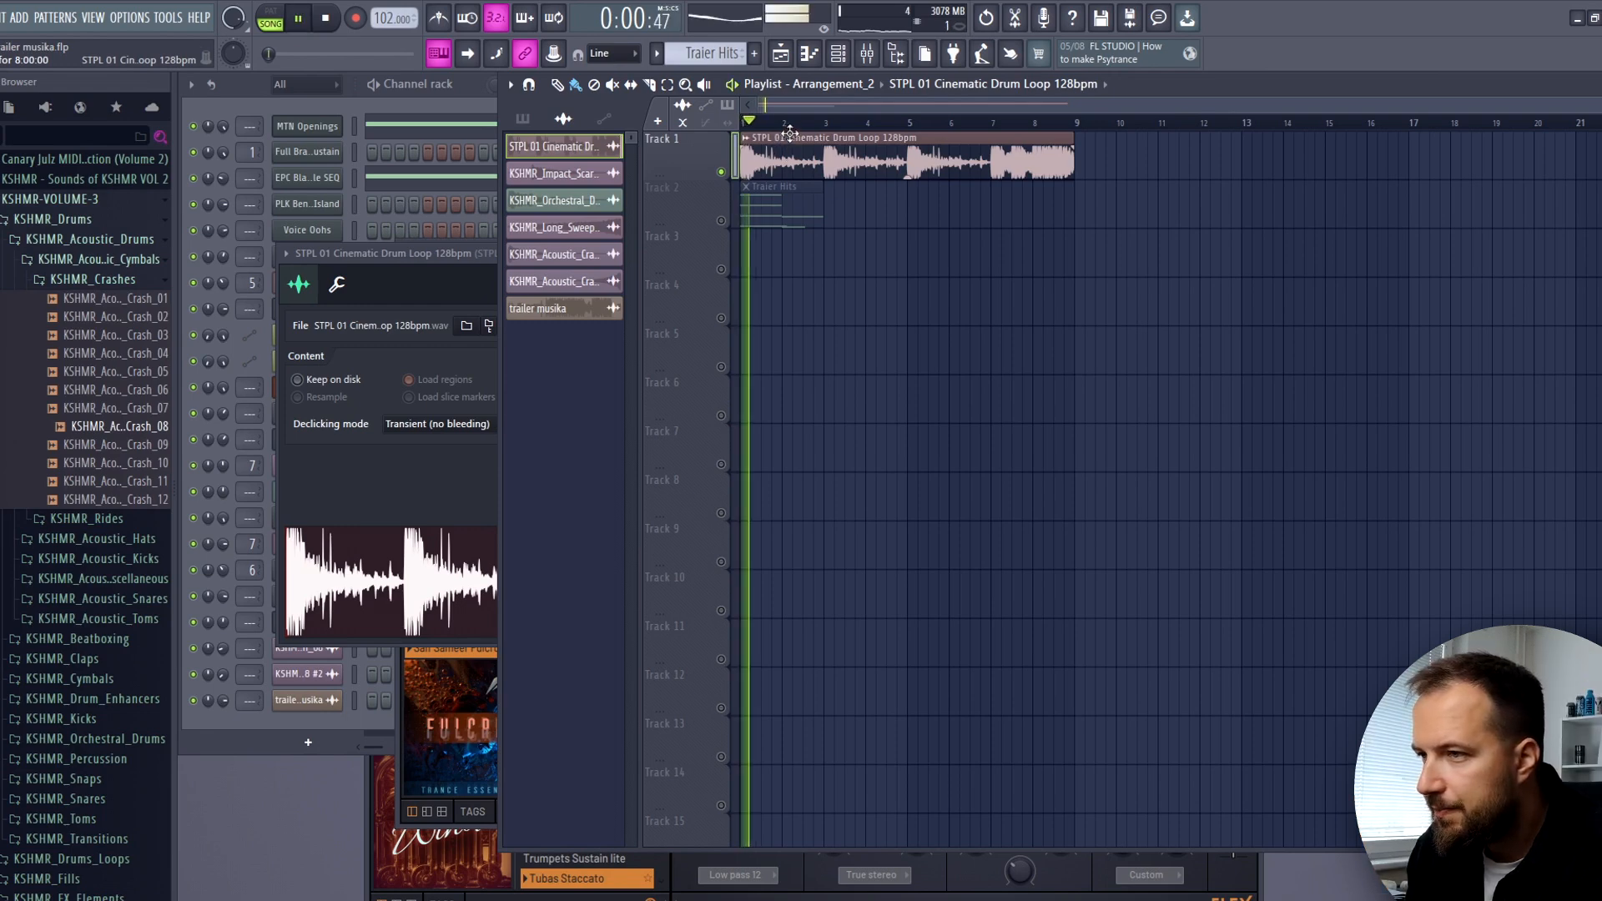
key(space)
- Trim the drum loop clip on Track 1 to its first hit and check the Fruity Reeverb on its mixer track
drag(1073, 154, 748, 164)
scroll(745, 165, up, 4)
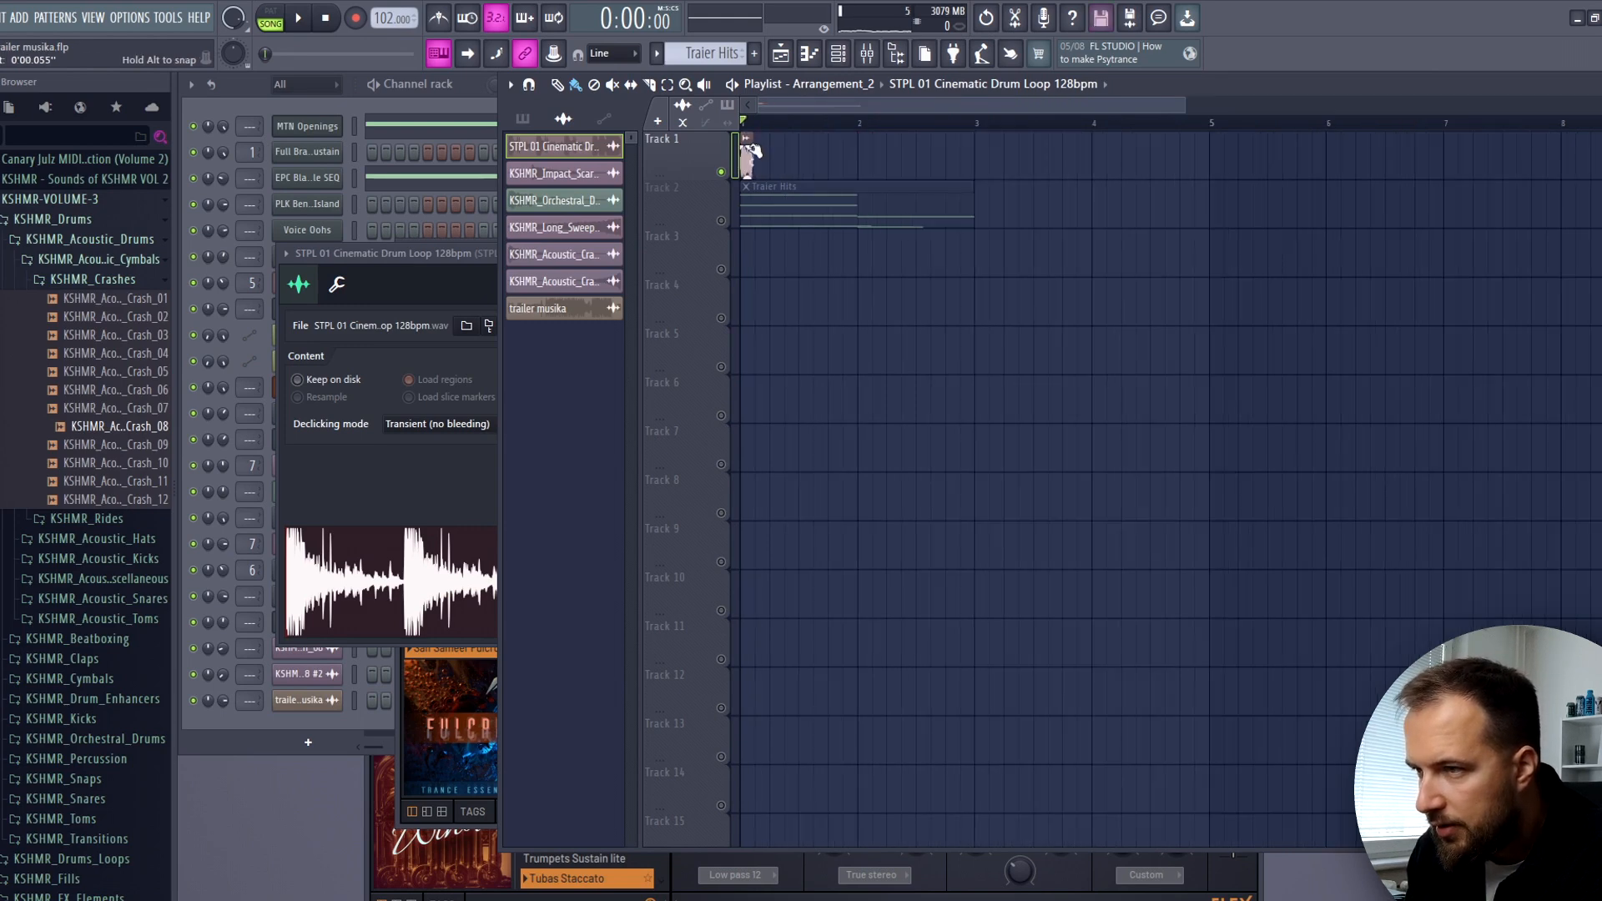
click(867, 52)
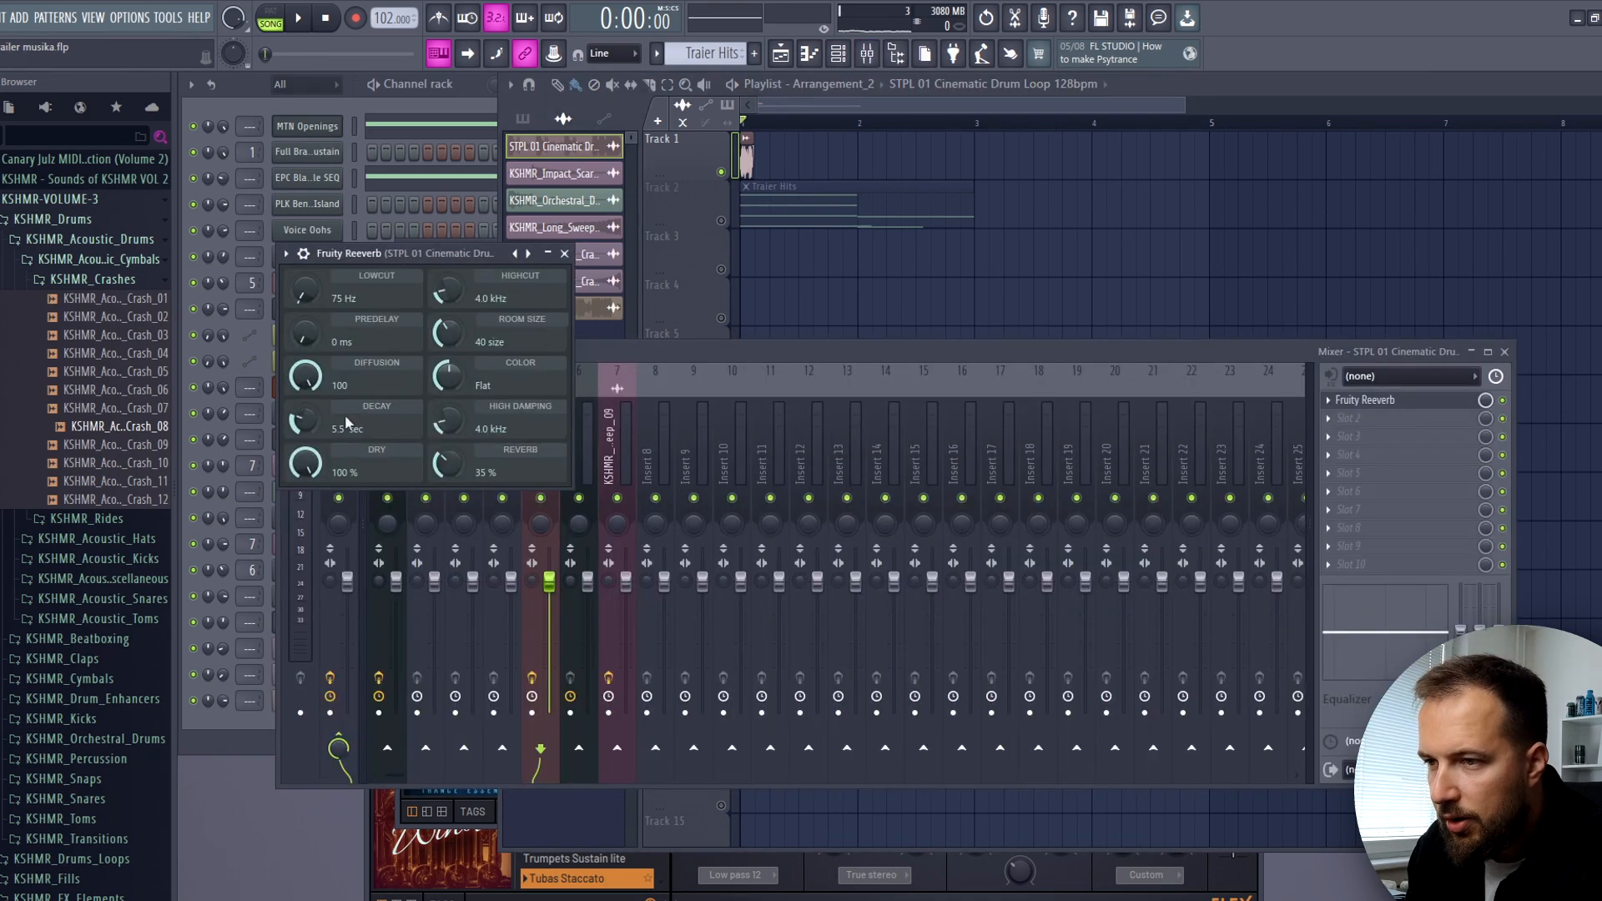
click(564, 254)
key(space)
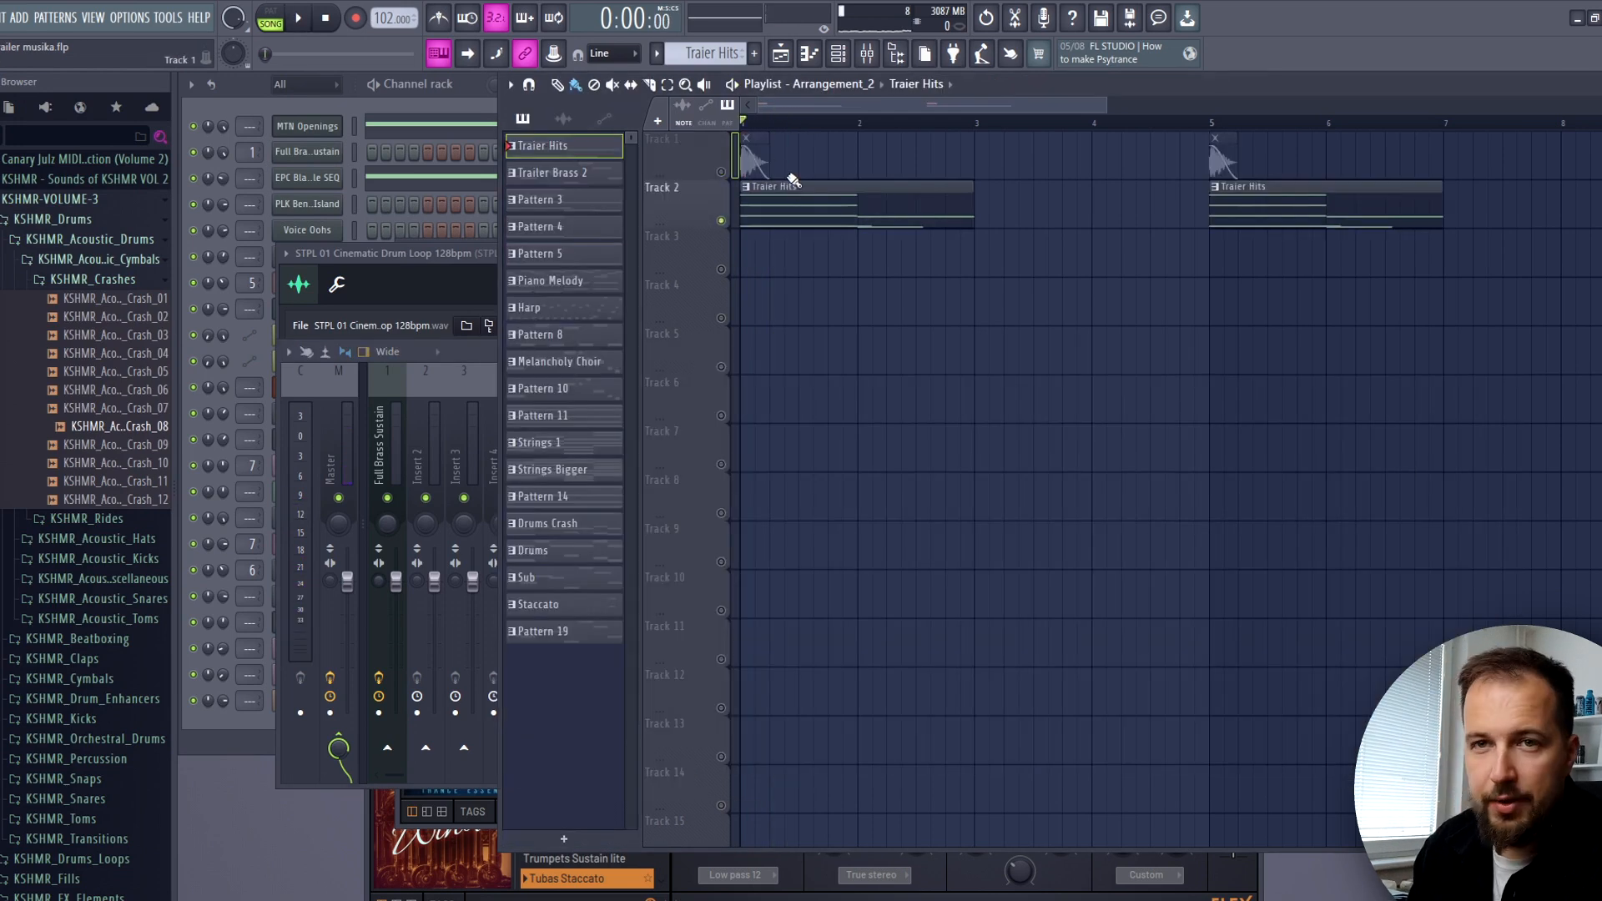
- Audition the Traier Hits clip, then add another at bar 3 of Track 2 and make it a unique pattern
key(space)
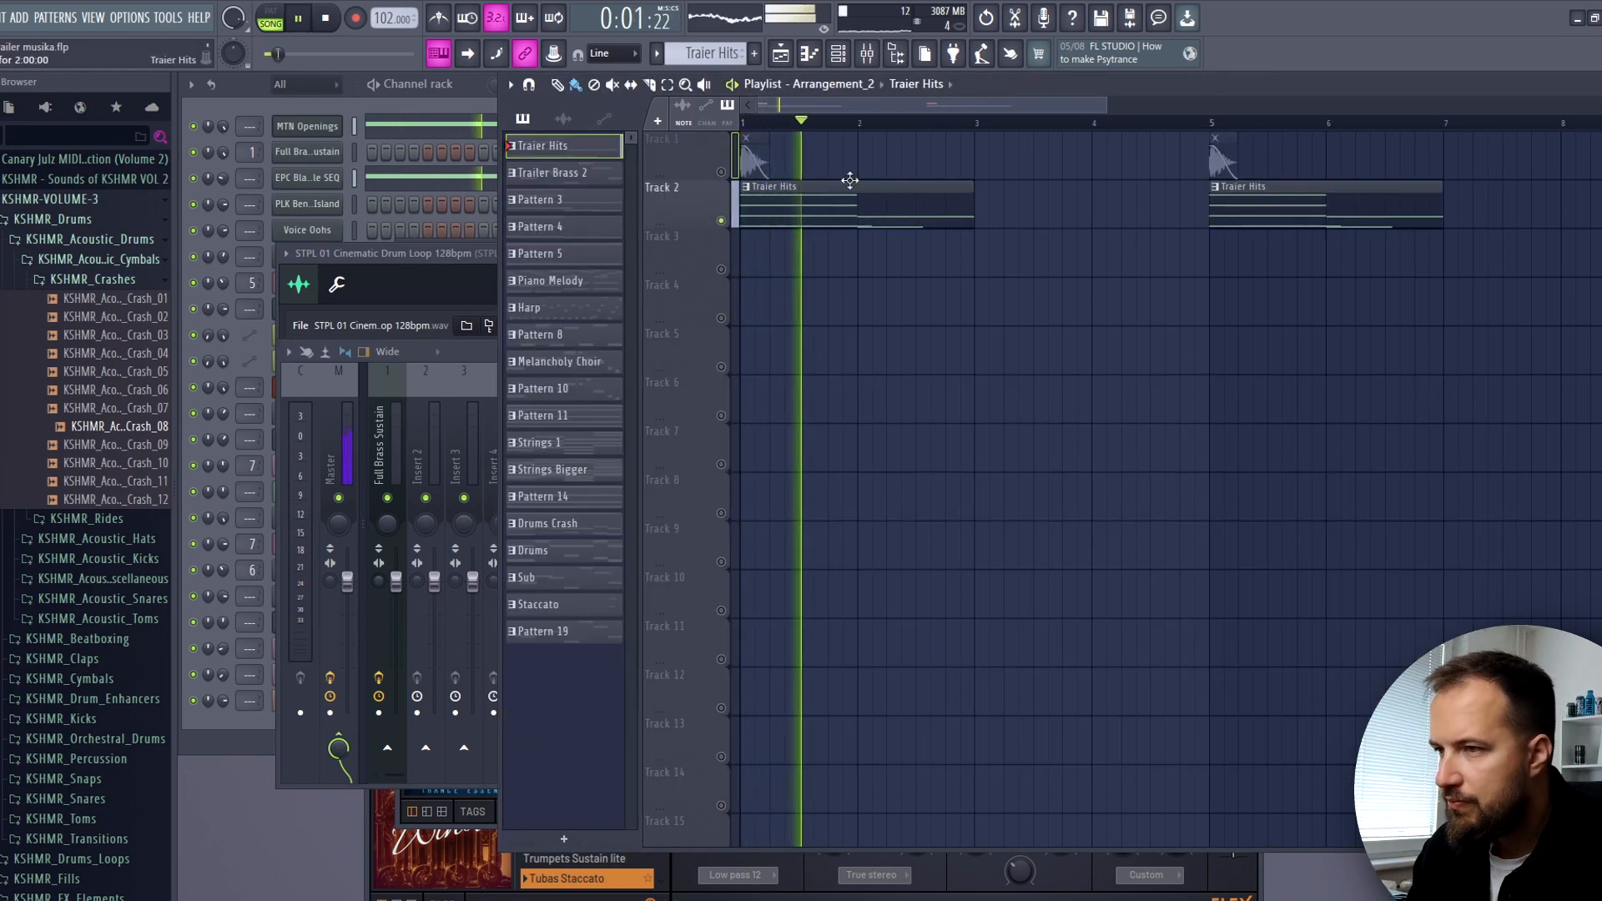
key(space)
click(977, 205)
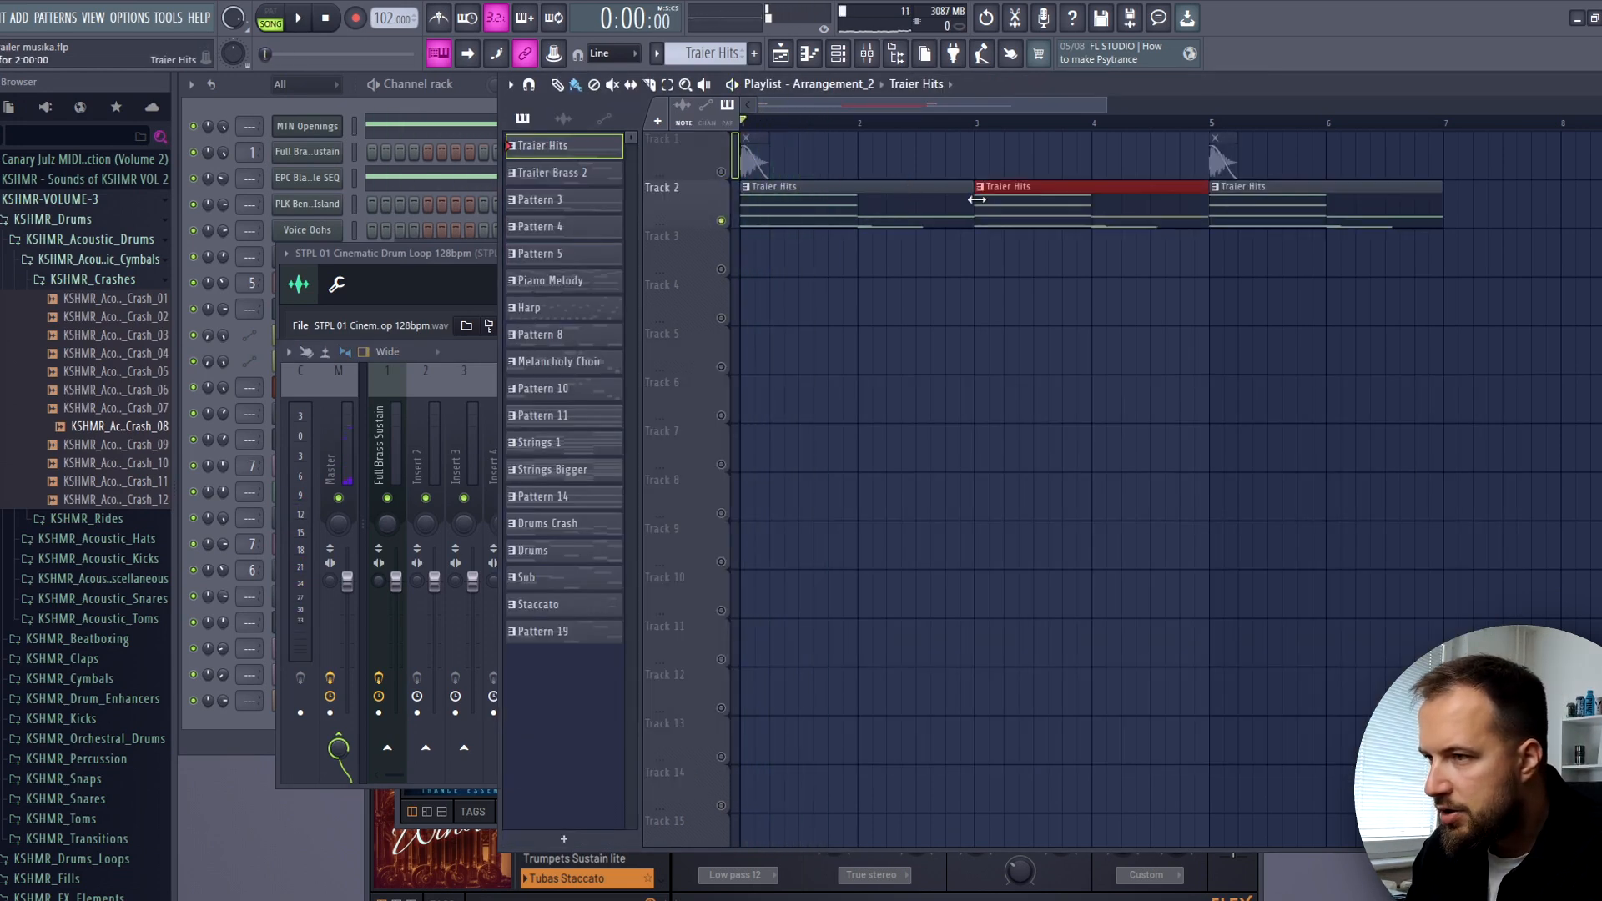
click(980, 186)
click(1042, 348)
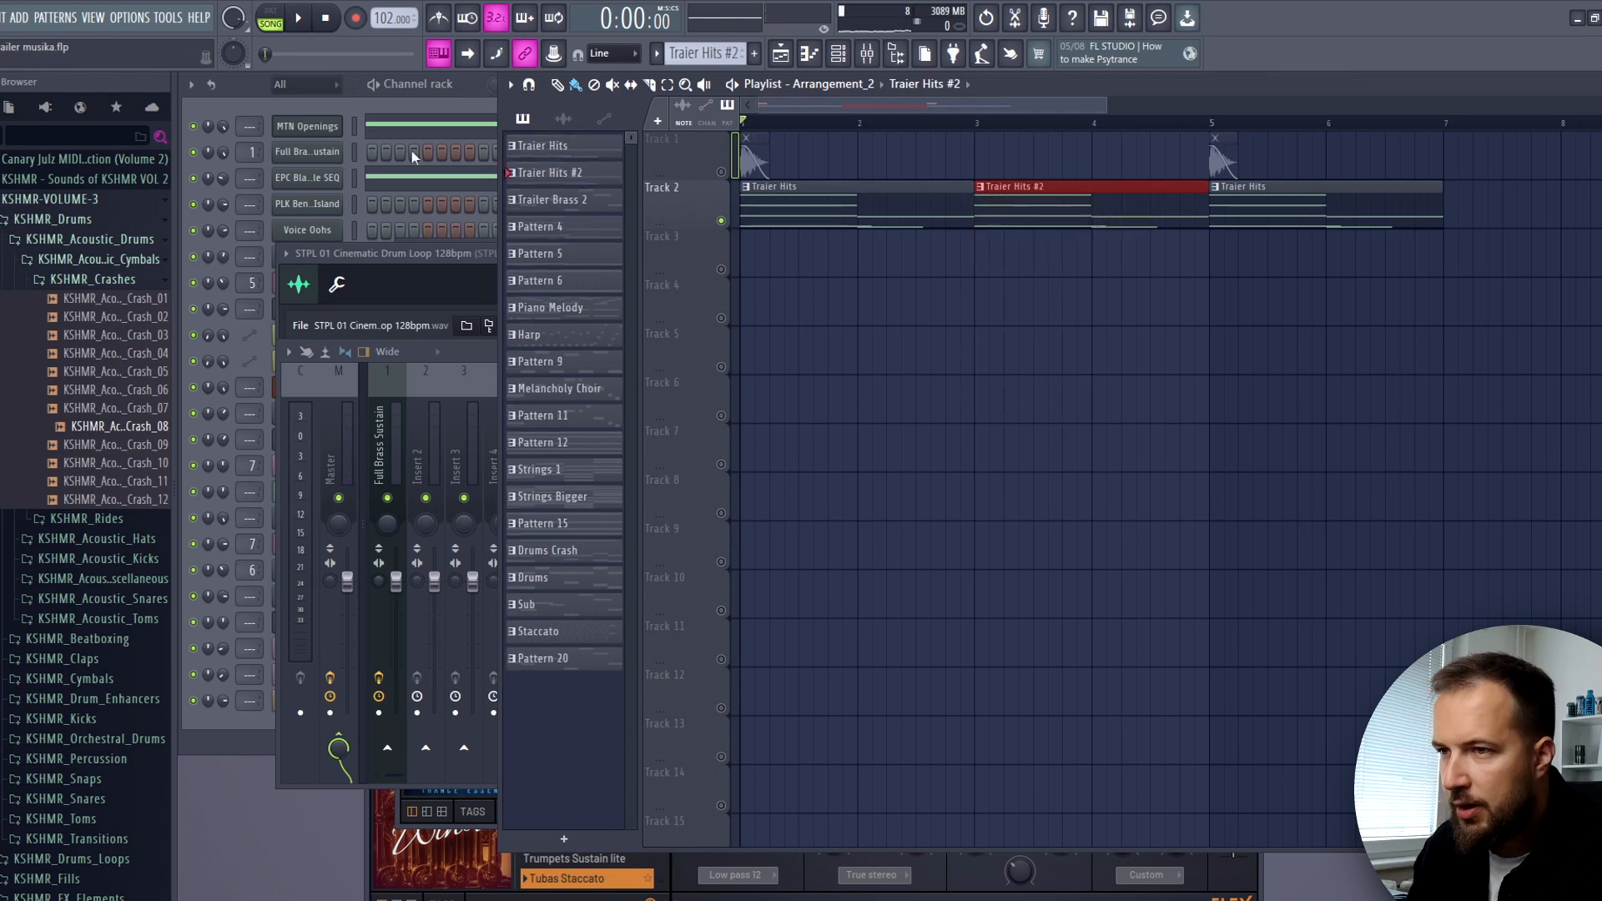
- Edit the Traier Hits #2 pattern to keep only its first-bar notes
click(392, 133)
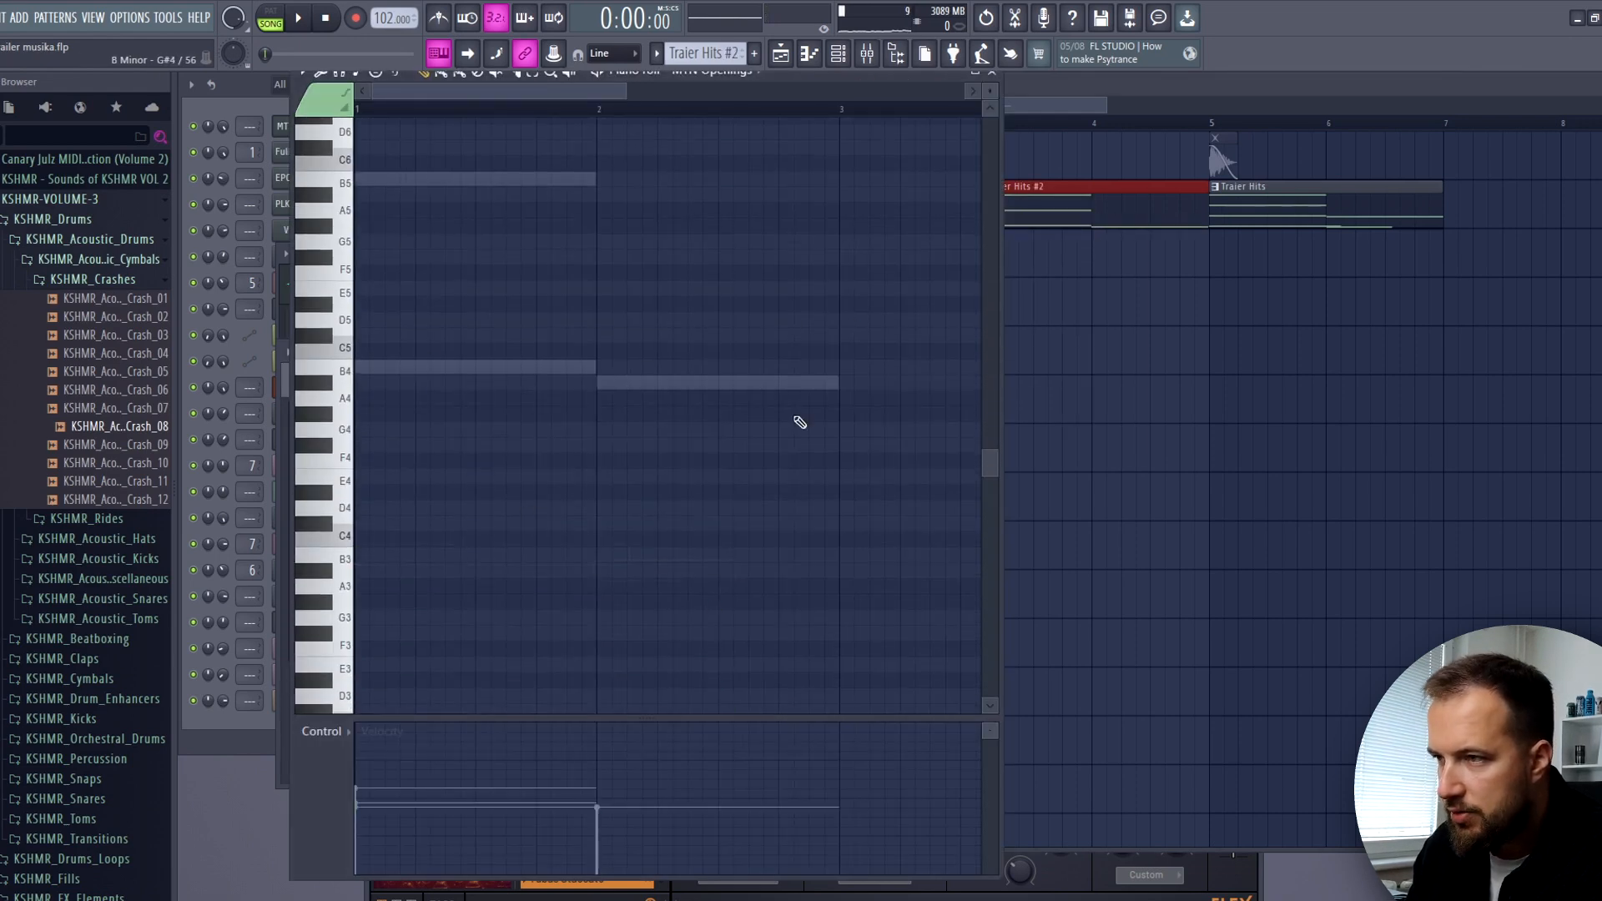
click(992, 74)
click(432, 108)
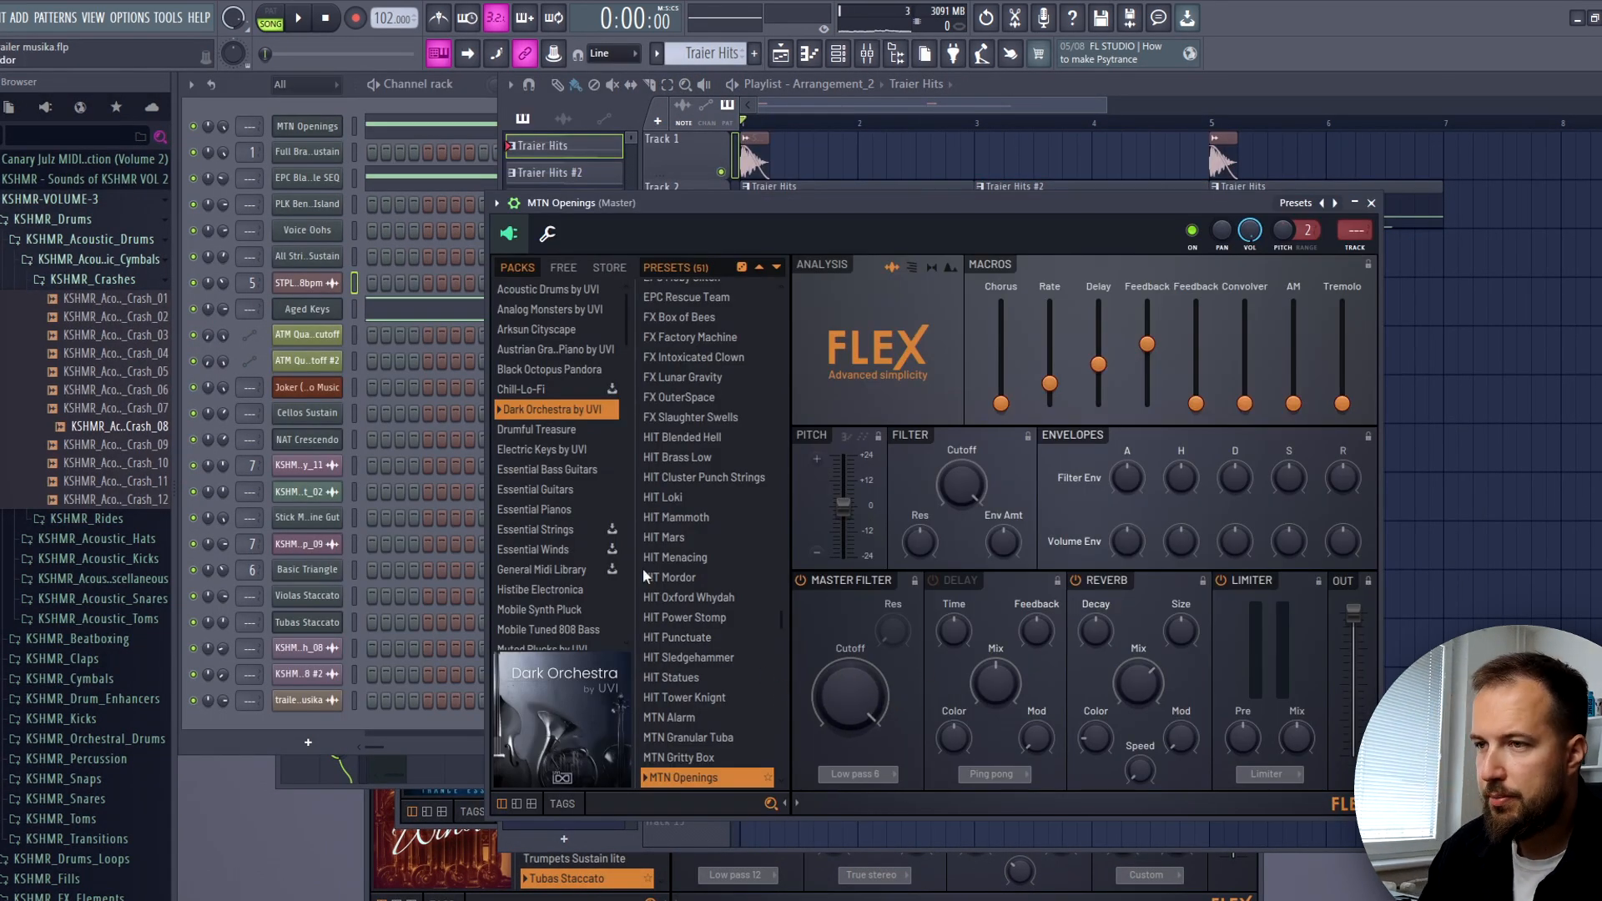
- Examine the MTN Openings preset and the automation options of its master filter cutoff
click(348, 103)
click(872, 591)
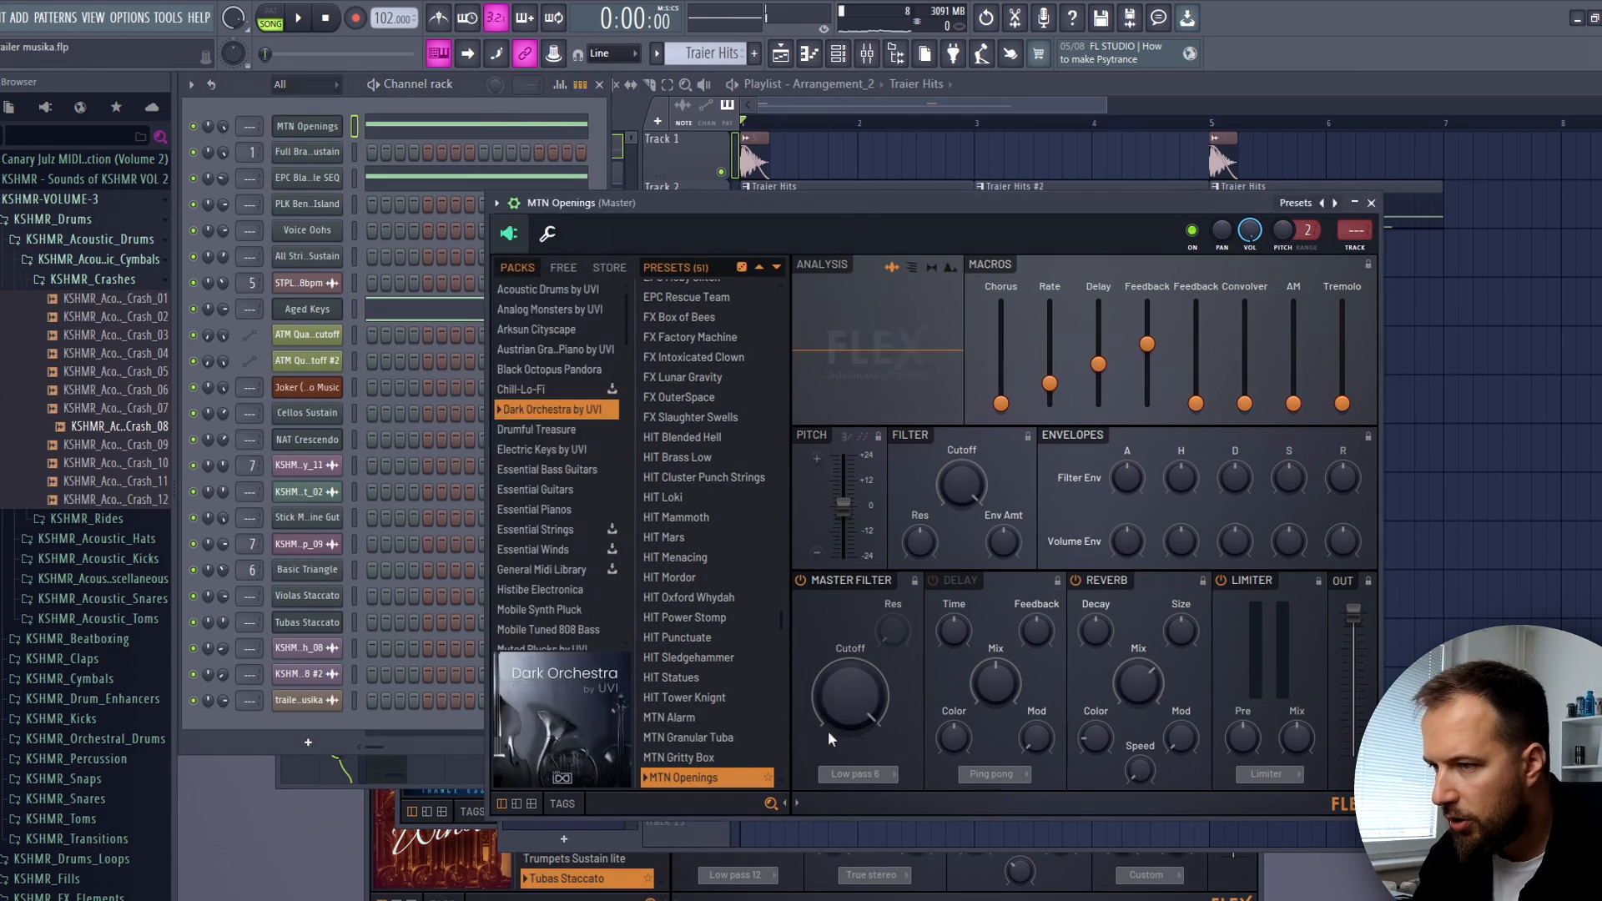
right_click(855, 696)
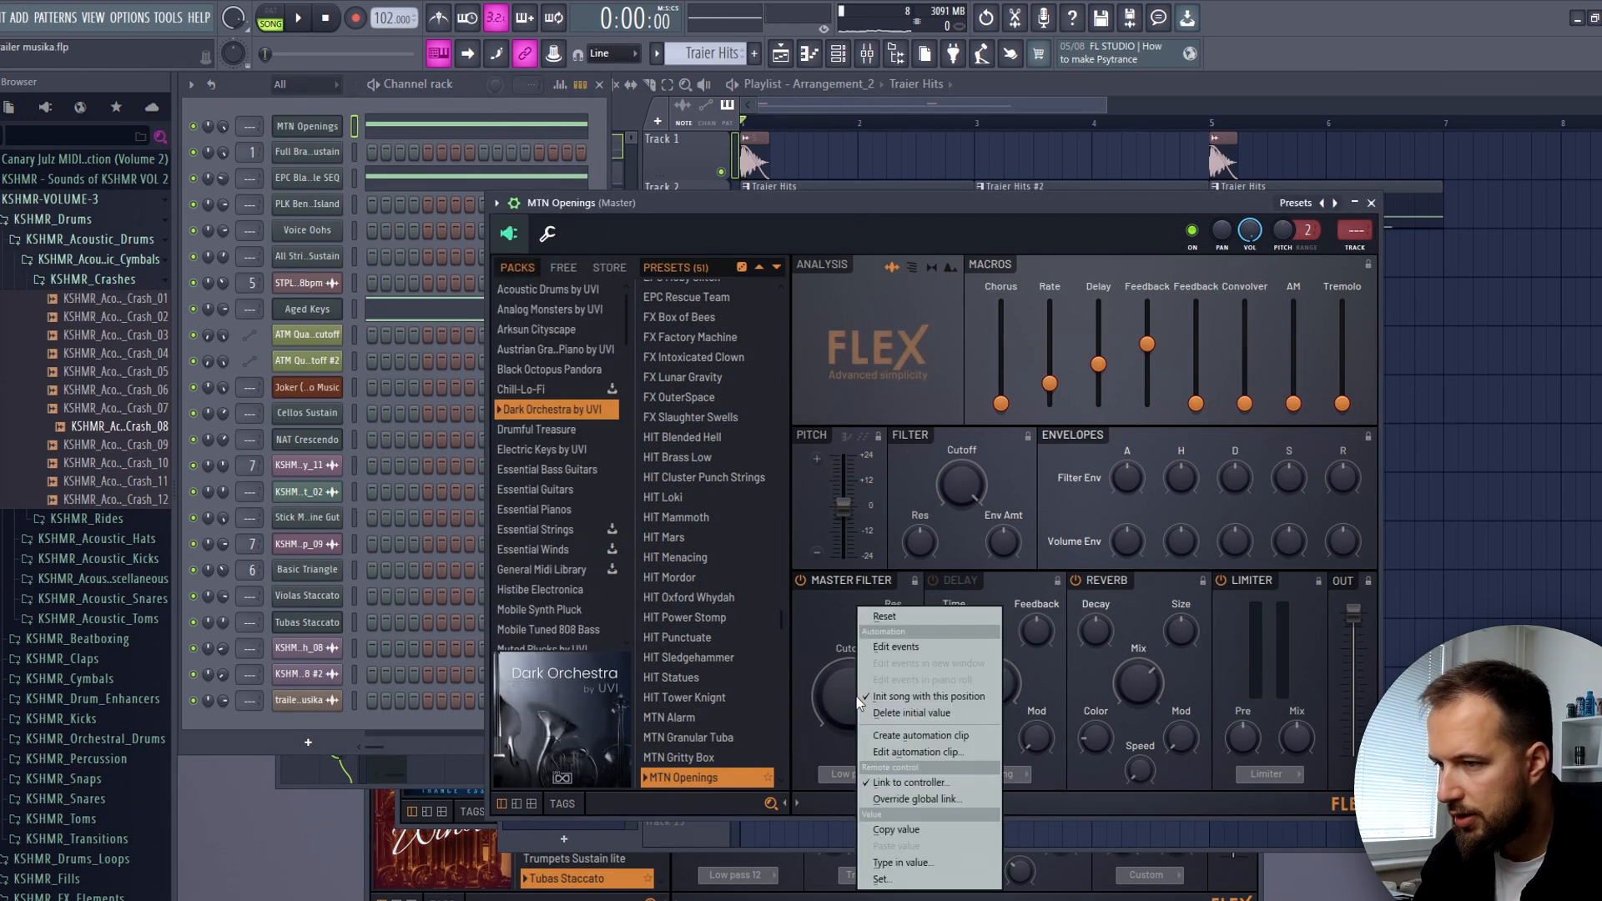
click(916, 737)
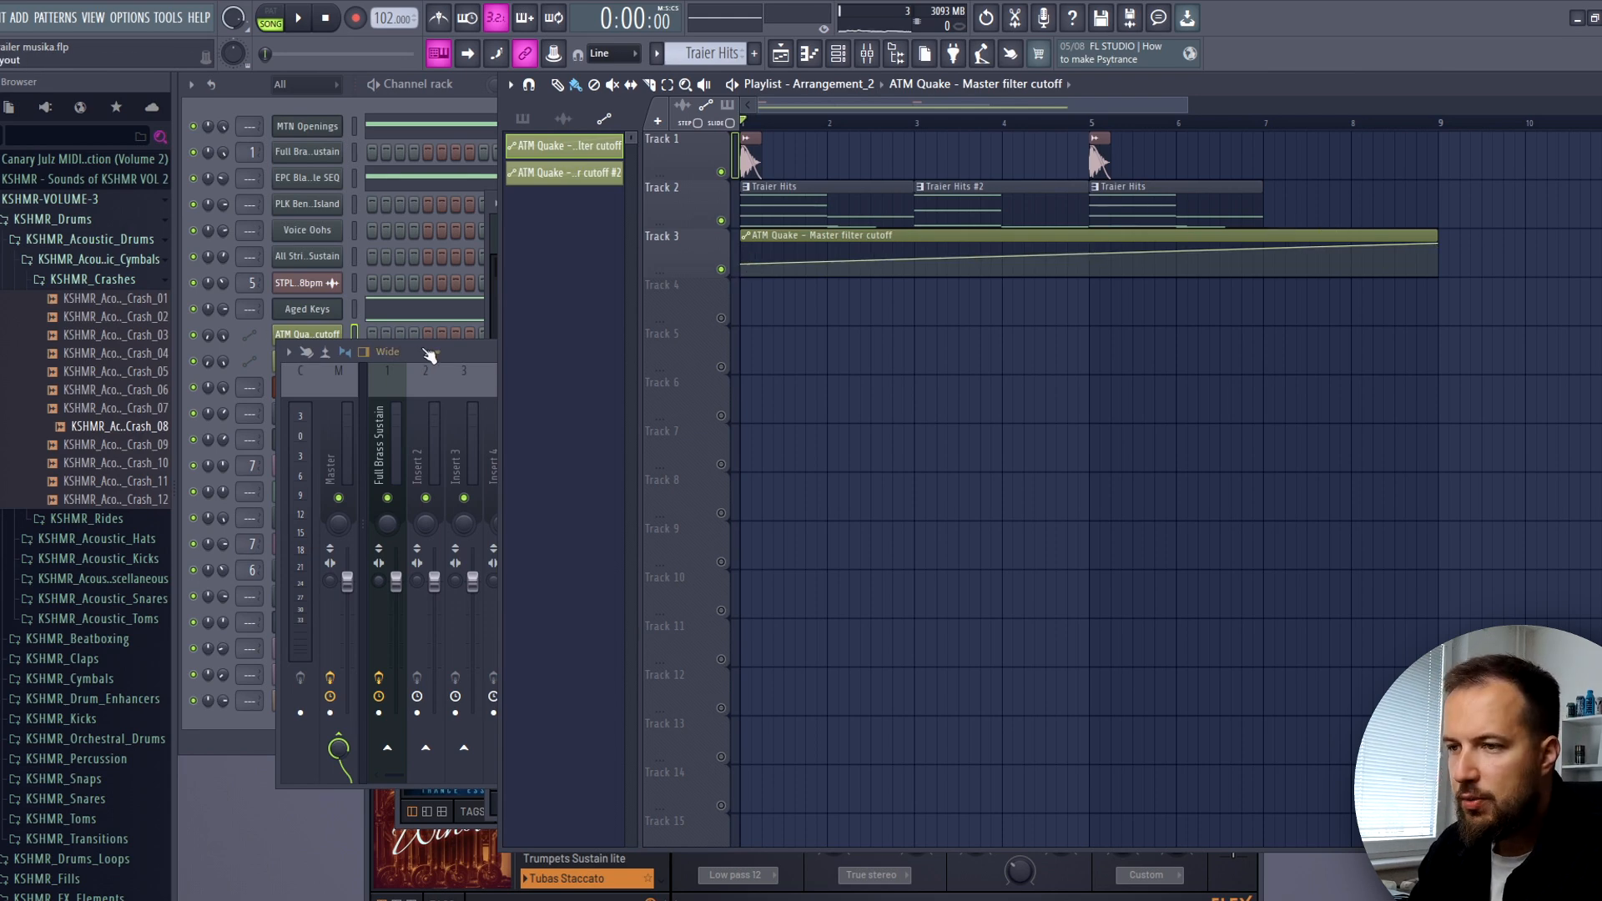
- Play the arrangement with the filter cutoff automation alongside the trailer video, then stop playback
drag(478, 355, 1324, 350)
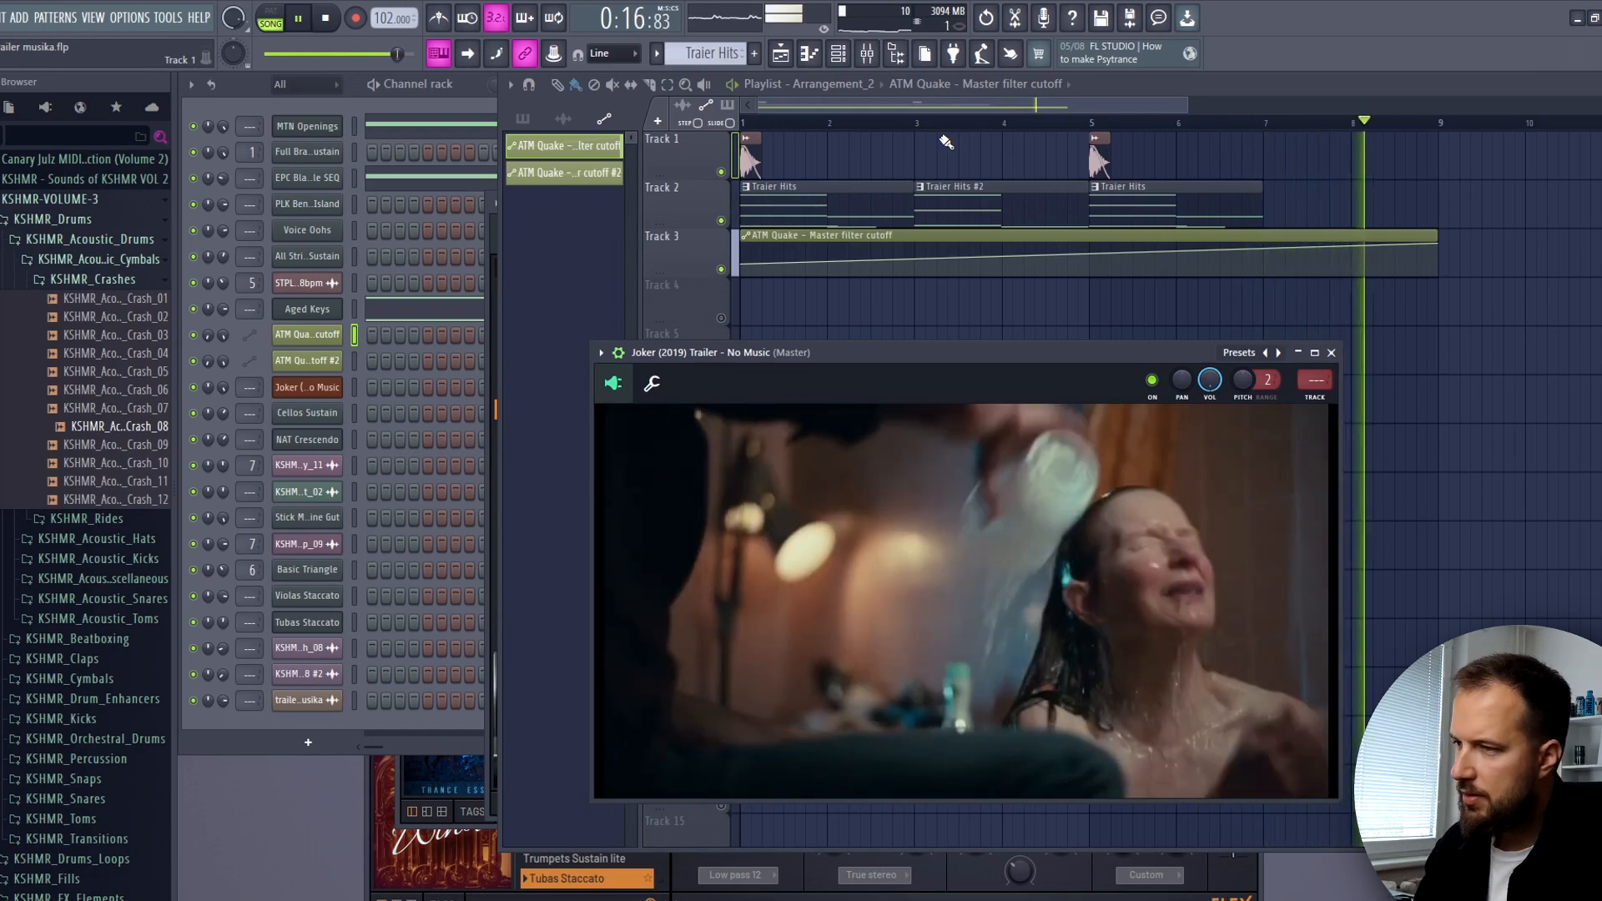
key(space)
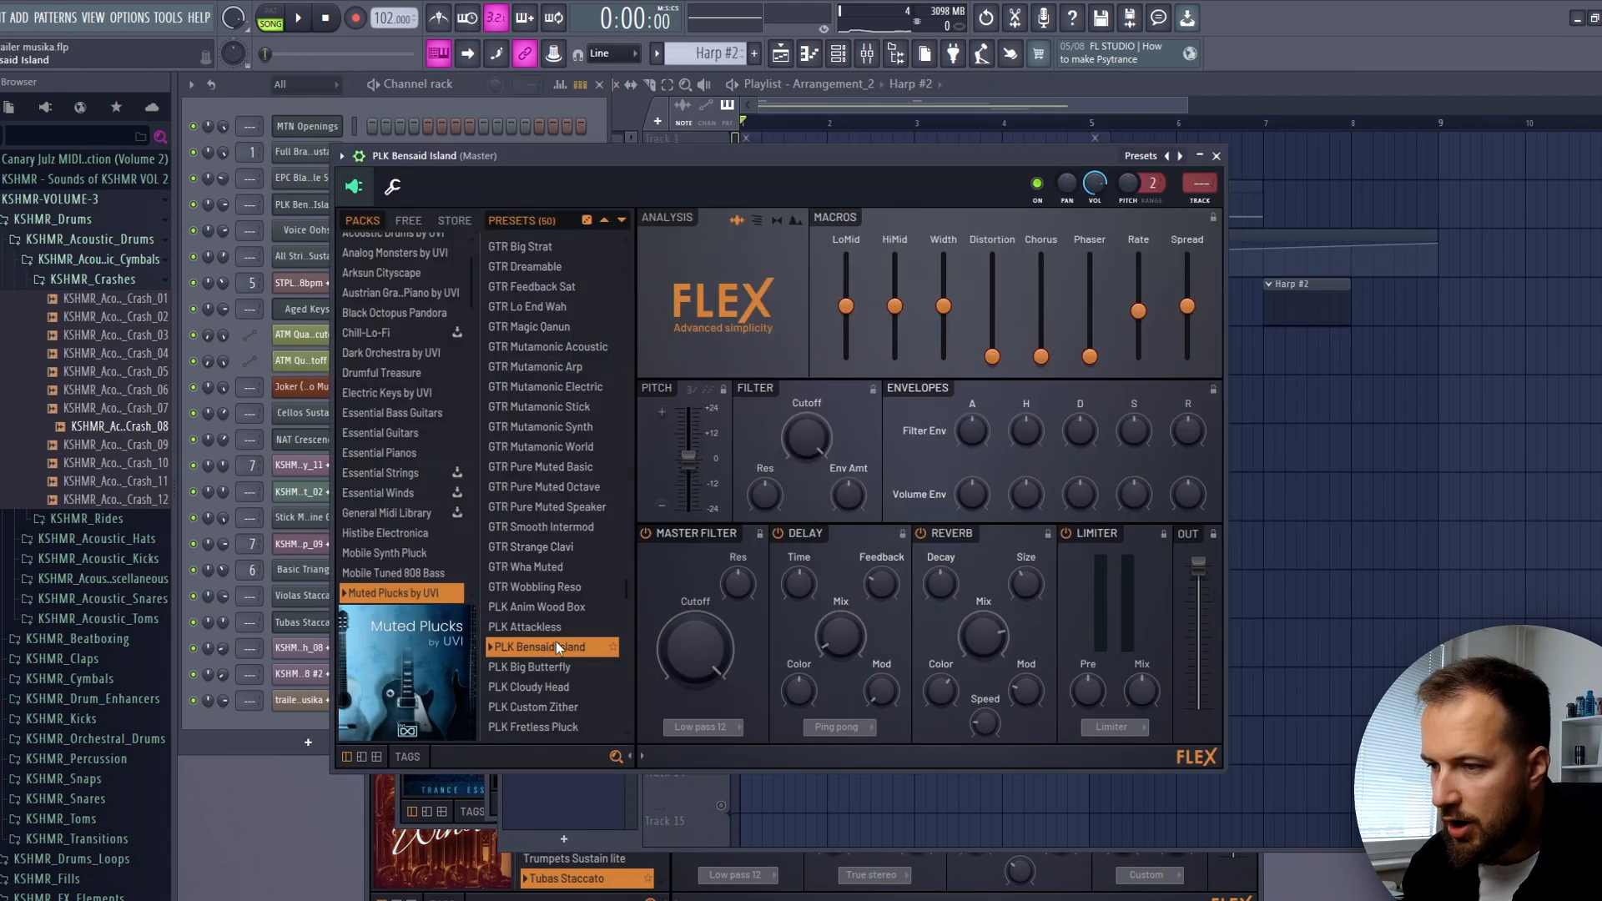
- Review the PLK Bensaid Island preset and place two consecutive Harp clips on Track 4, at bars 7 and 11
scroll(419, 584, down, 1)
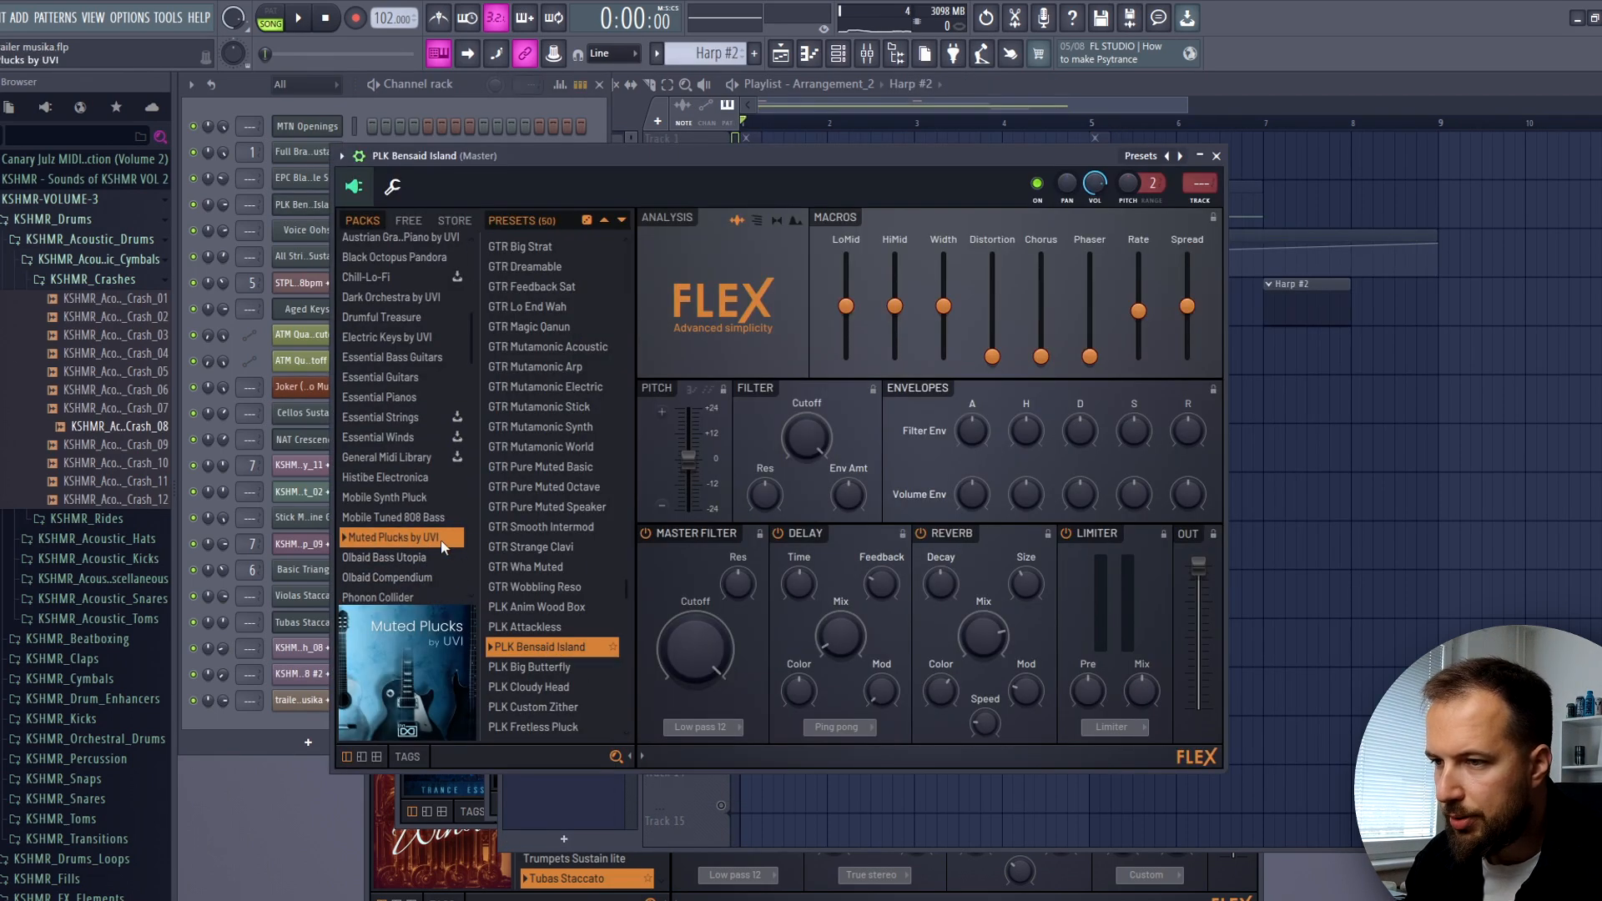
scroll(531, 518, down, 2)
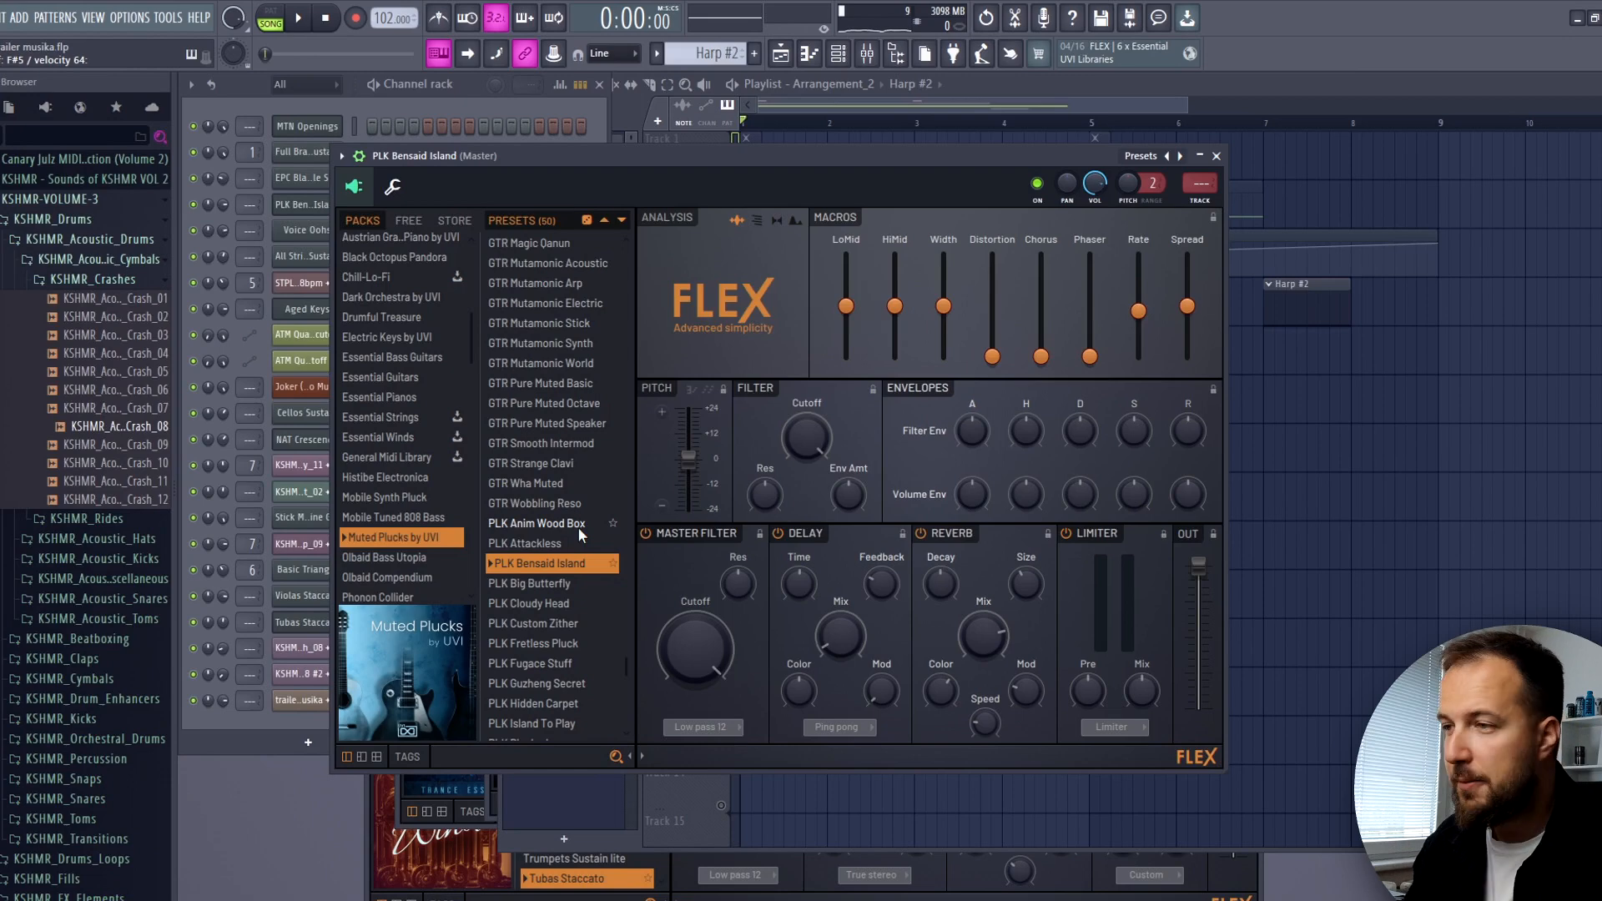
key(F5)
key(ctrl+b)
ctrl+click(1331, 236)
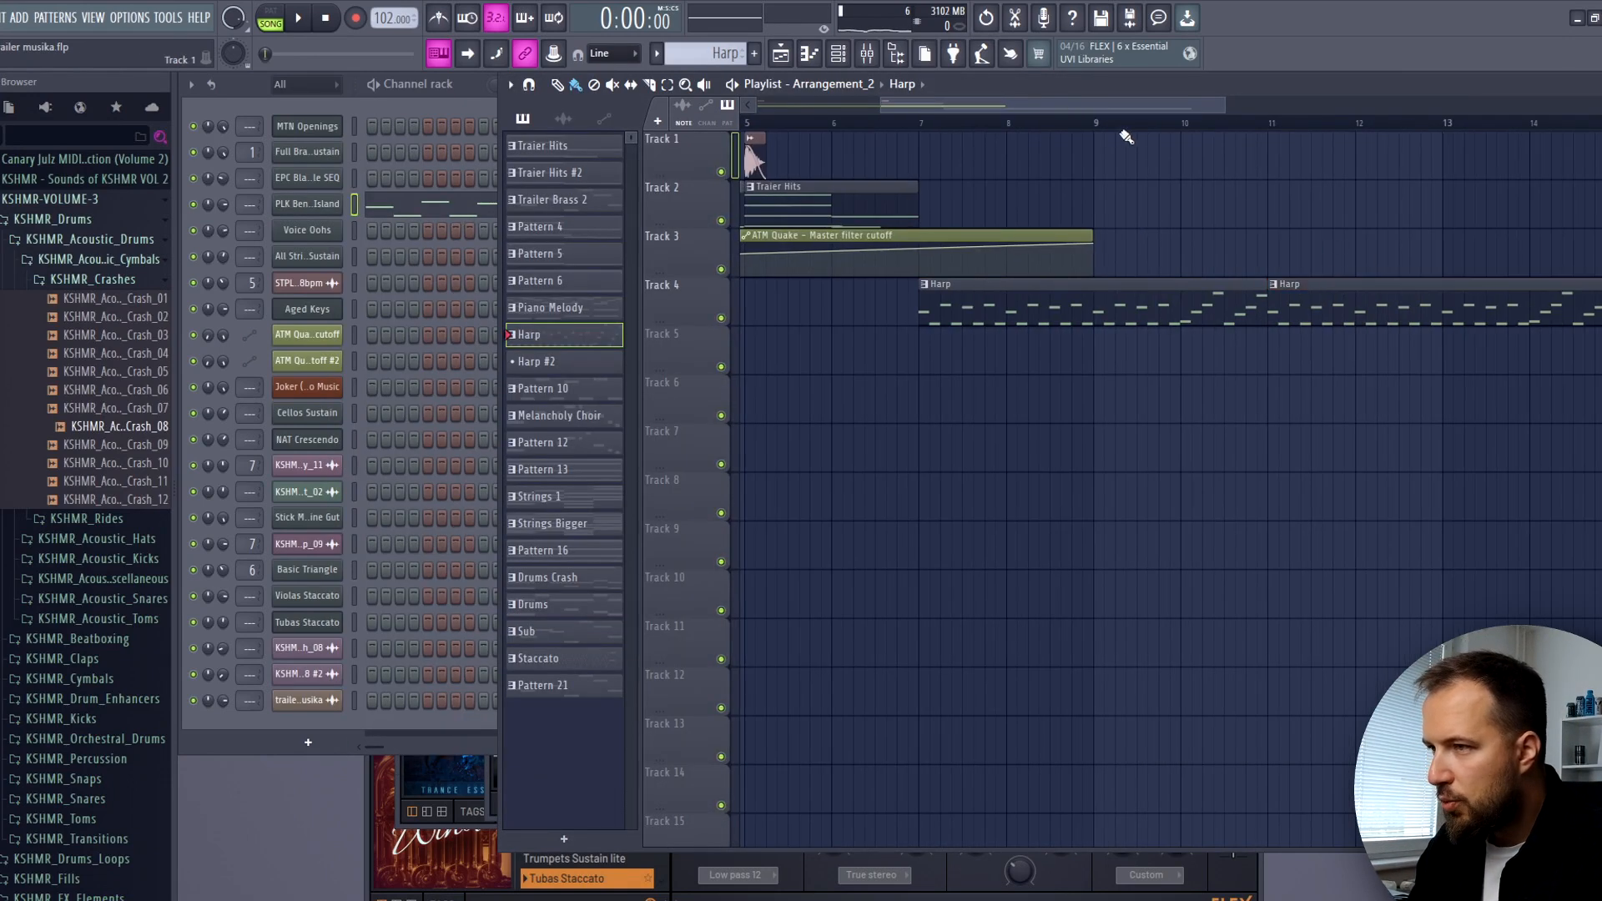
- Play the arrangement from bar 5 alongside the trailer video to check the Harp entry
scroll(1108, 107, down, 1)
drag(1108, 108, 1049, 108)
click(936, 123)
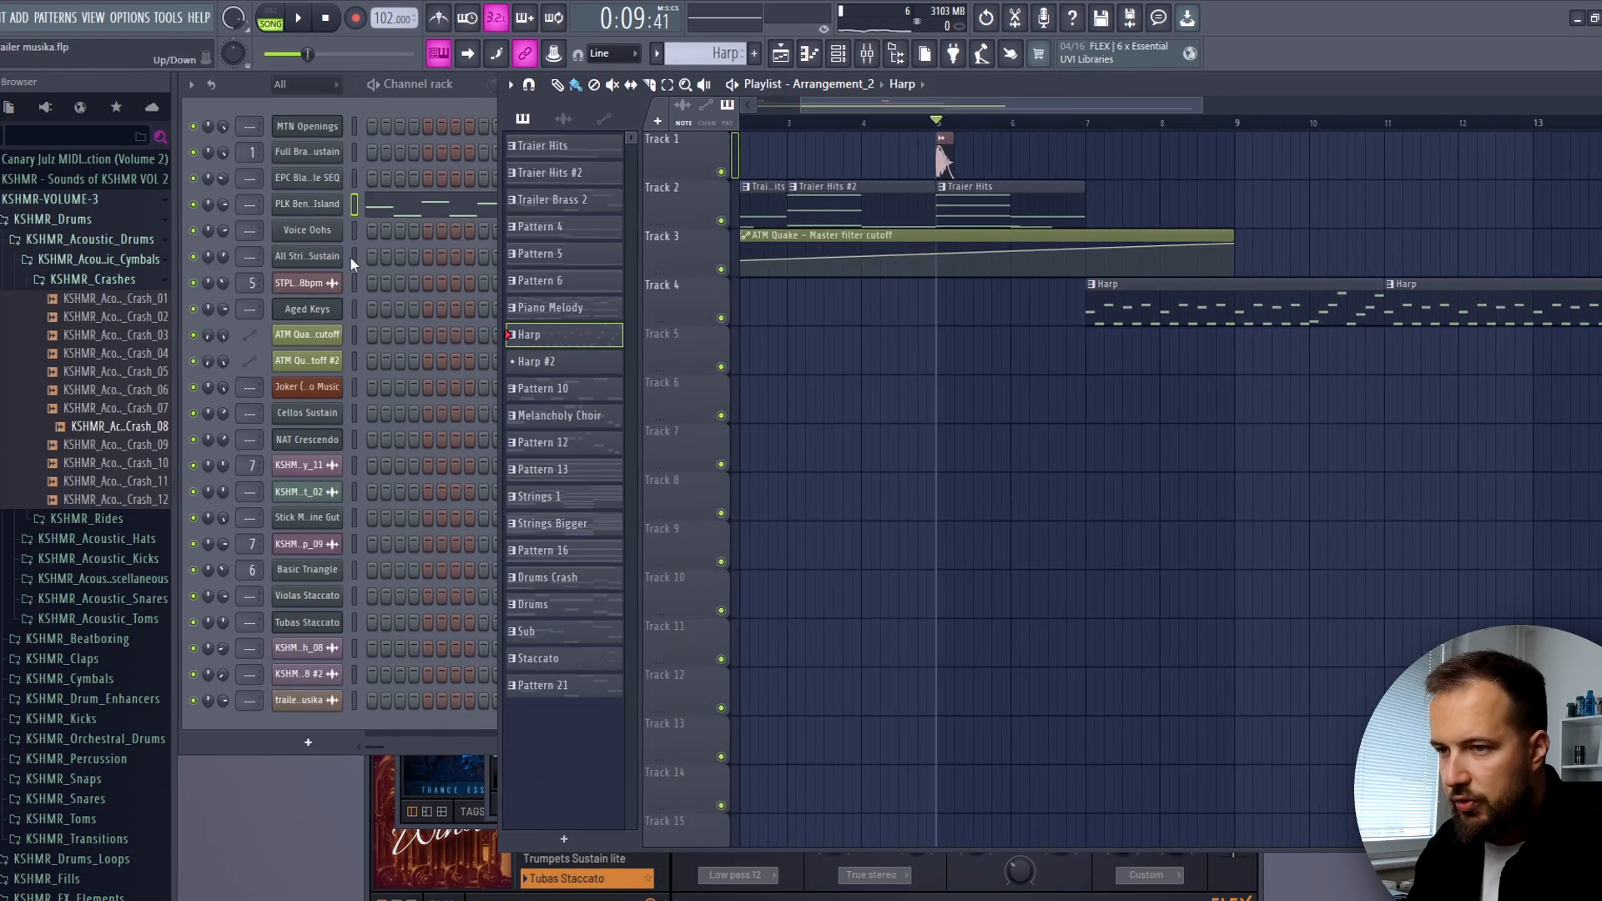
click(307, 386)
key(space)
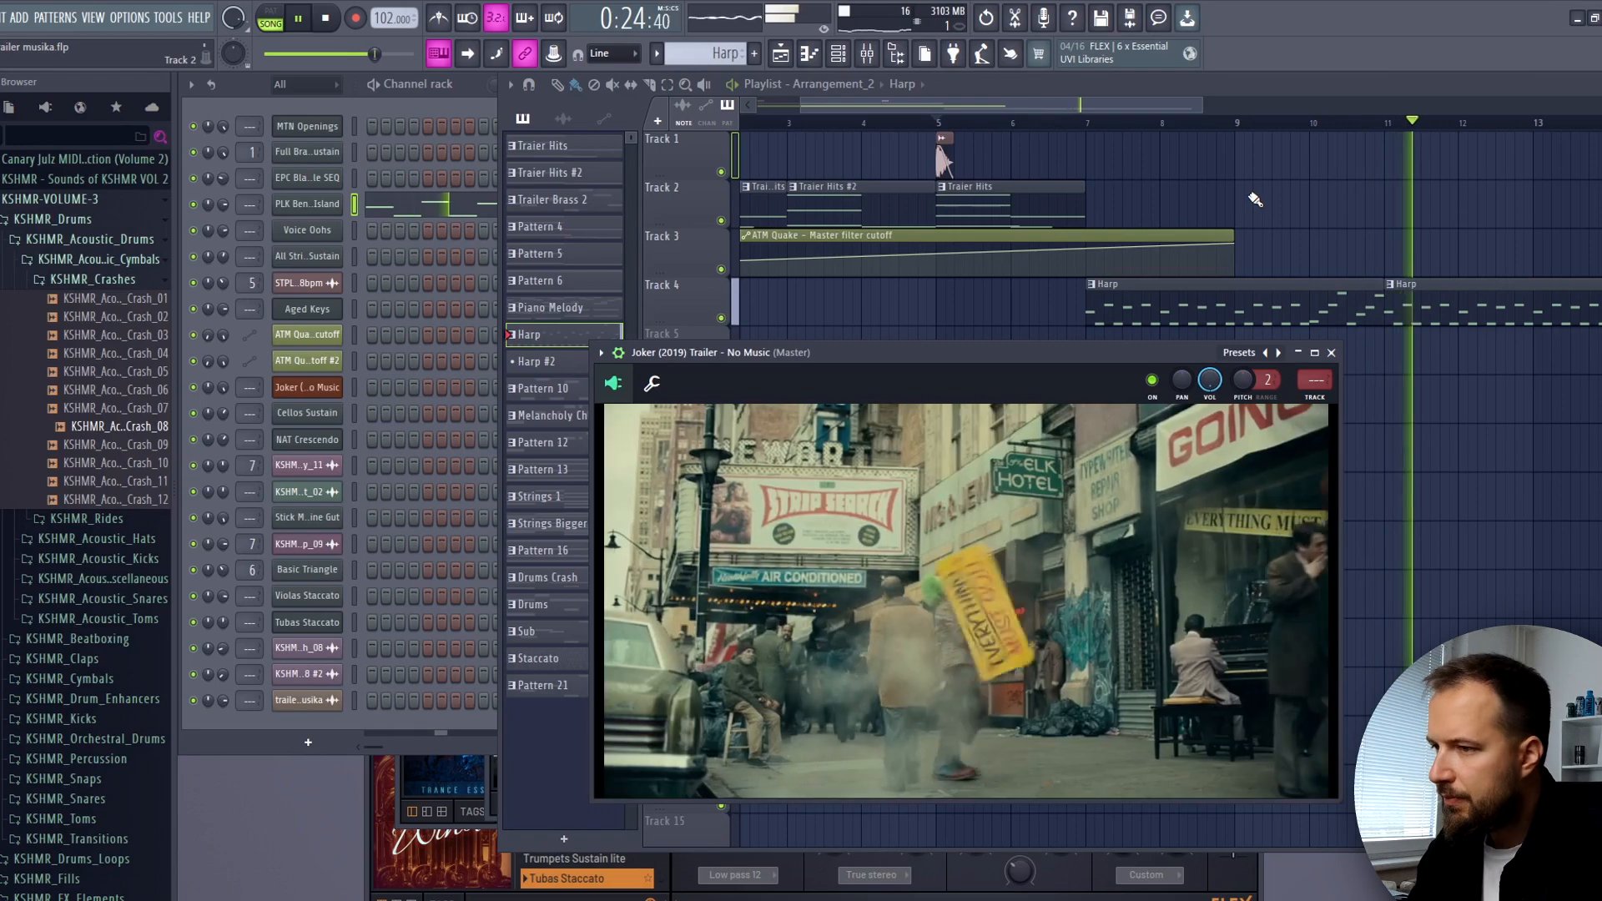
key(space)
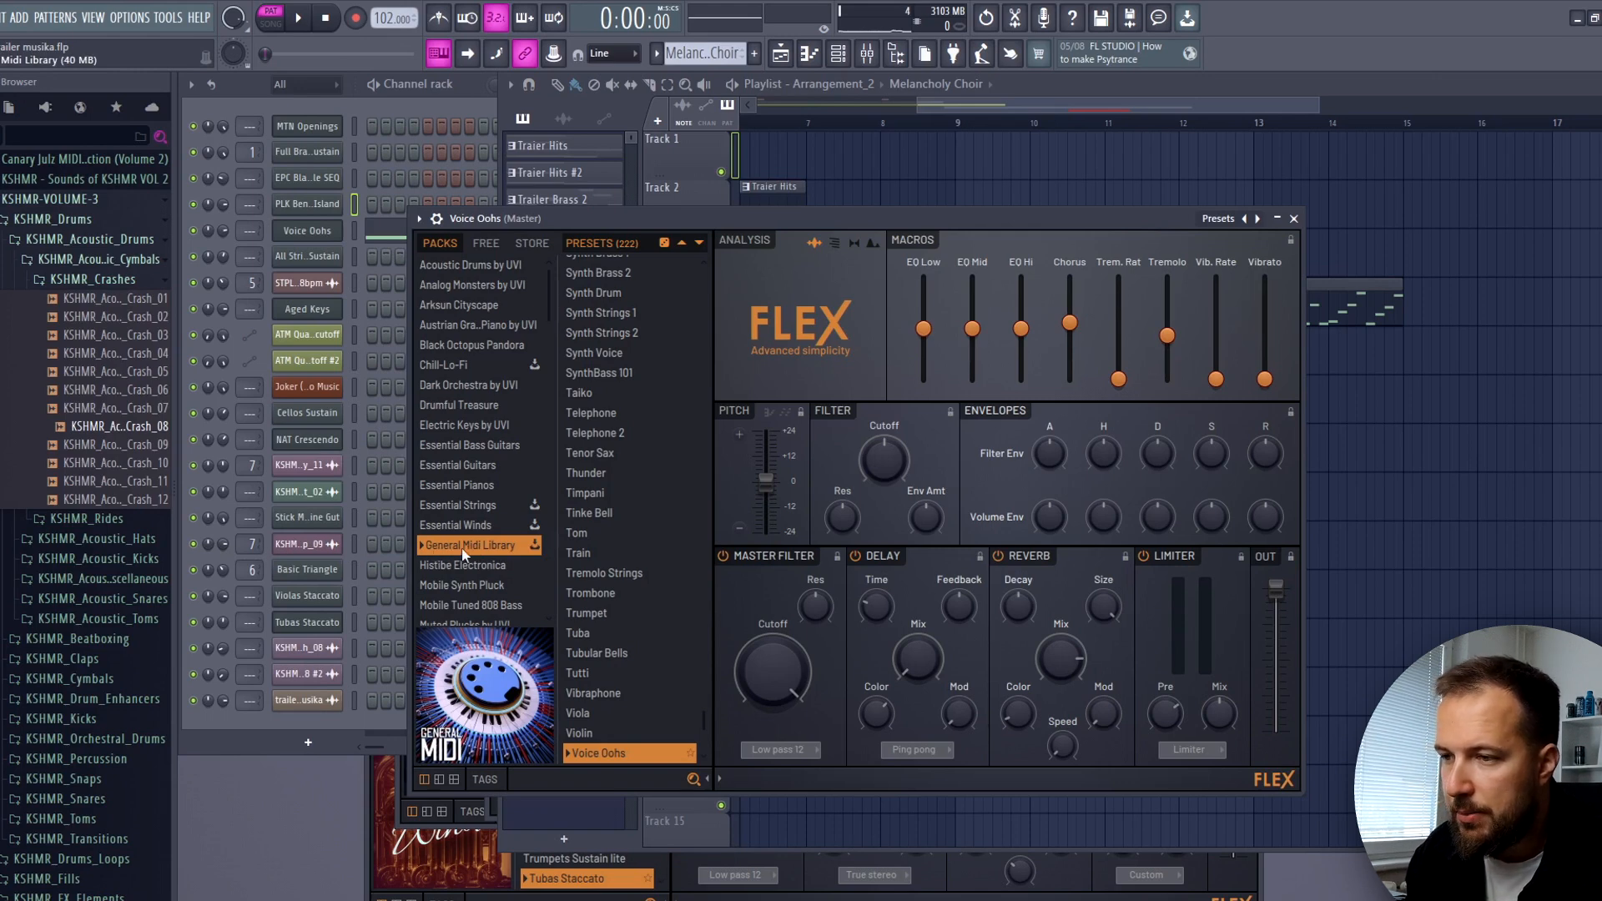
- Raise the short D6 note after the two E6 notes to F#6 in Pattern 12 of Voice Oohs, checking it in playback
scroll(632, 549, down, 2)
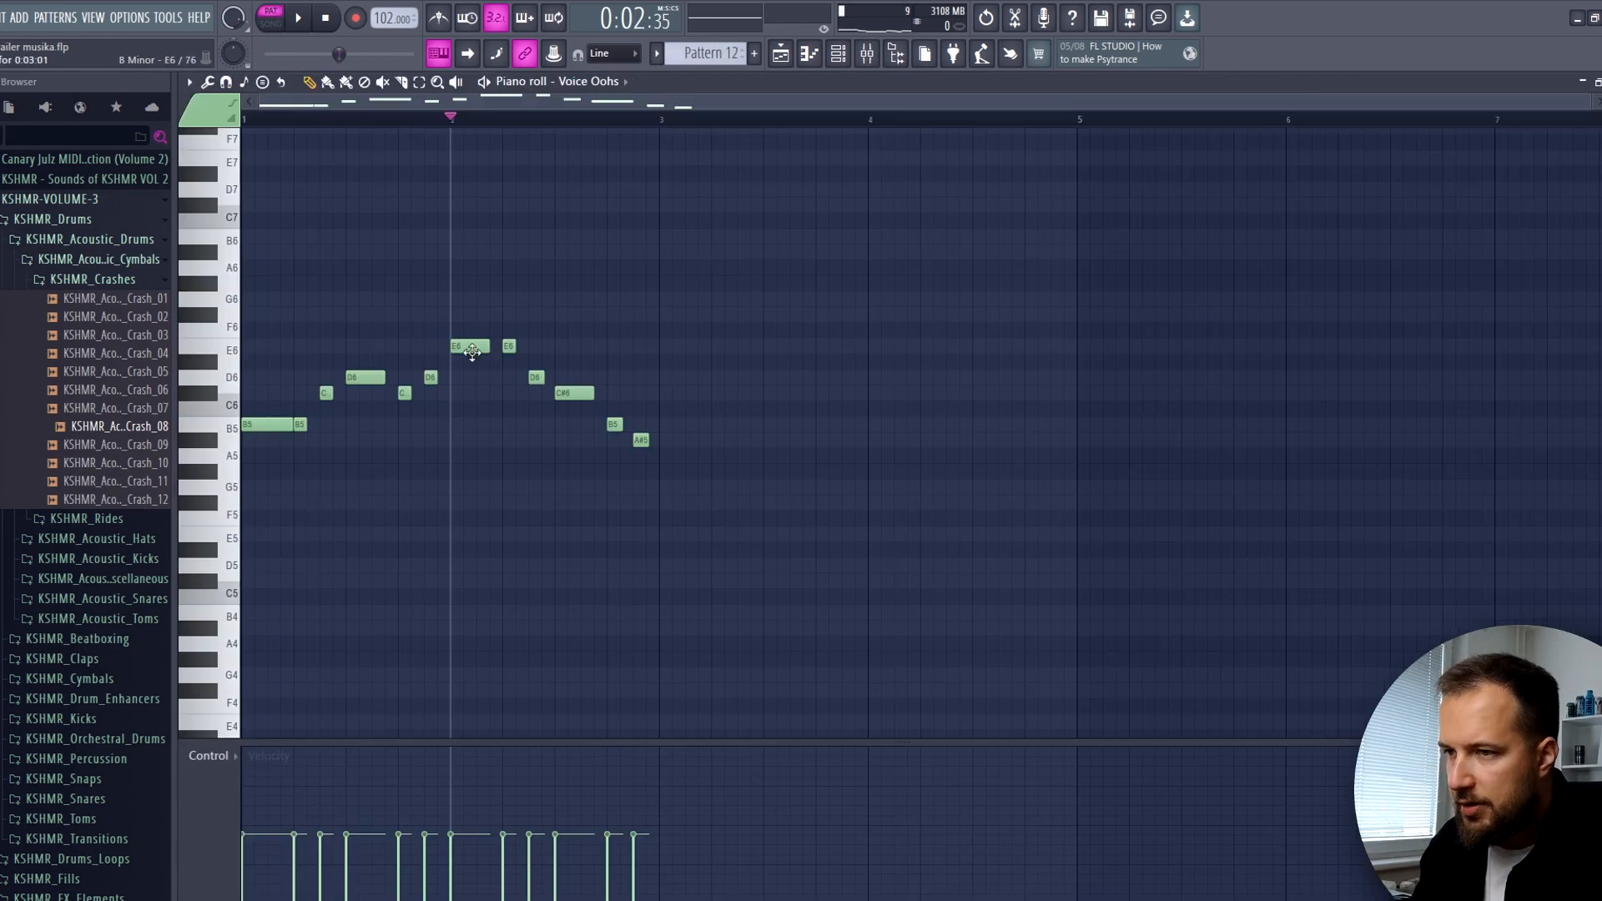
key(space)
key(space)
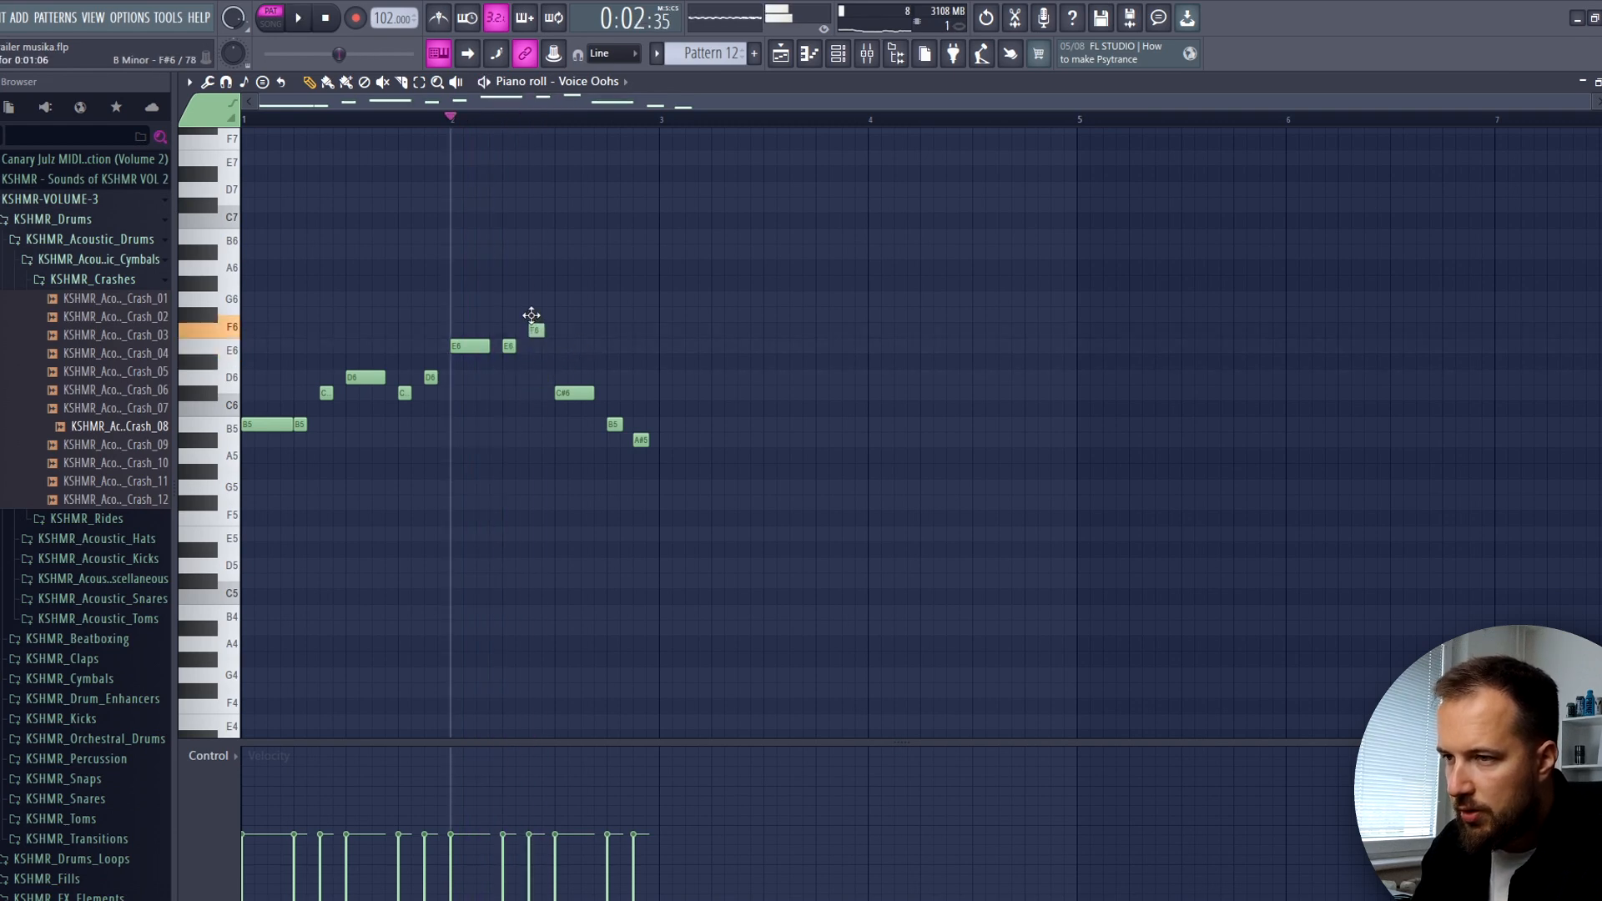
key(space)
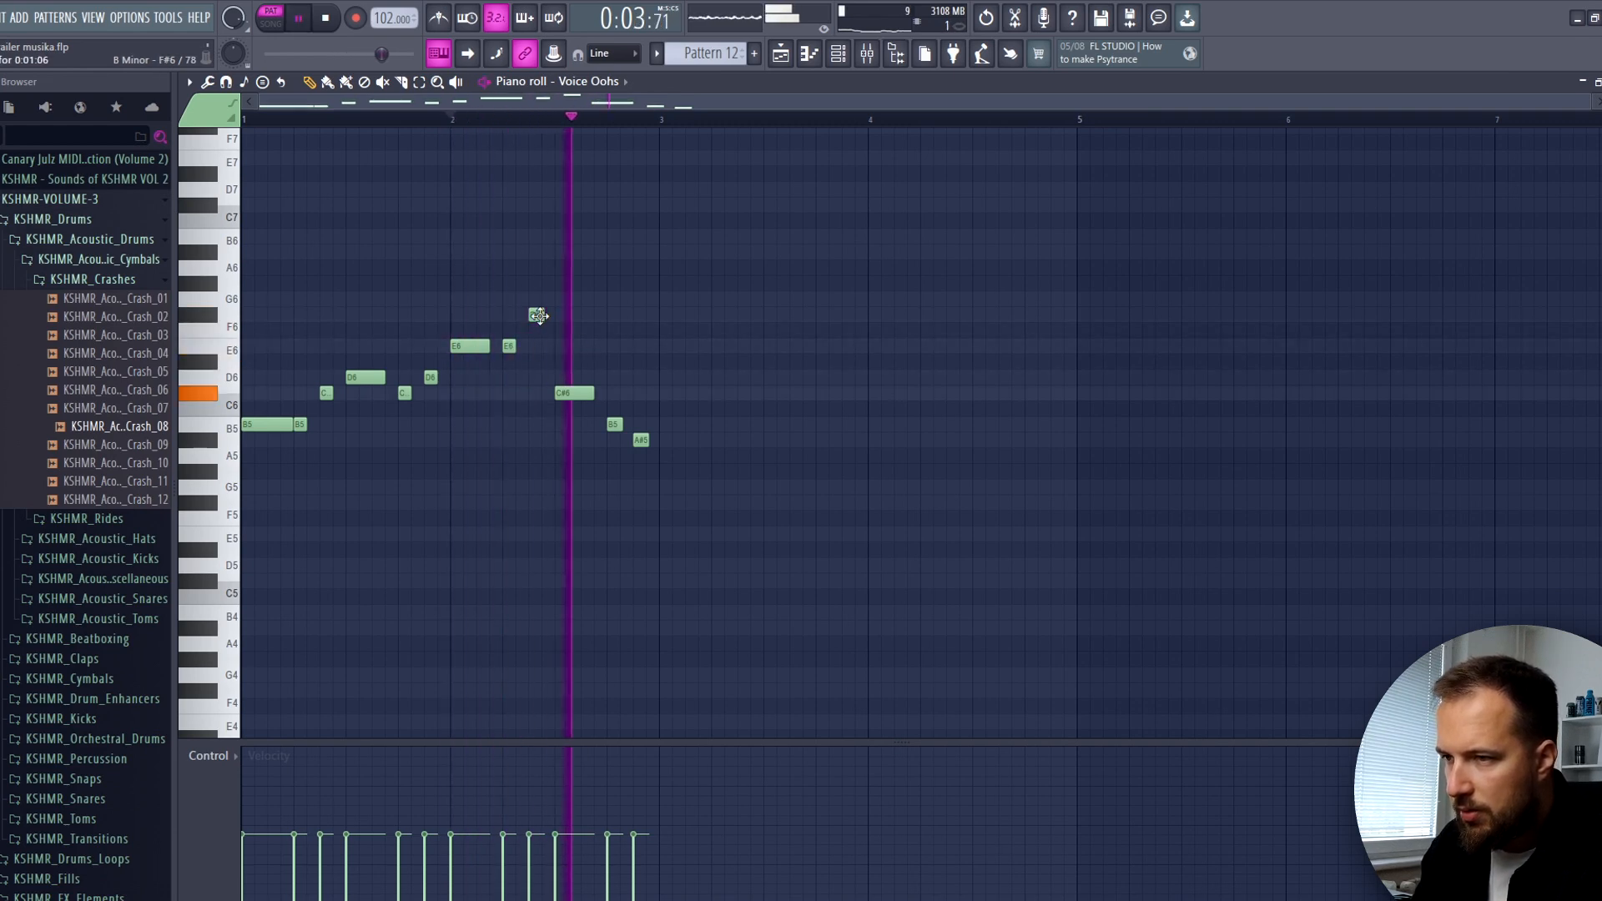
key(space)
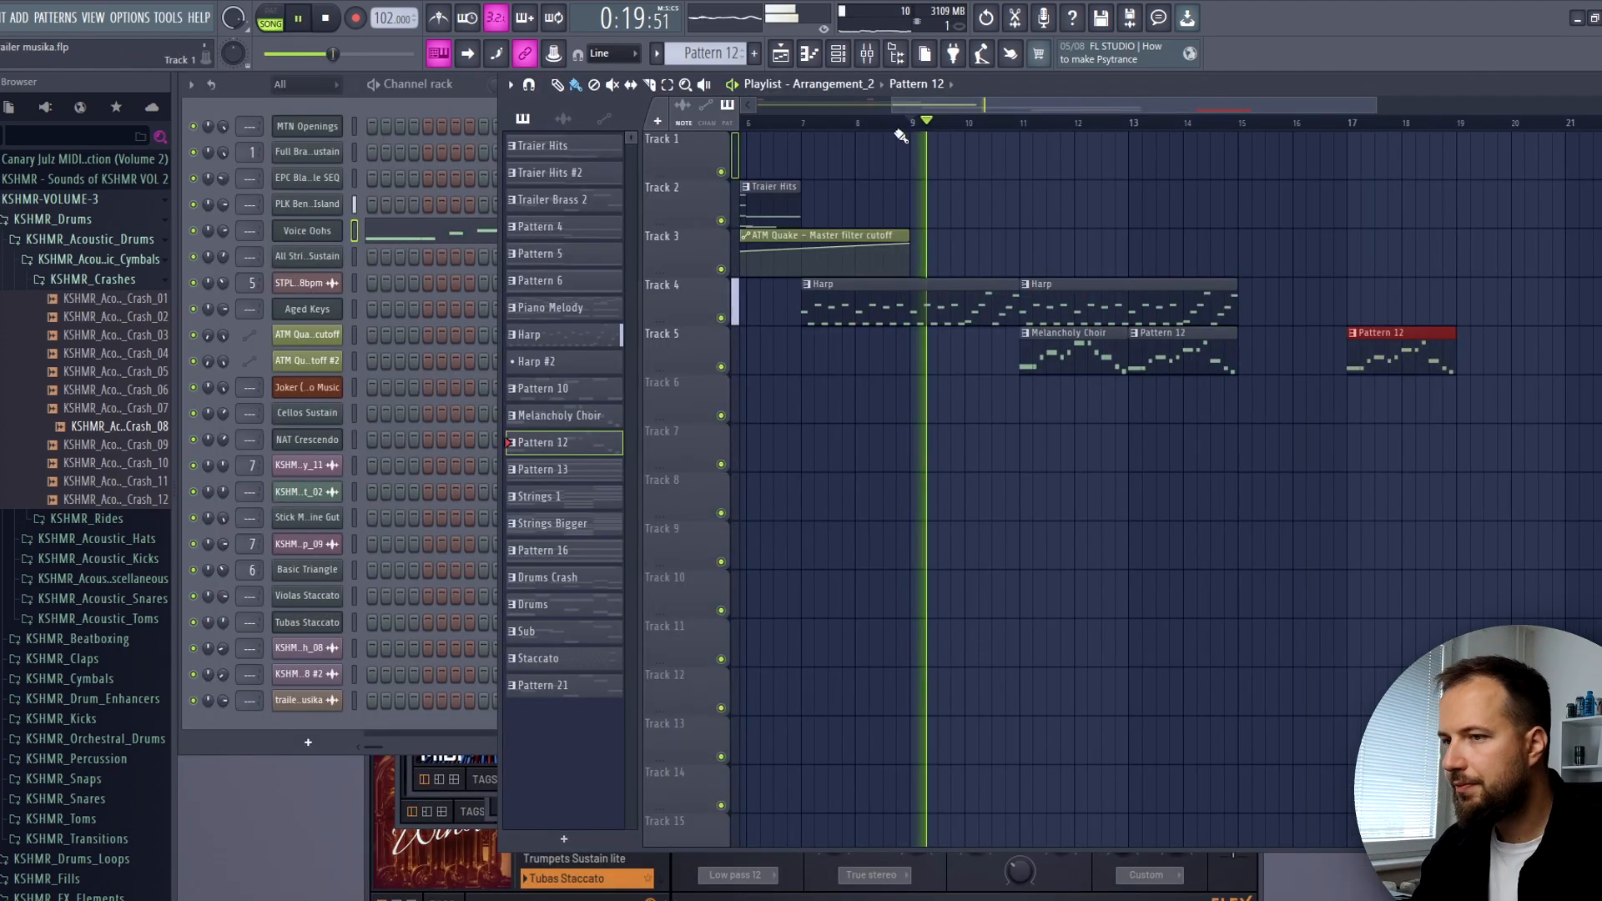
- Play the arrangement against the trailer video through the choir section, then again from bar 15
click(307, 389)
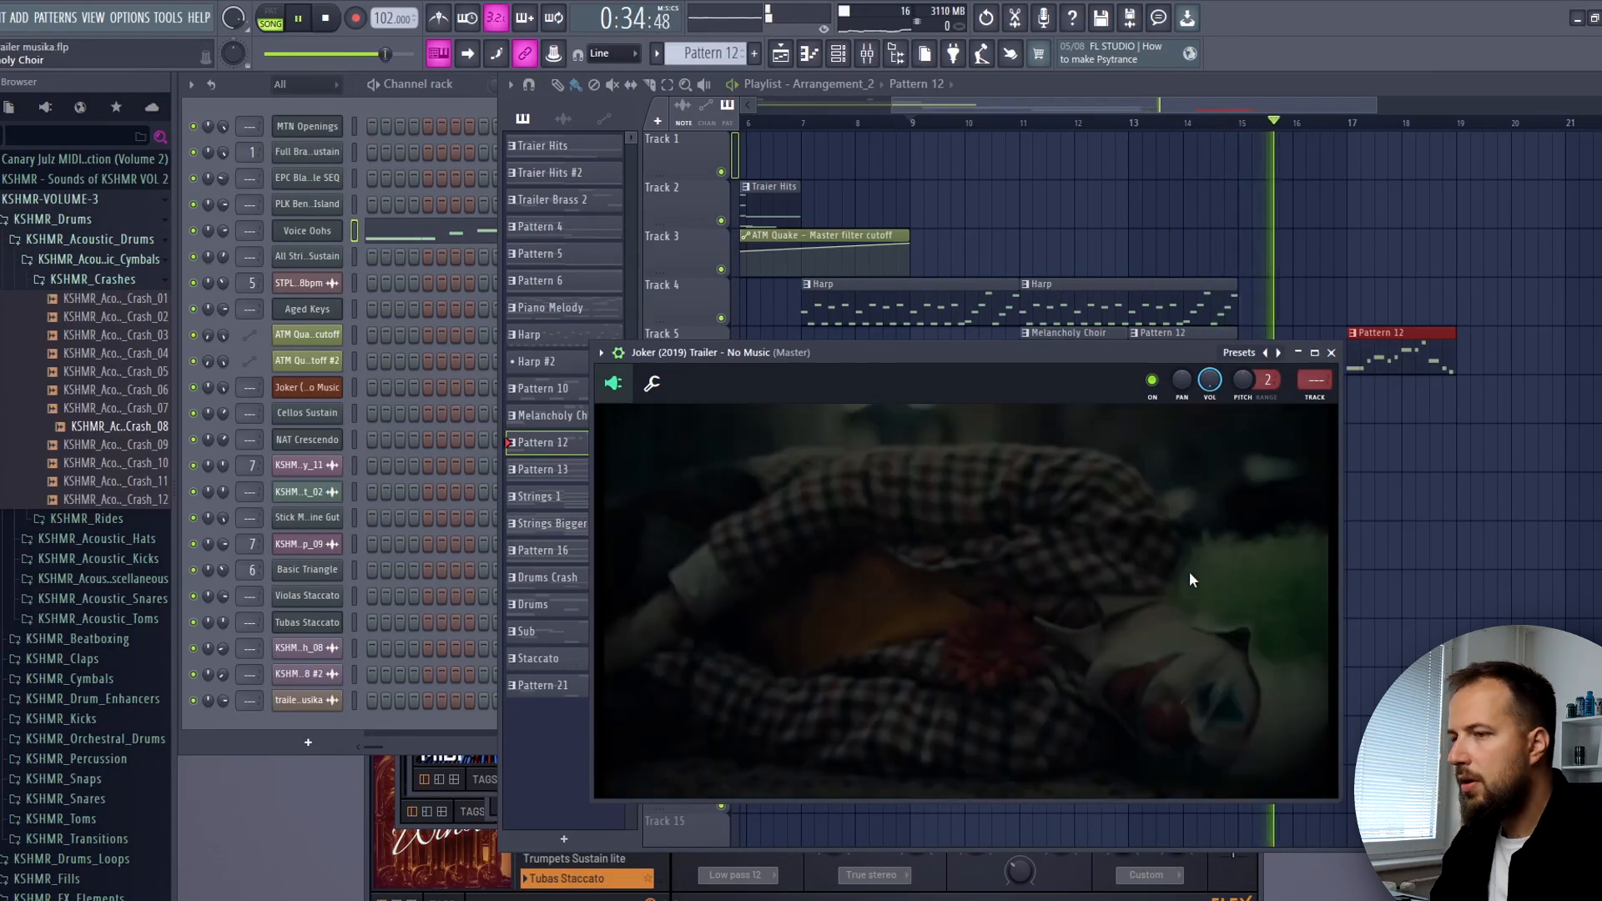
key(space)
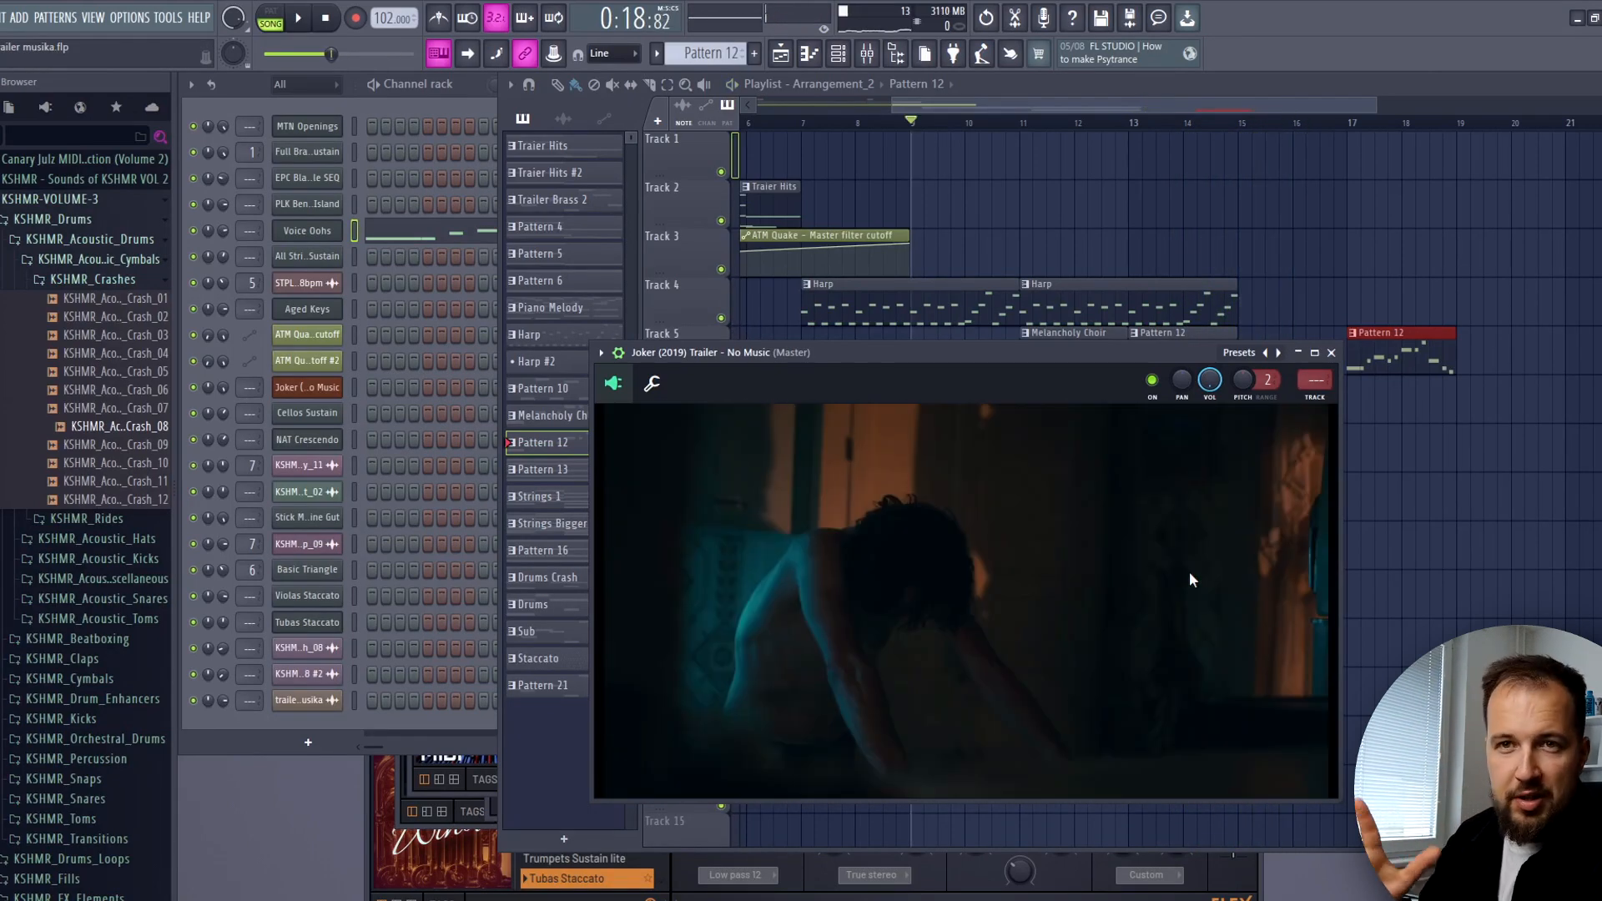
click(1243, 127)
key(space)
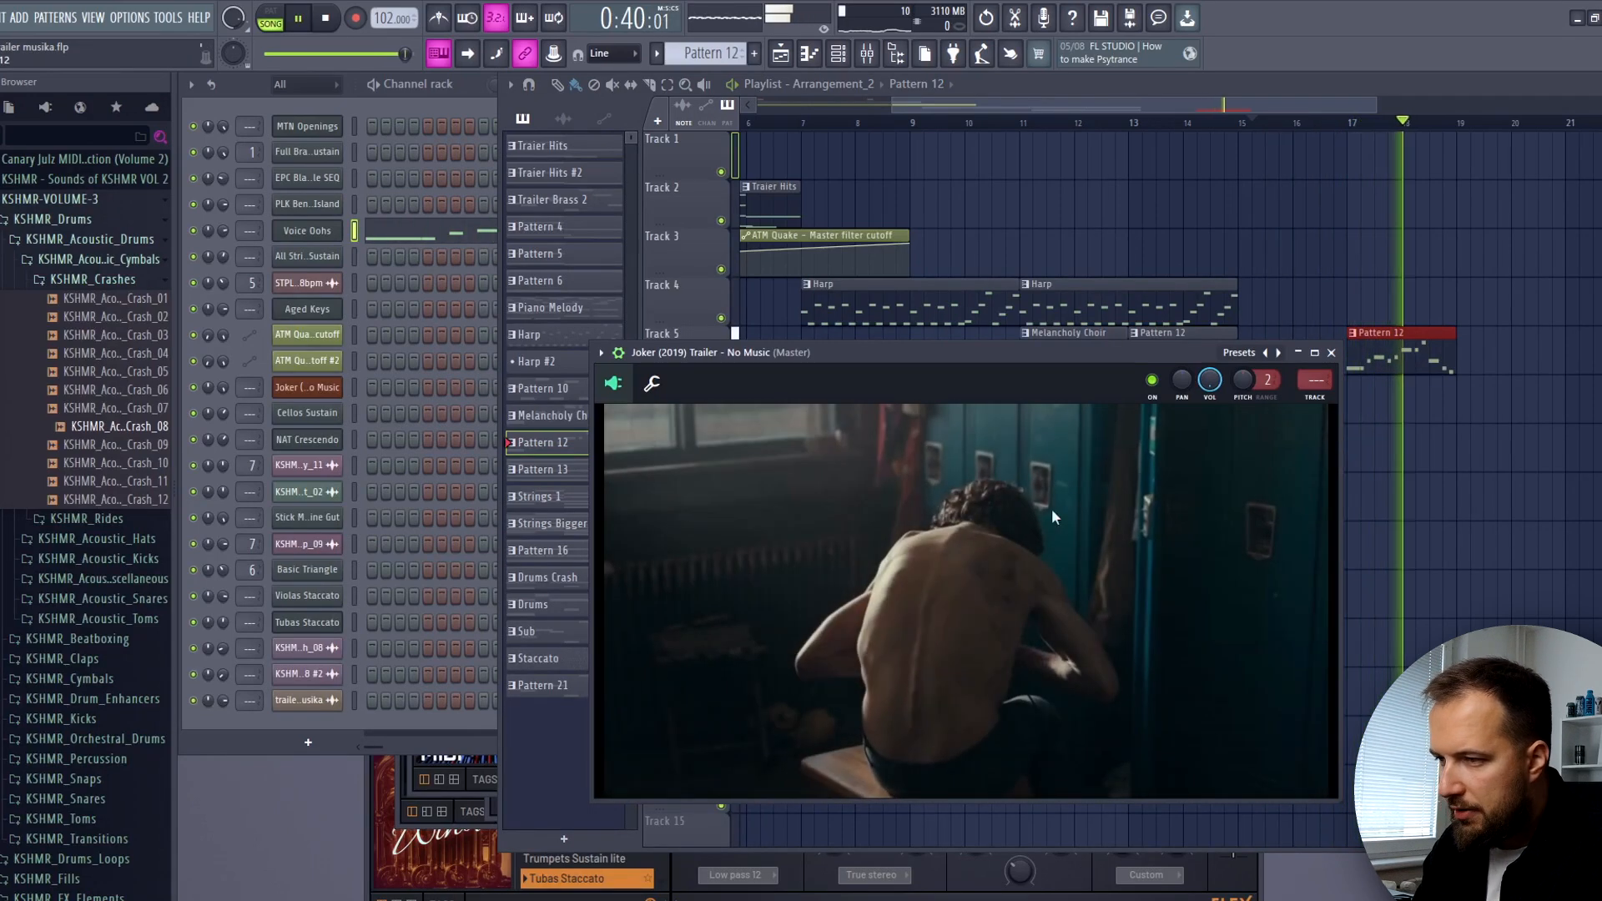
key(space)
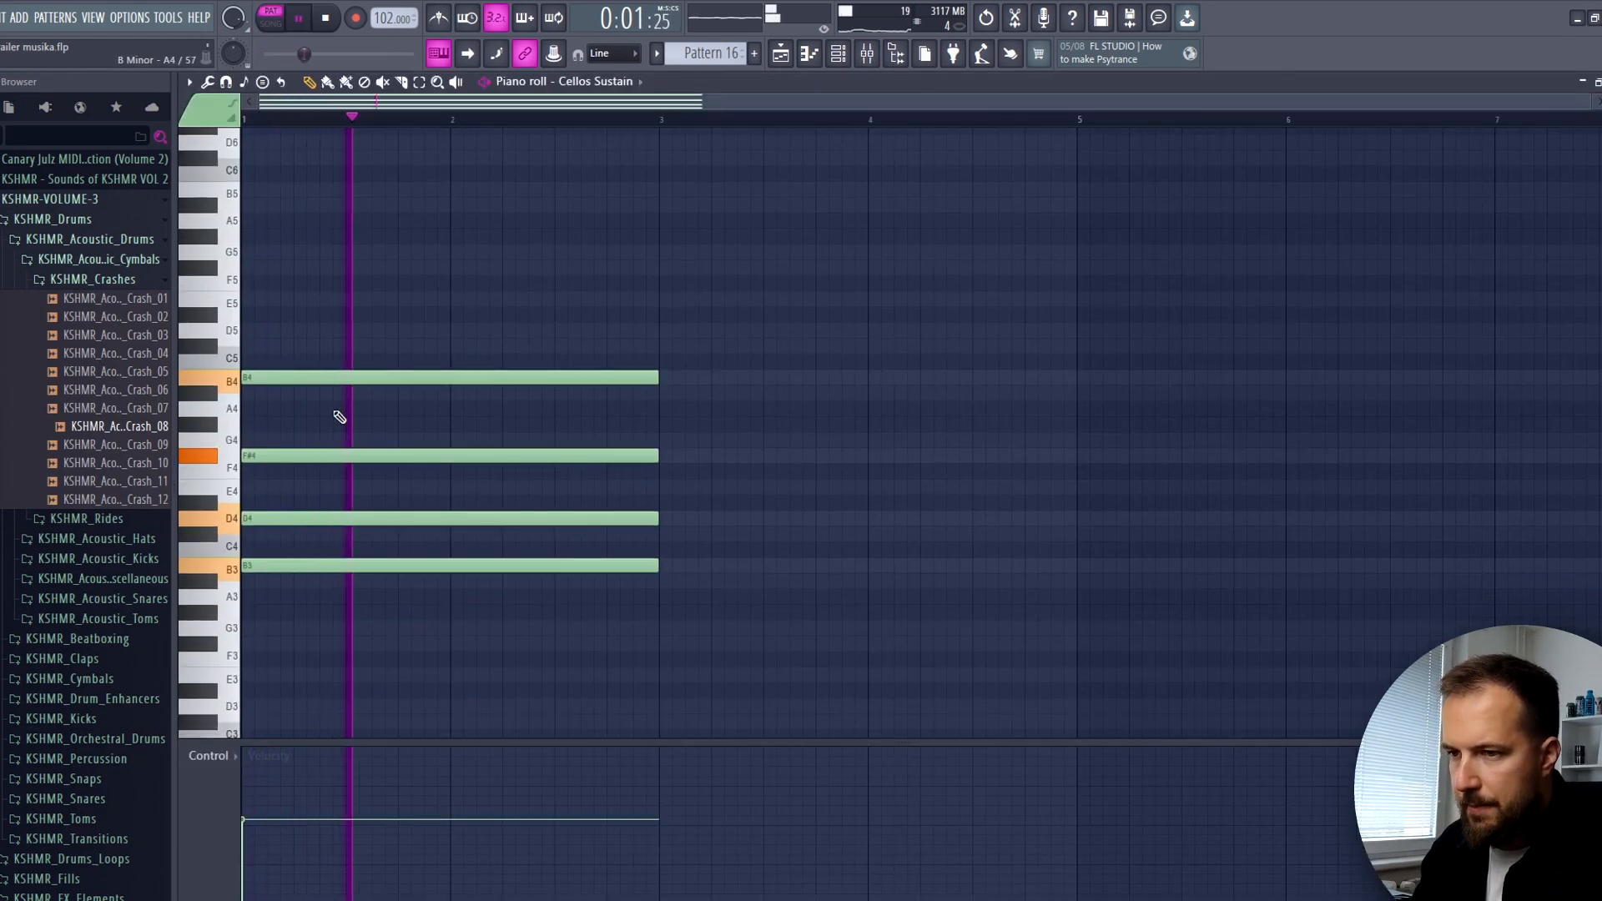
- Play the Pattern 16 cello chords from the middle of bar 14, once on their own and once alongside the trailer video
key(space)
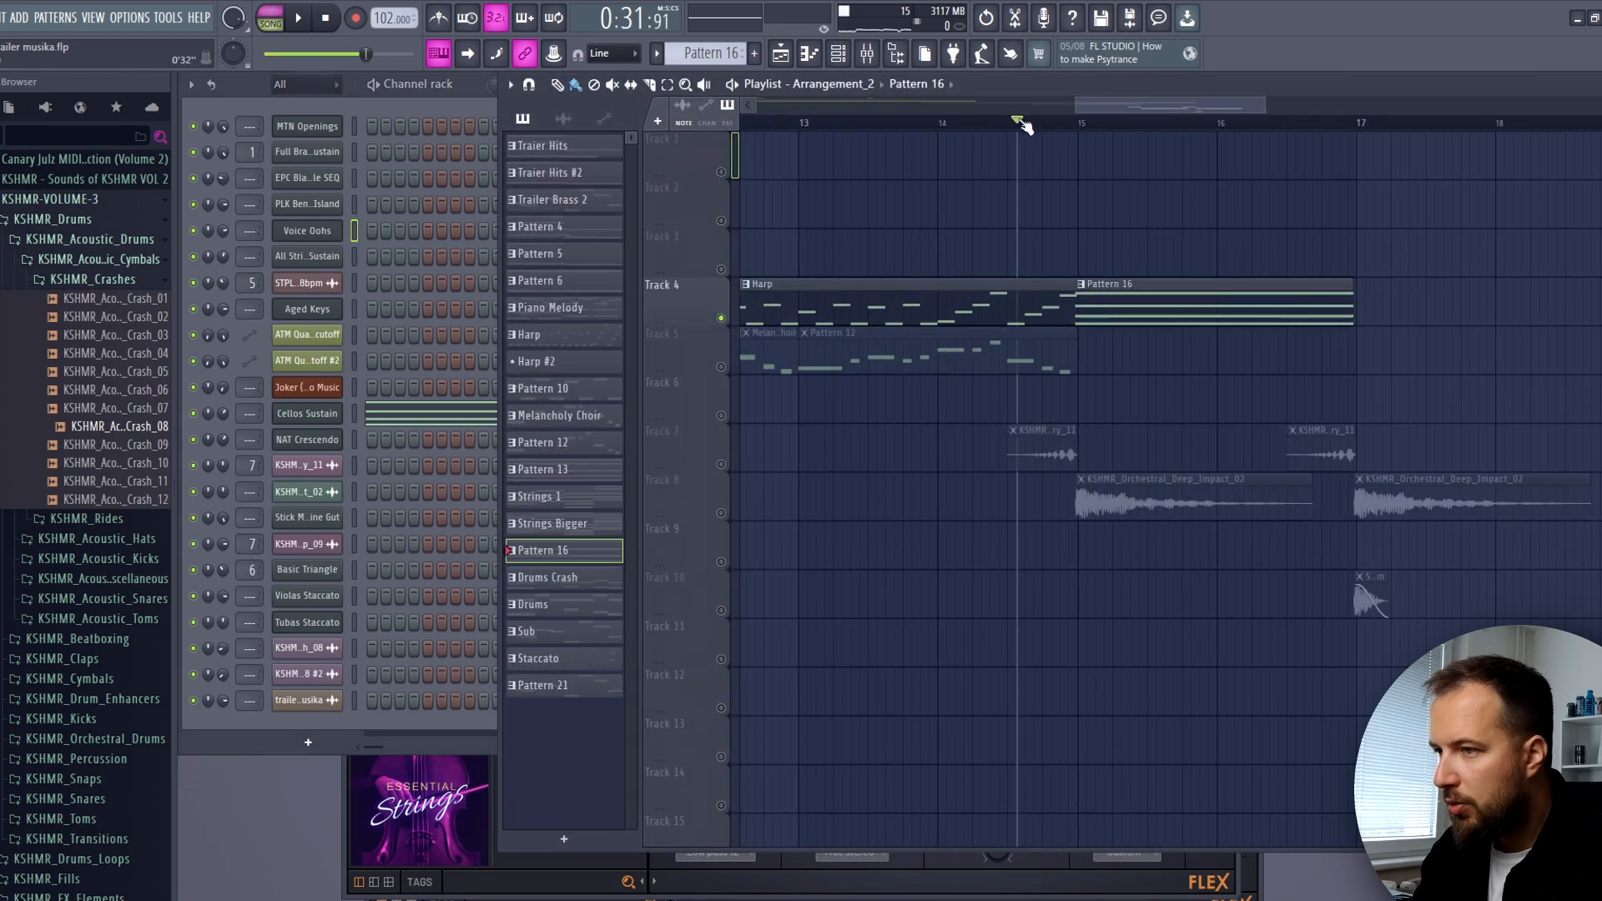
key(space)
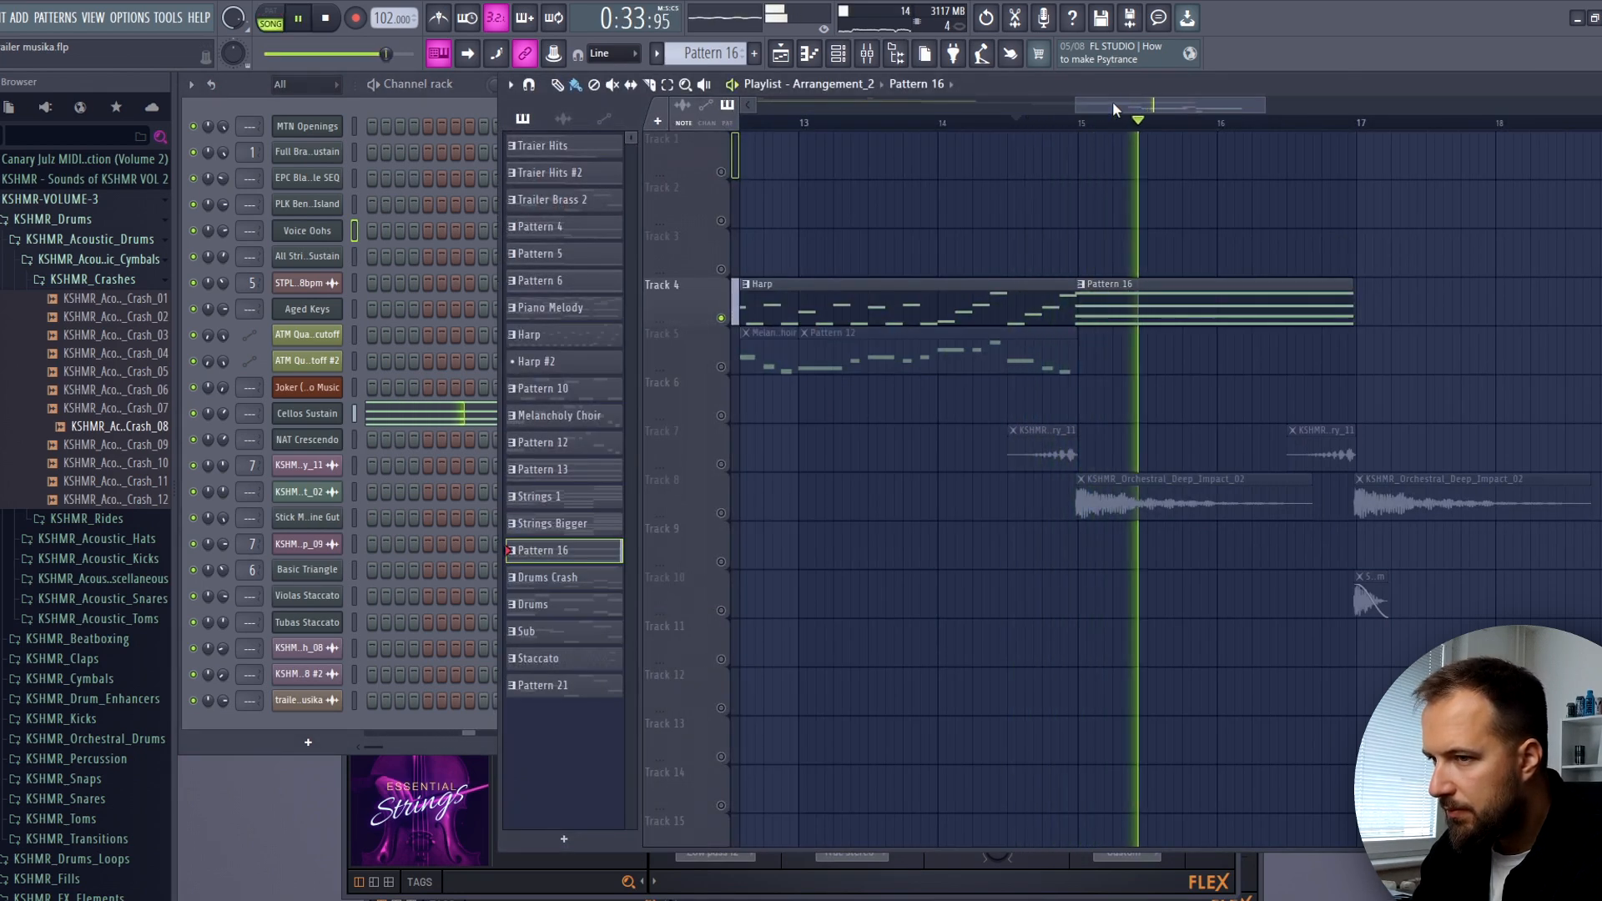
key(space)
click(323, 389)
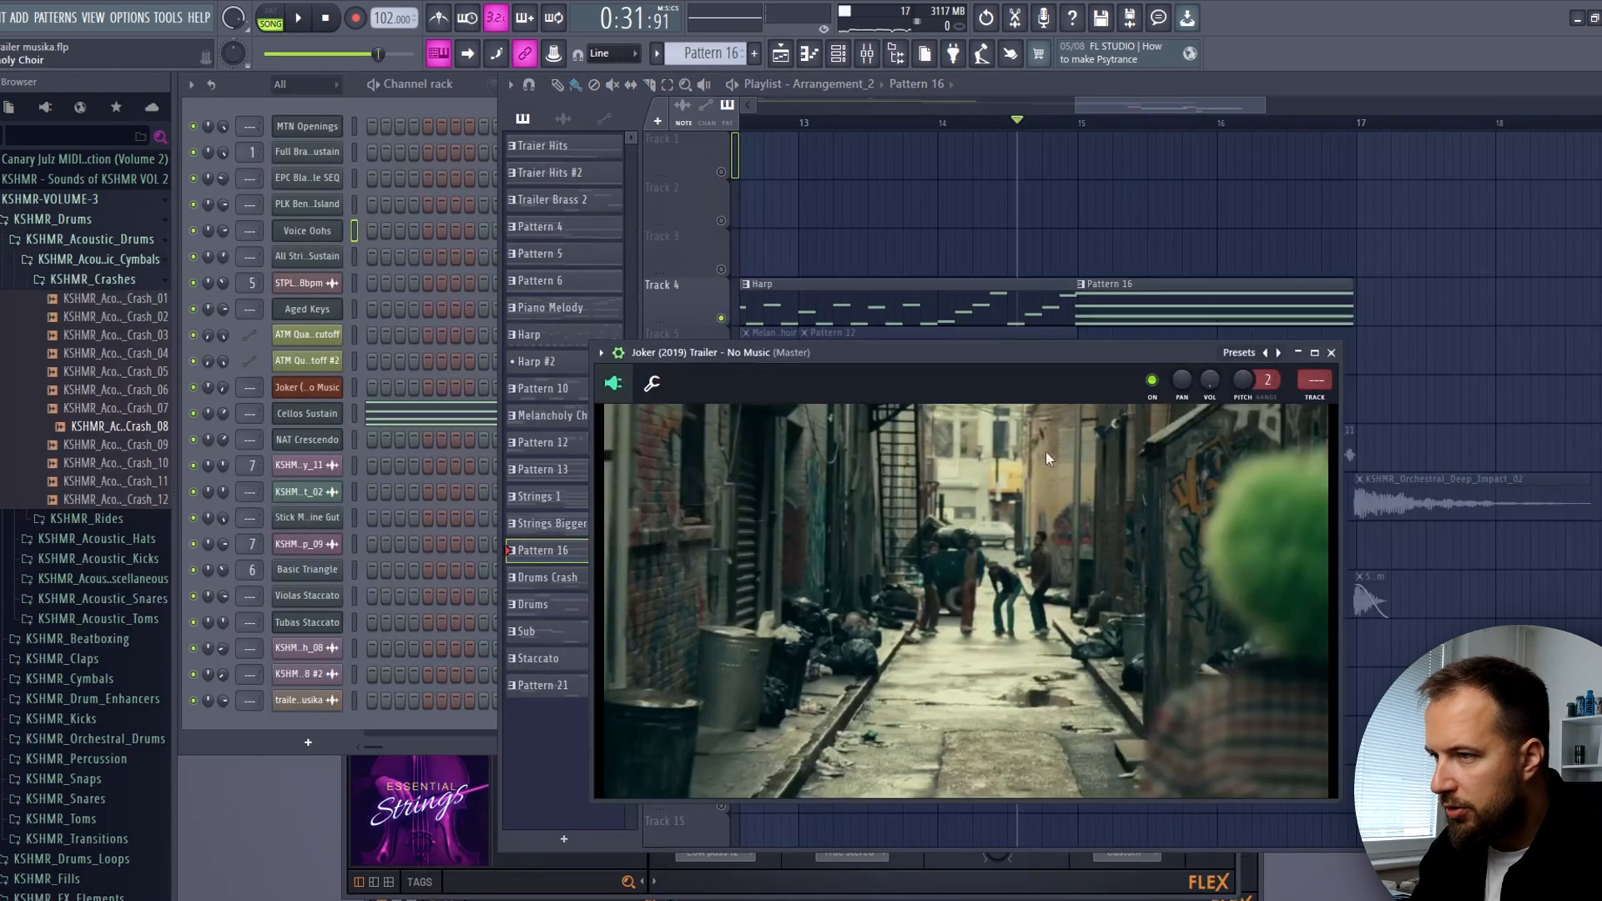
key(space)
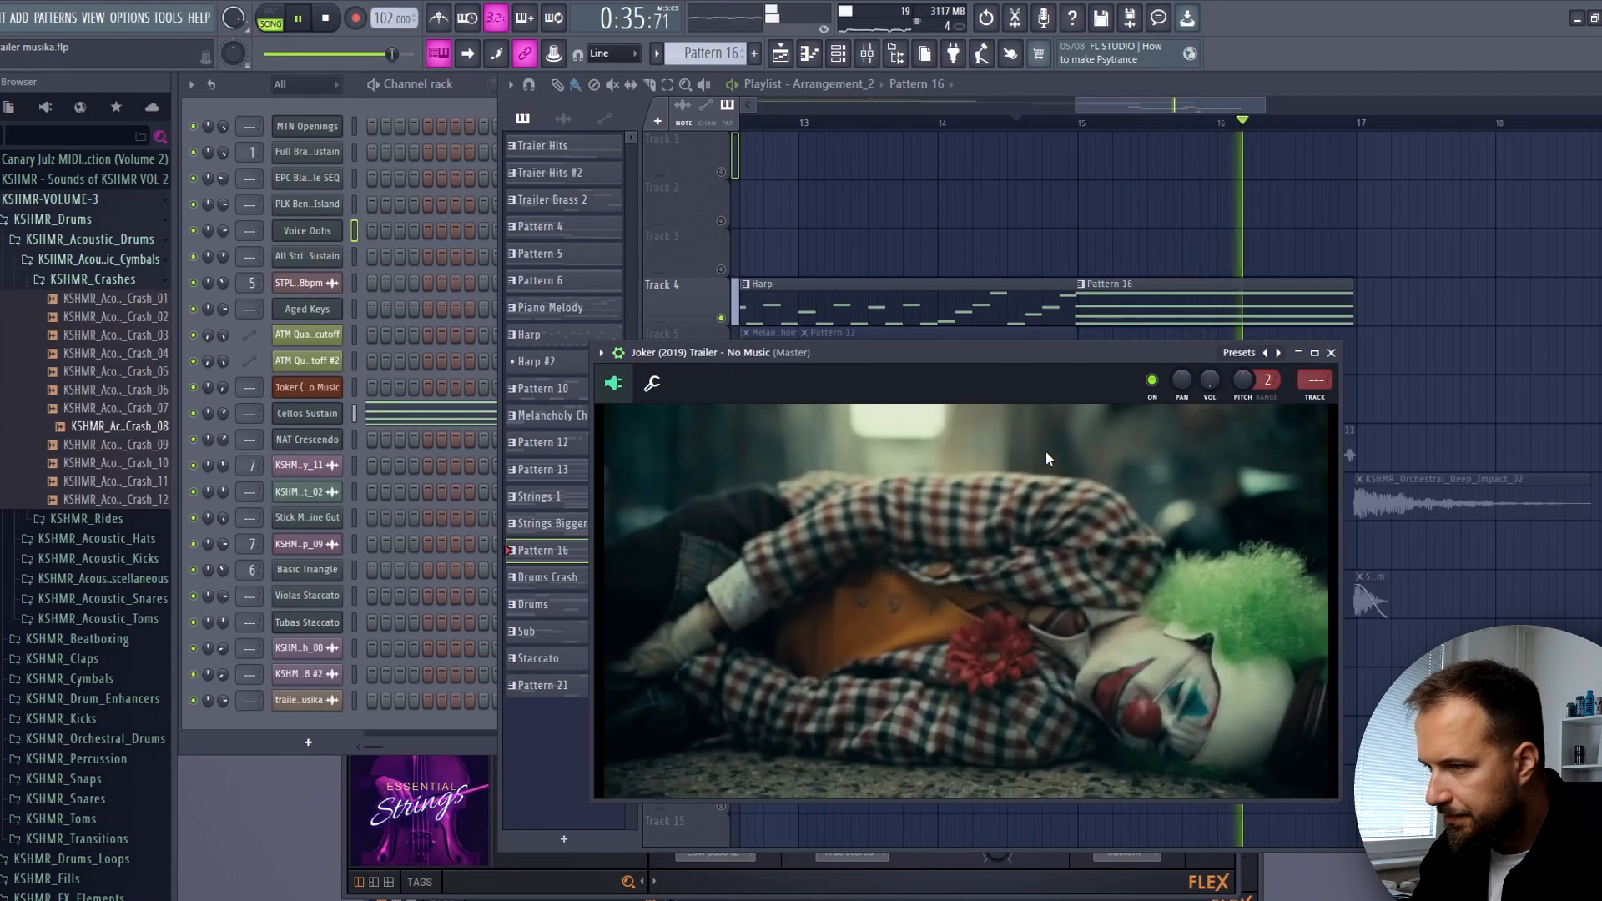
key(space)
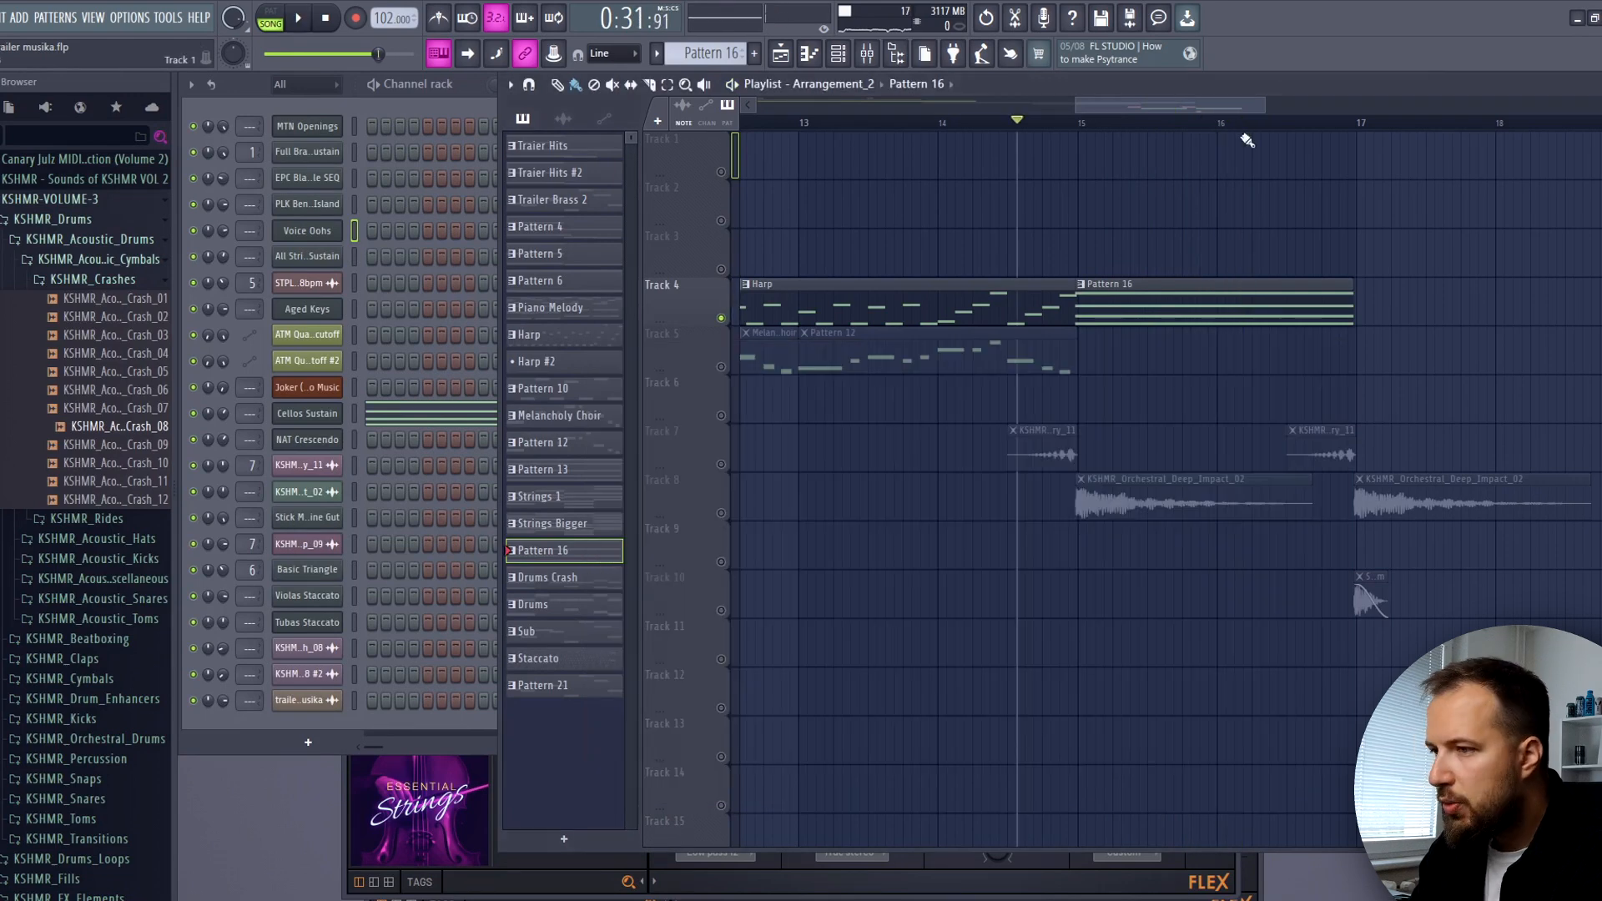
- Solo and play the KSHMR_Impact_Scary_11 clips on Track 7 and the KSHMR_Orchestral_Deep_Impact_02 clips on Track 8 before bar 15
click(1026, 458)
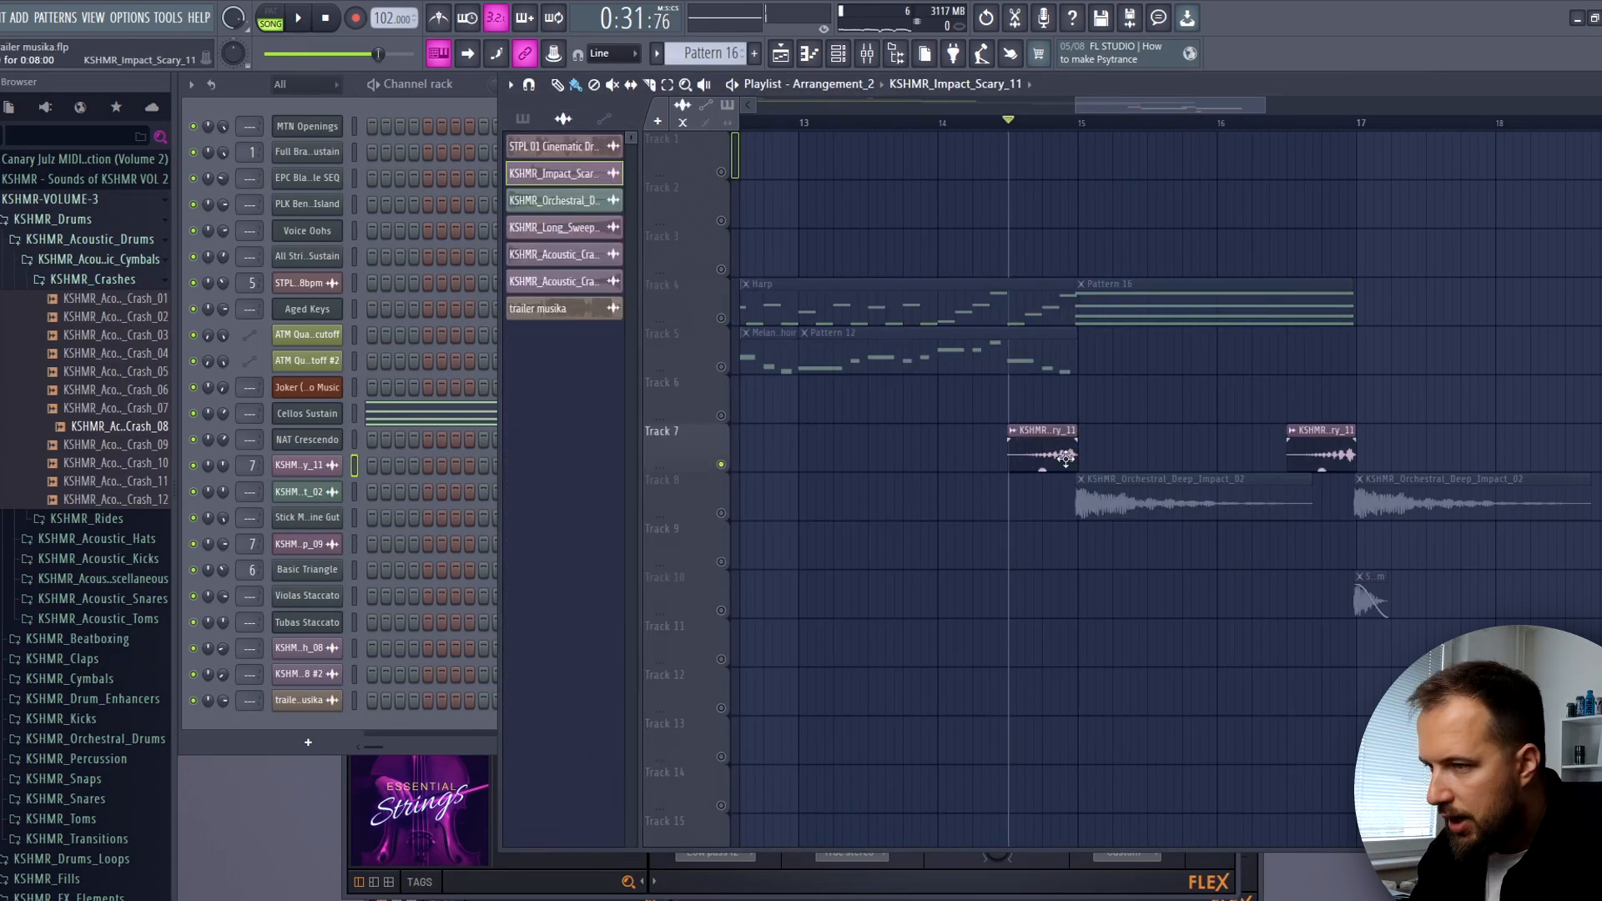
key(space)
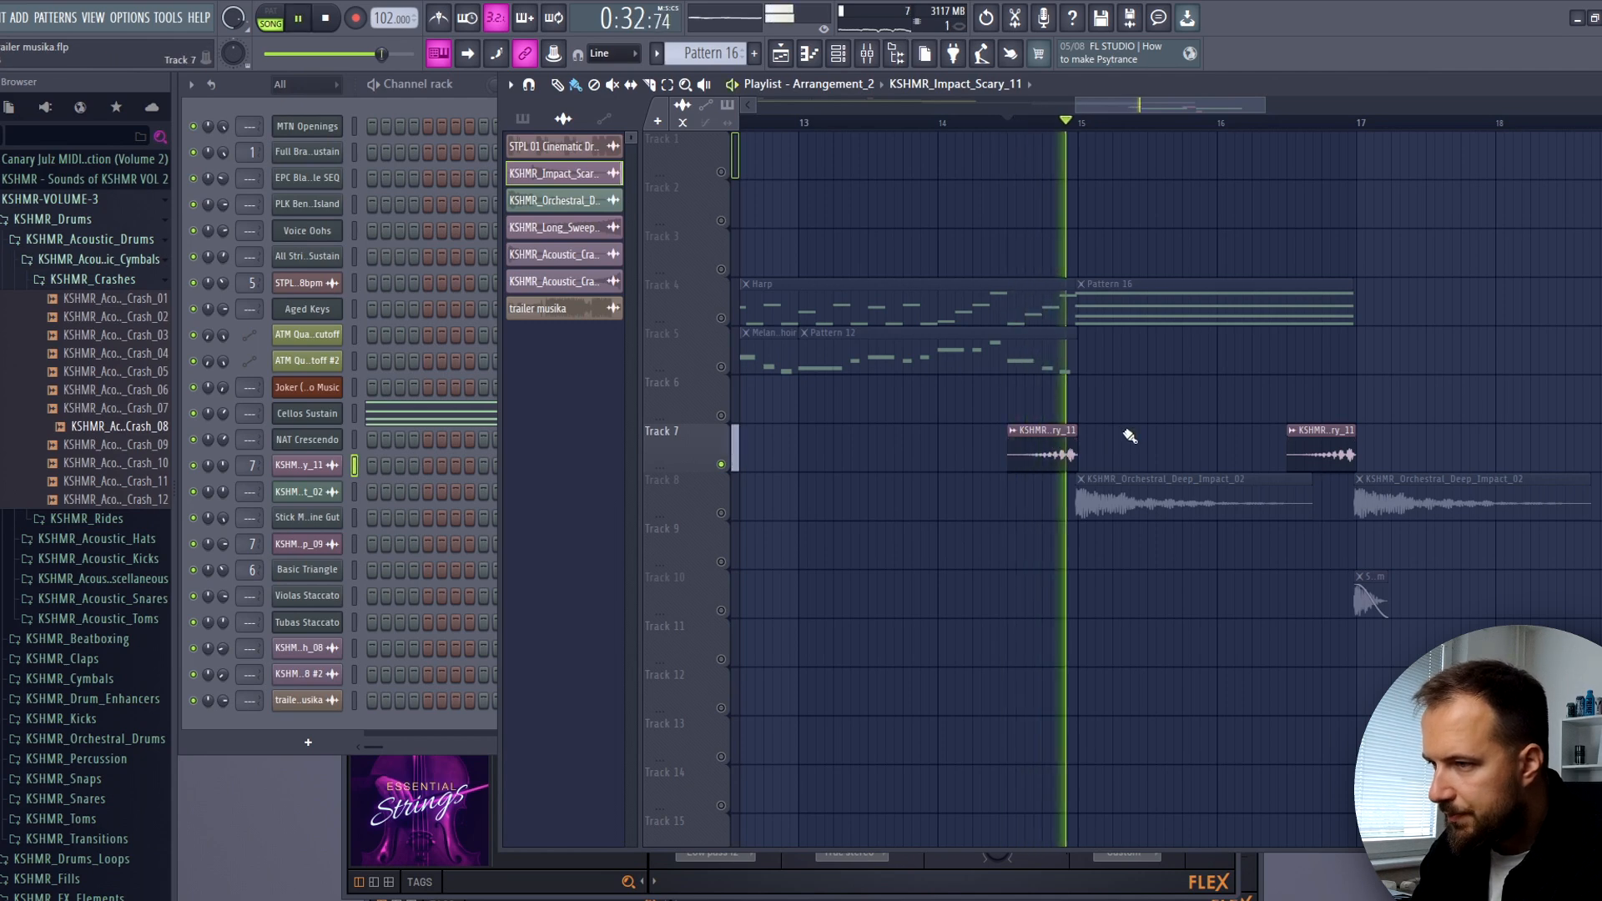
key(space)
click(1165, 500)
key(space)
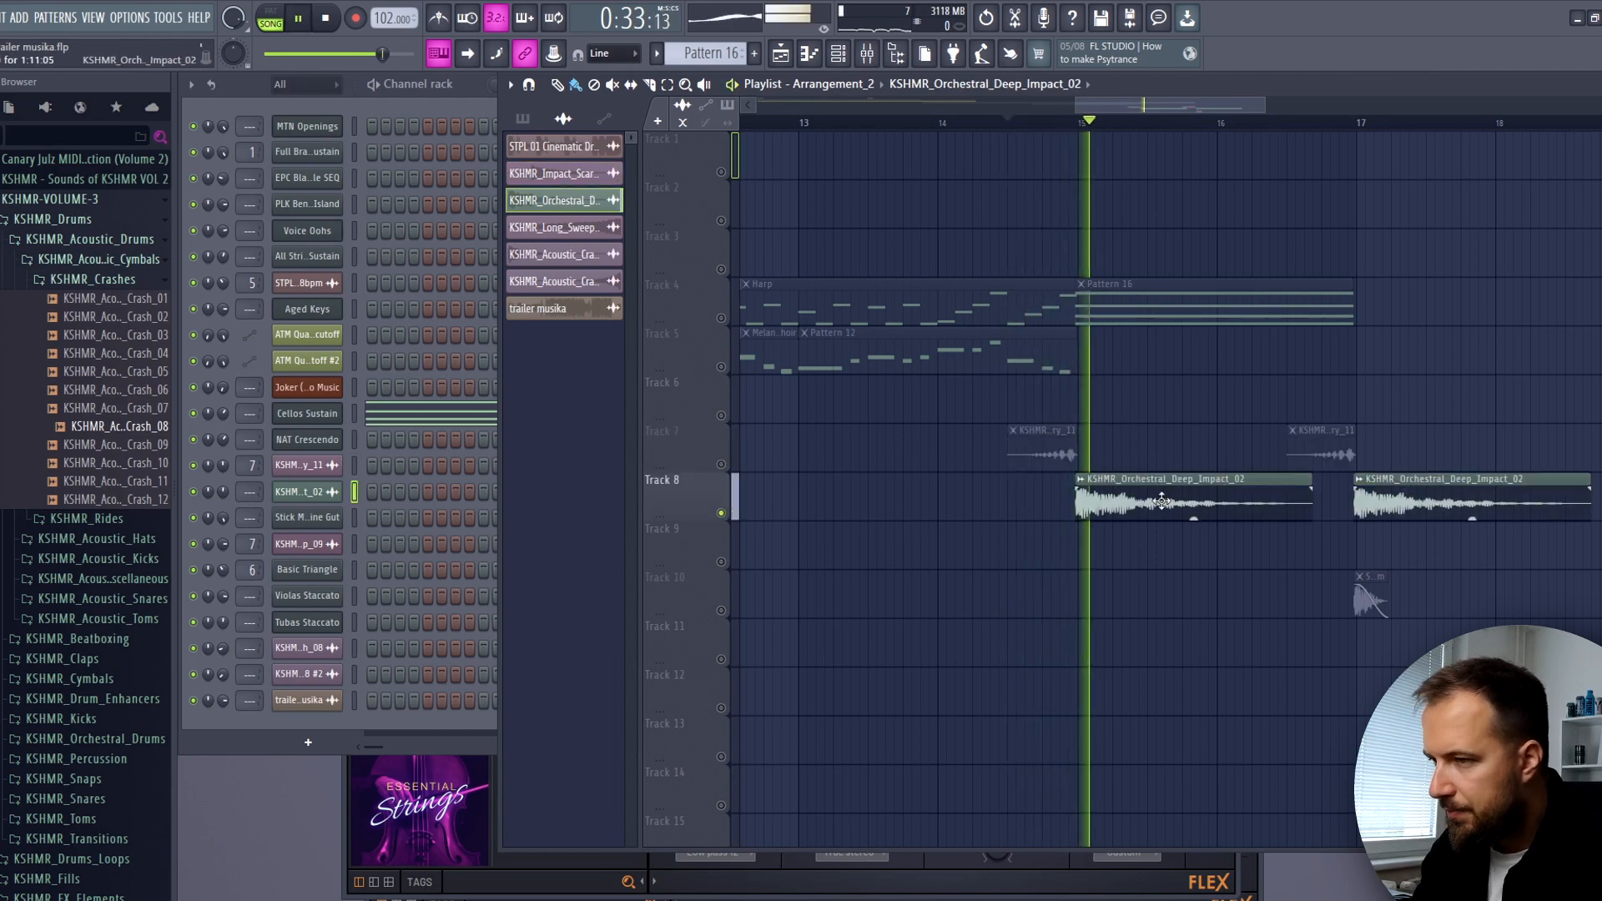
- Unmute Tracks 7 and 10 alongside Track 8 and play the impact effects, both alone and with the trailer video past bar 17
click(721, 464)
click(720, 610)
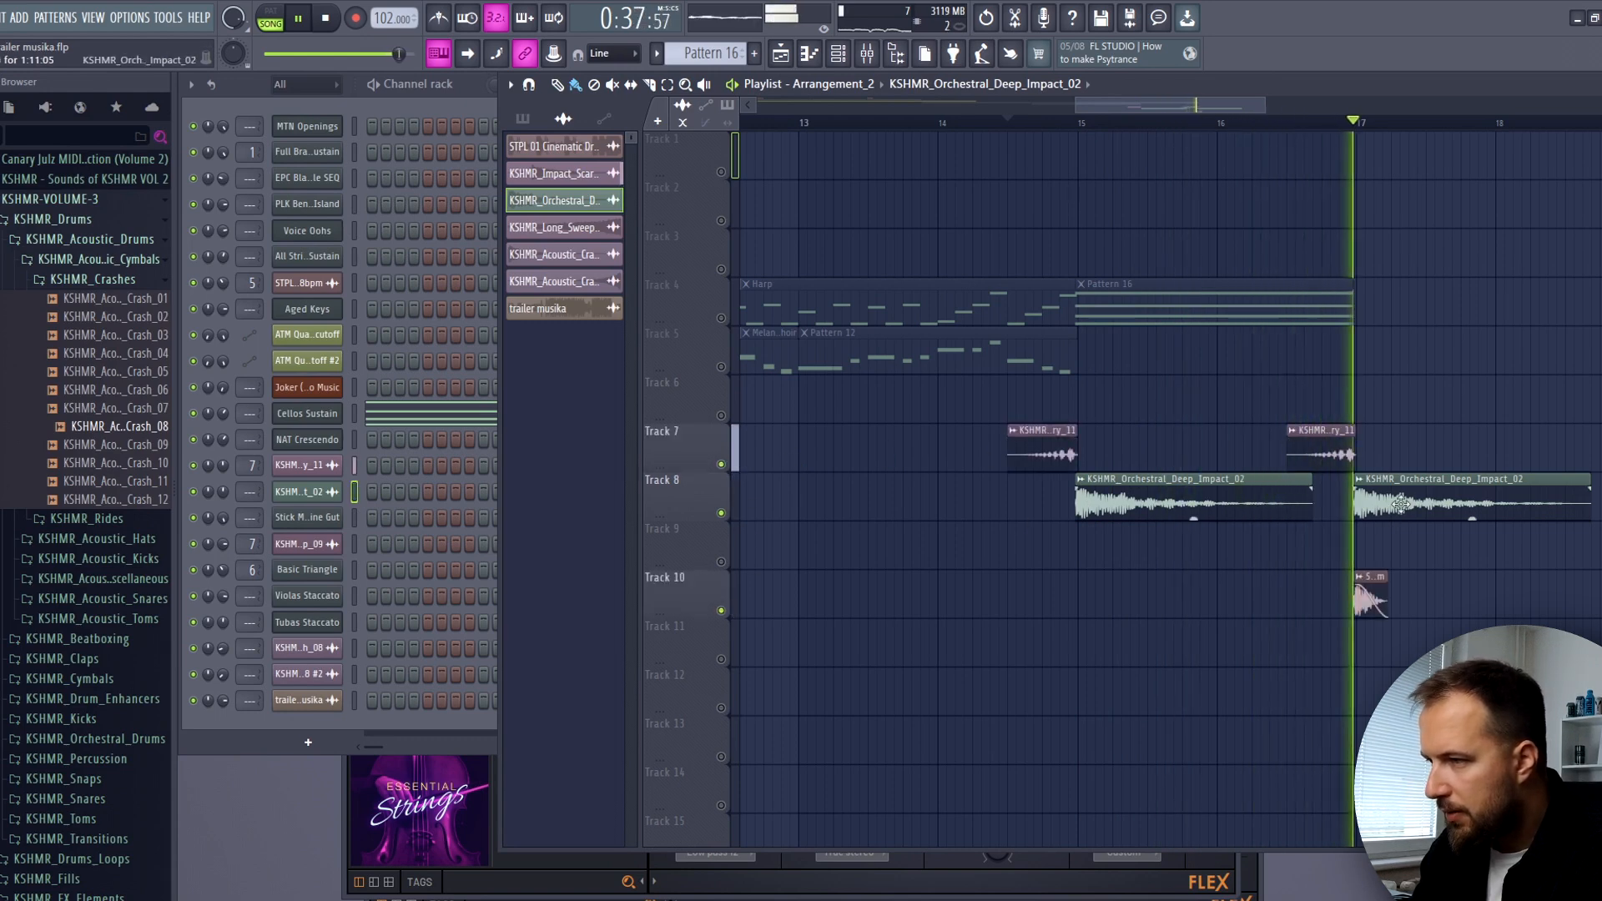
key(space)
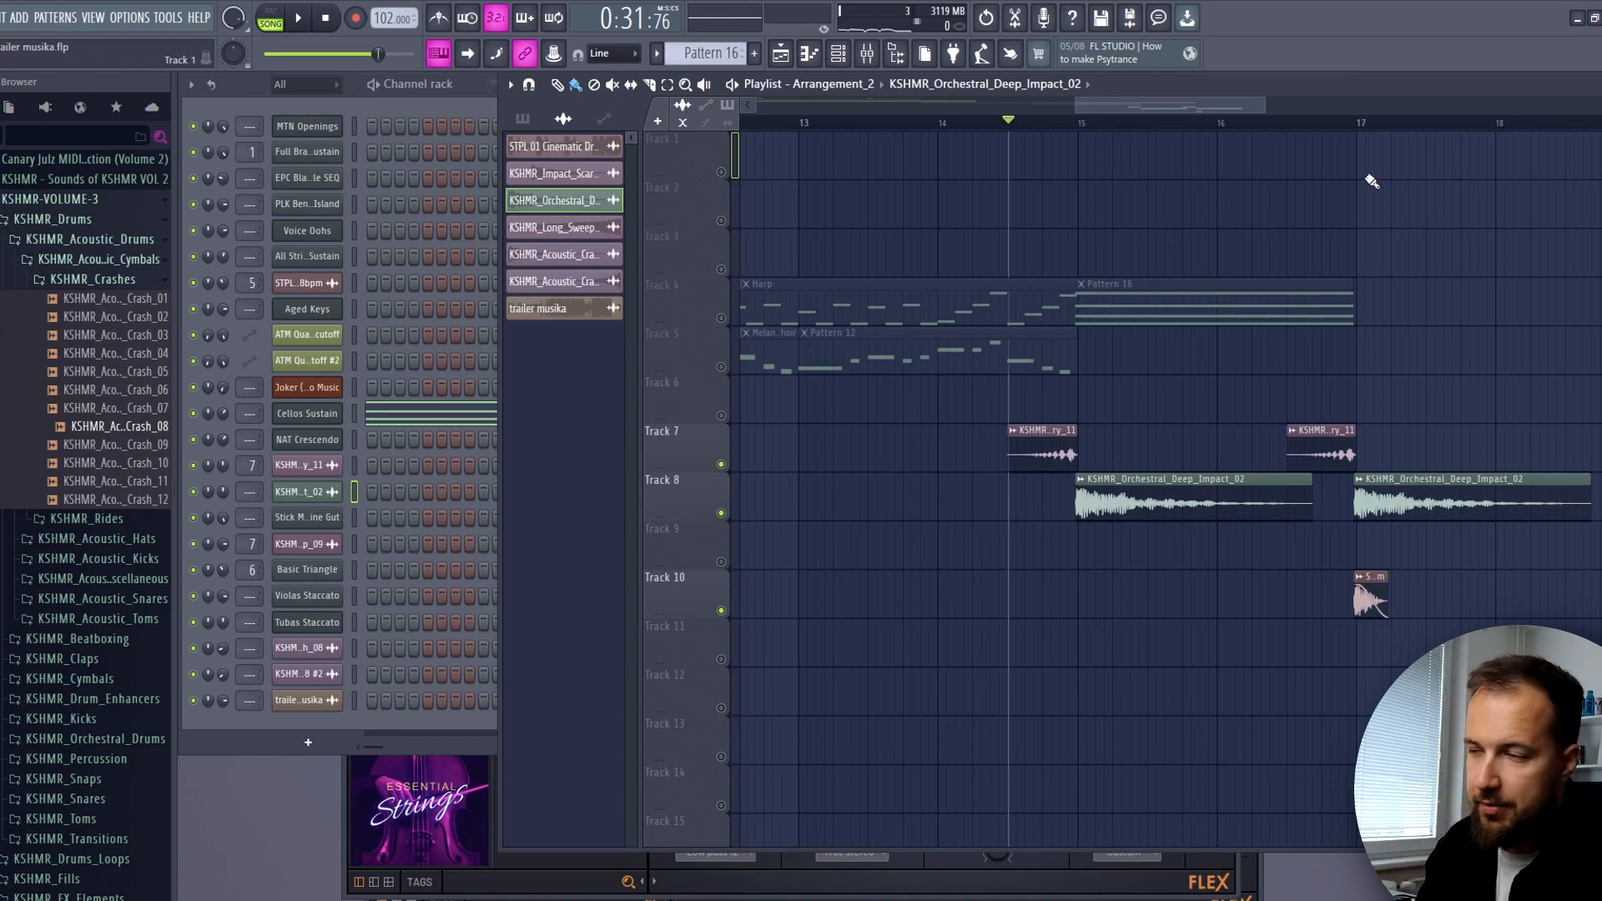
key(space)
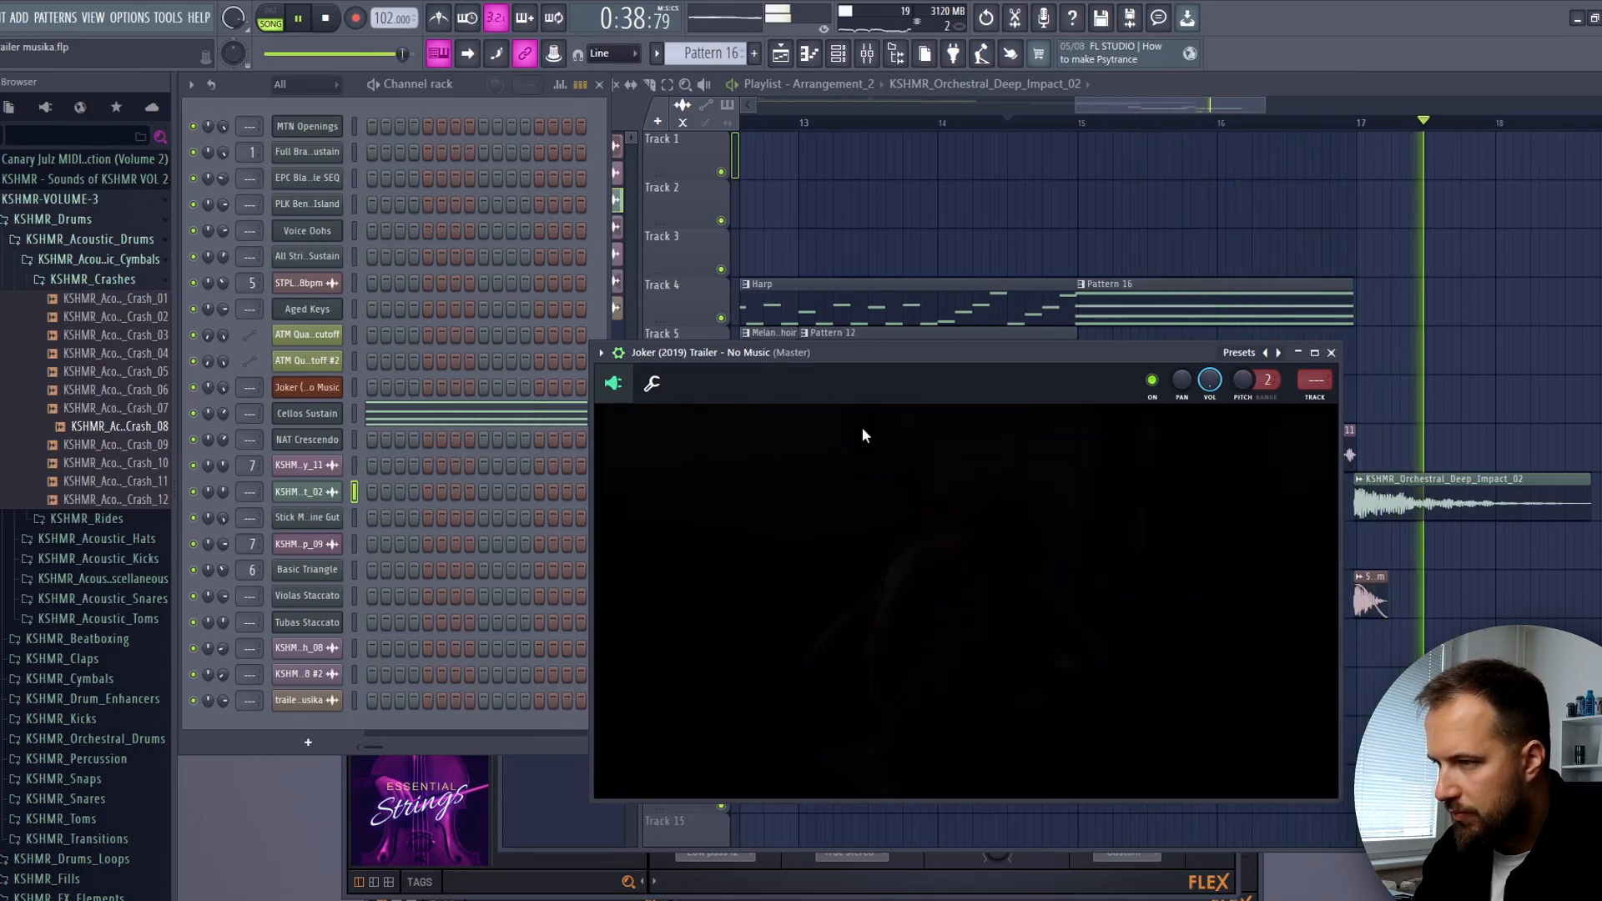
key(space)
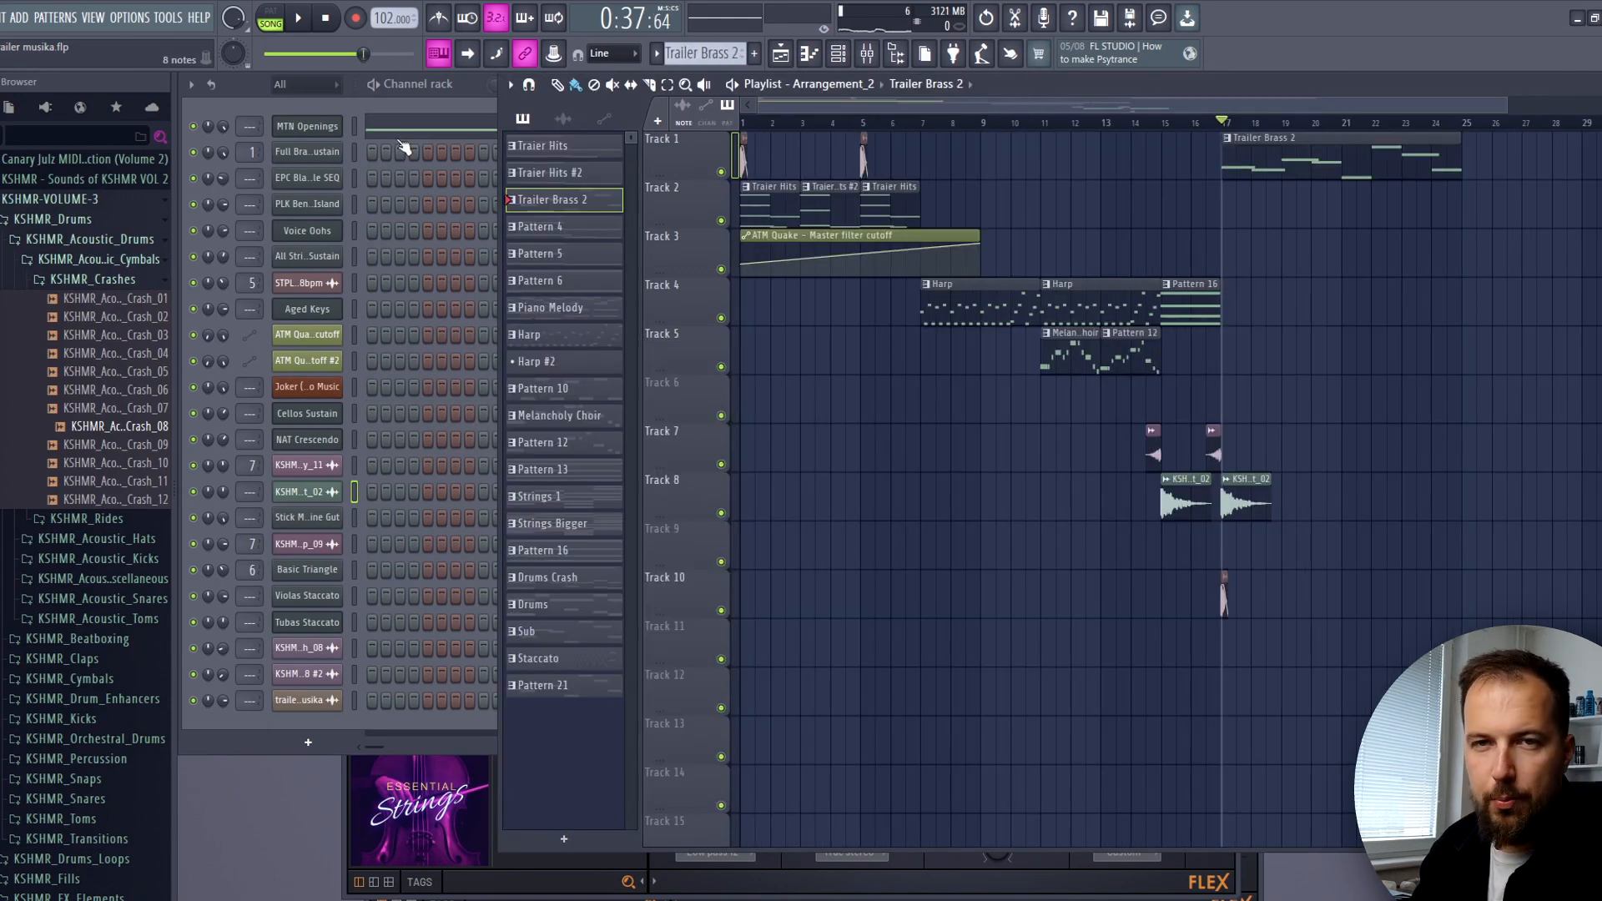
- Examine the Trailer Brass 2 pattern and play its MTN Openings notes in the piano roll
scroll(1260, 121, up, 3)
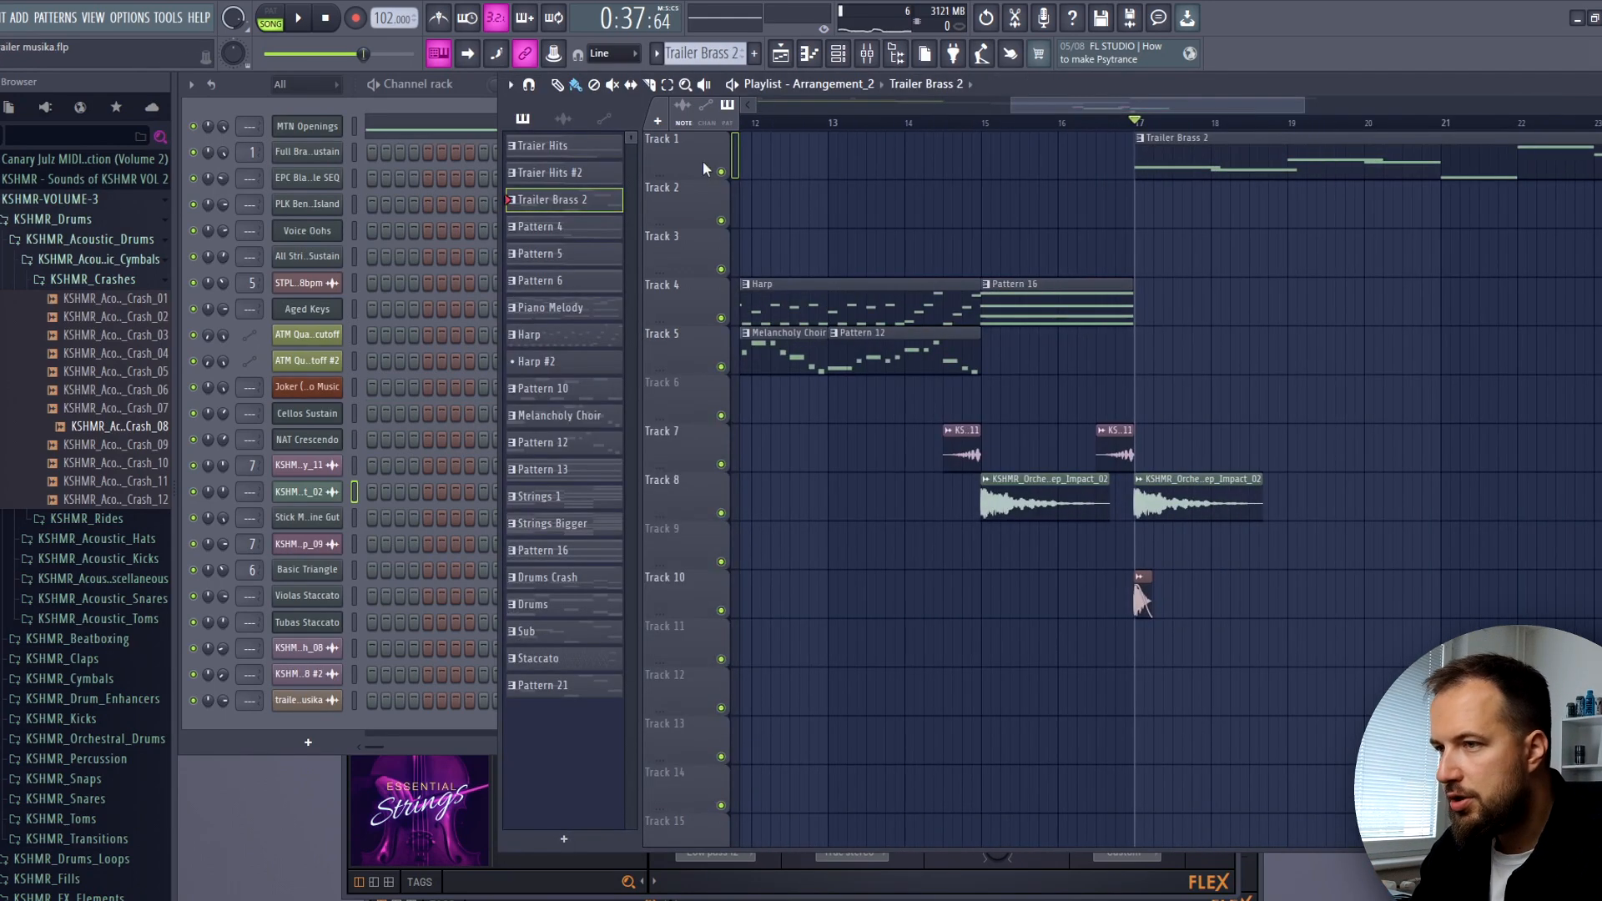
click(471, 98)
key(space)
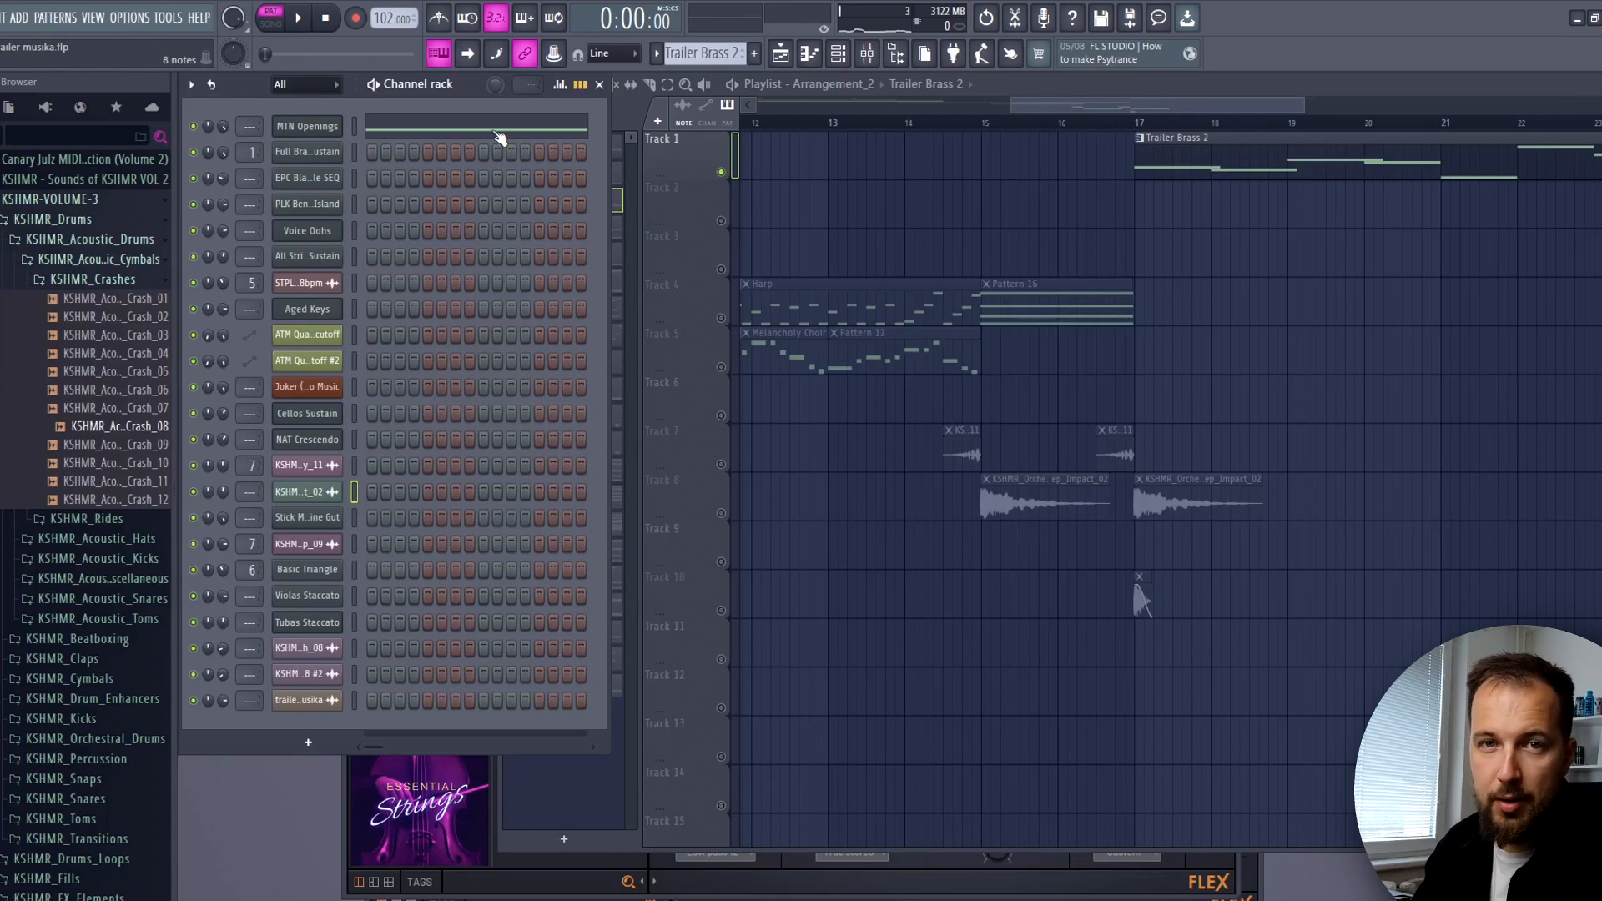
click(498, 134)
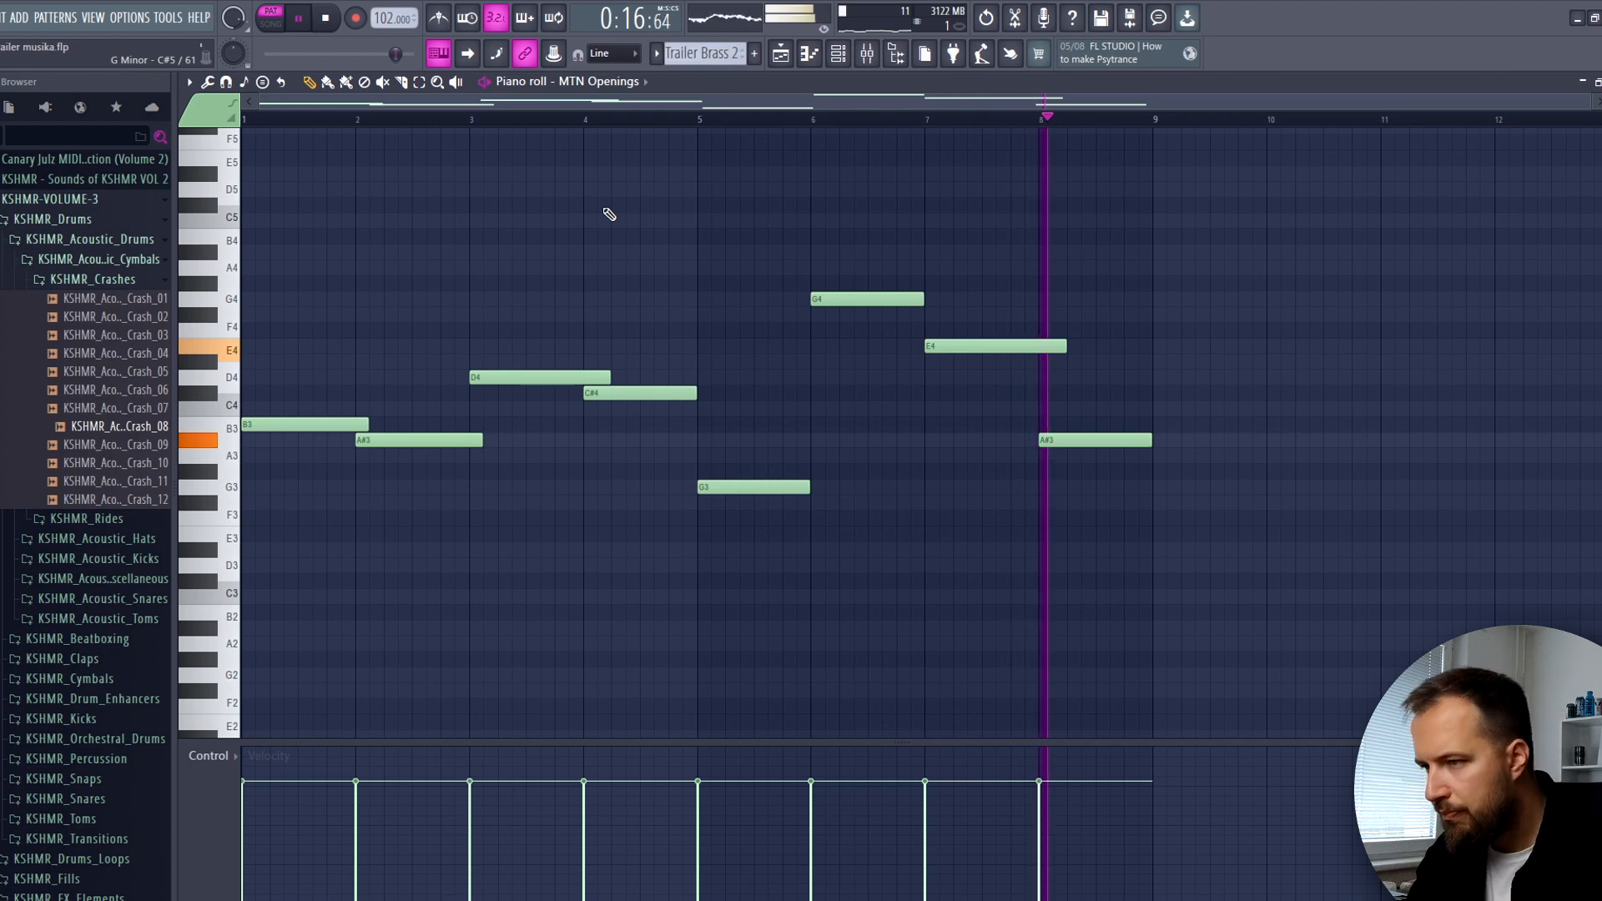
key(space)
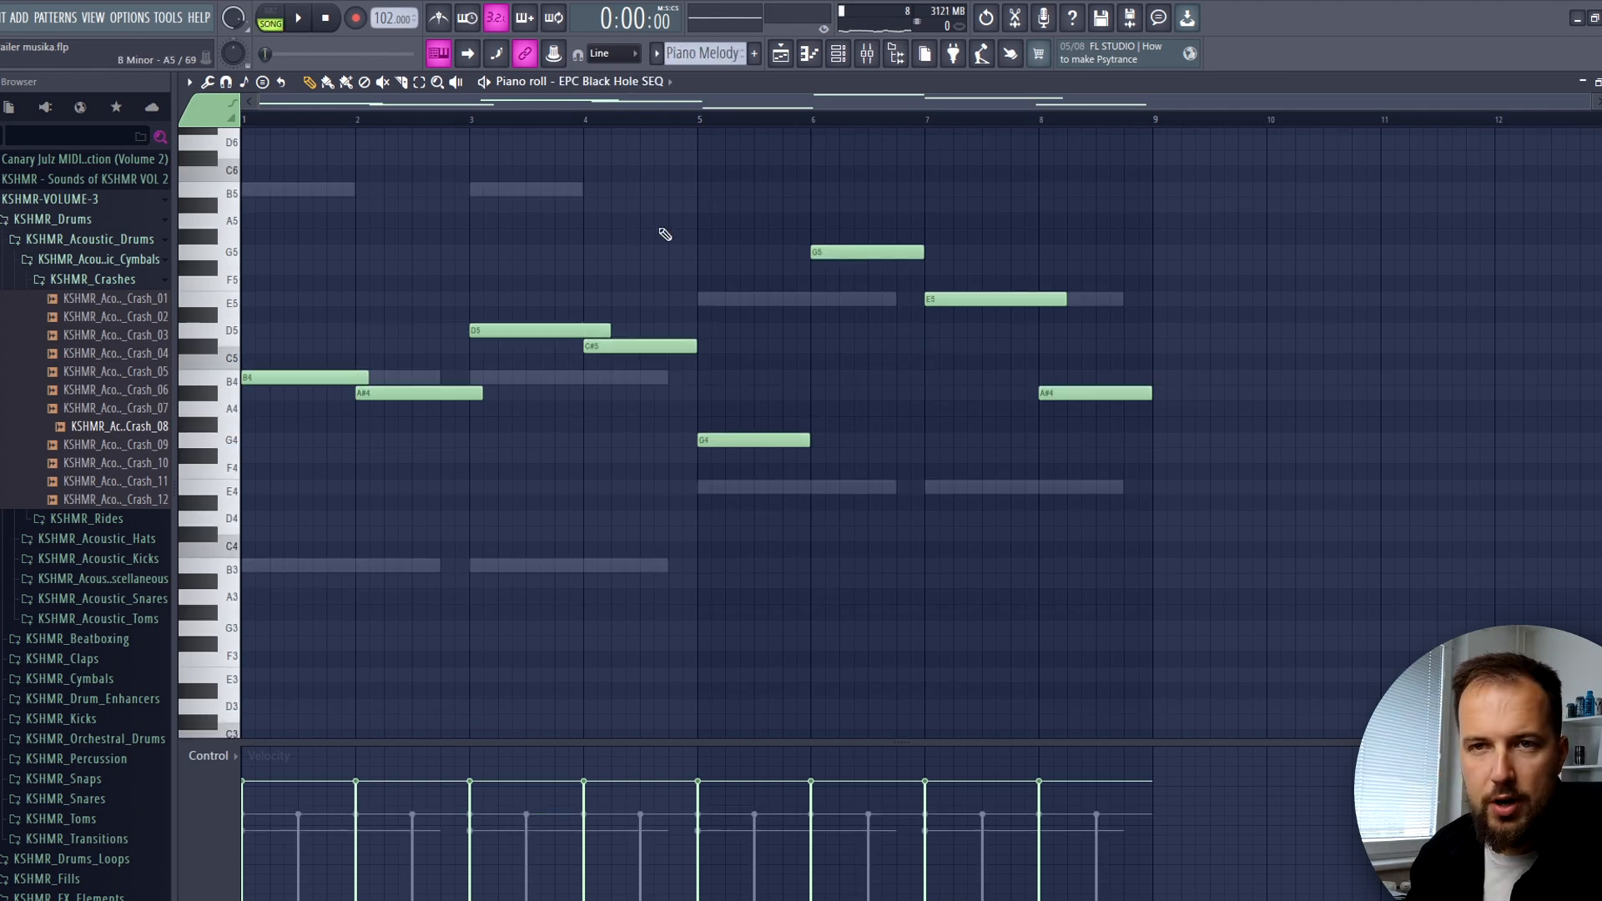
- Play the EPC Black Hole SEQ part of the Piano Melody pattern and inspect its Aged Keys notes
click(301, 19)
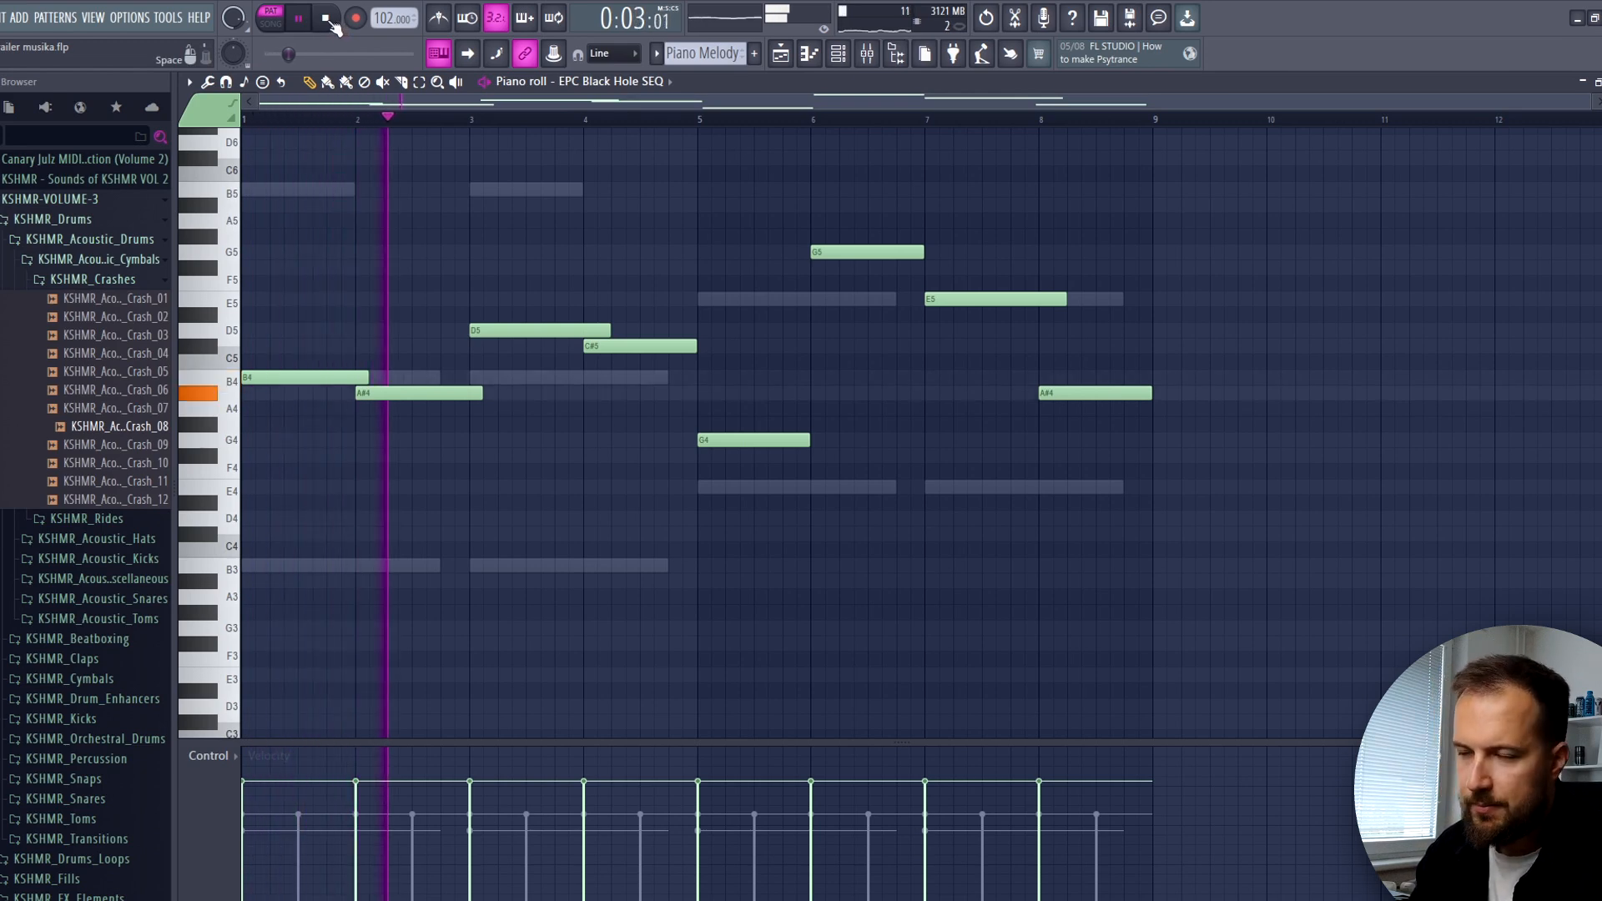
click(327, 19)
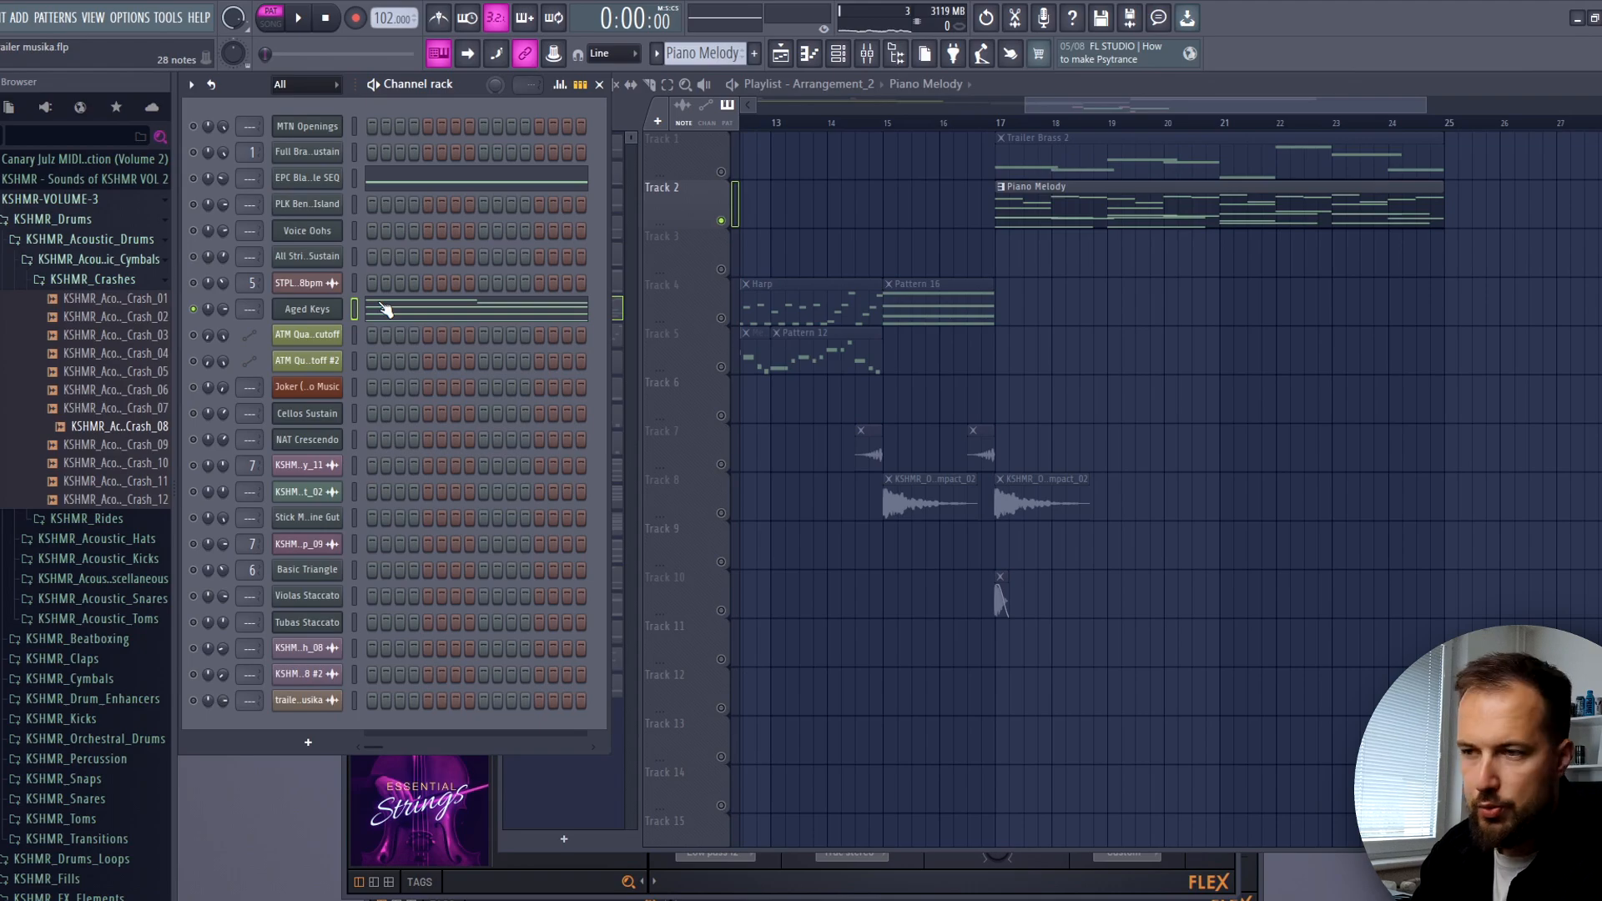
click(386, 309)
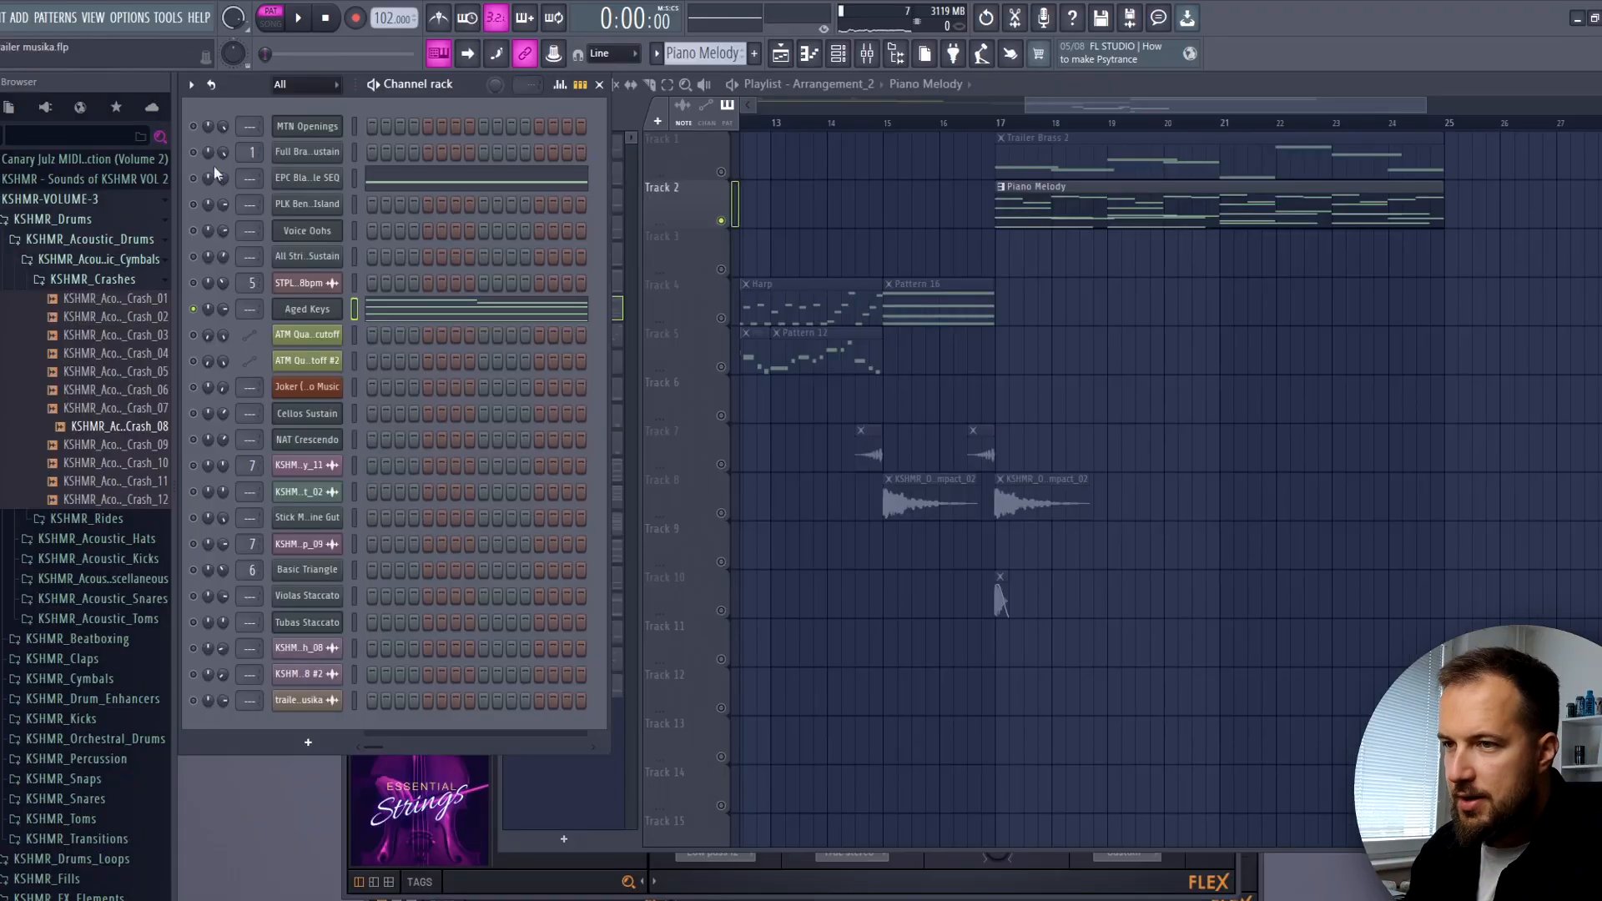
- Play Trailer Brass 2 and Piano Melody together from bar 17, and review the Sub pattern's Basic Triangle preset
click(998, 122)
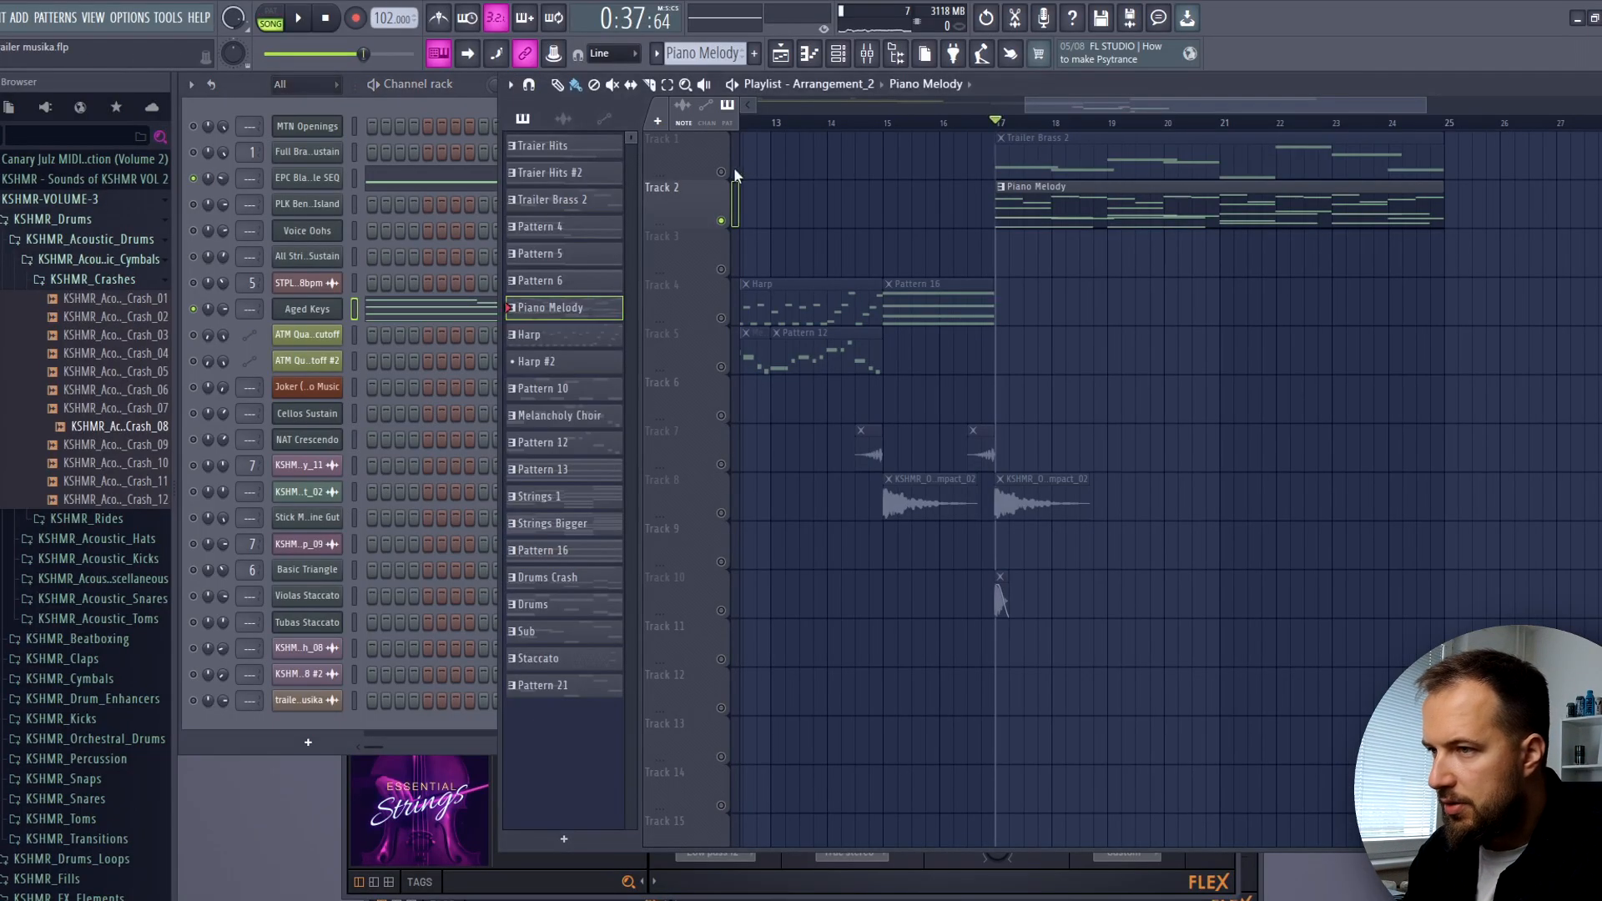
key(space)
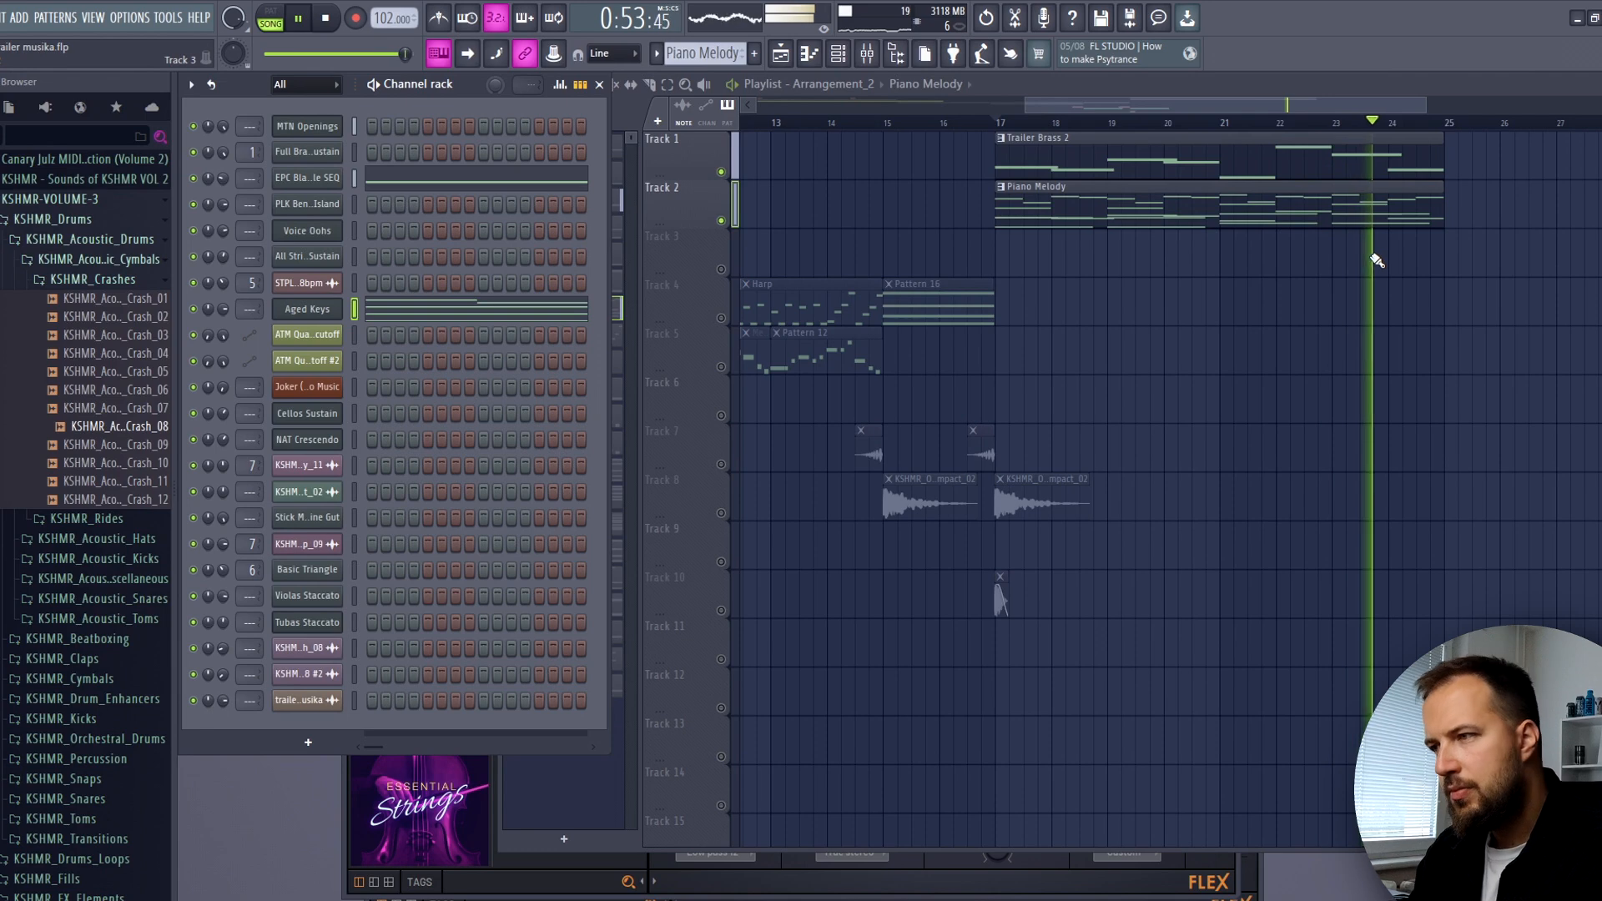
key(space)
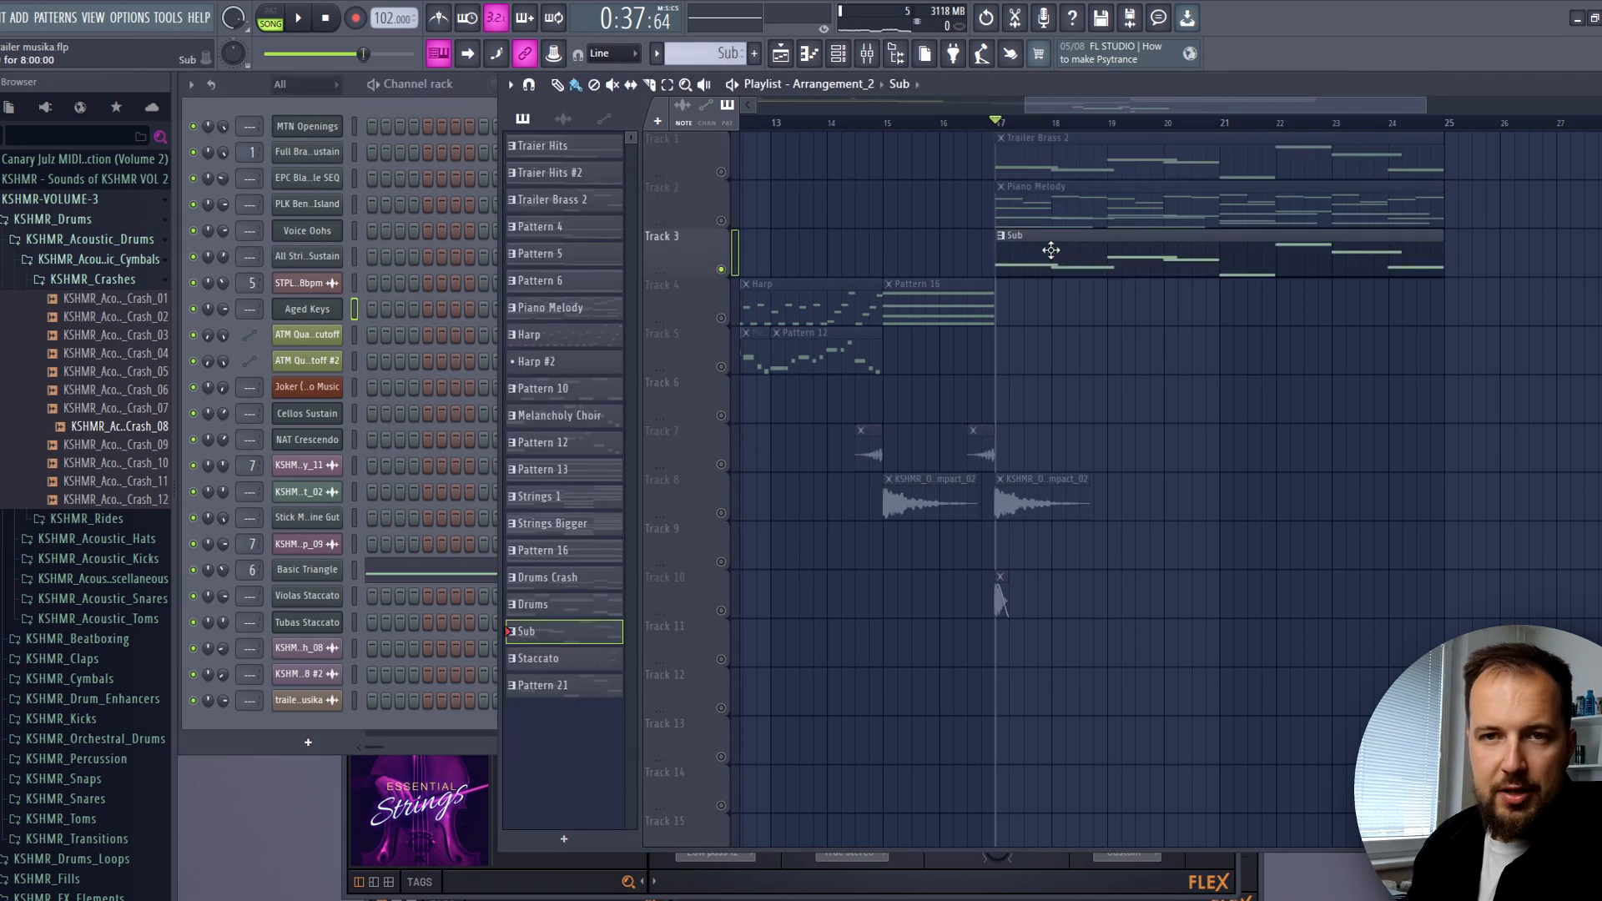
click(330, 570)
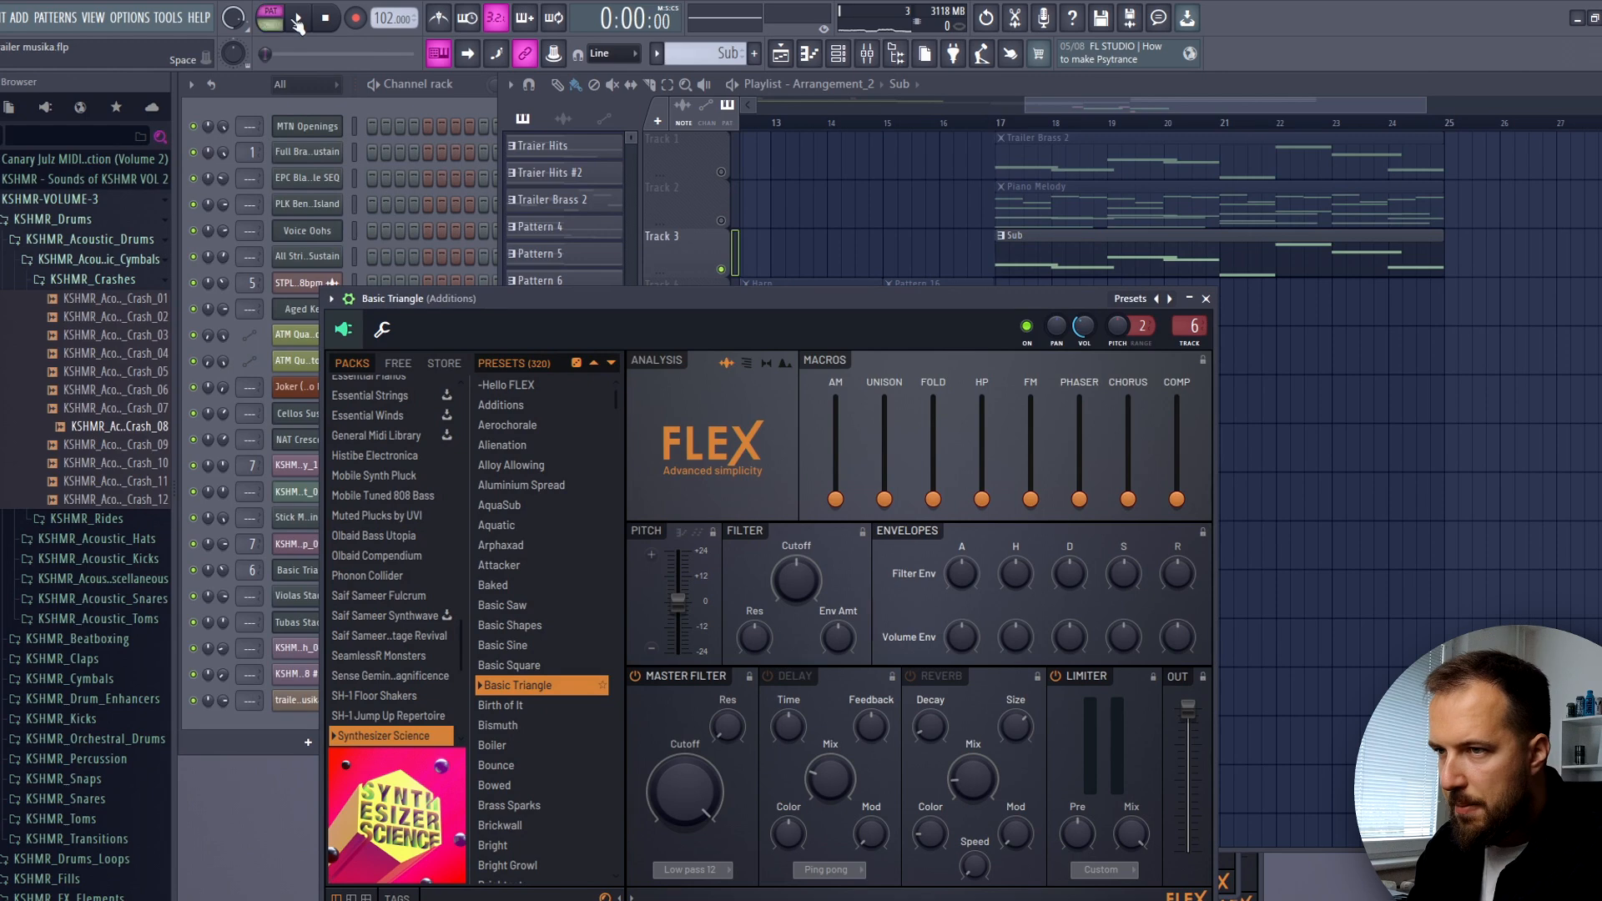
click(1206, 298)
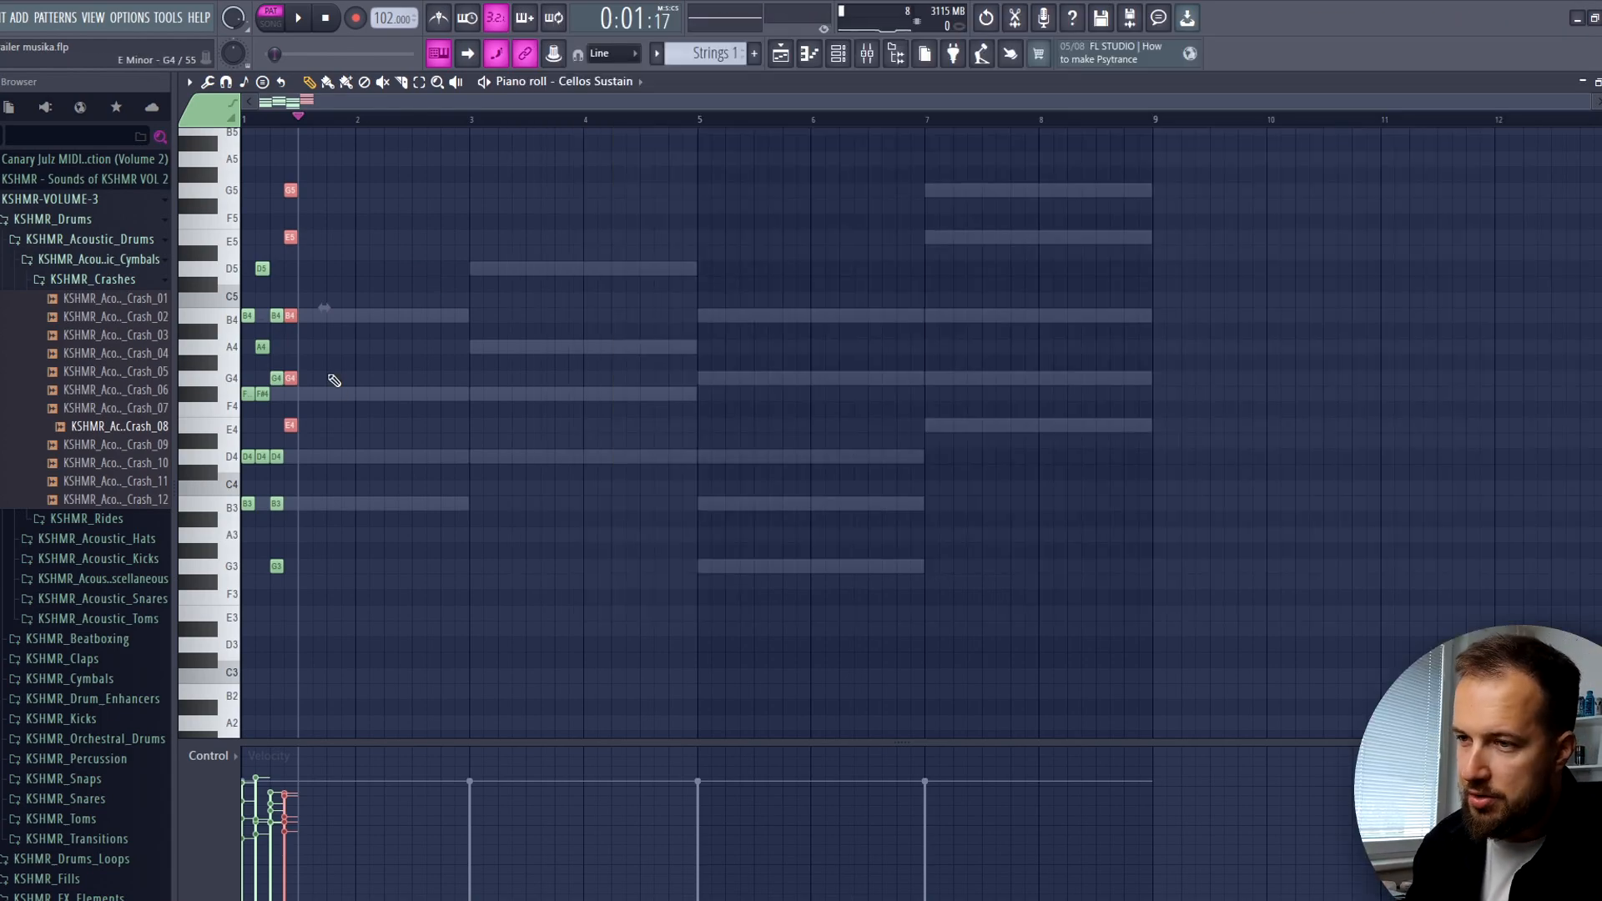
- Select all the short Cellos Sustain chord notes in Strings 1 and stretch them across eight bars, two bars per chord
scroll(430, 247, up, 3)
drag(436, 185, 242, 729)
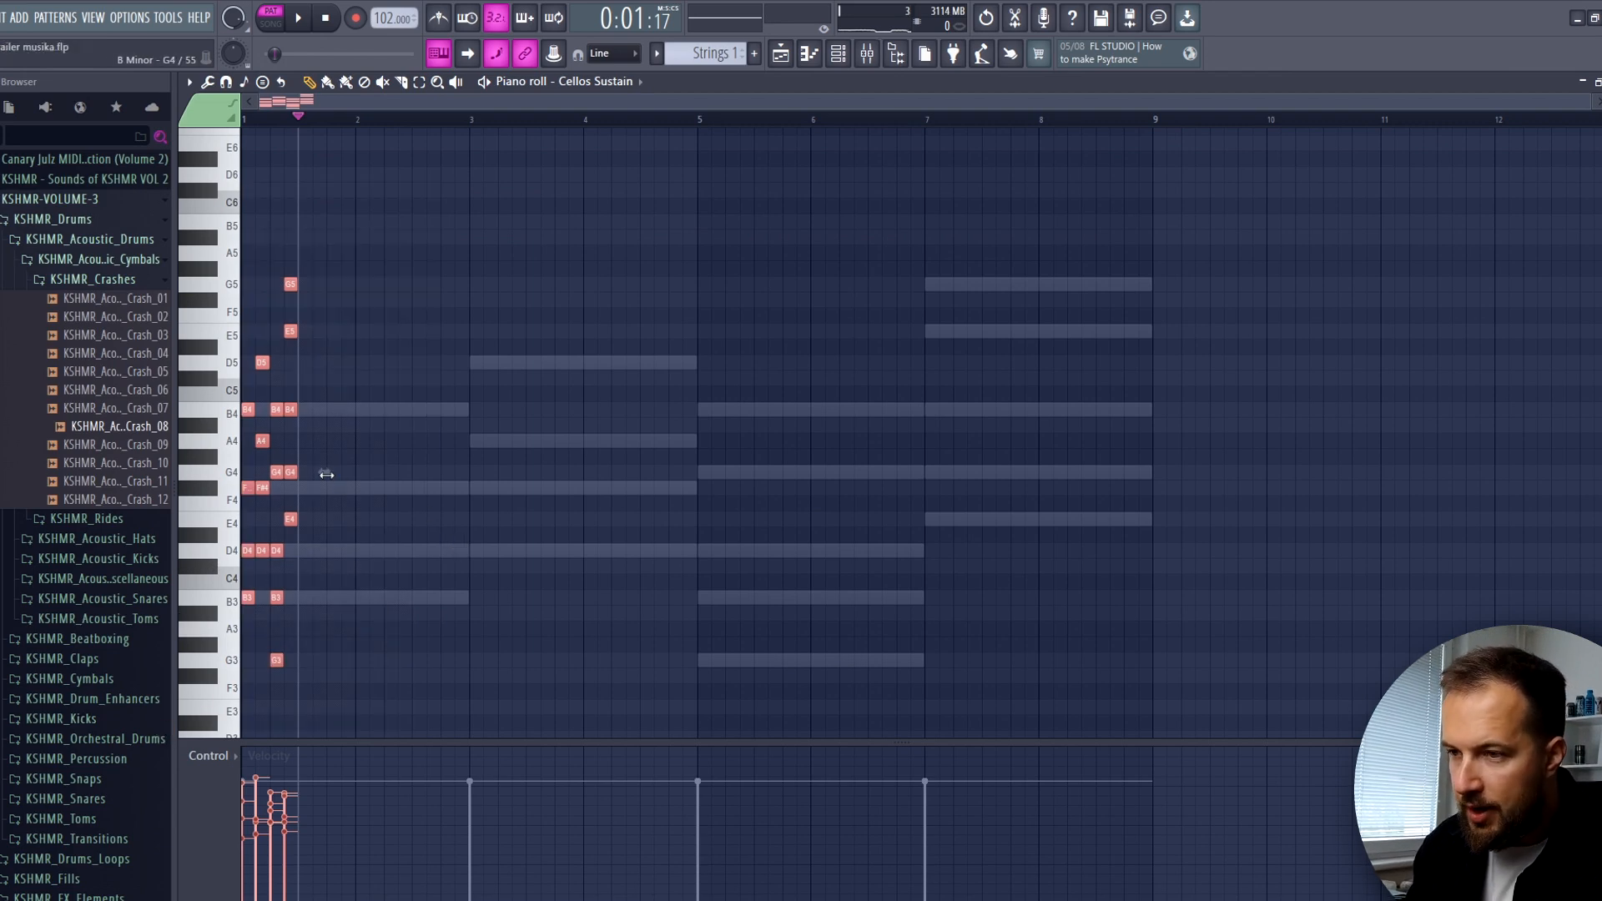
drag(325, 472, 1178, 470)
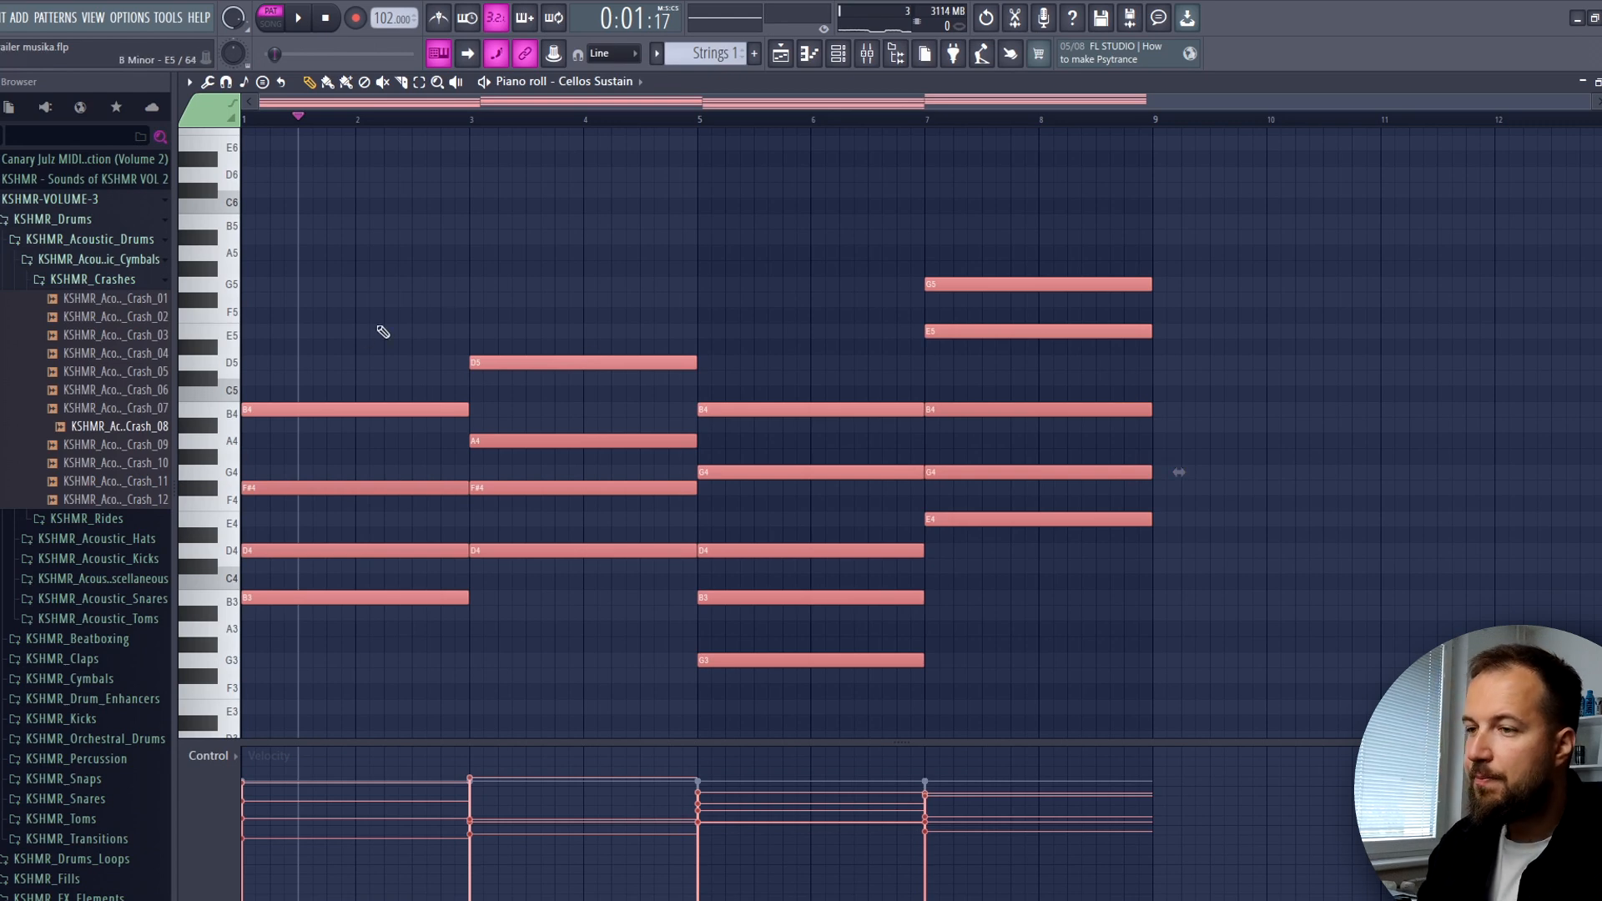
- Level the velocities of all Cellos Sustain chord notes in Strings 1 to one uniform value and close the piano roll
ctrl+click(471, 304)
key(ctrl+a)
scroll(434, 584, down, 3)
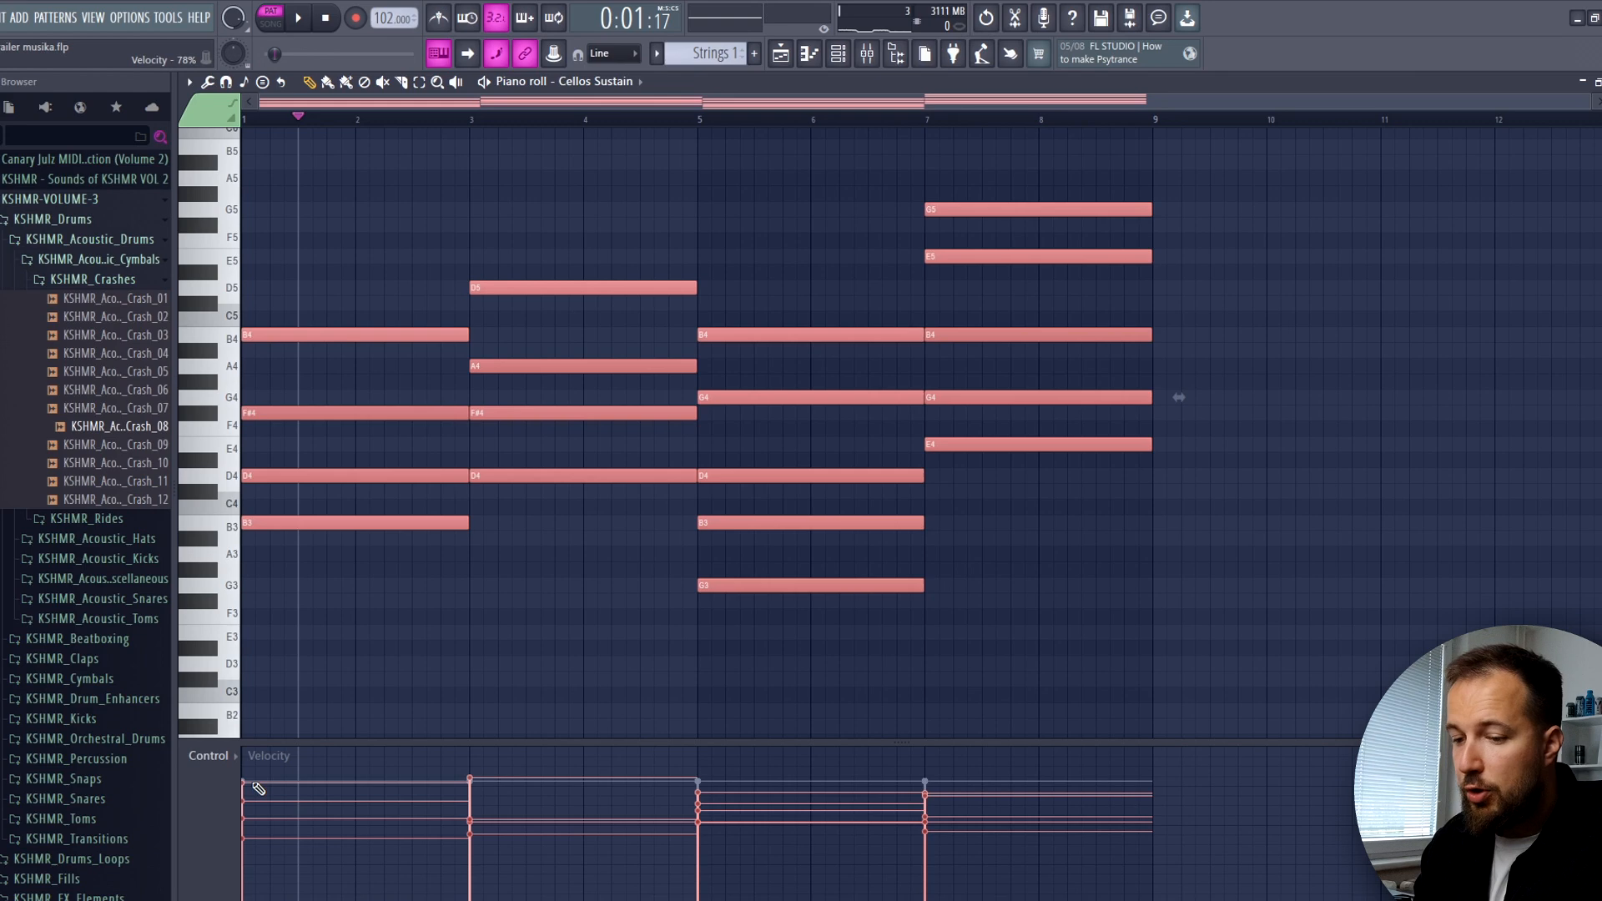
drag(259, 788, 935, 784)
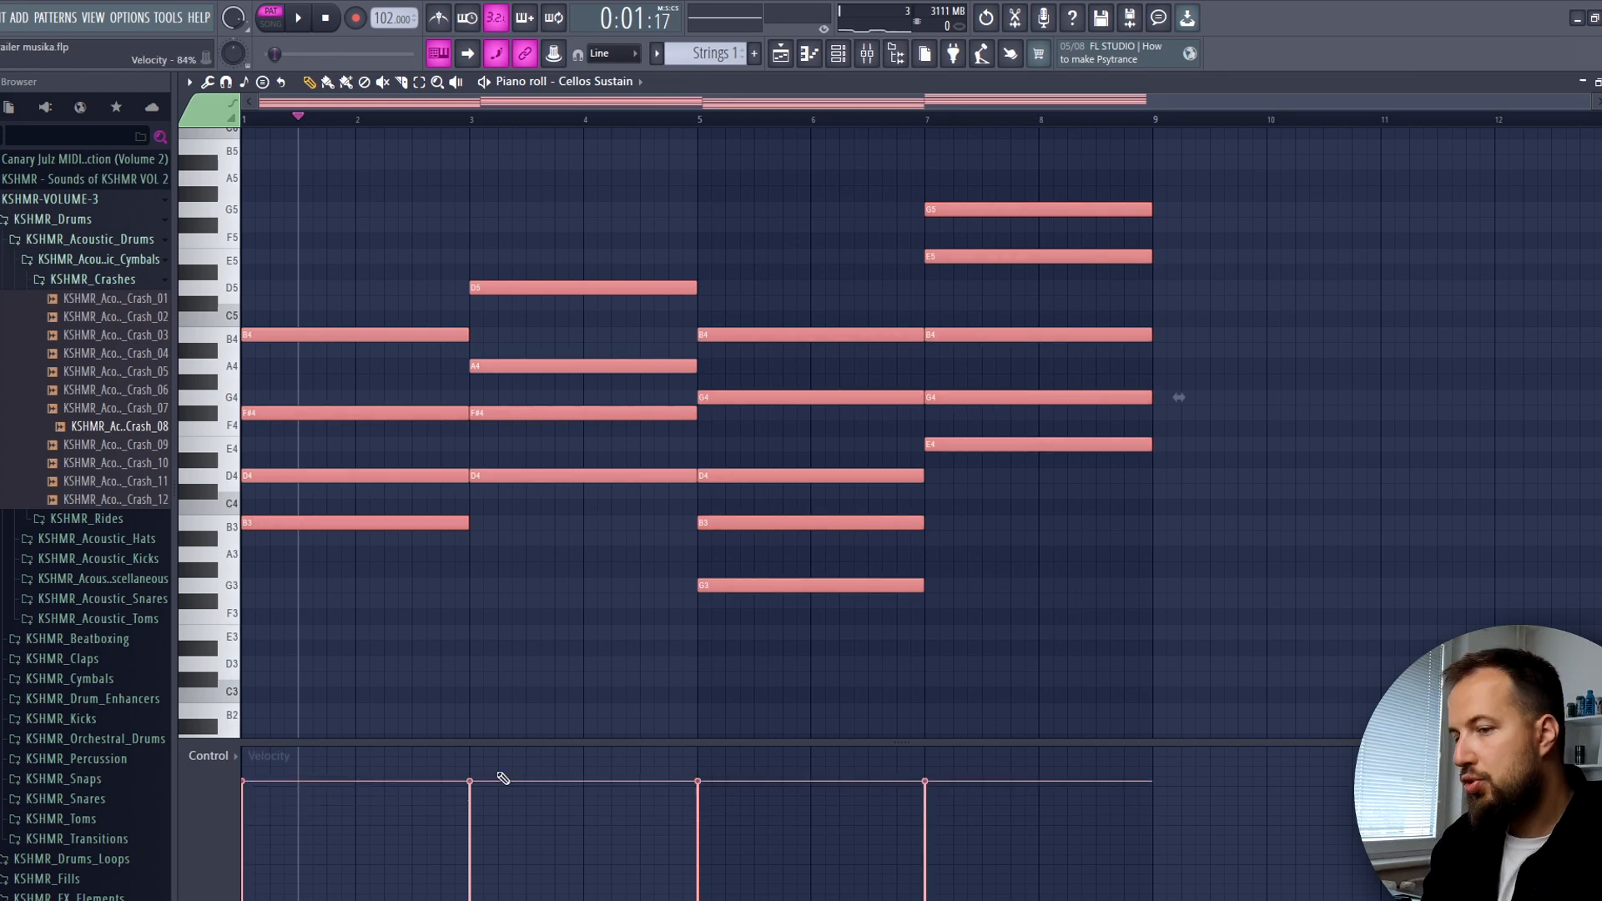
ctrl+click(800, 187)
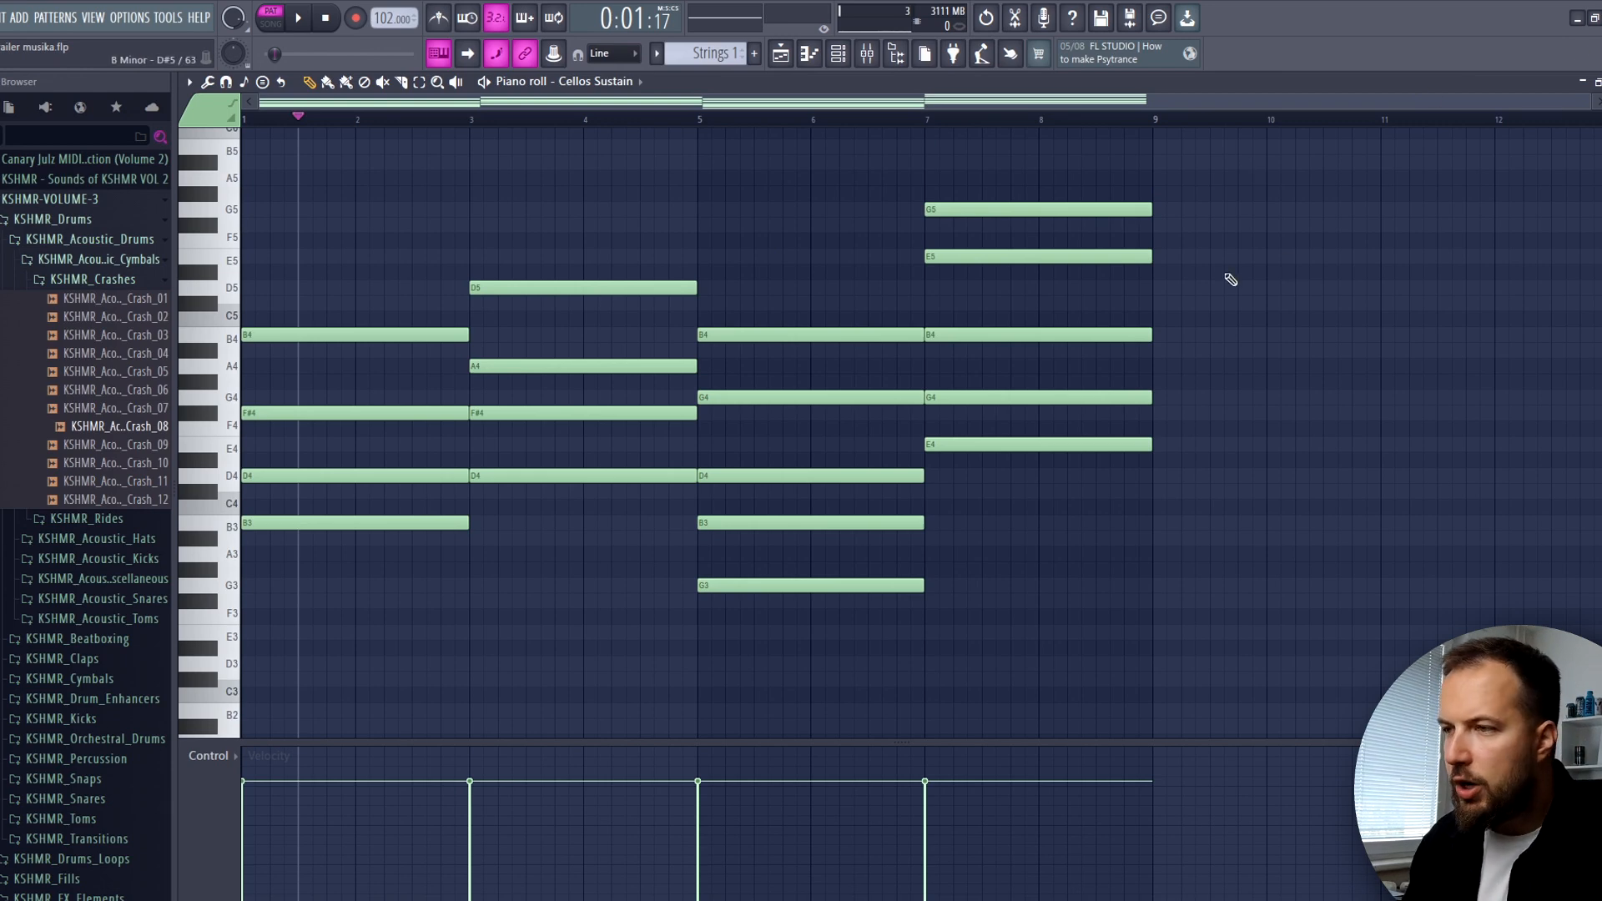
drag(1244, 154, 383, 643)
key(F7)
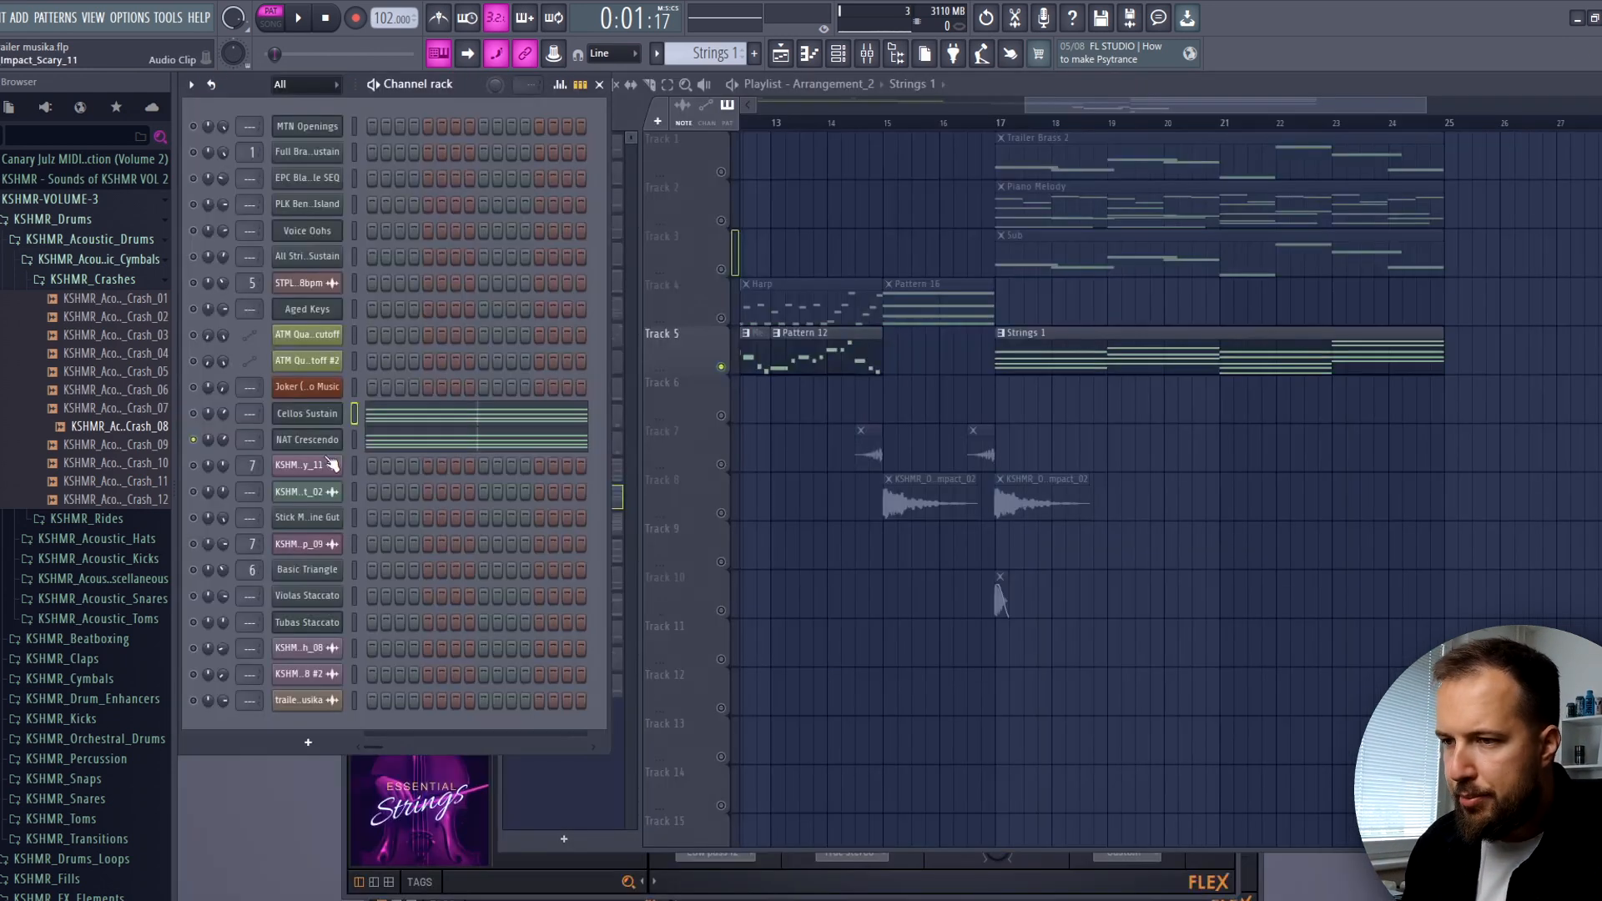
- Review the NAT Crescendo preset, play its Strings 1 chords in the piano roll, and play the arrangement against the trailer video
click(321, 439)
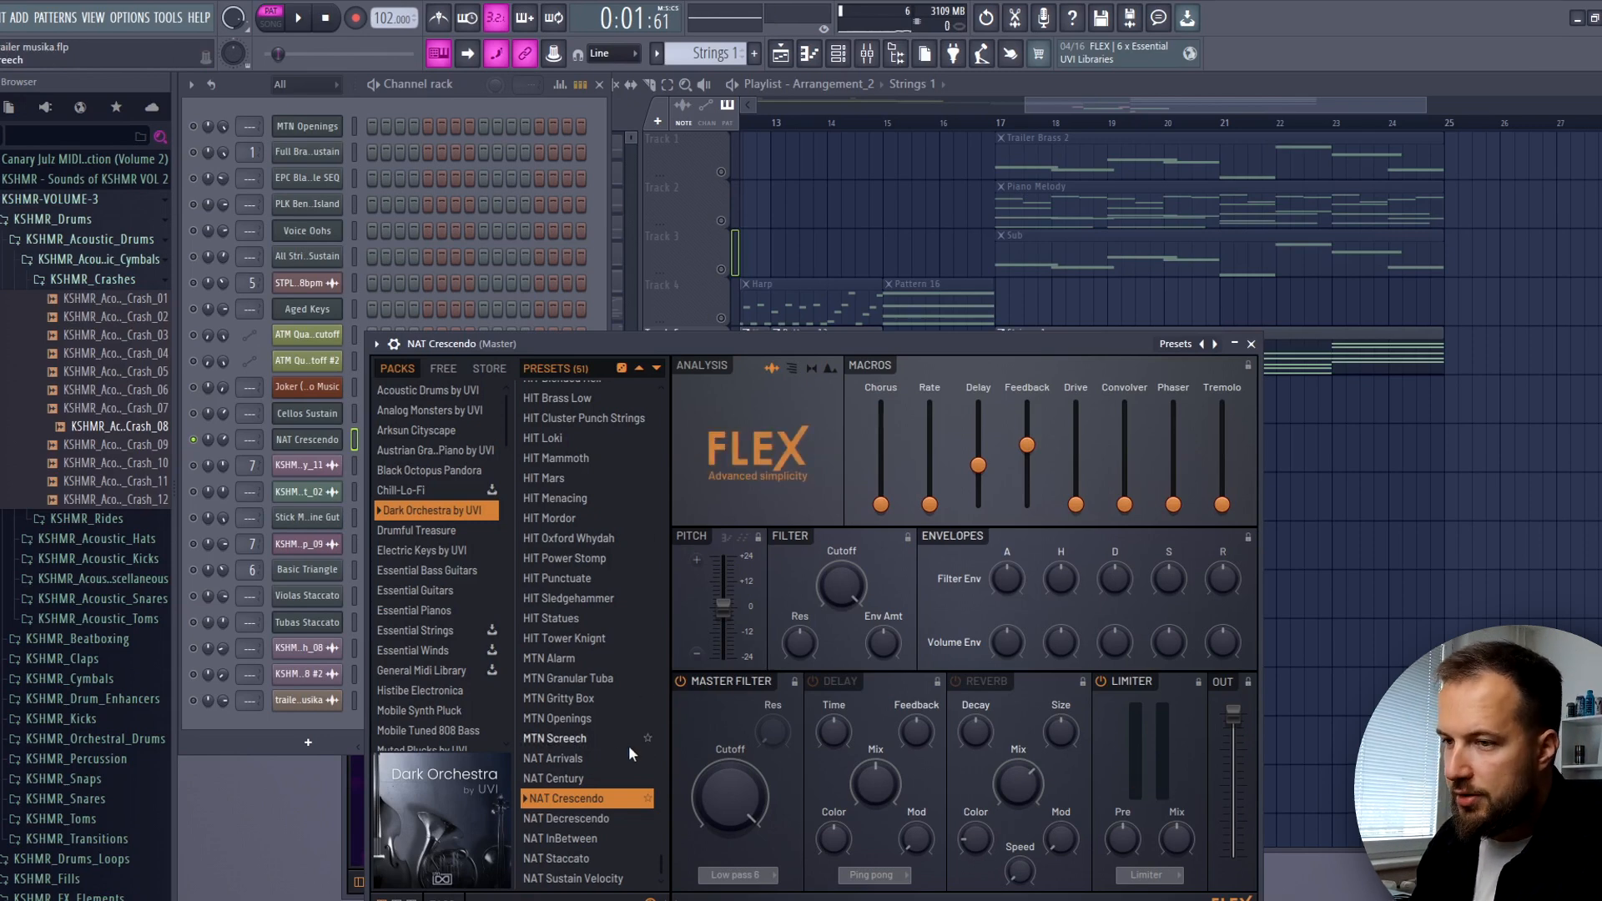
key(Escape)
click(501, 445)
click(326, 19)
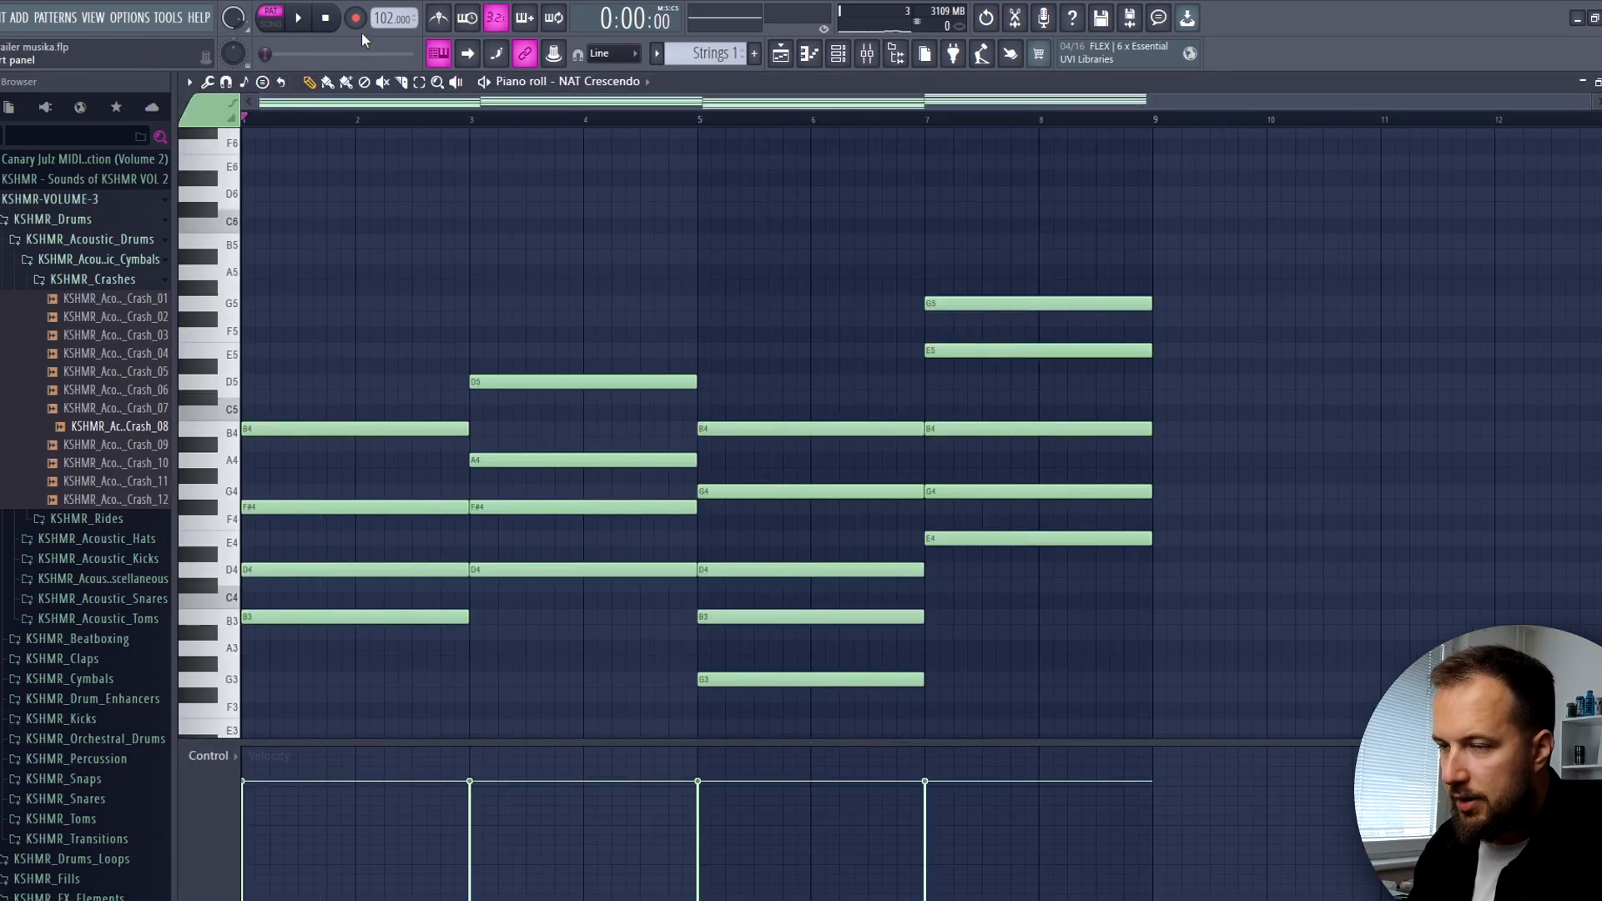
click(300, 18)
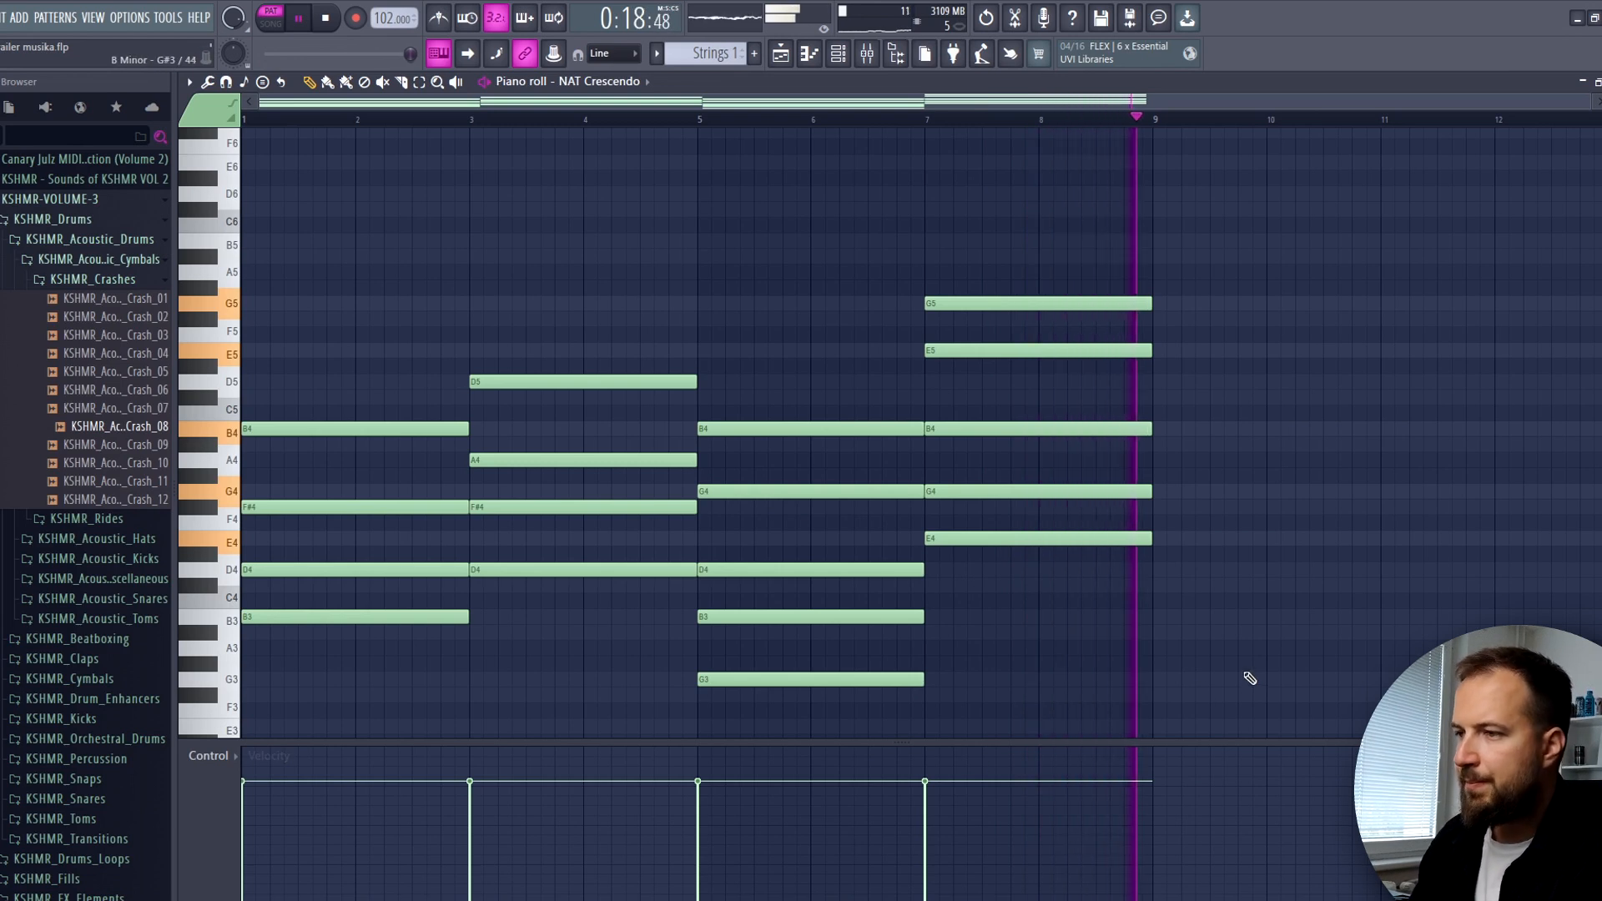
key(space)
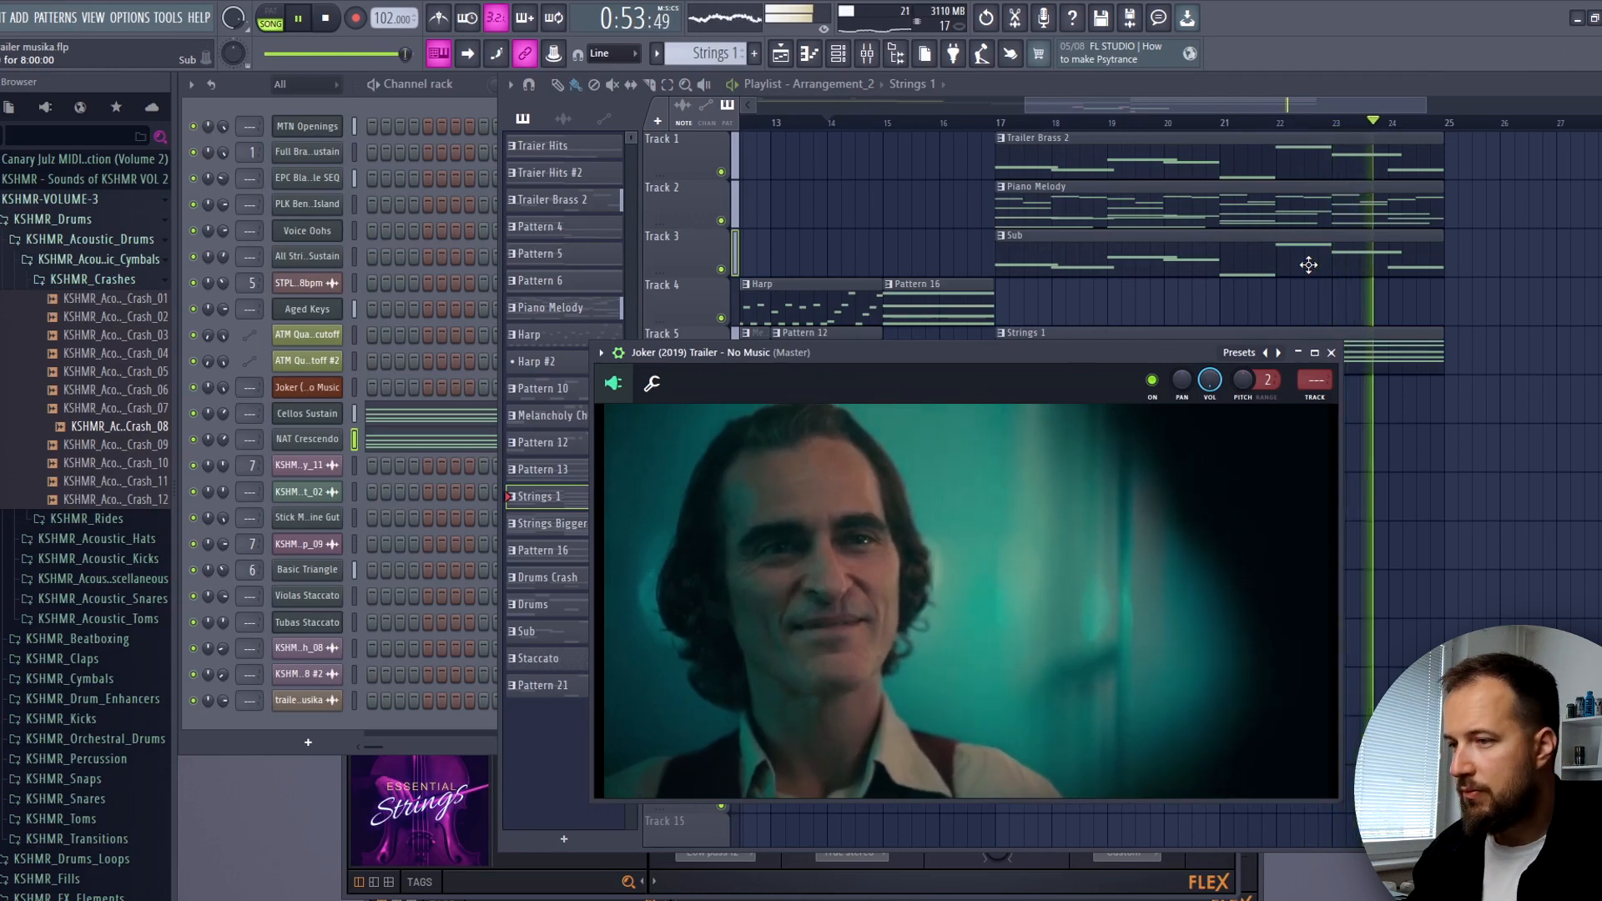
key(space)
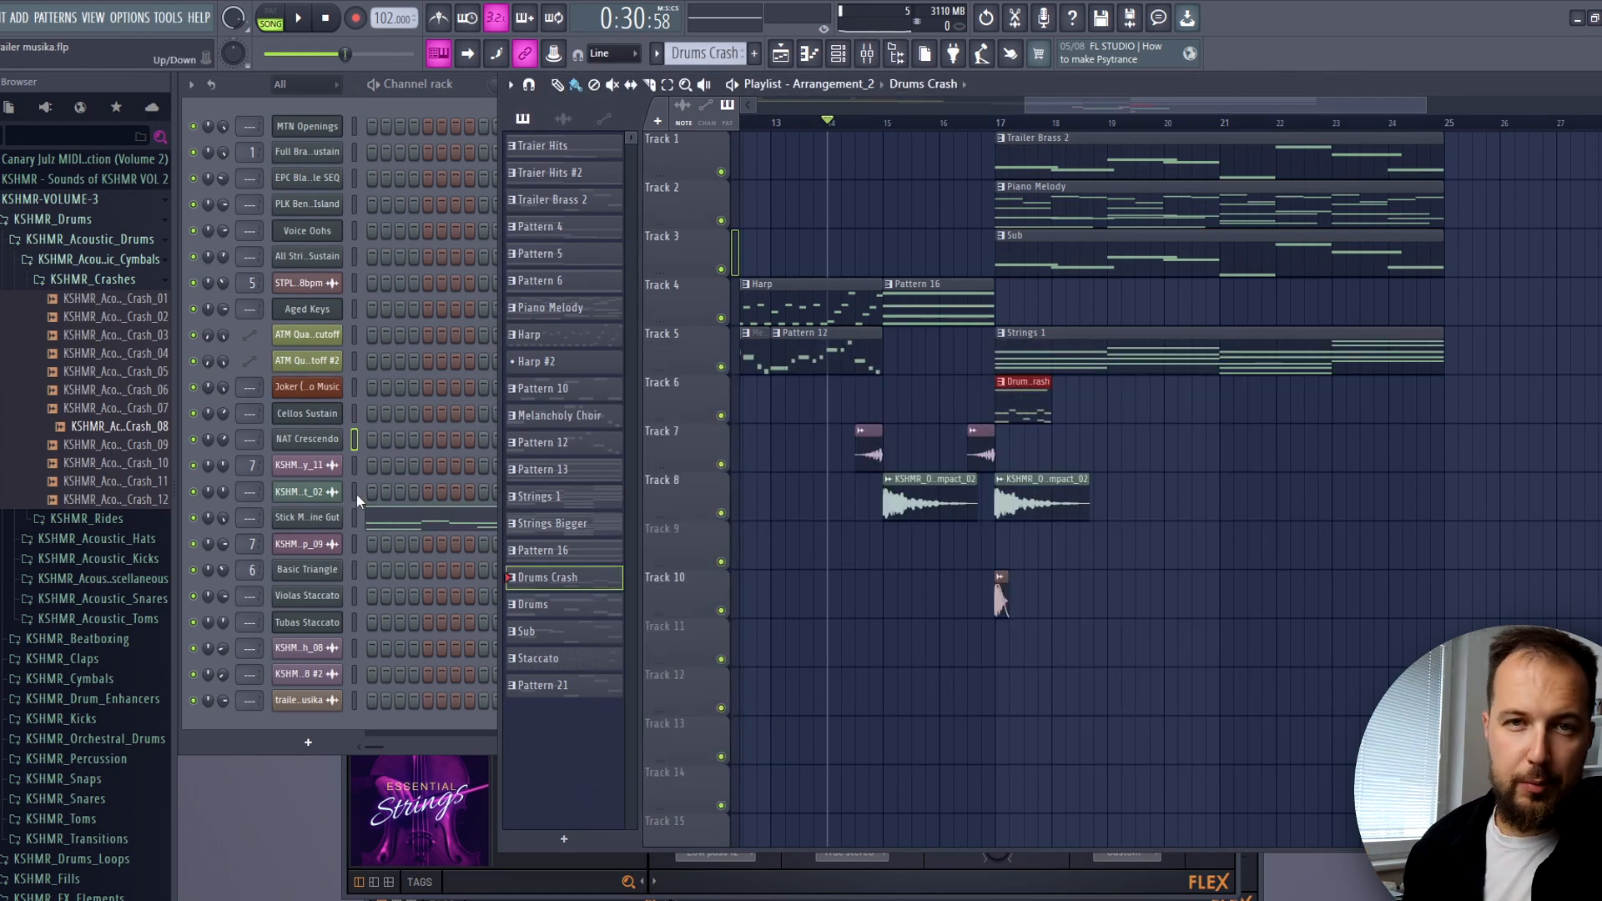
- Play the Drums Crash pattern's Stick Machine Gut notes in the piano roll and review the channel's FLEX settings
click(307, 517)
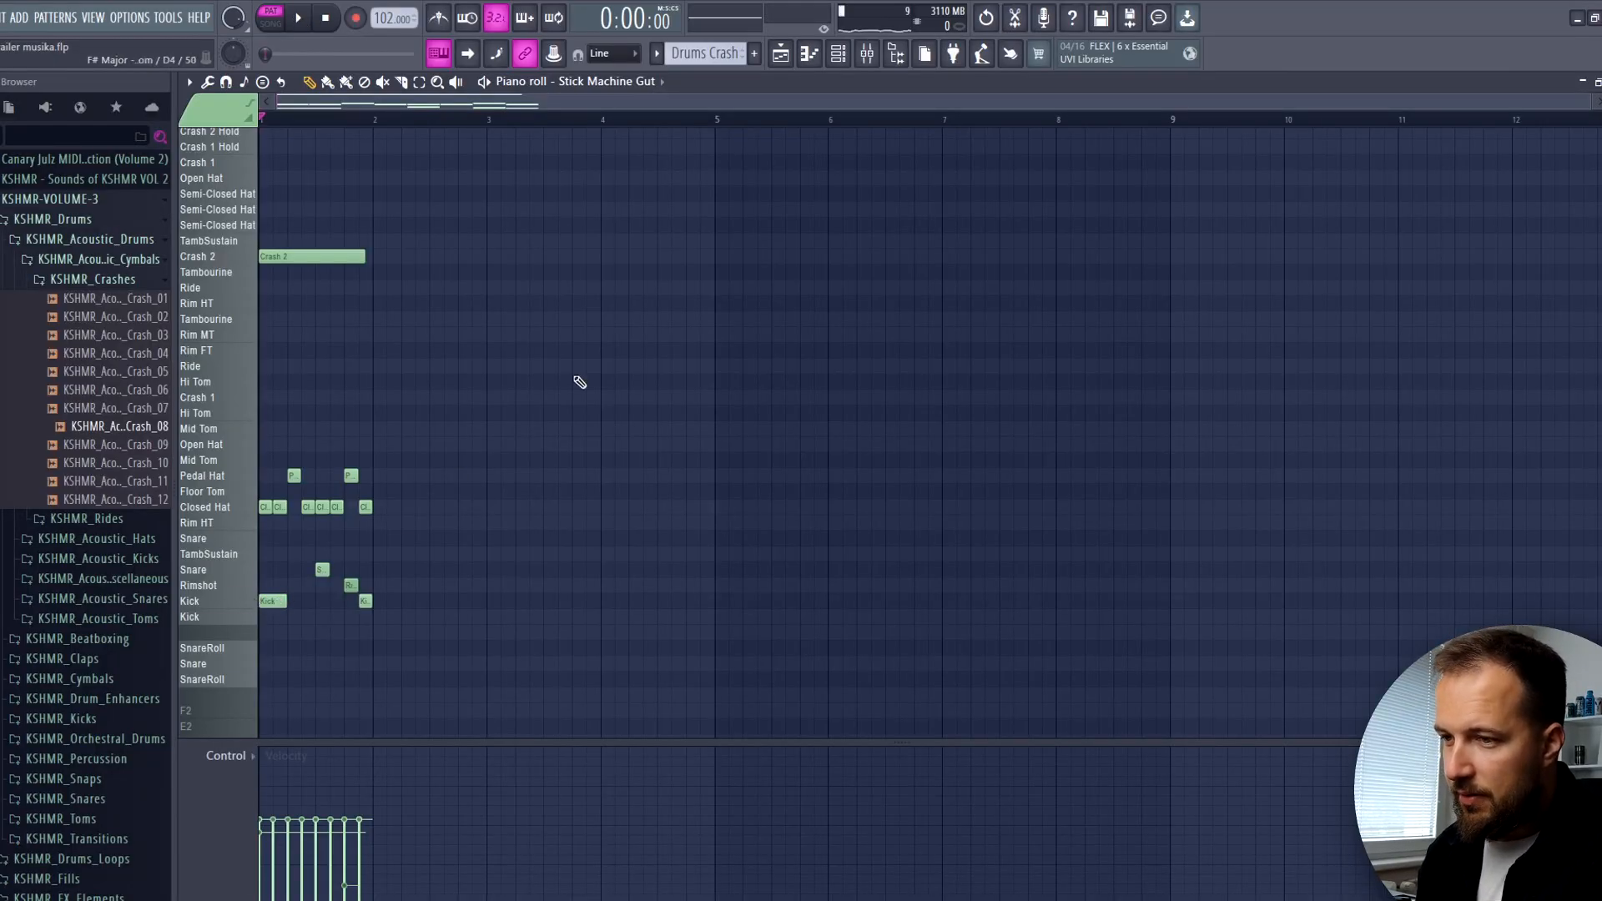
key(space)
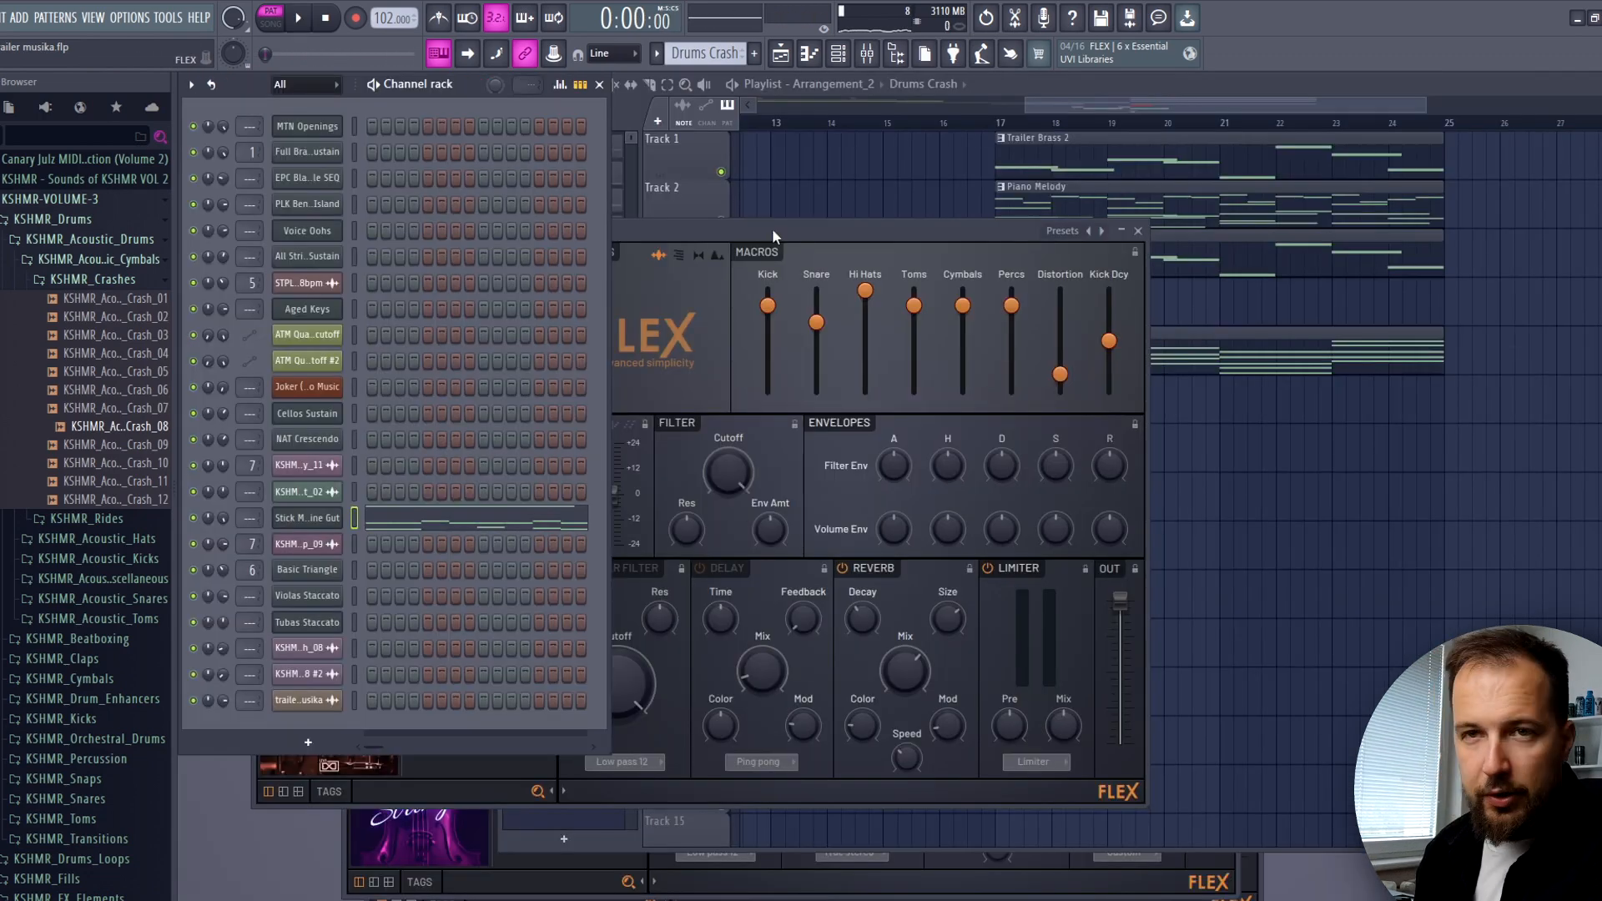
click(773, 228)
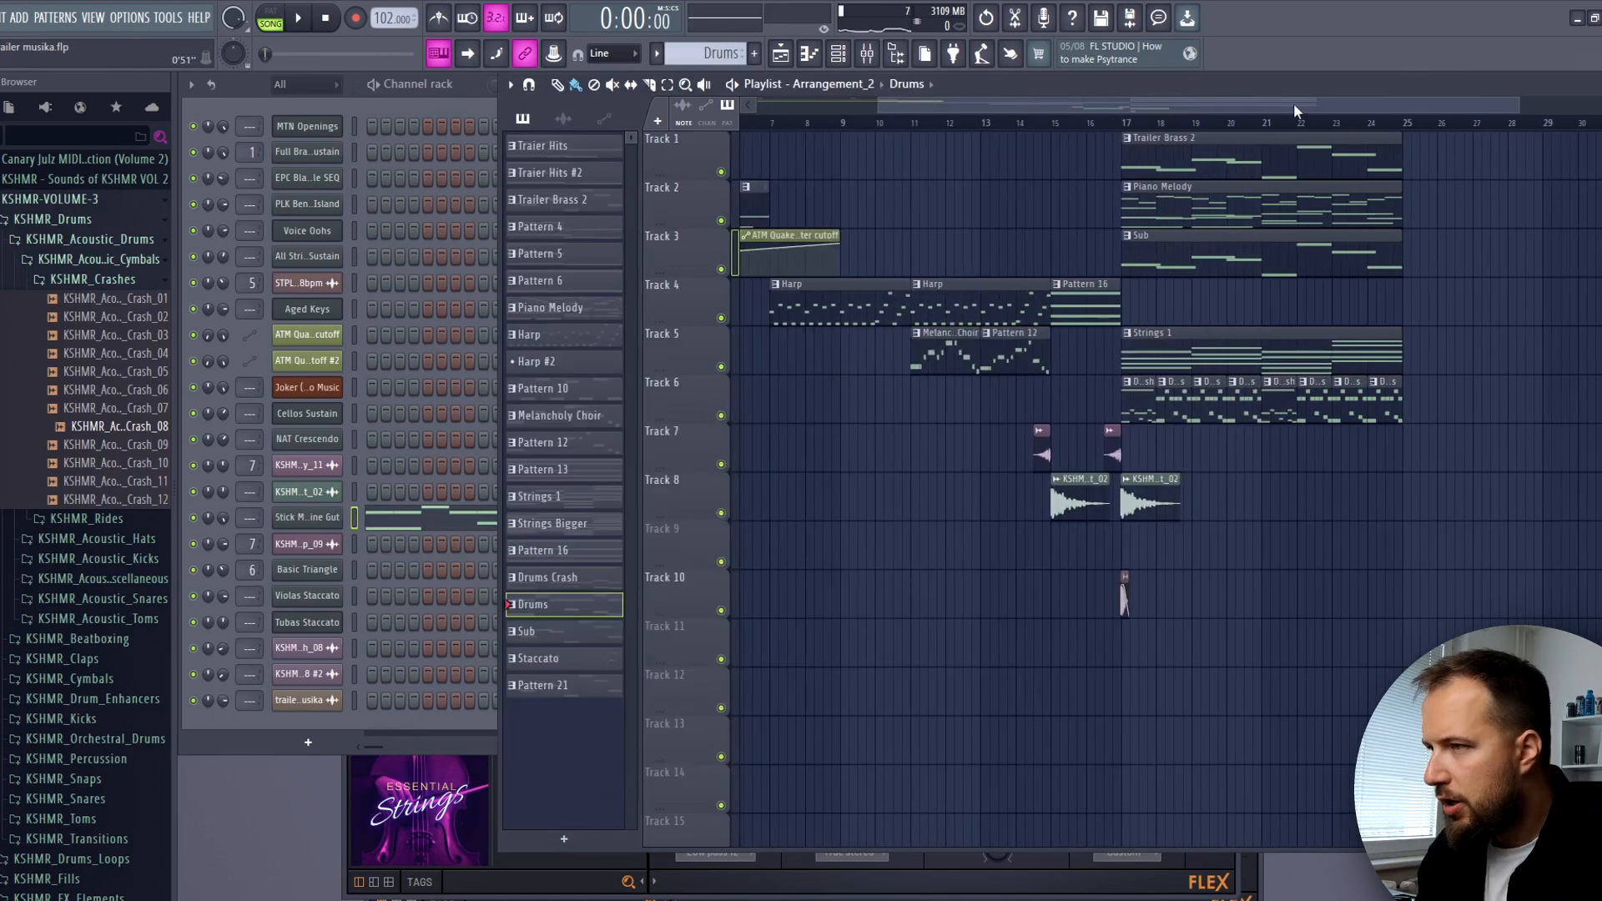
- Select the brass, piano, sub, strings and drum clips from bar 17 to 25 and duplicate them up to bar 33
scroll(1084, 417, right, 3)
drag(1291, 133, 928, 402)
key(ctrl+b)
key(ctrl+d)
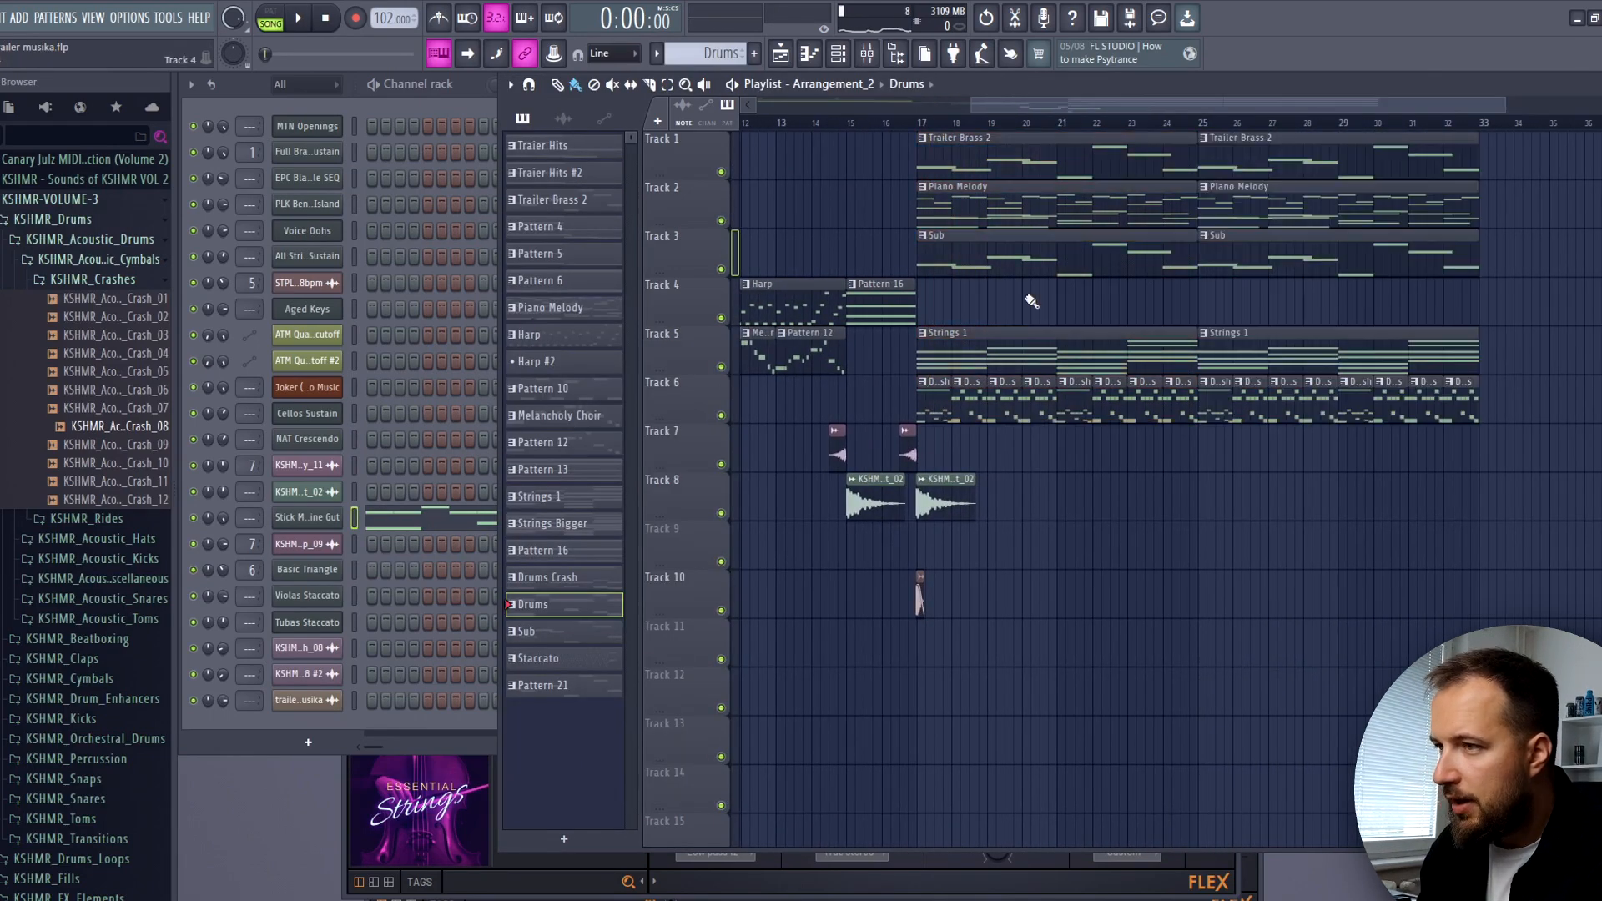
- Place ATM Quake Master filter cutoff automation clips on Track 9 across bars 17 to 33 and on Track 4 just before bar 37
drag(1057, 104, 801, 105)
click(855, 241)
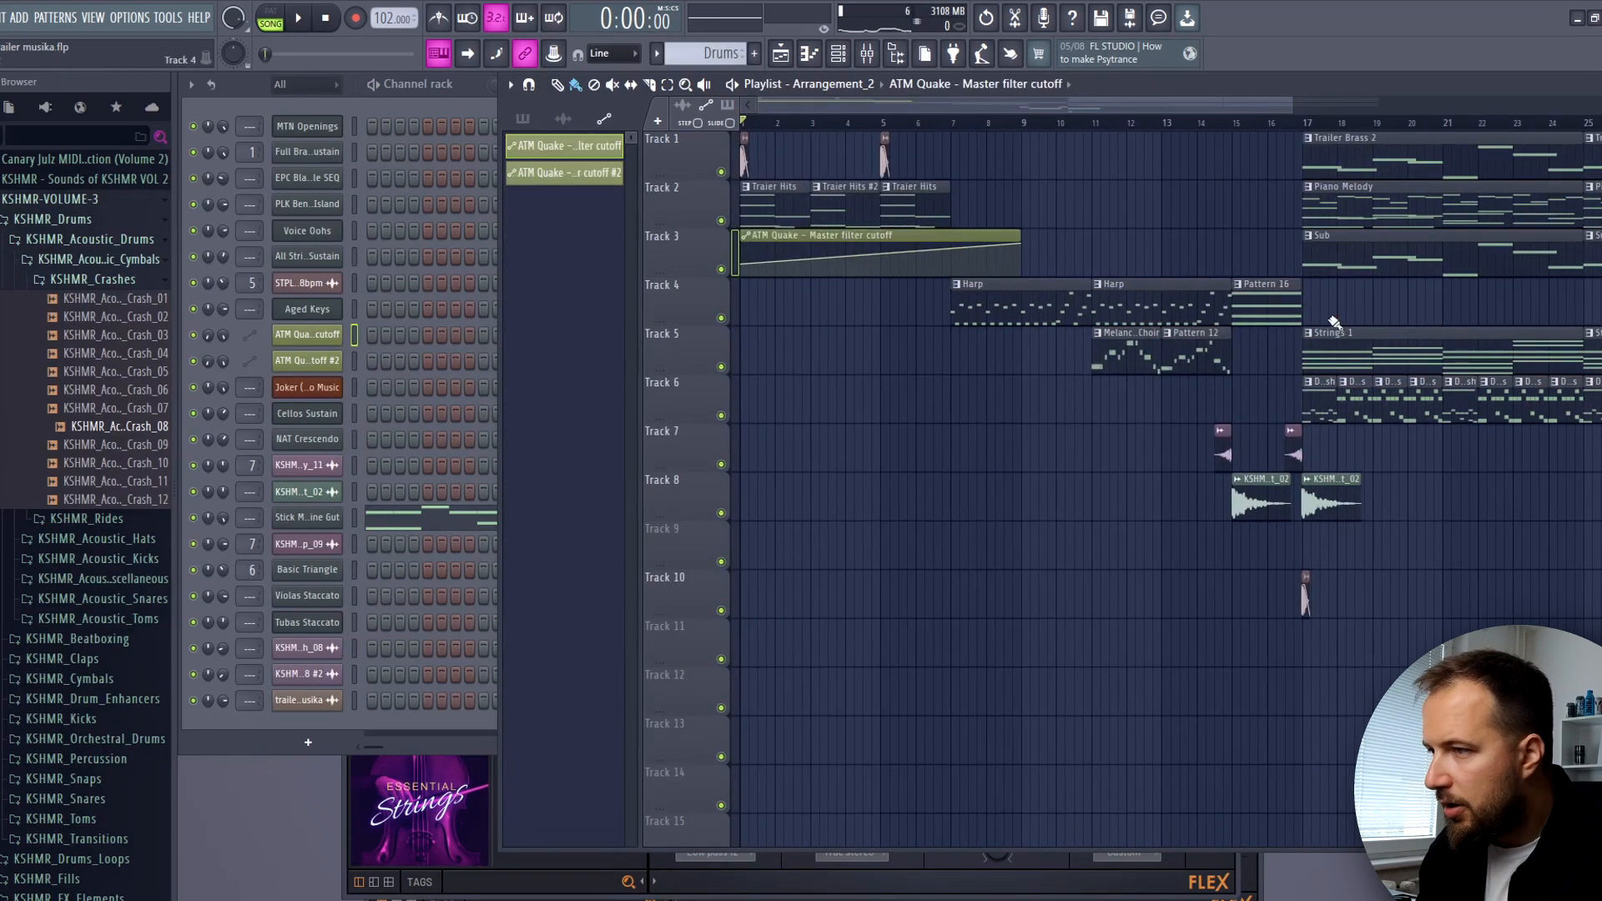
click(1539, 123)
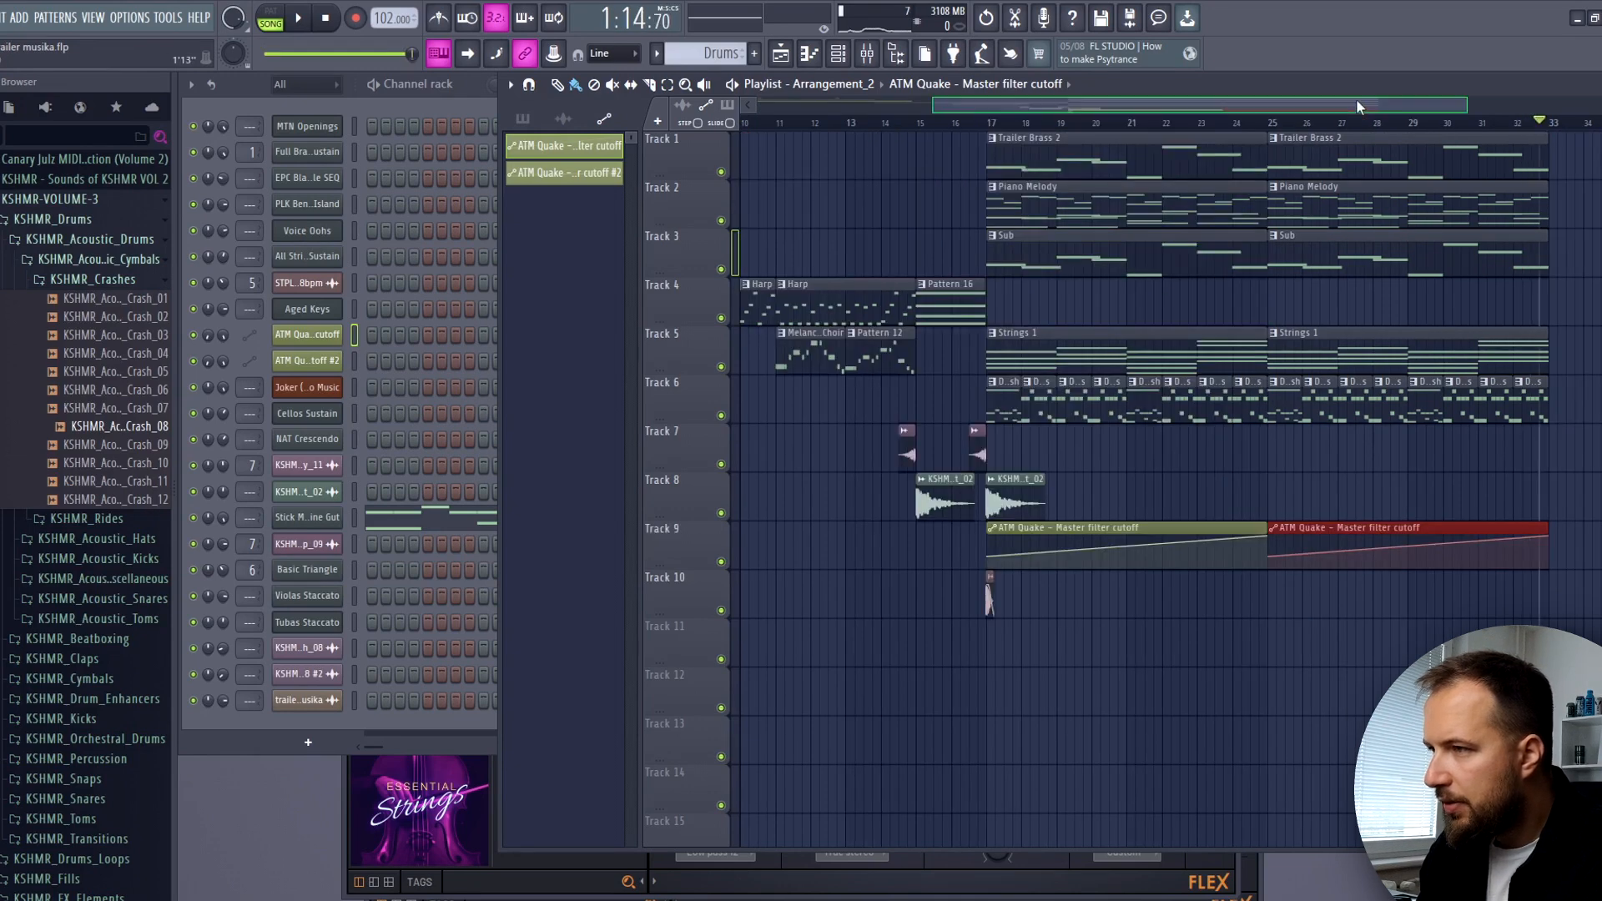
drag(1358, 107, 1493, 109)
click(1458, 292)
- Open the Joker trailer video and play it past the end of the main section at bar 33
click(327, 388)
key(space)
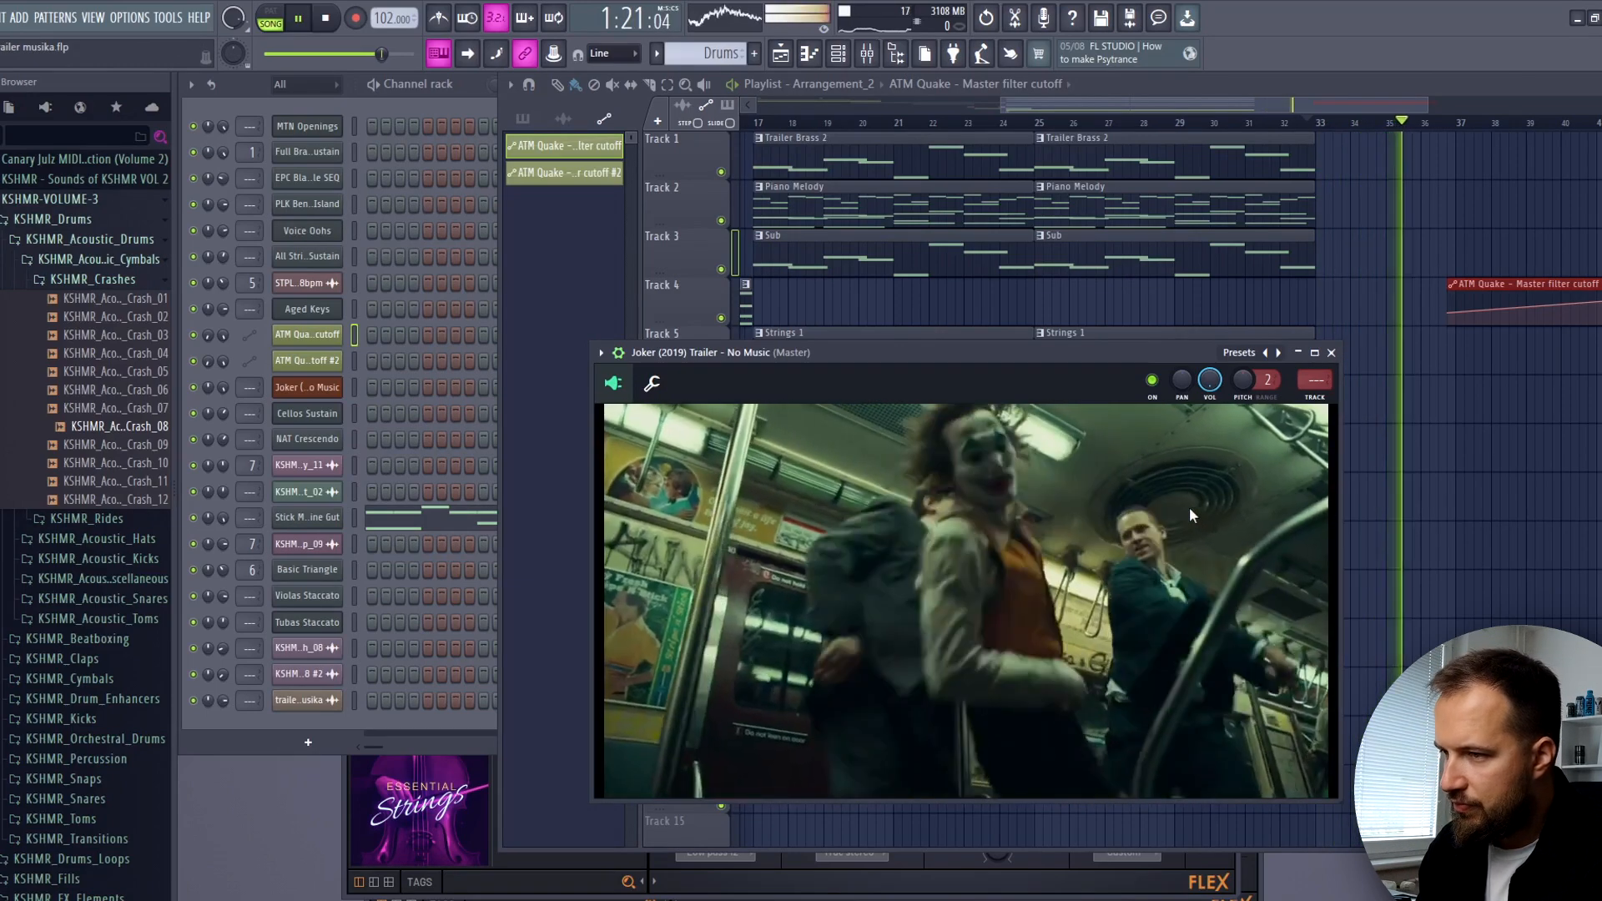
key(space)
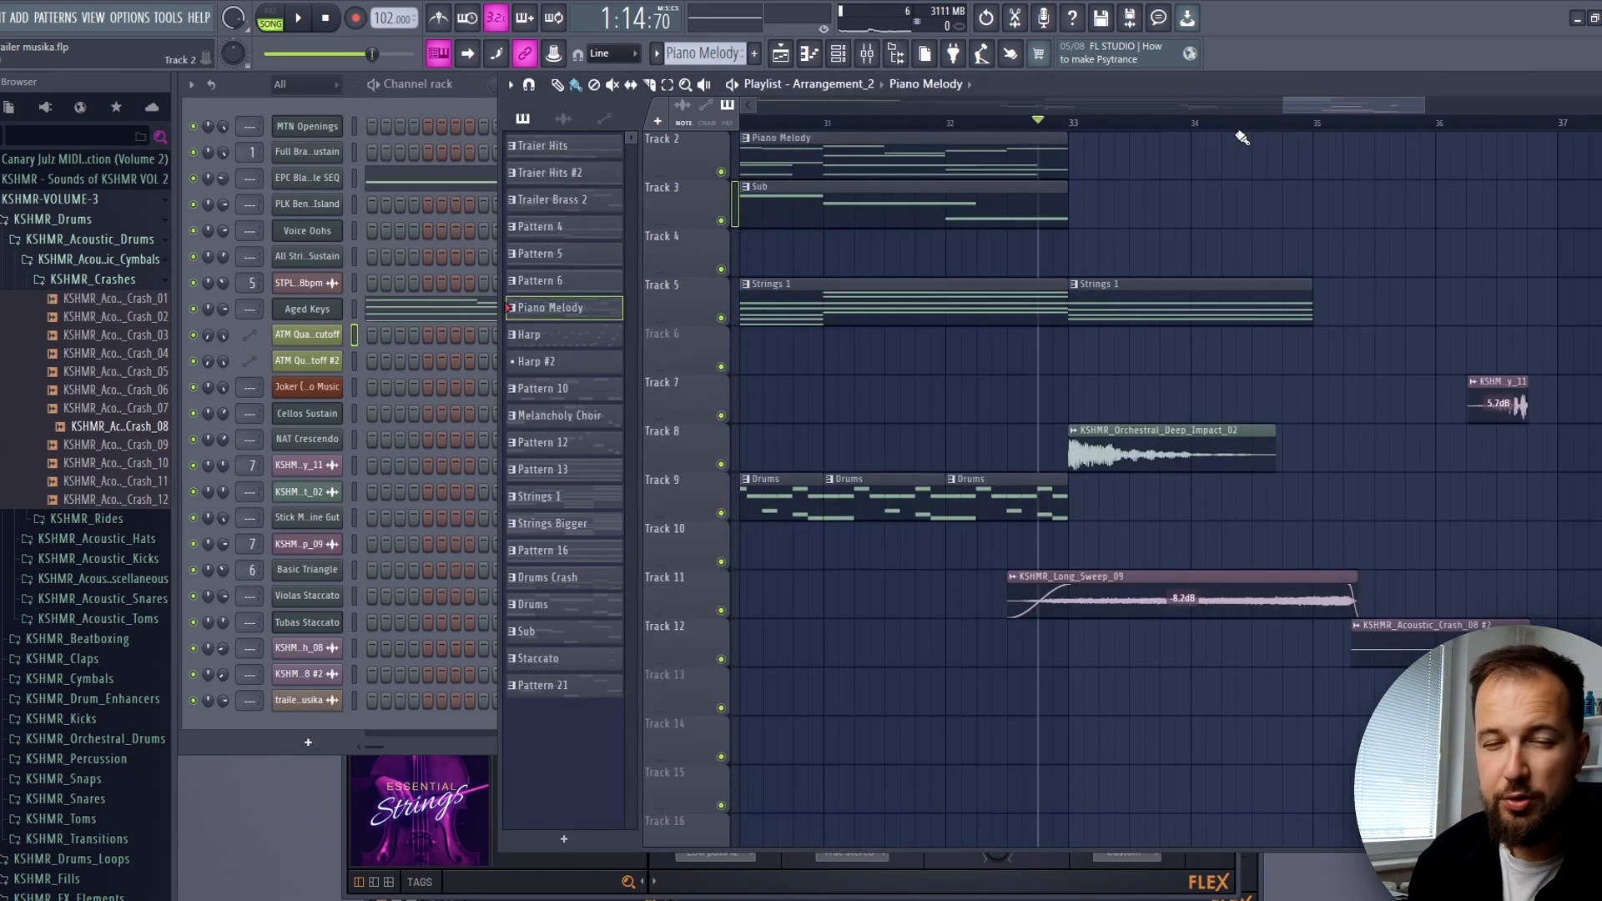
- Play the soloed KSHMR_Long_Sweep_09 clip on Track 11 against the trailer video
key(space)
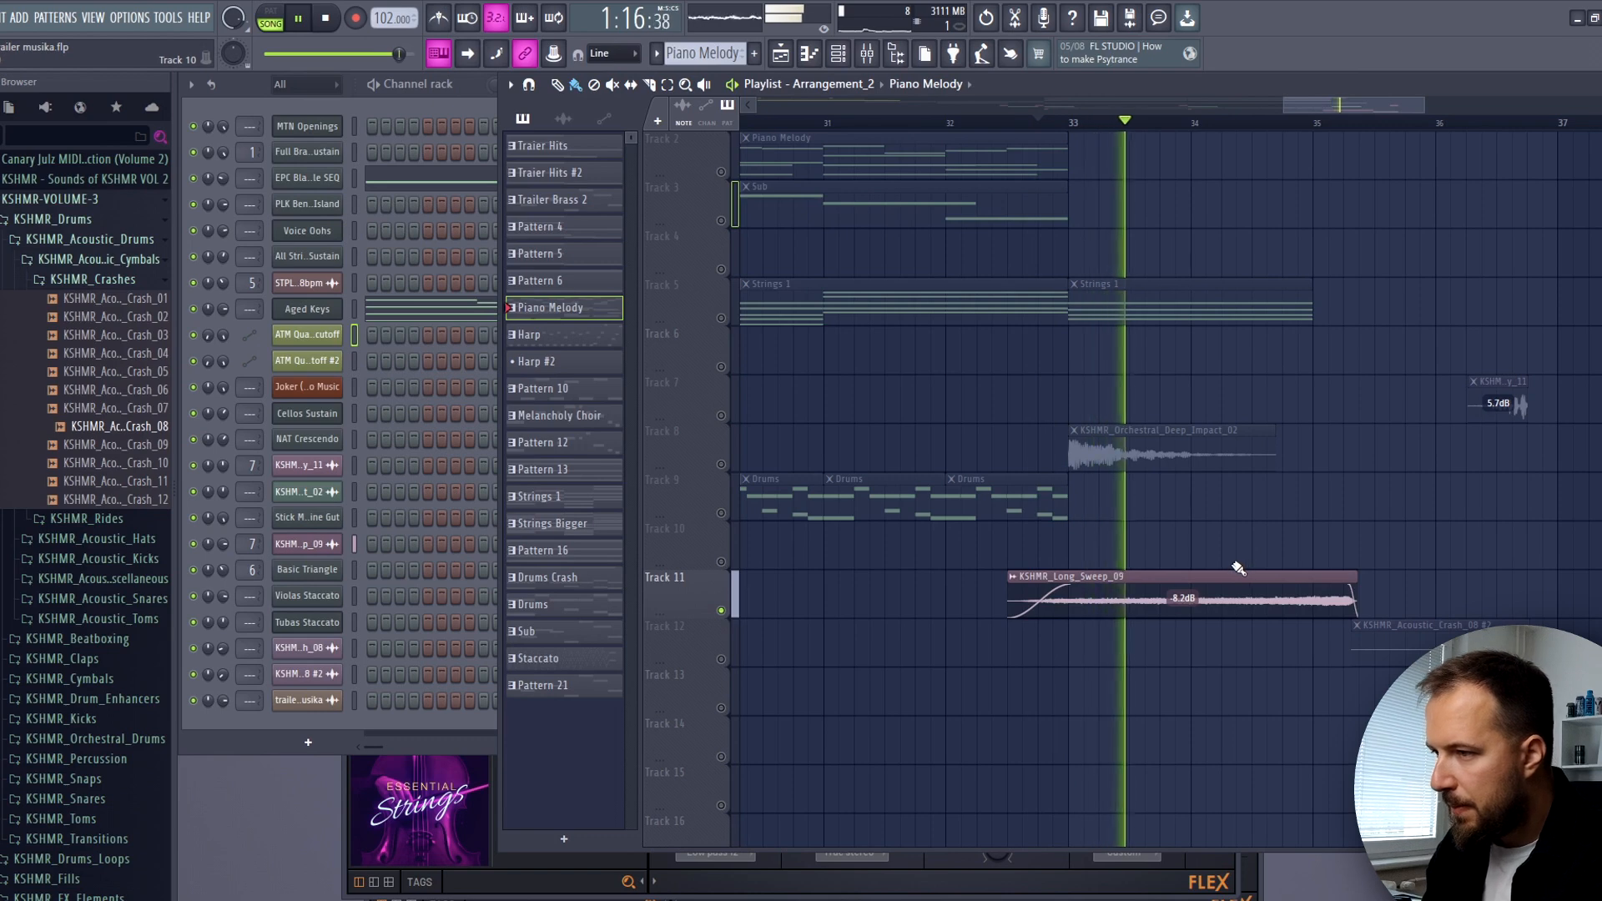
key(space)
click(294, 387)
drag(993, 363, 637, 382)
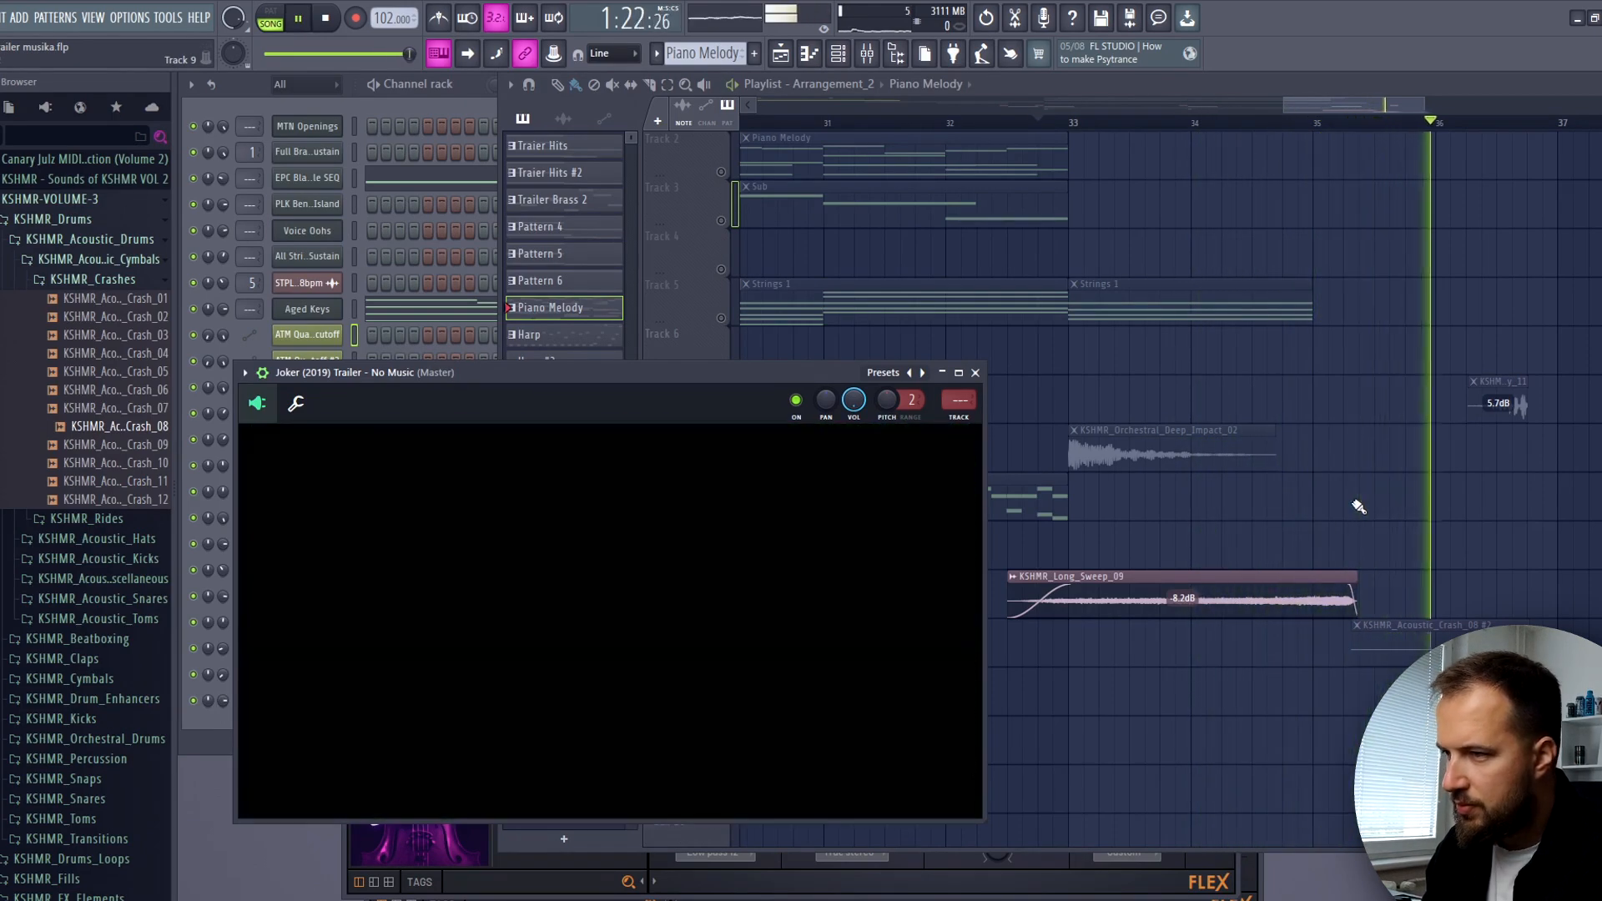
key(space)
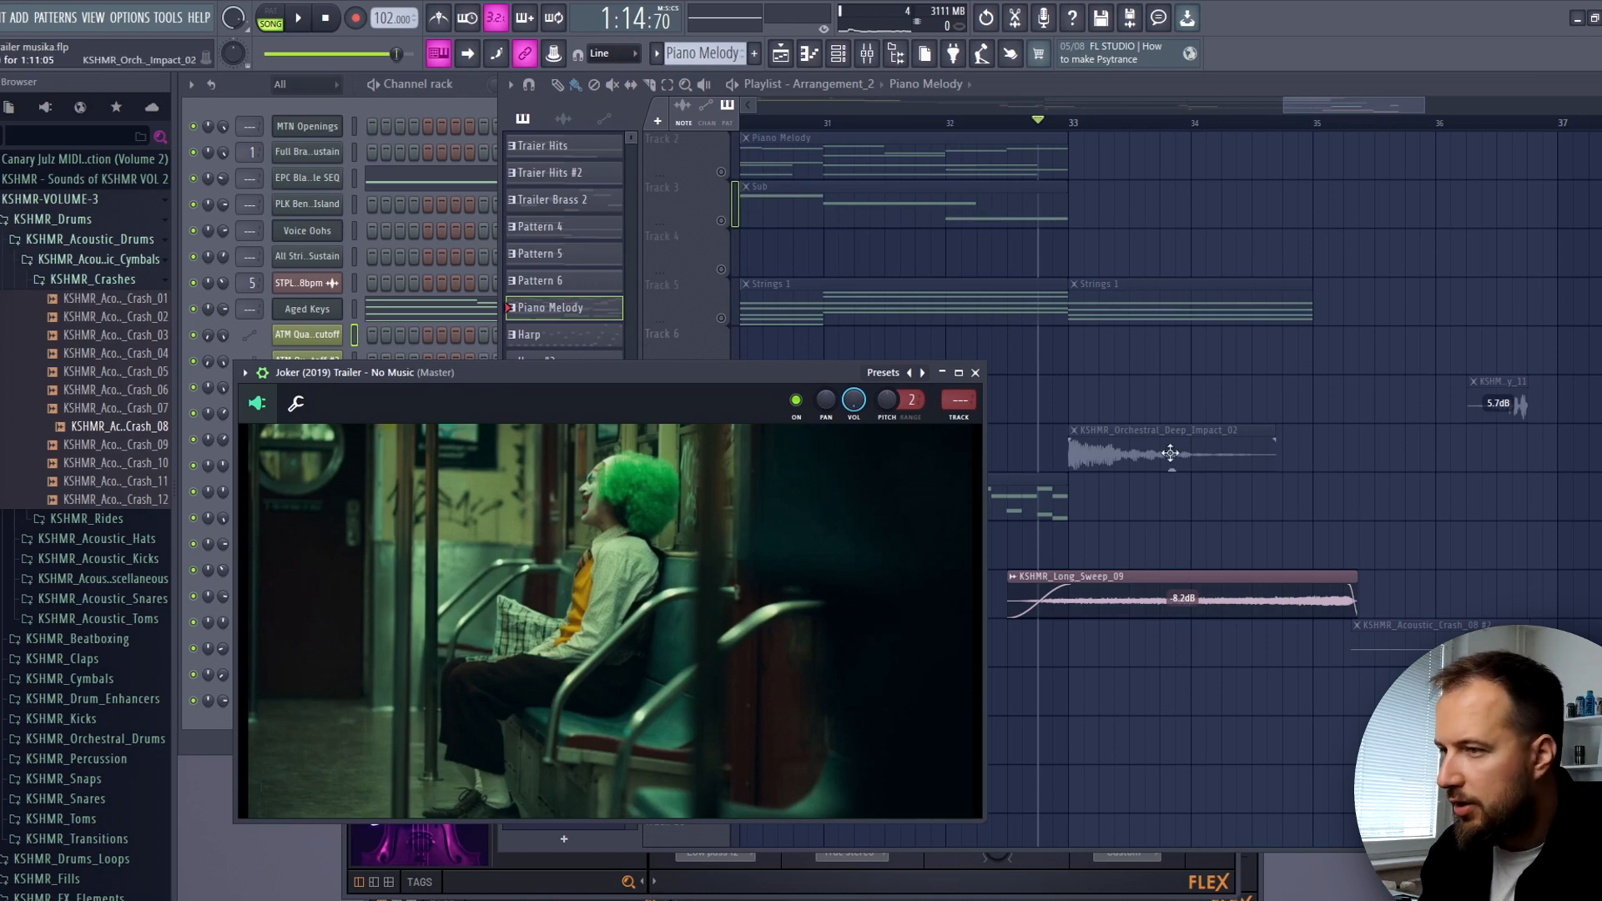
- Unmute Track 5 and play the Strings 1 chord with the long sweep from bar 33
click(723, 319)
click(1070, 122)
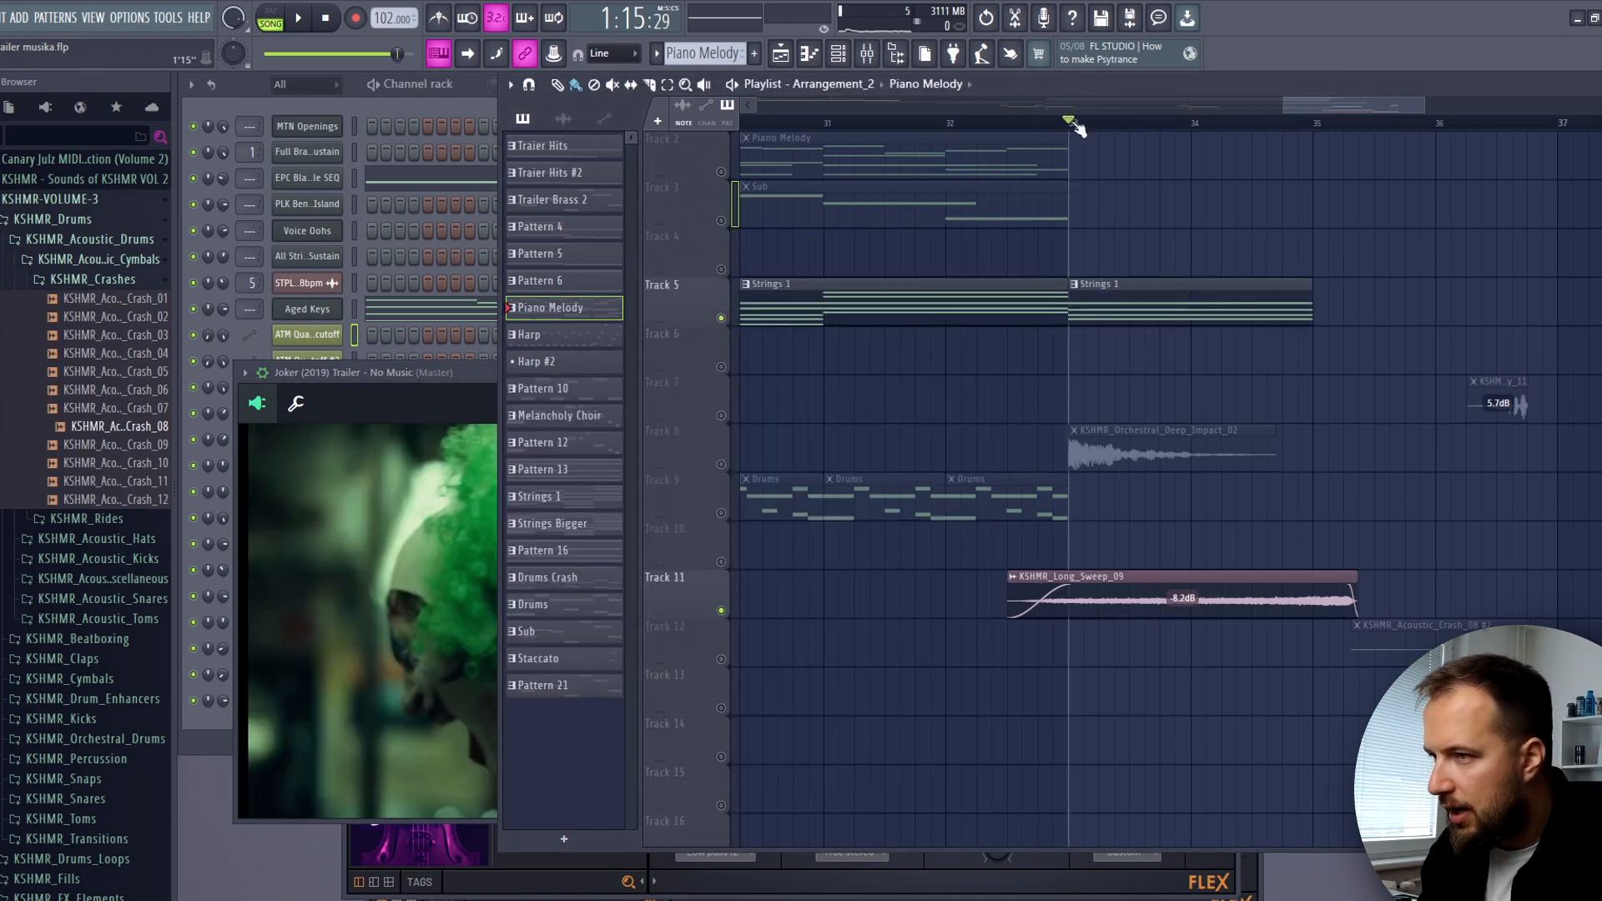
key(space)
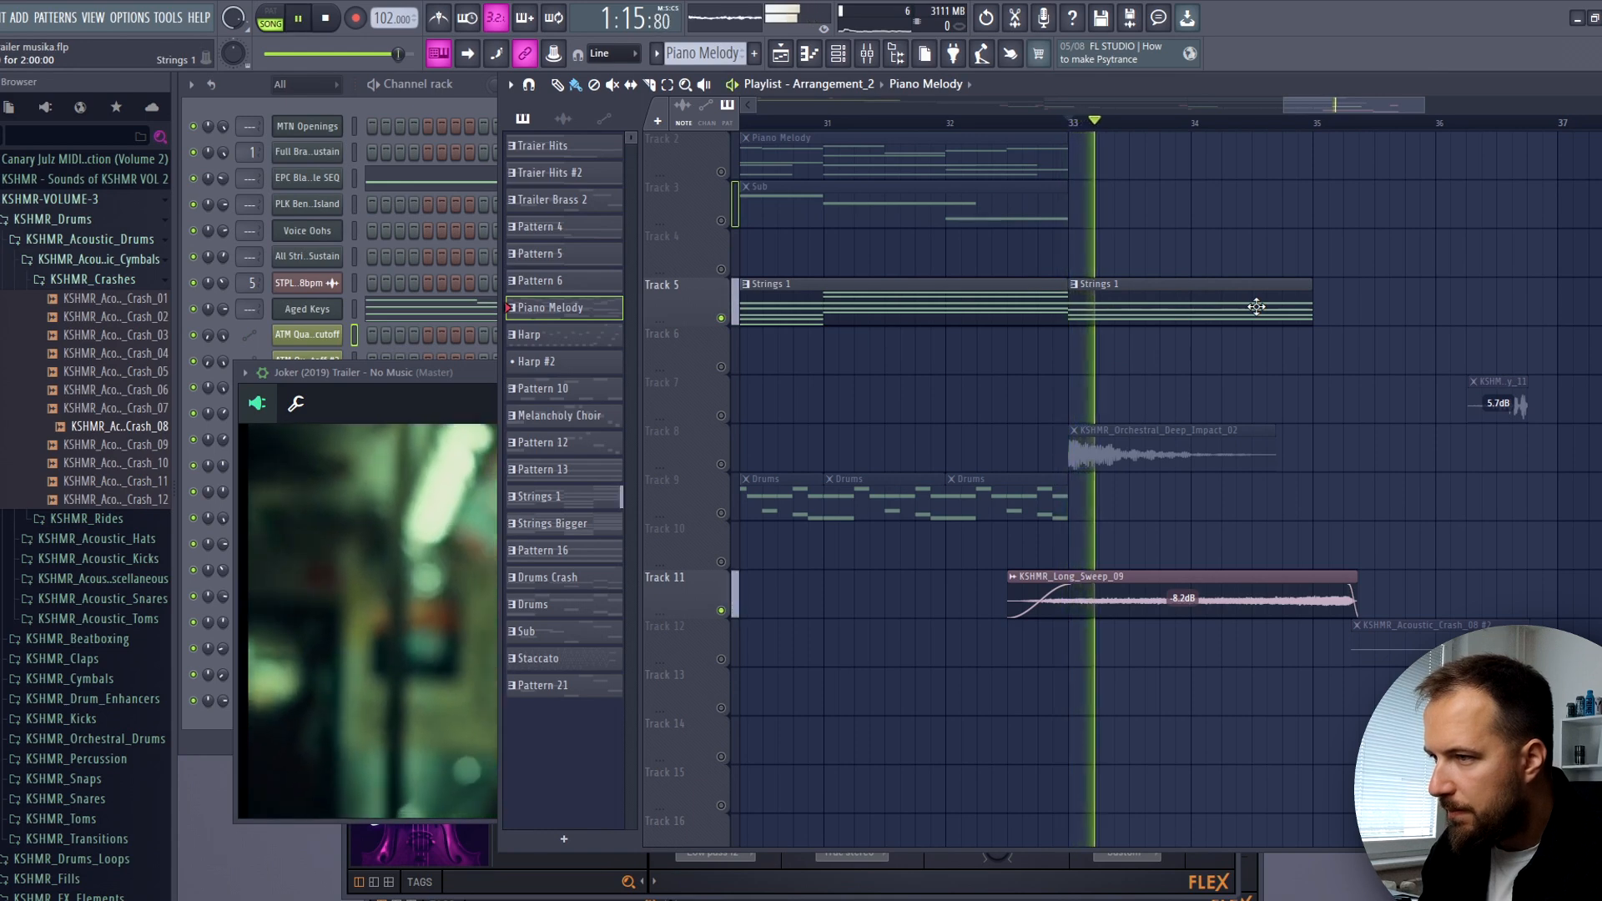
key(space)
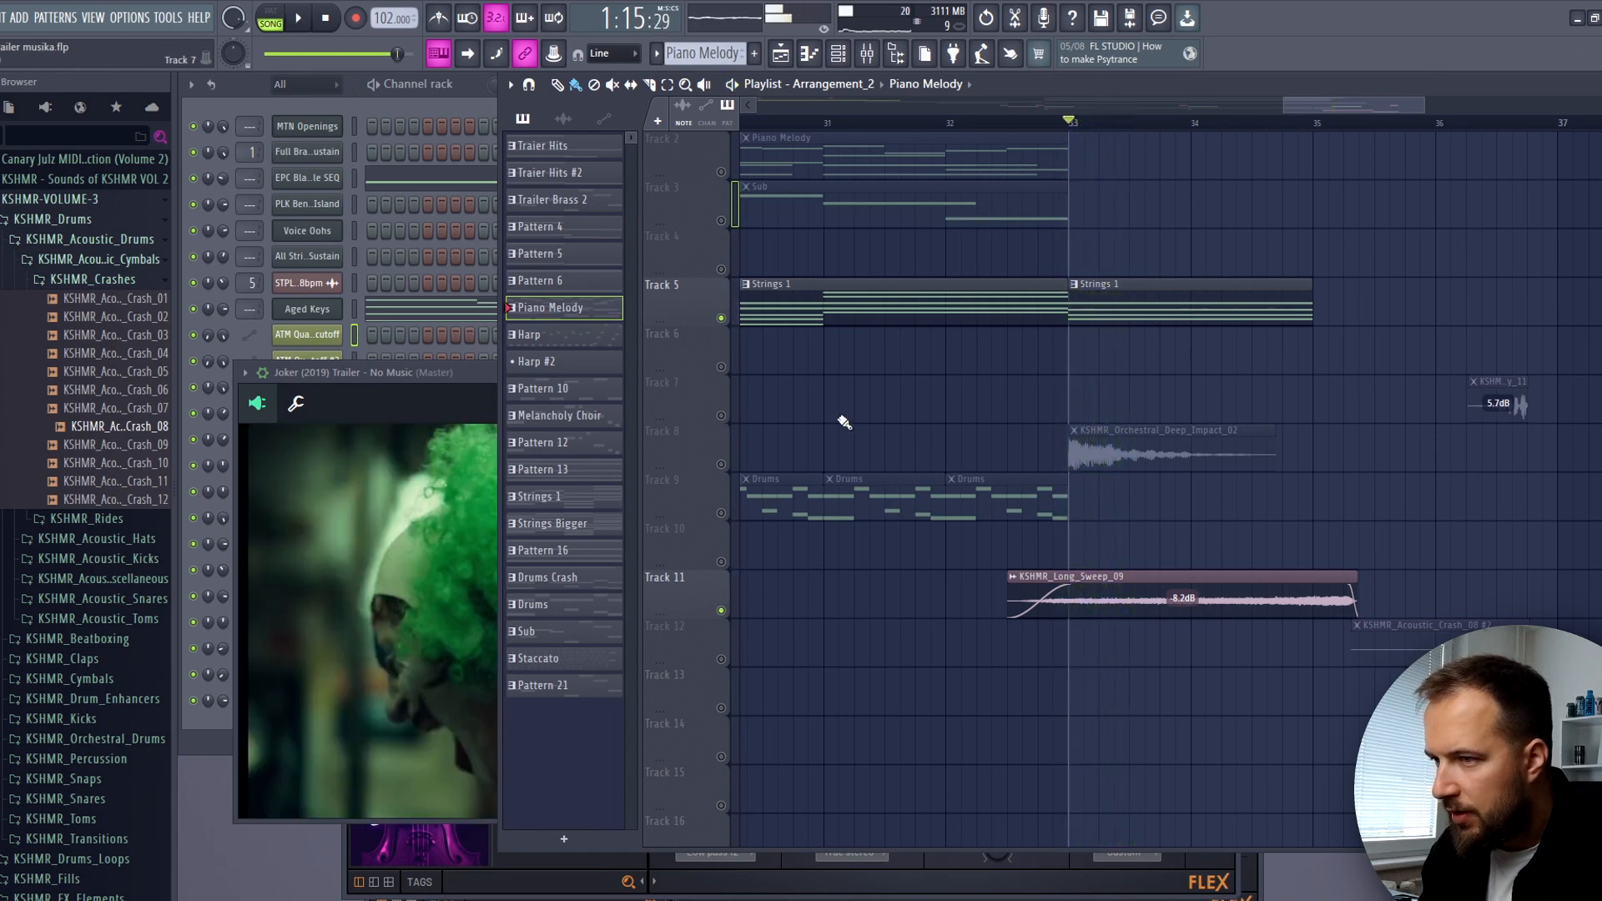
- Unmute Track 8 to hear KSHMR_Orchestral_Deep_Impact_02 with the strings and sweep, and unmute the crash on Track 12
click(722, 464)
key(space)
key(space)
click(722, 659)
scroll(908, 462, right, 3)
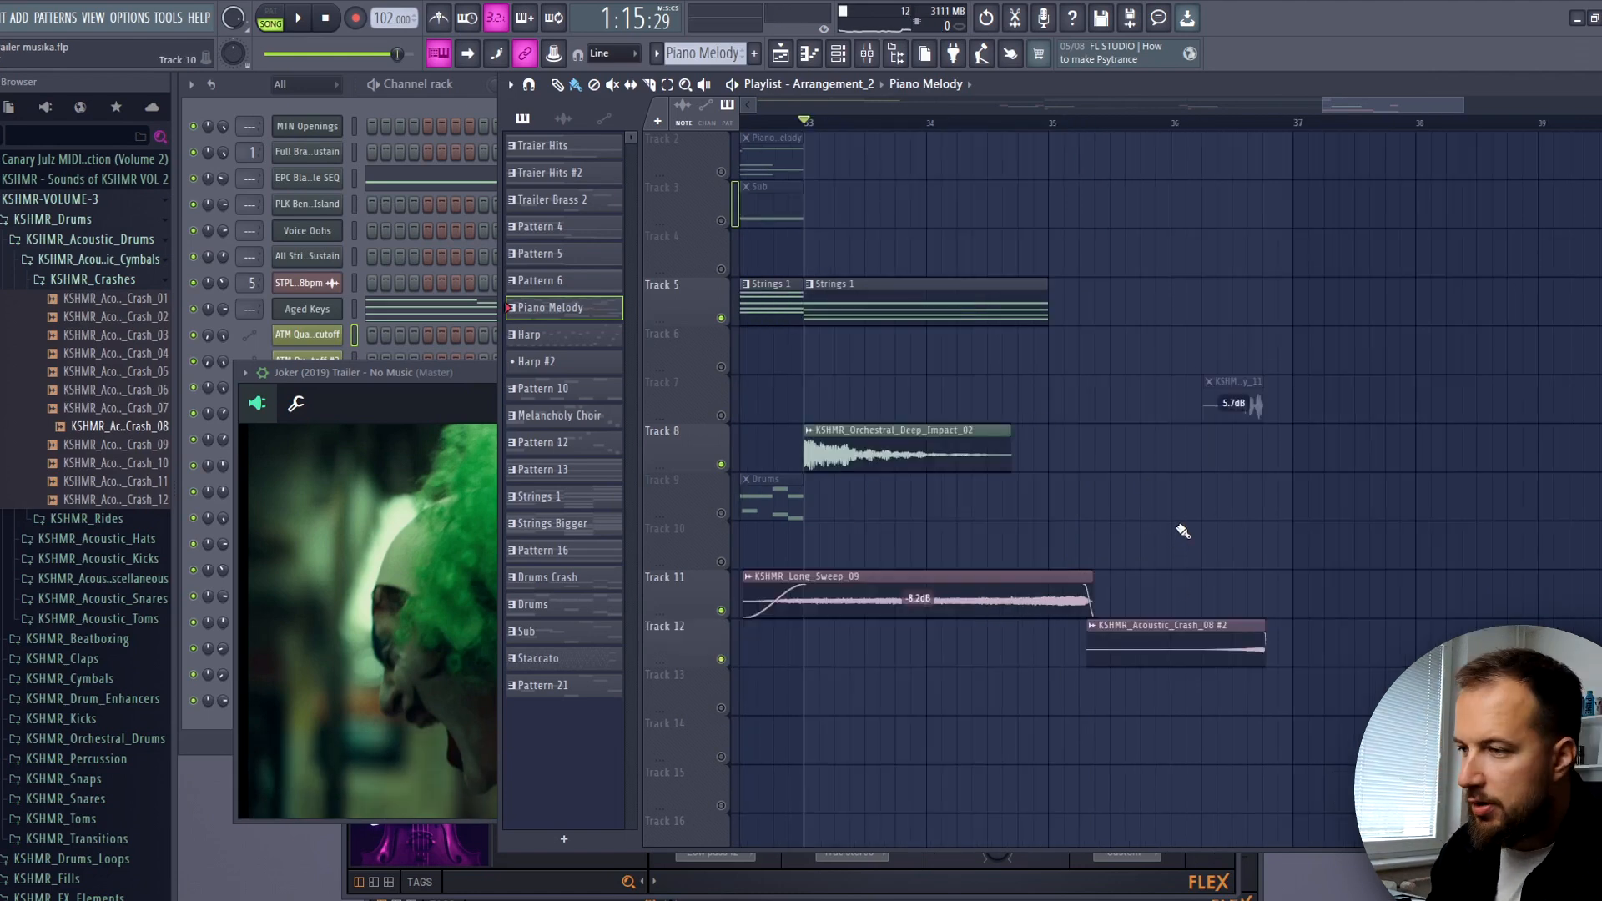
- Re-enable all playlist tracks and play the crash and Track 7 transition against the trailer video
click(1128, 122)
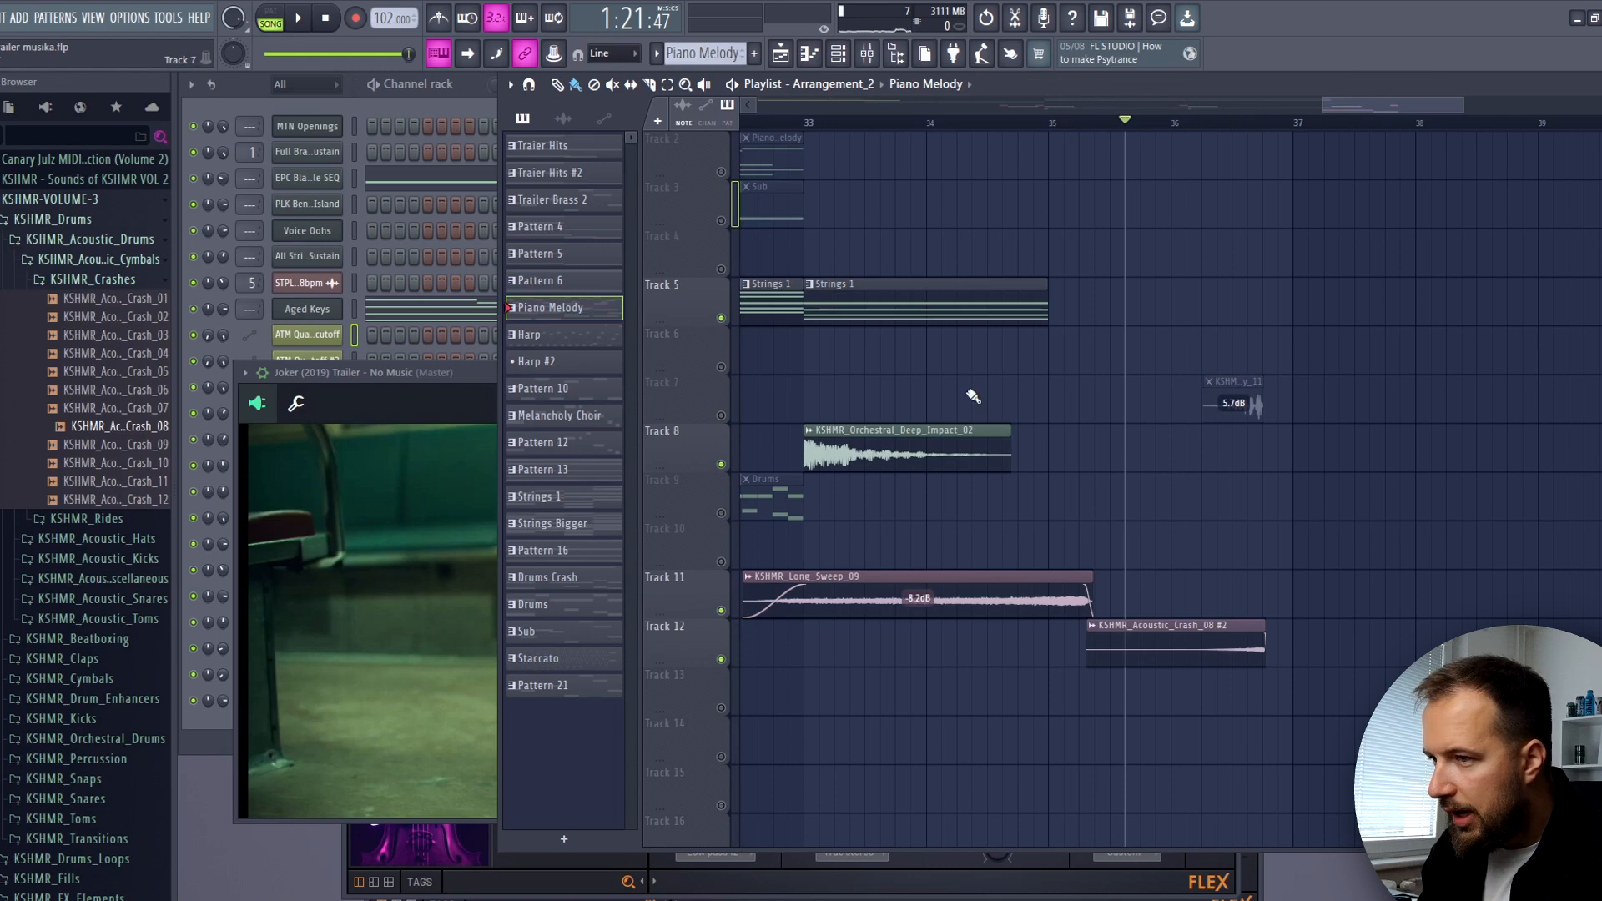
right_click(722, 416)
click(1213, 125)
key(space)
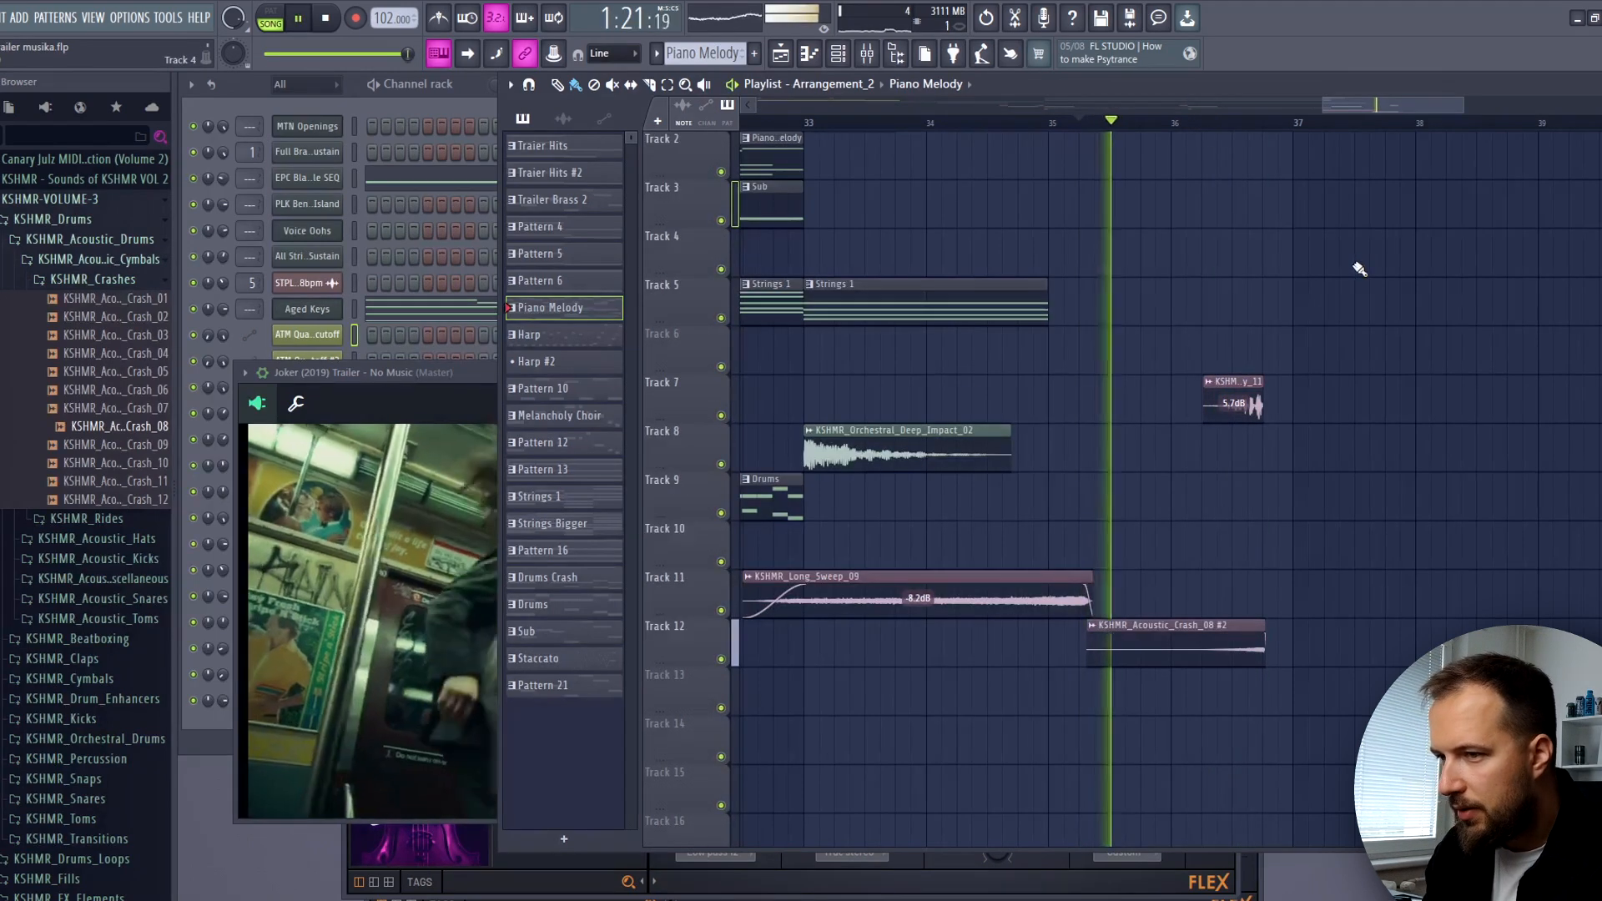
click(457, 376)
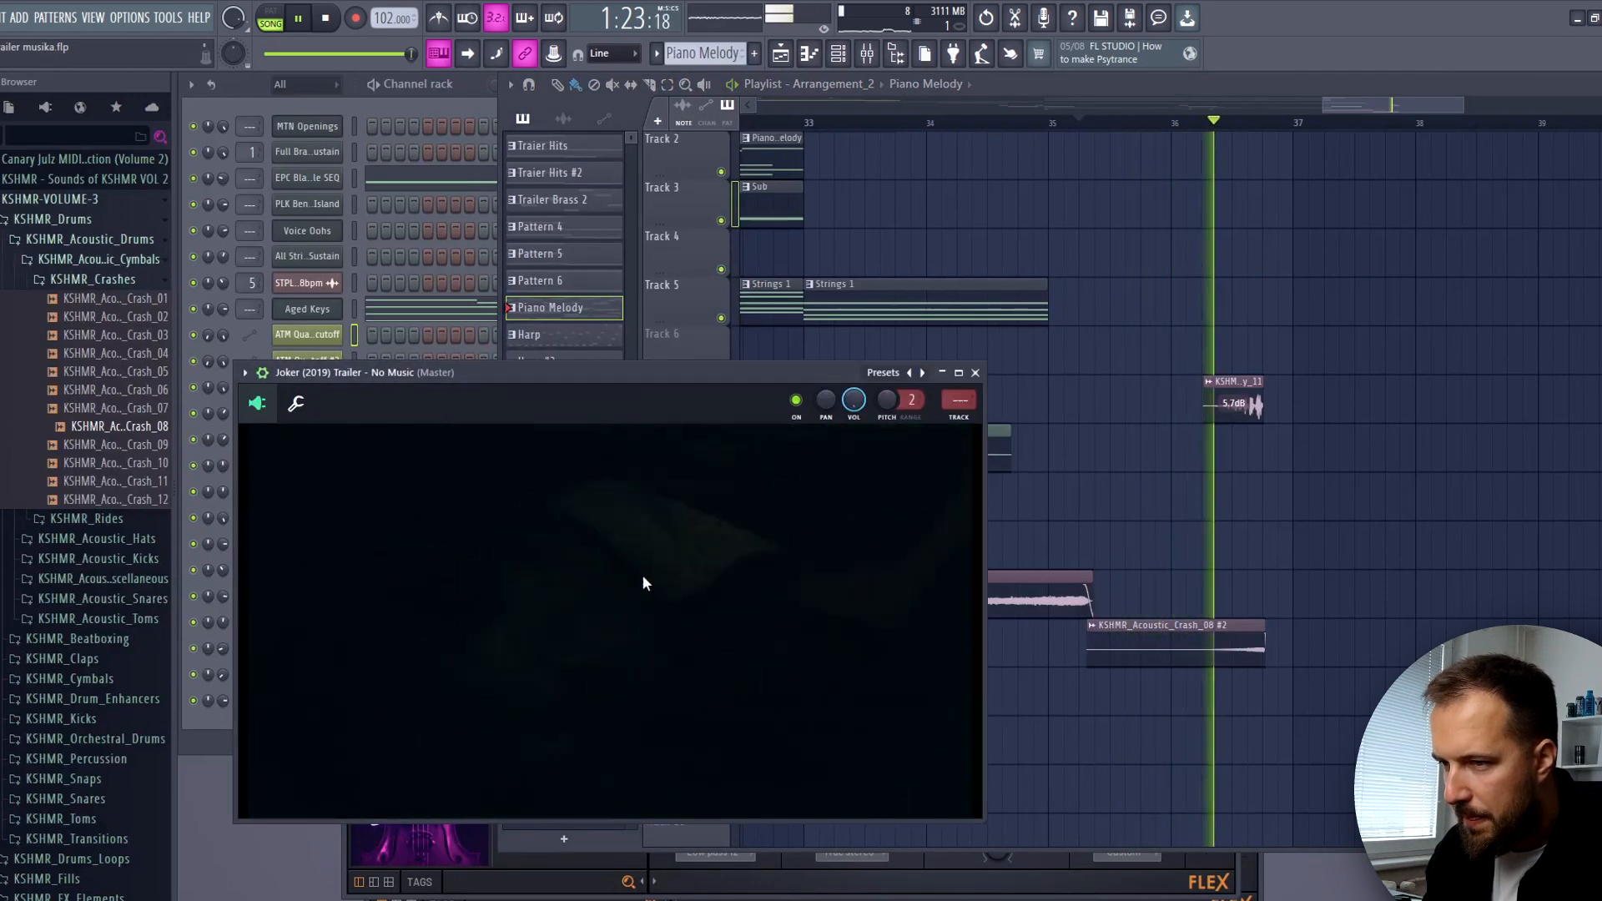
key(space)
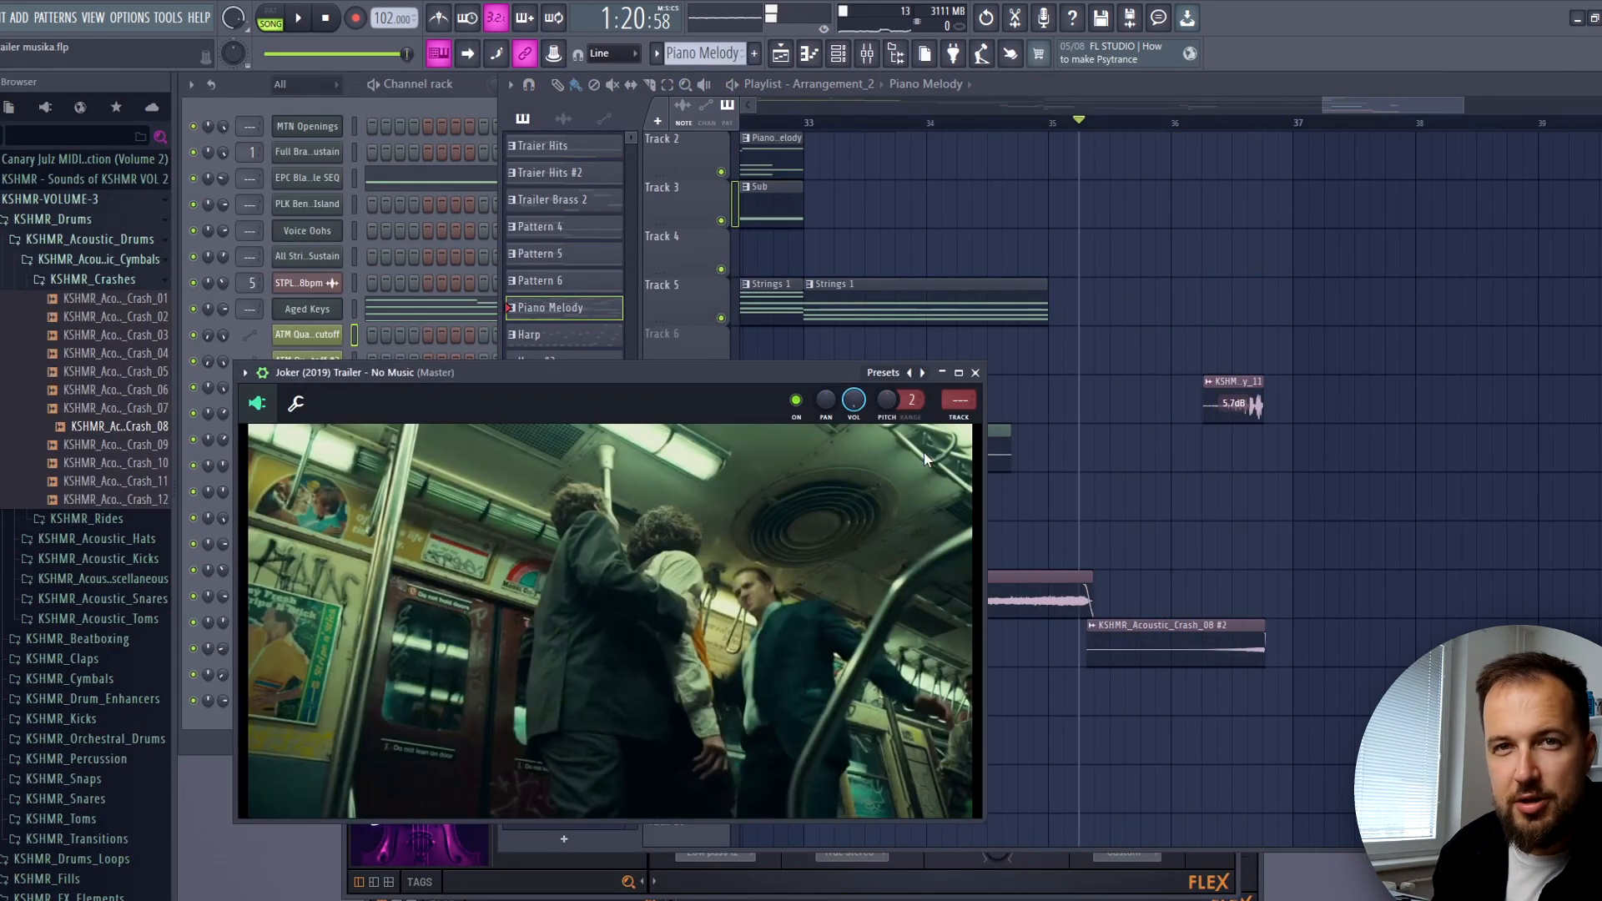
- Duplicate the Trailer Brass 2, Piano Melody, Sub and Strings 1 clips from bars 17–33 to start just before bar 37
click(826, 84)
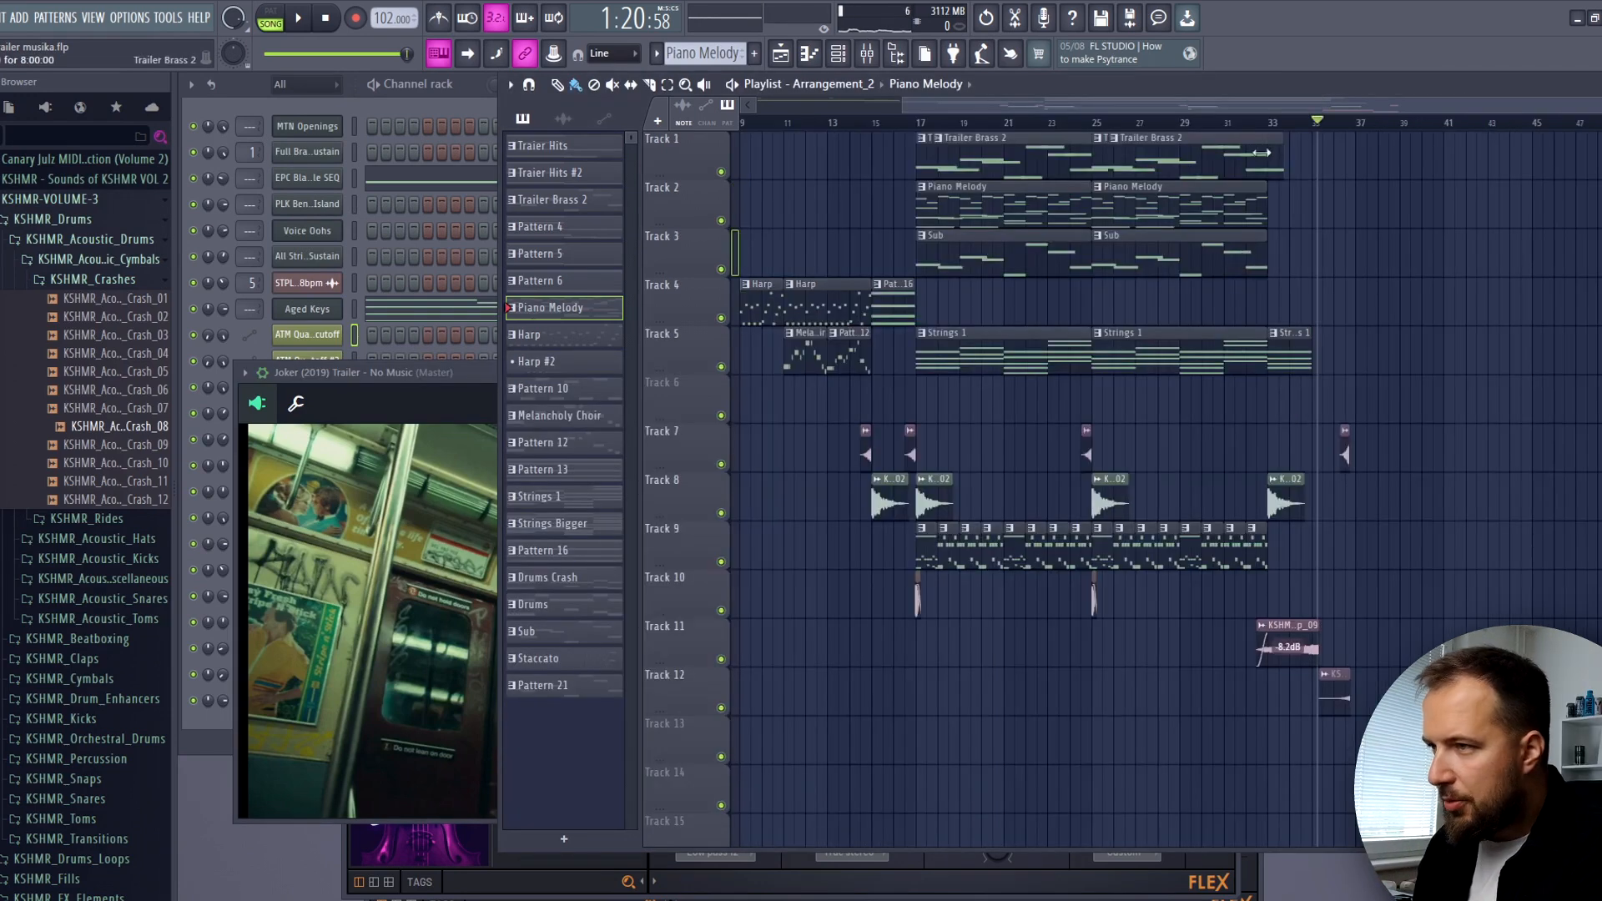
drag(923, 143, 1289, 346)
key(ctrl+b)
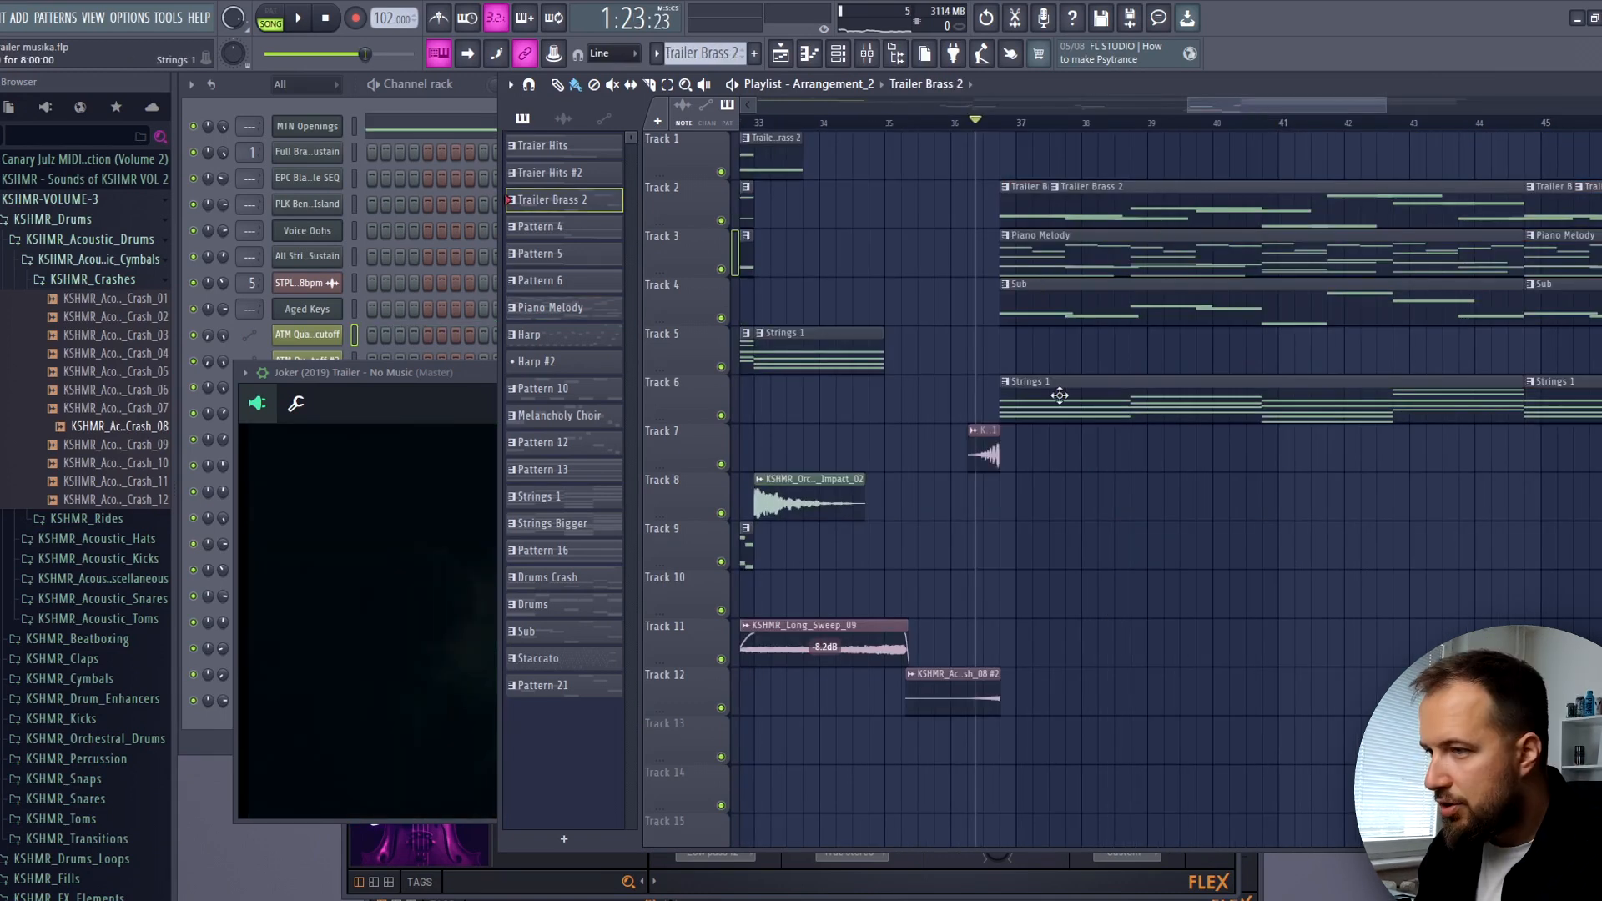
- Make the Strings 1 clip just before bar 37 a unique pattern and show its Cellos Sustain notes in the piano roll
click(1006, 384)
click(1053, 546)
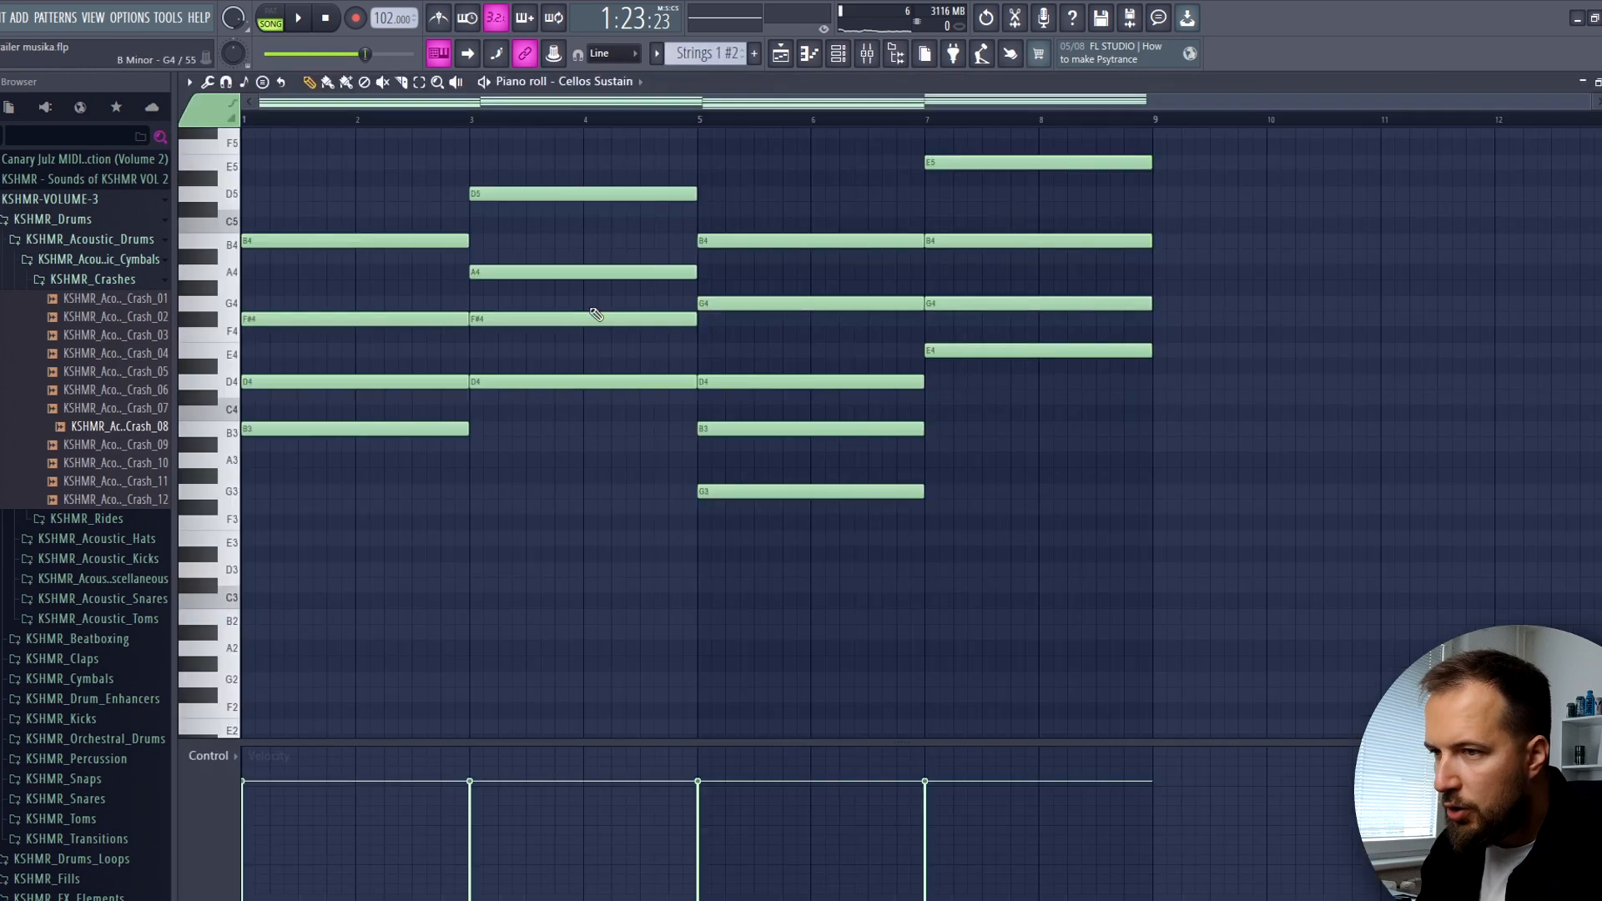
scroll(559, 355, up, 2)
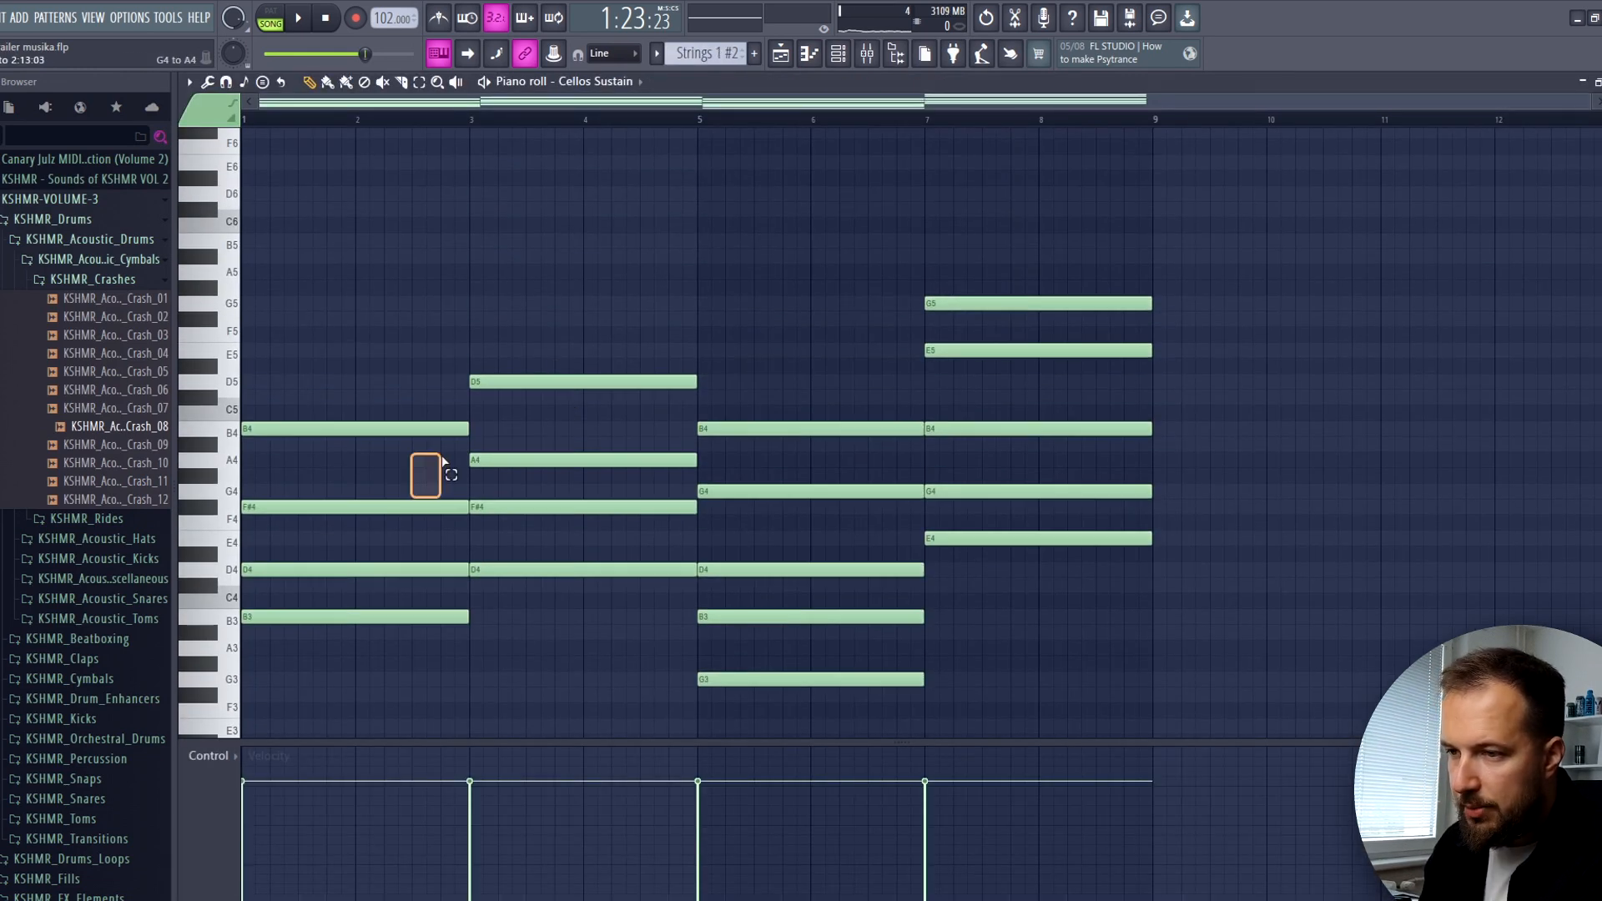
- Raise two inner notes of each Cellos Sustain chord in Strings 1 #2 by one octave and play the result
drag(438, 461, 368, 572)
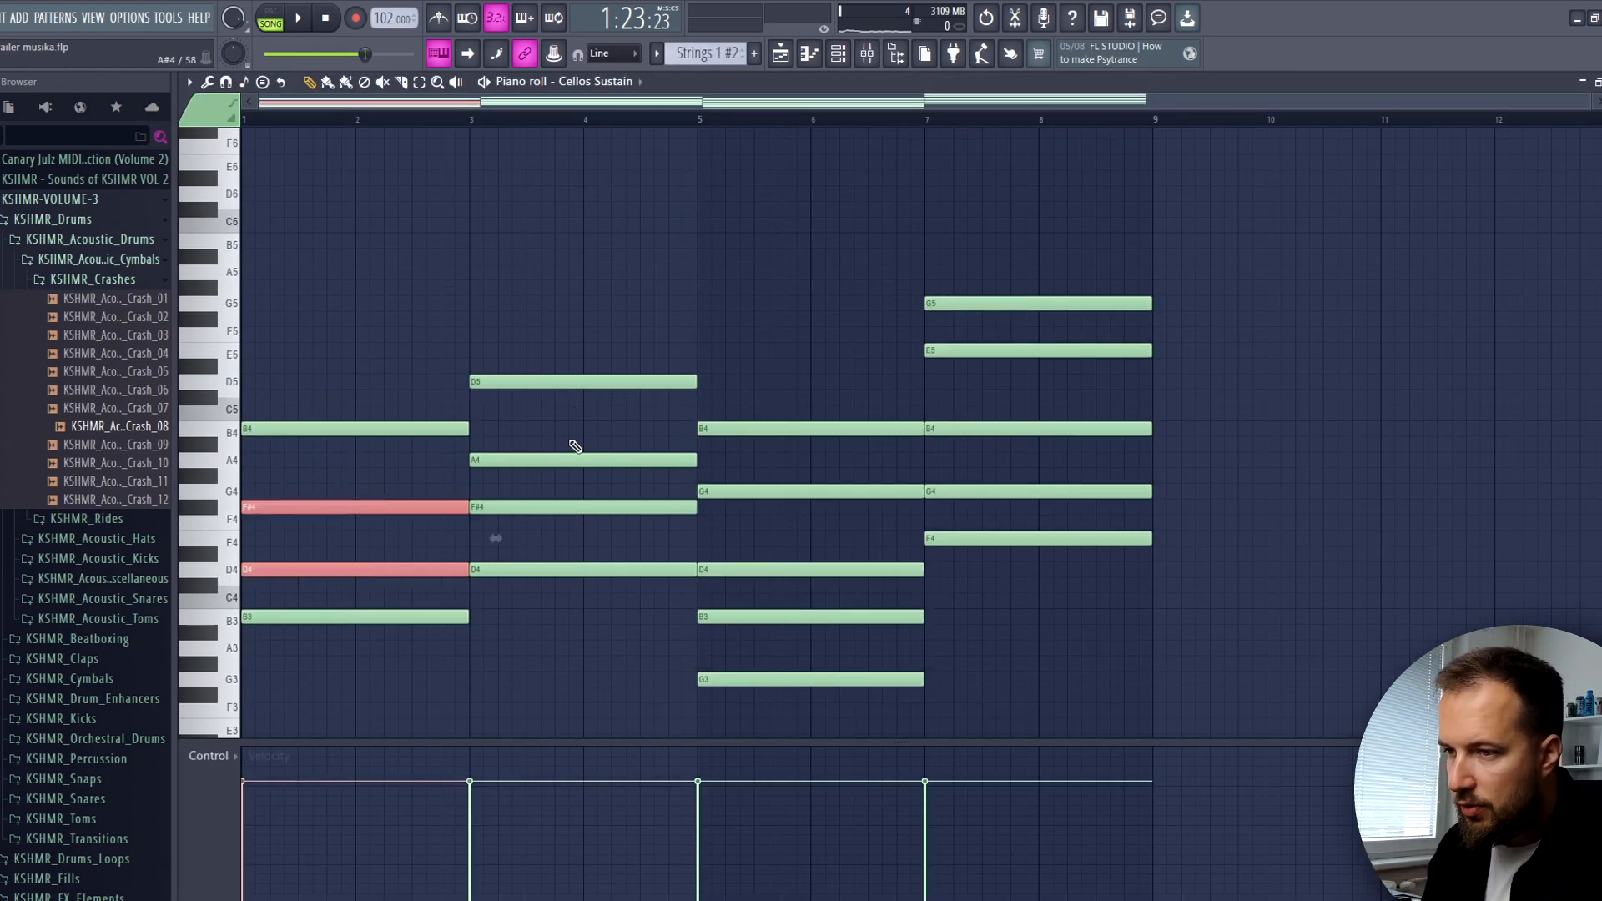
drag(570, 444, 530, 524)
drag(809, 480, 788, 572)
drag(1013, 335, 997, 446)
key(ctrl+Up)
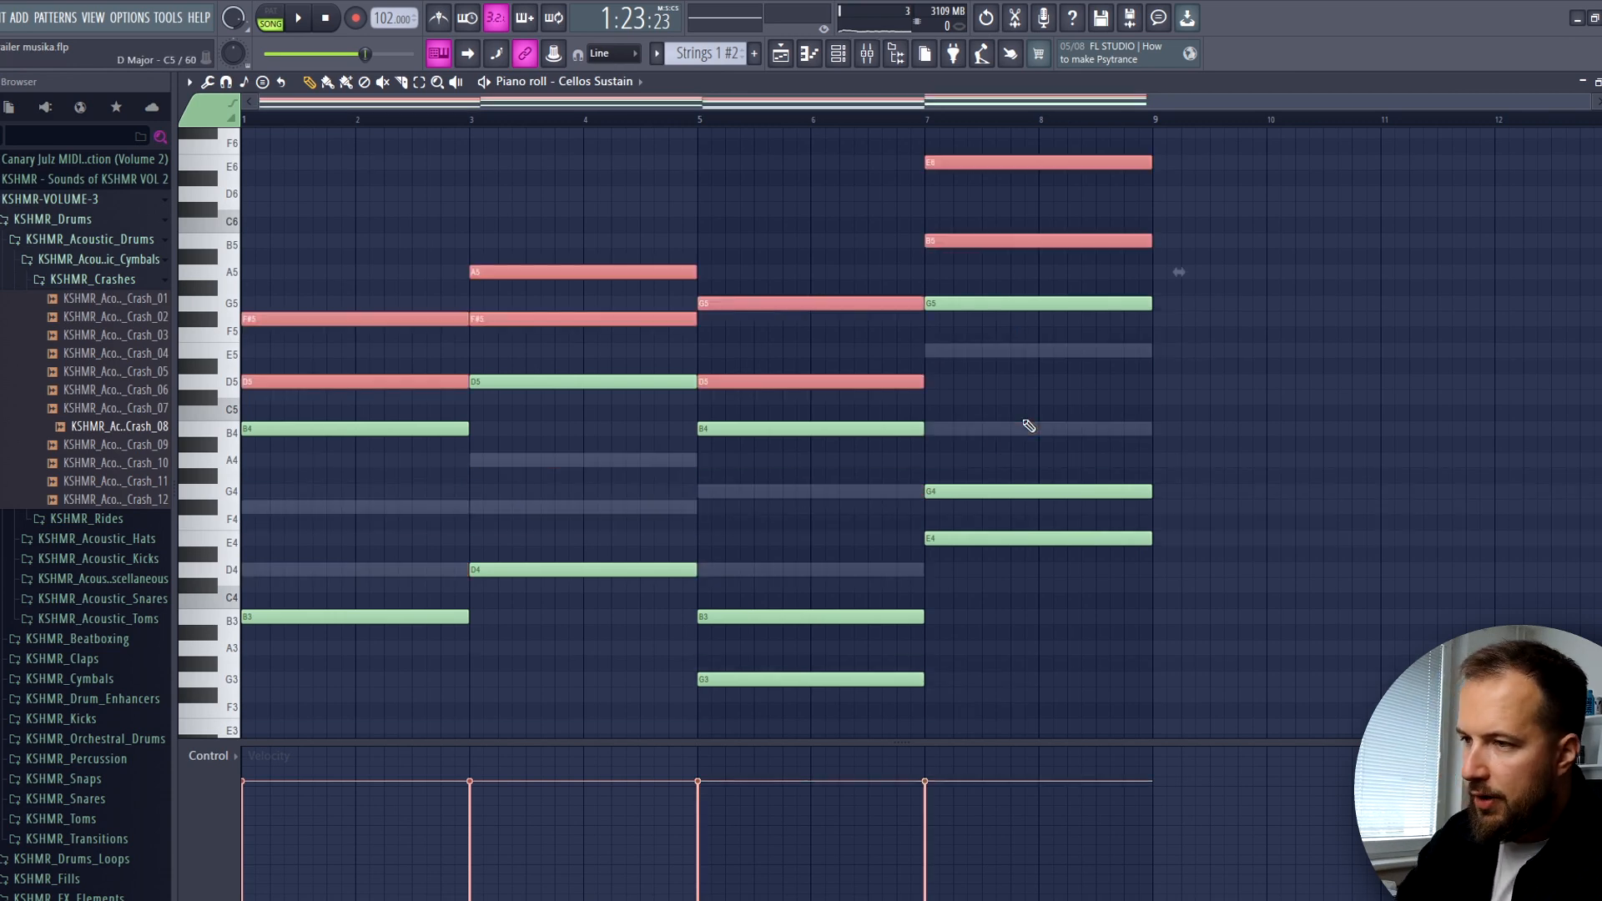
key(space)
click(443, 195)
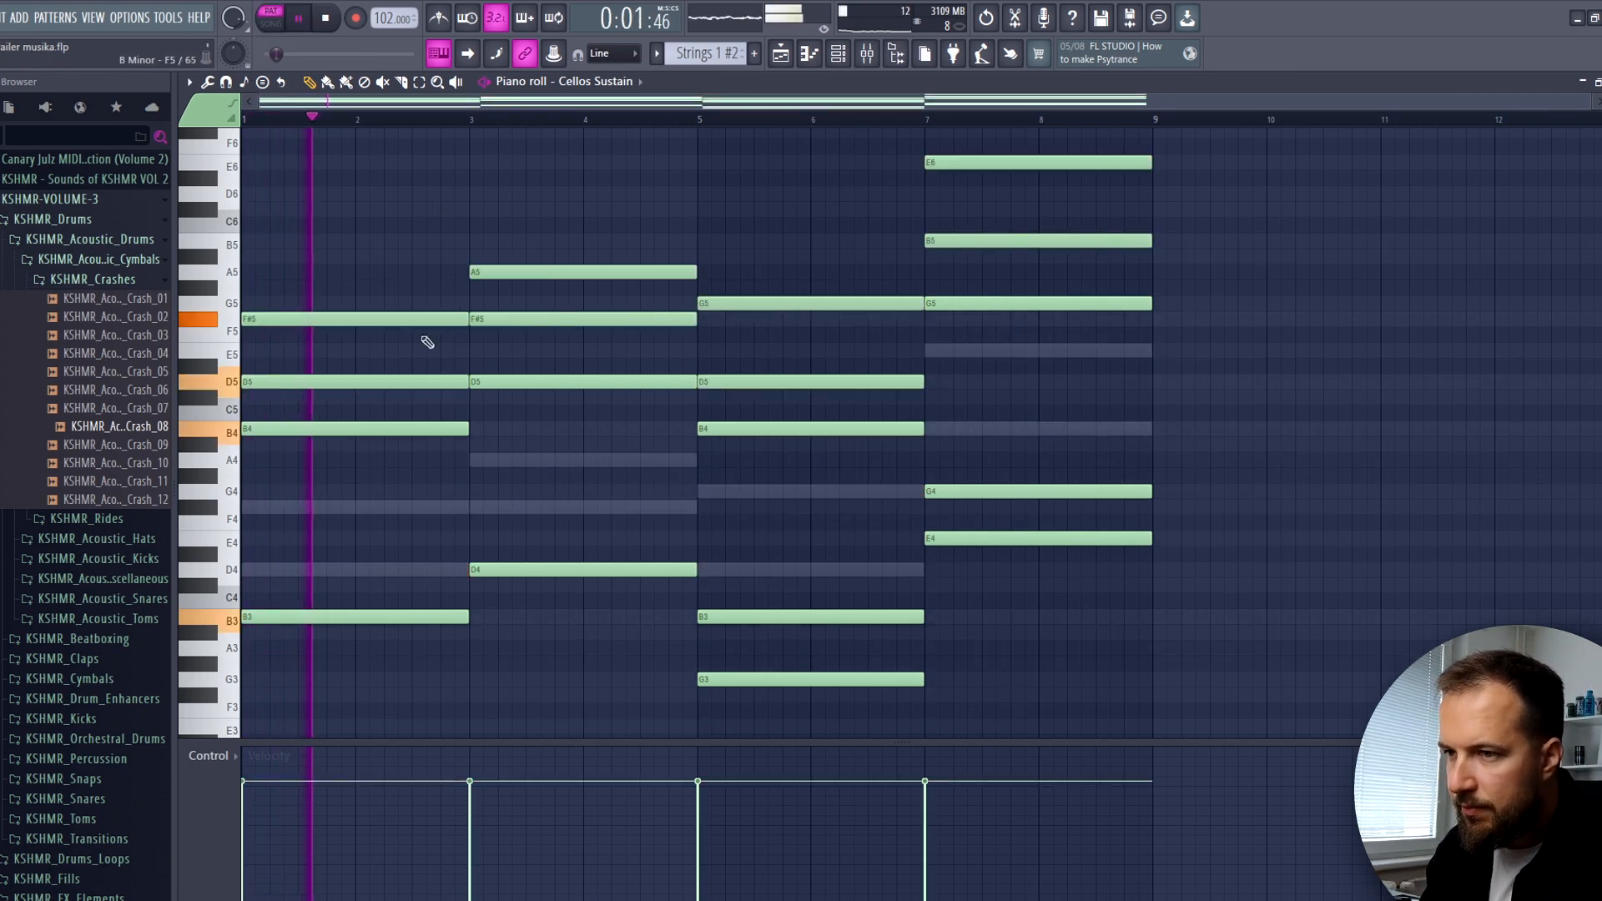
key(space)
- Copy the raised inner notes of all four chords one octave down, keeping the upper notes in place
drag(387, 309, 371, 392)
drag(563, 238, 557, 338)
drag(781, 266, 758, 397)
drag(837, 287, 804, 402)
drag(1011, 145, 975, 250)
drag(322, 382, 296, 569)
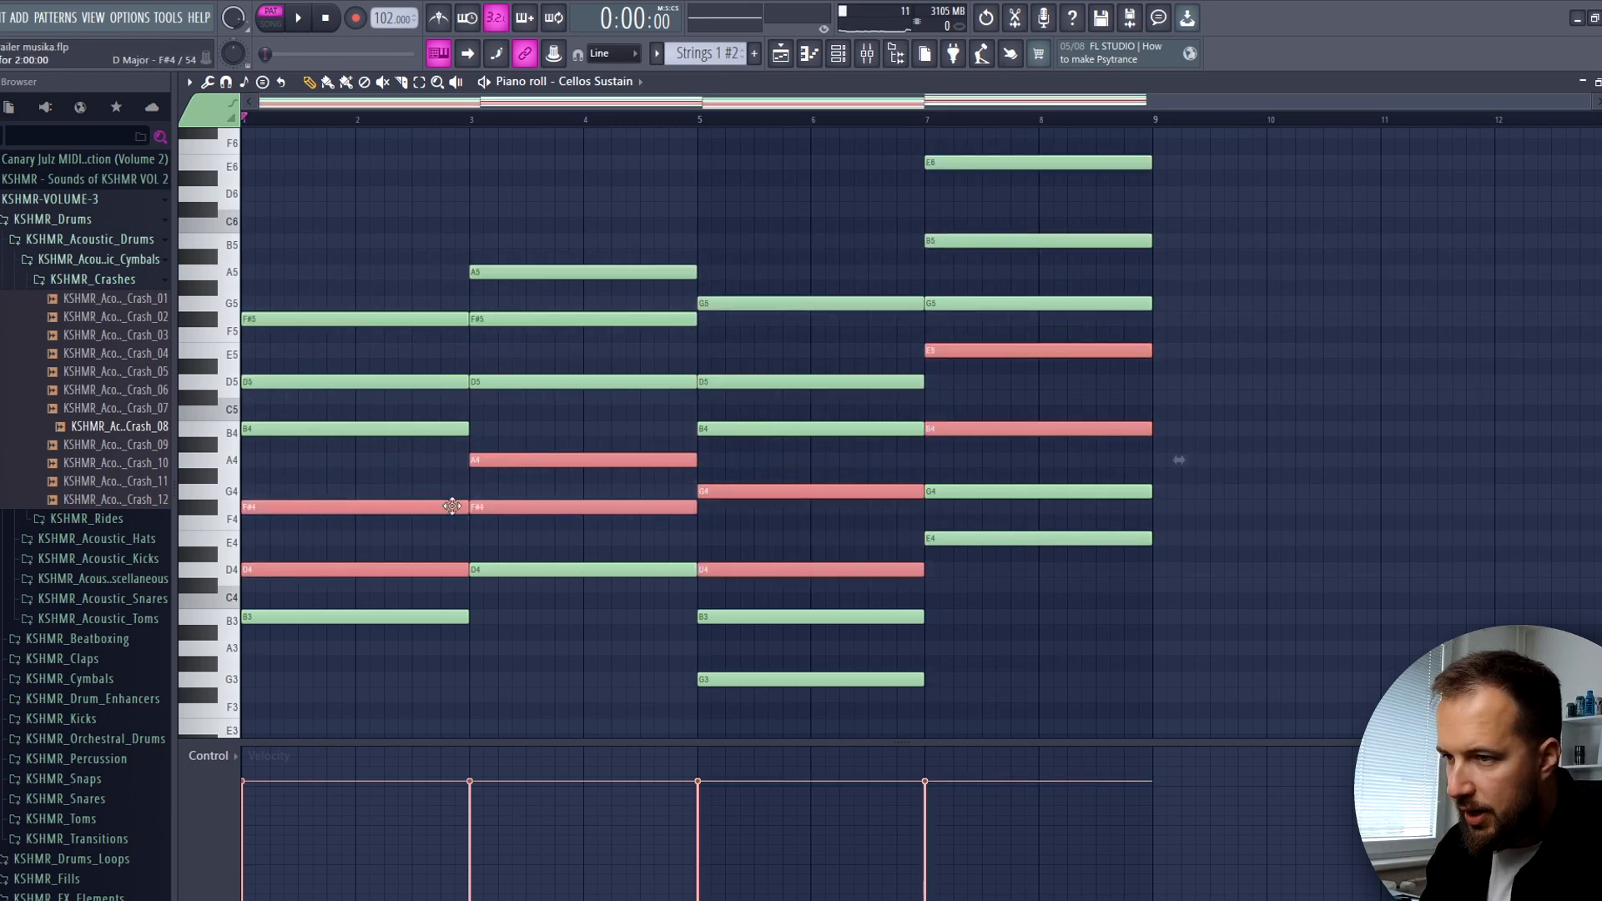
- Add a two-bar B5 note on top of the first Cellos Sustain chord and play it
scroll(531, 455, up, 3)
click(267, 384)
drag(333, 315, 307, 401)
key(space)
scroll(487, 305, down, 2)
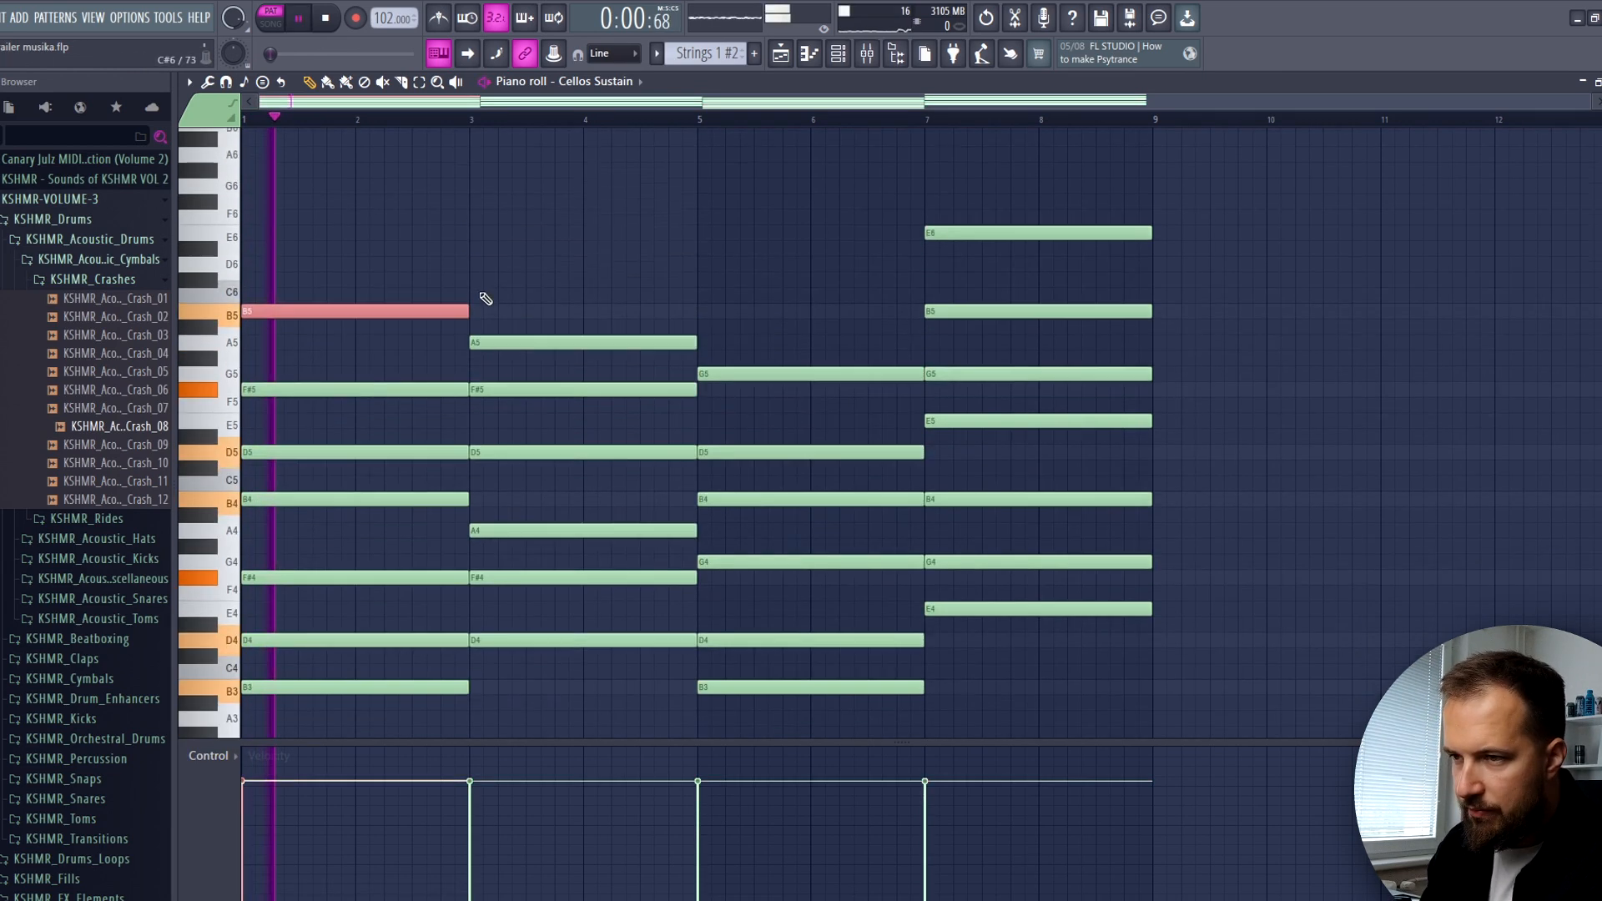
ctrl+click(508, 261)
key(space)
- Add a two-bar D6 note on top of the second chord at bar 3 and play from there
scroll(492, 296, up, 1)
click(472, 290)
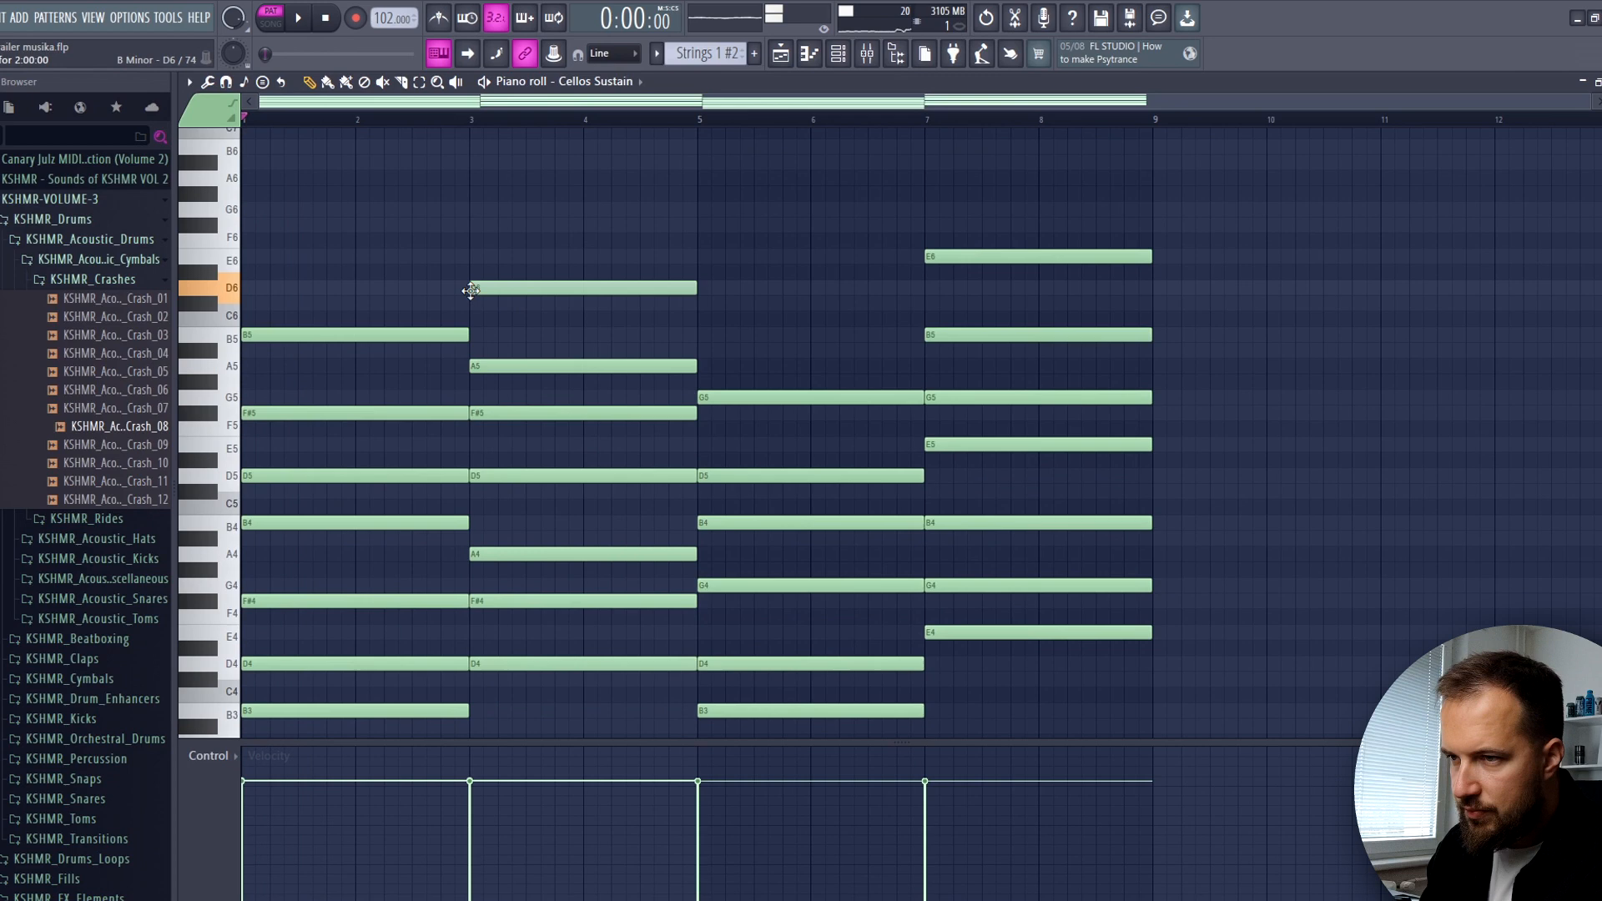
click(441, 121)
key(space)
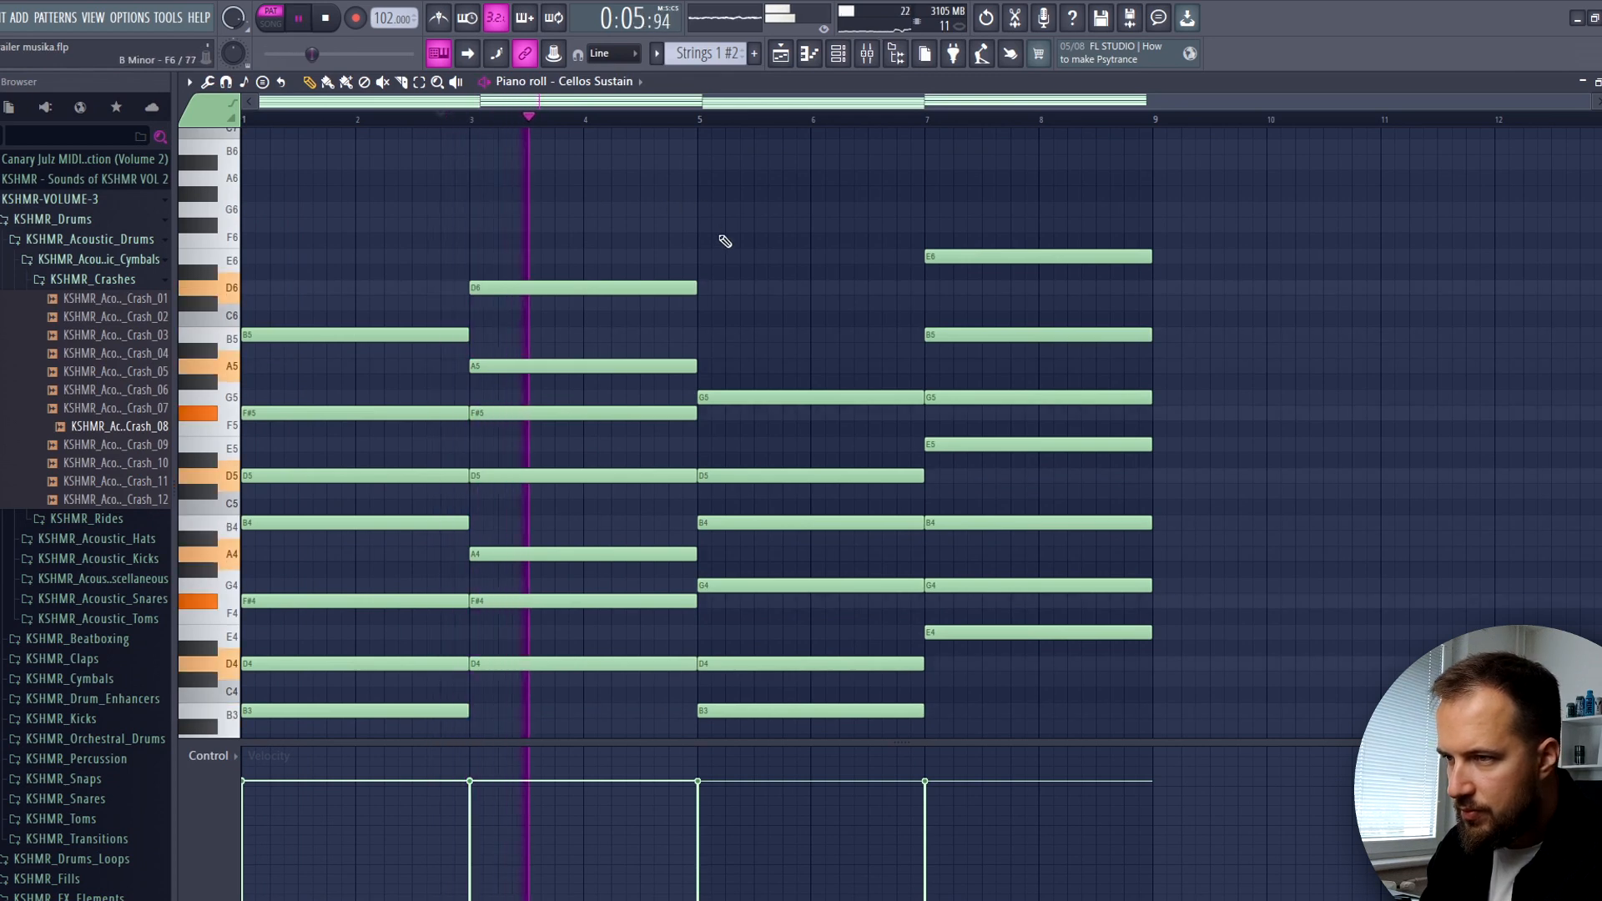
key(space)
- Open the original Strings 1 Cellos Sustain notes and play the chords from bars 1 and 3 for comparison
key(Escape)
click(838, 340)
click(391, 419)
scroll(407, 410, down, 2)
key(space)
click(472, 122)
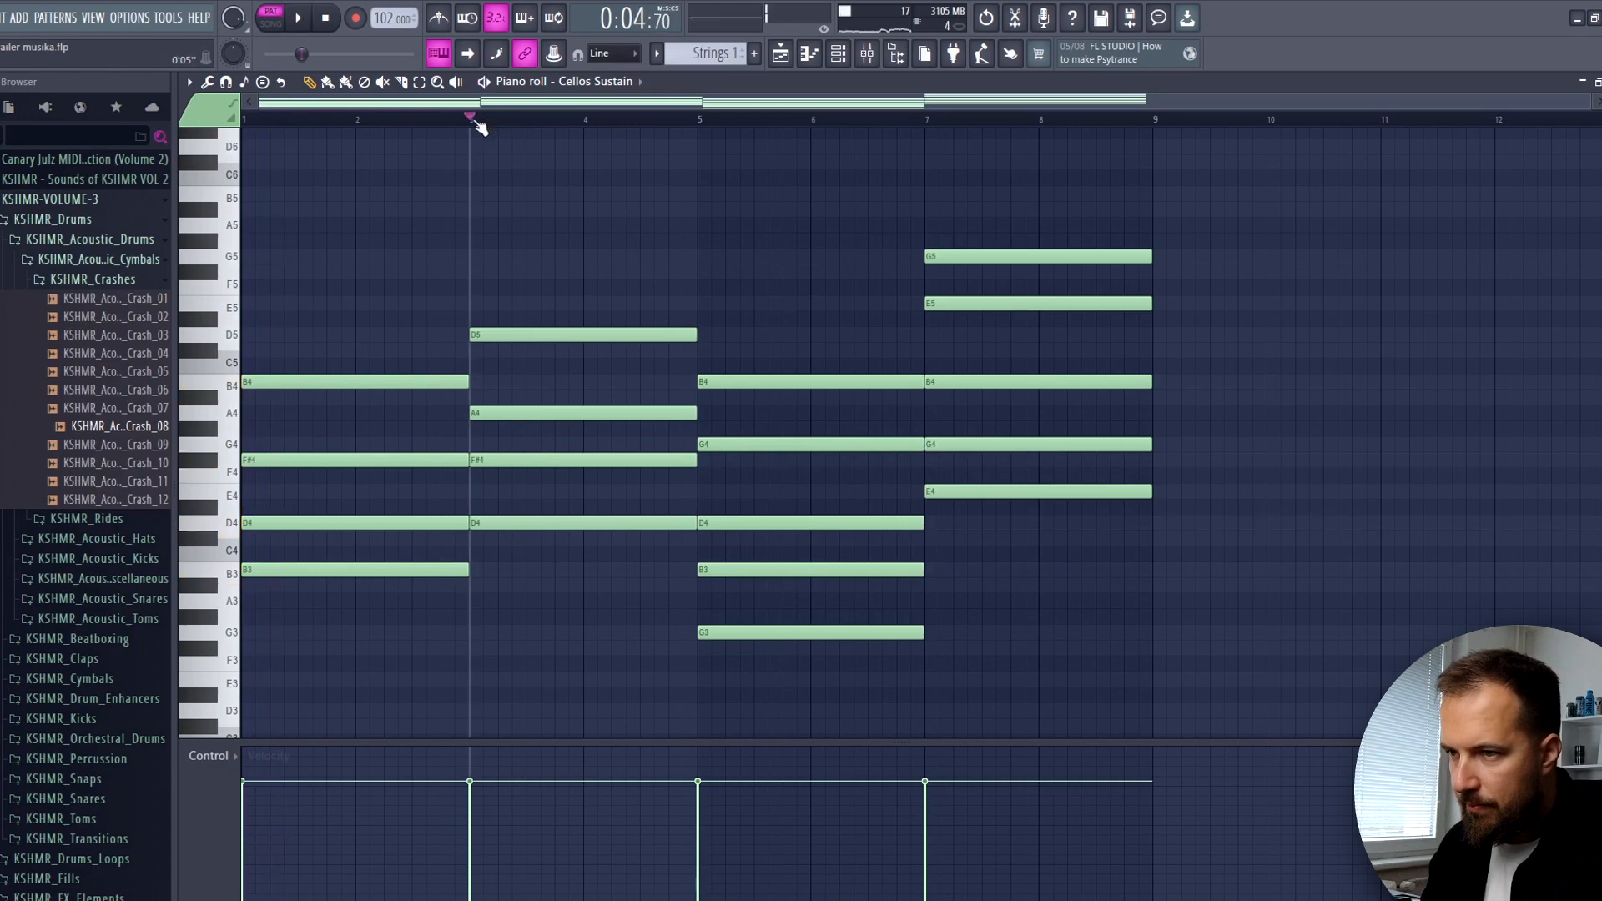
key(space)
key(Escape)
- Reopen the Strings 1 #2 Cellos Sustain notes and play the fuller chords from bars 1 and 3
click(1424, 403)
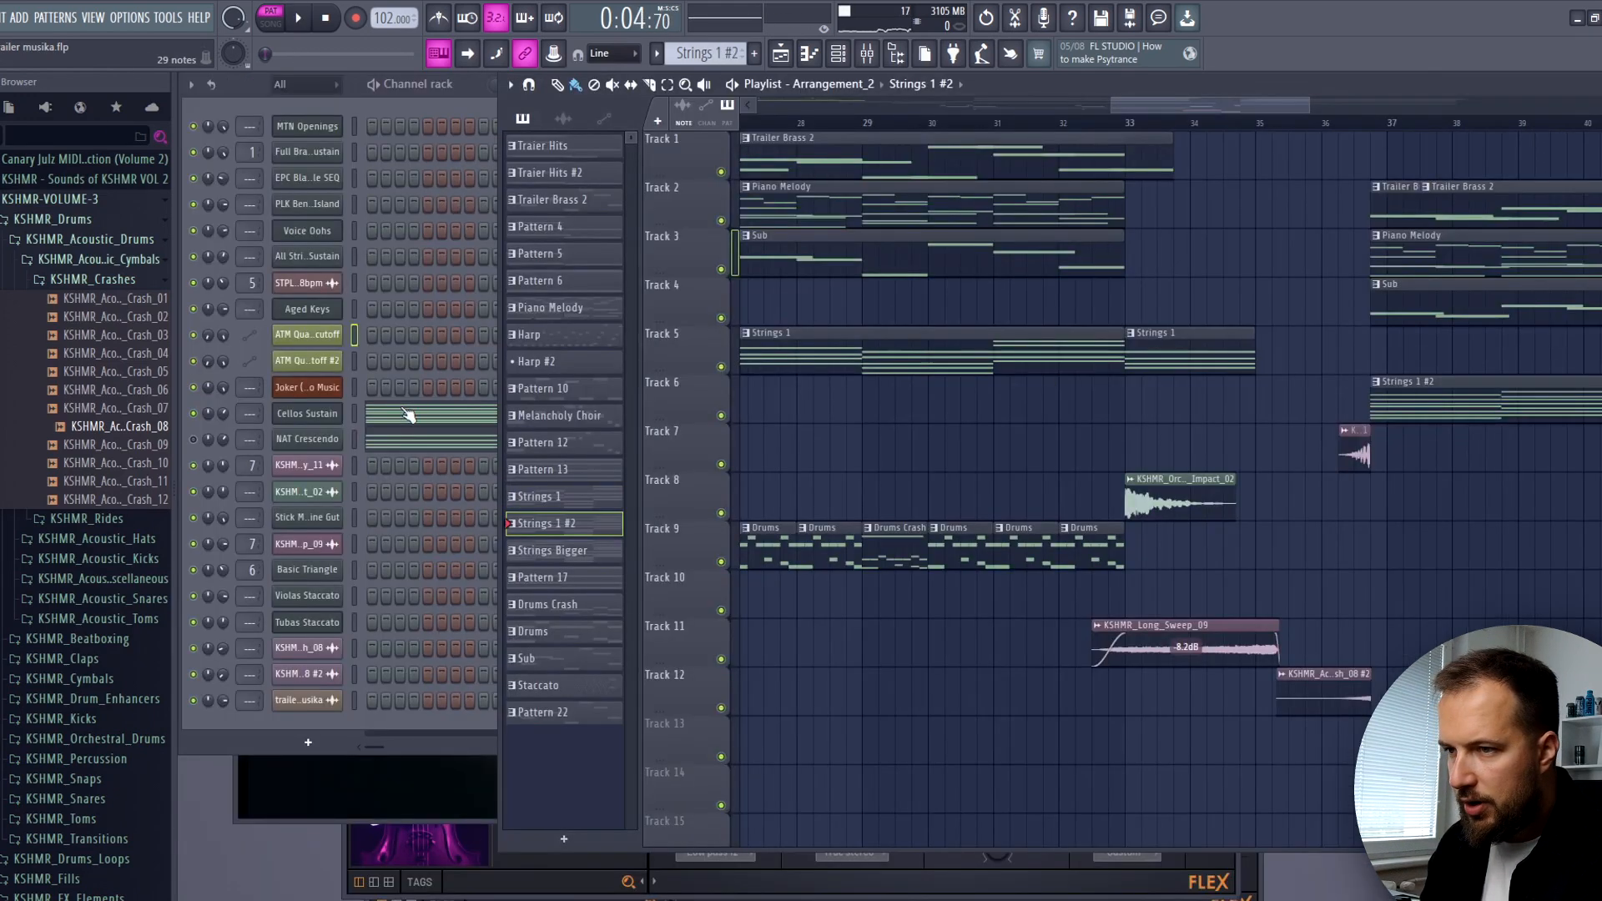
click(406, 412)
click(268, 118)
scroll(443, 233, up, 2)
key(space)
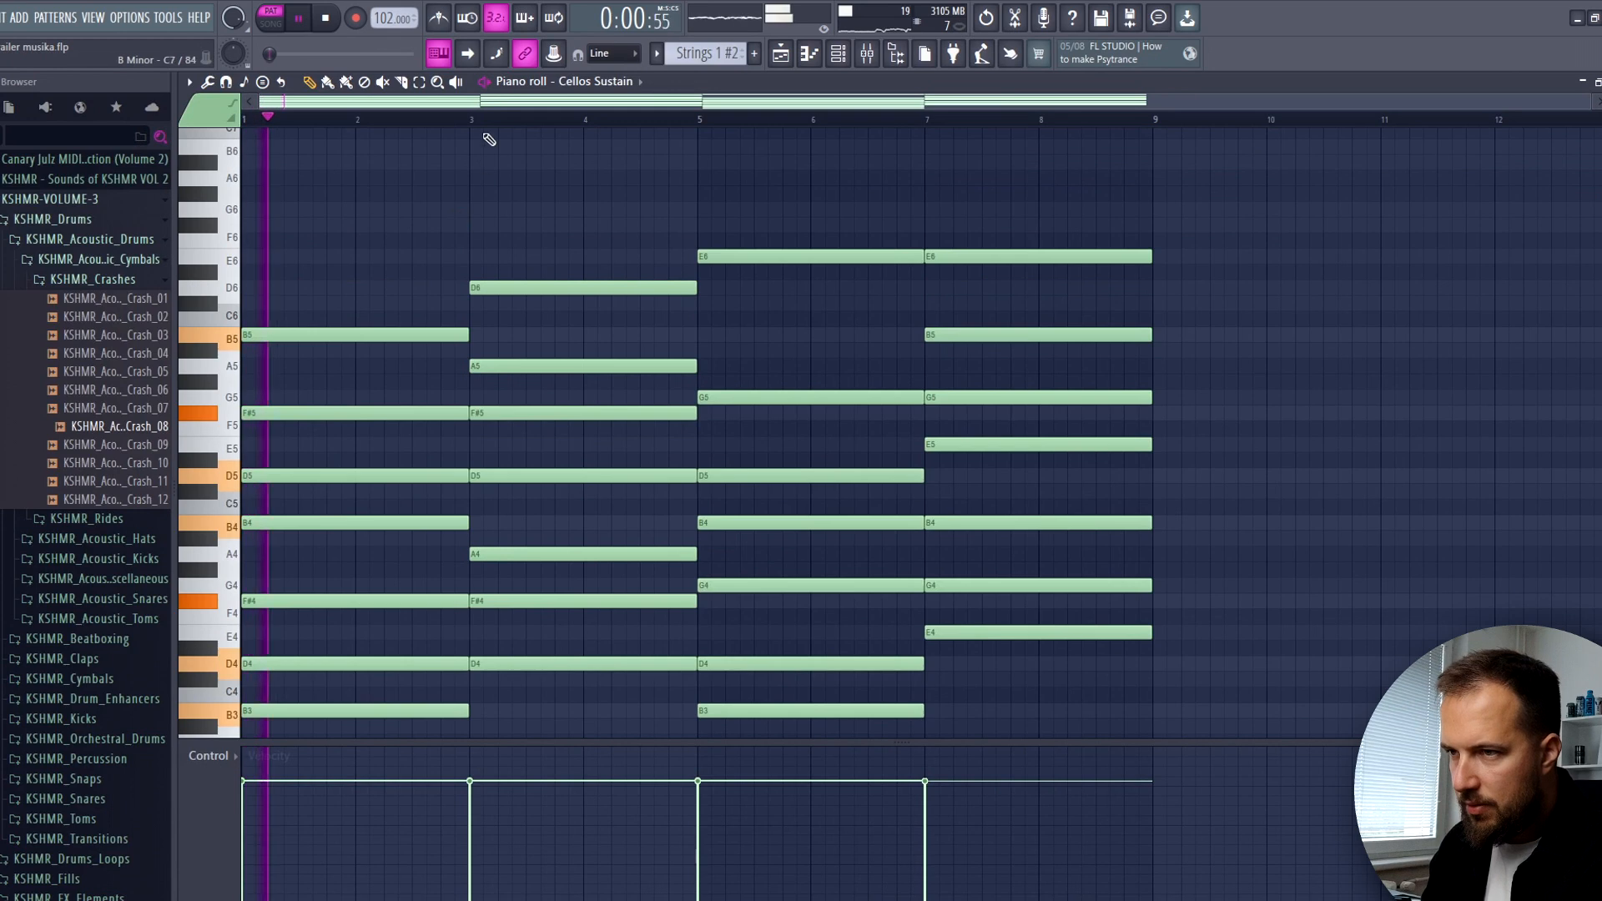
click(474, 123)
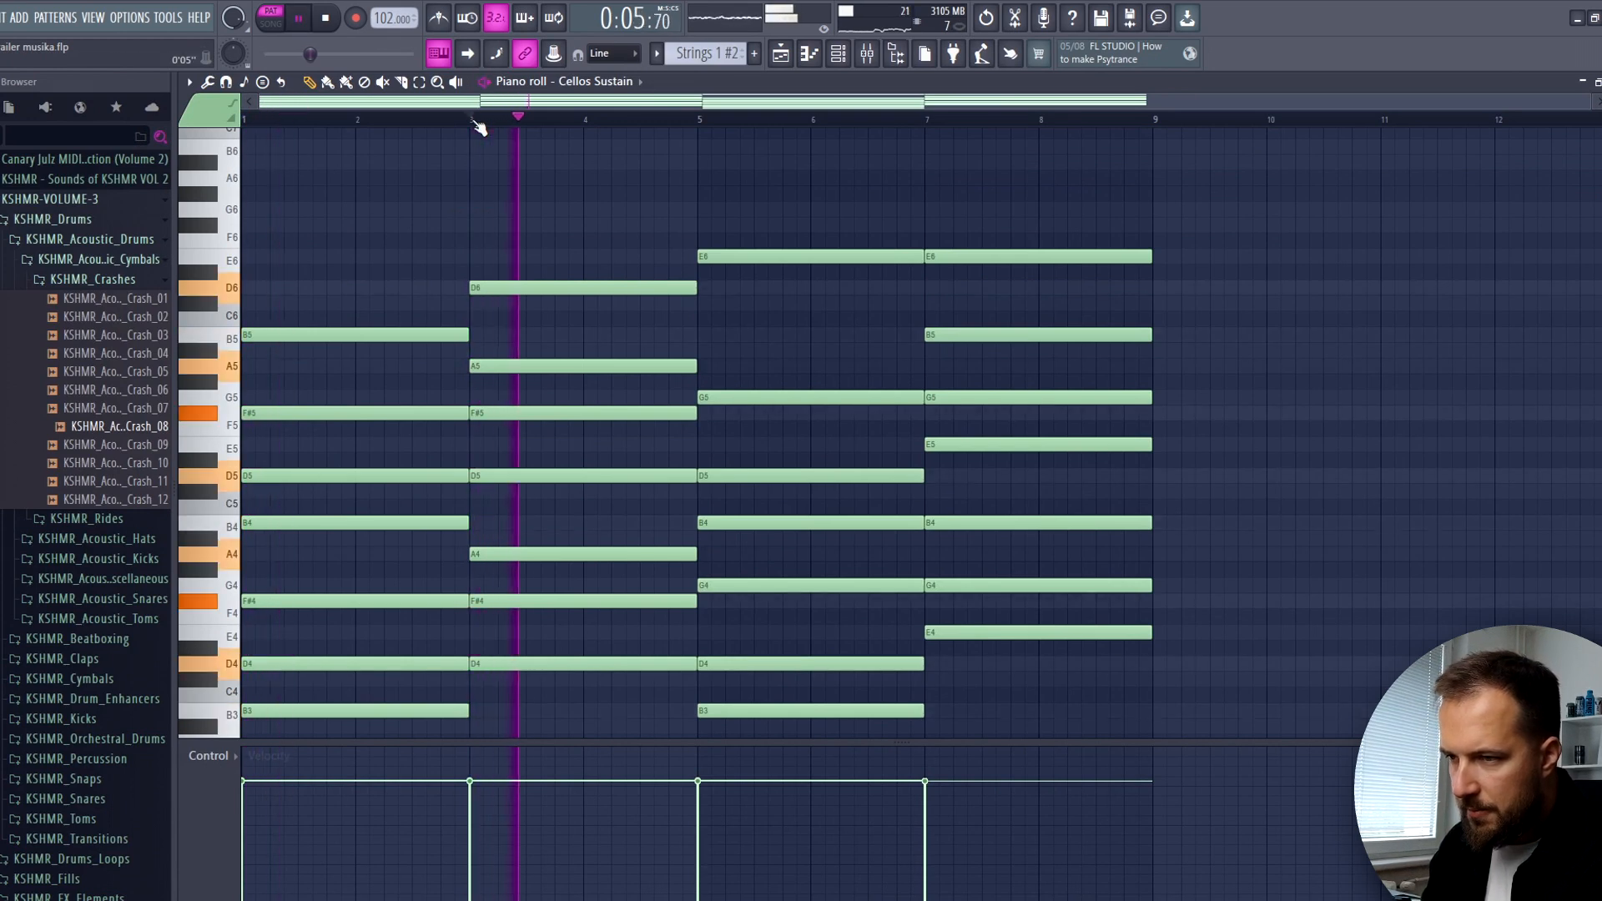
key(space)
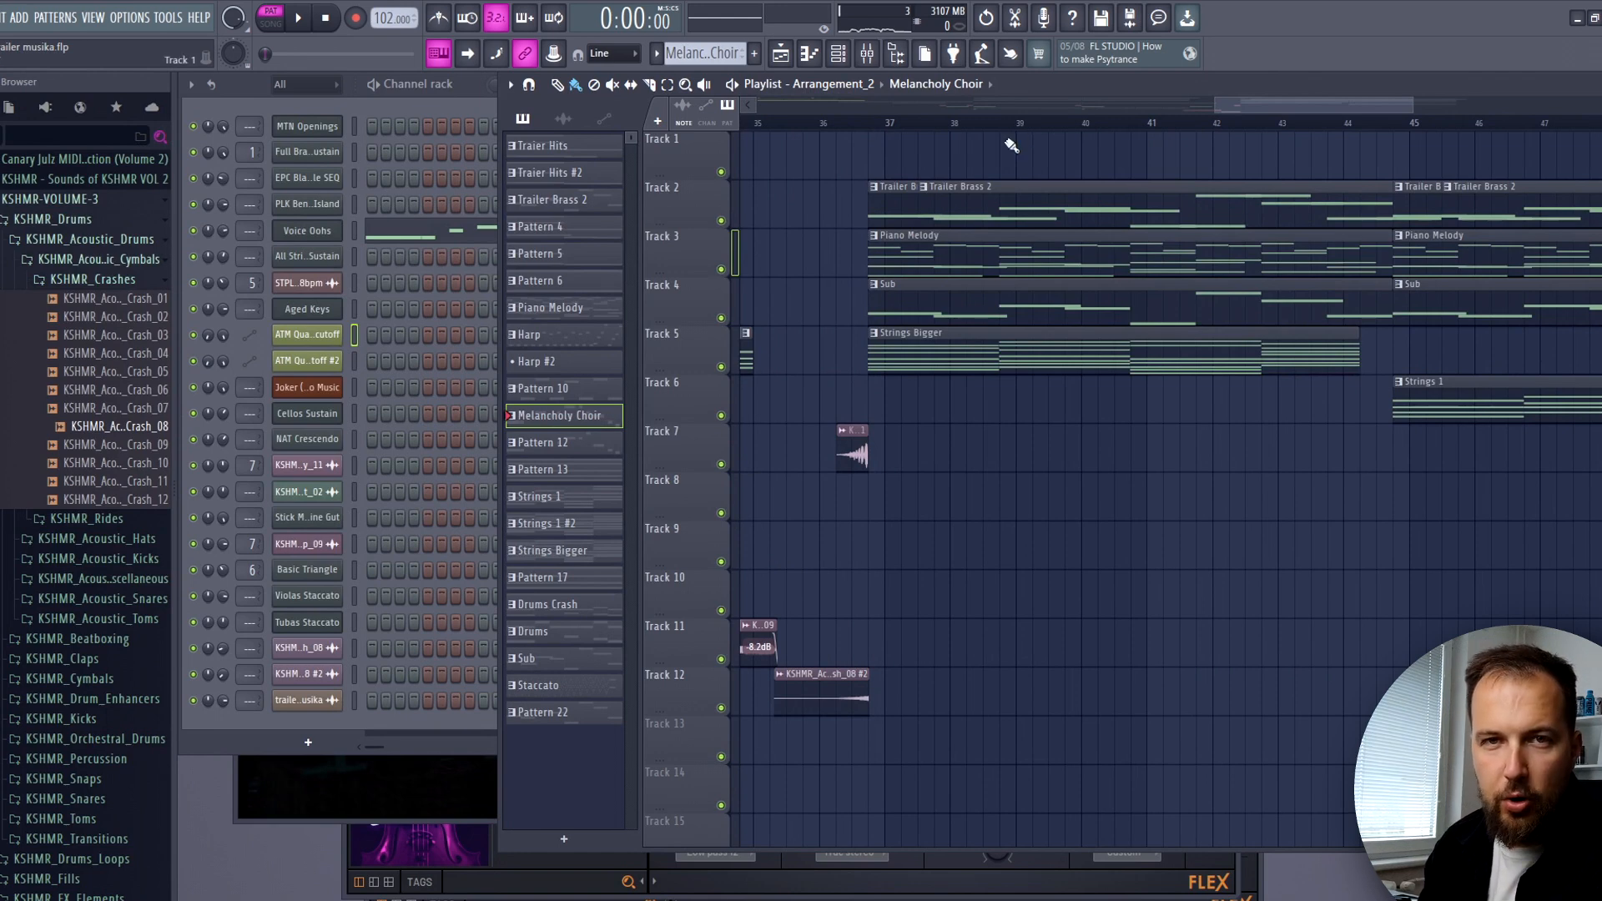
- Place a Melancholy Choir clip on Track 6 at the start of Strings Bigger, then play it soloed
click(874, 415)
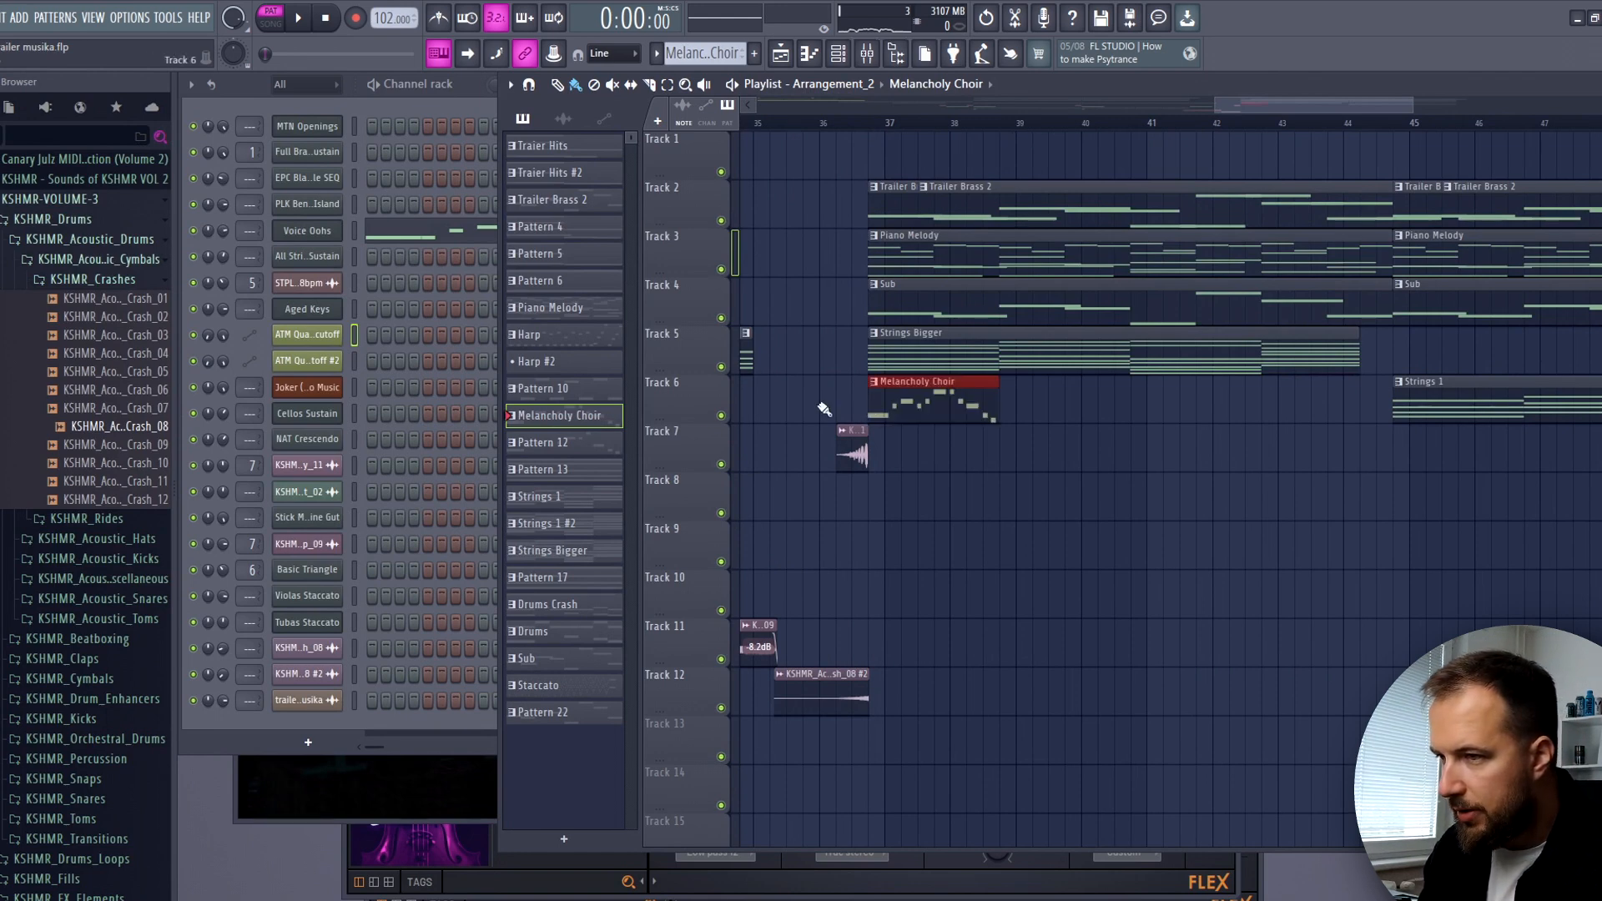
ctrl+click(721, 415)
click(873, 123)
key(space)
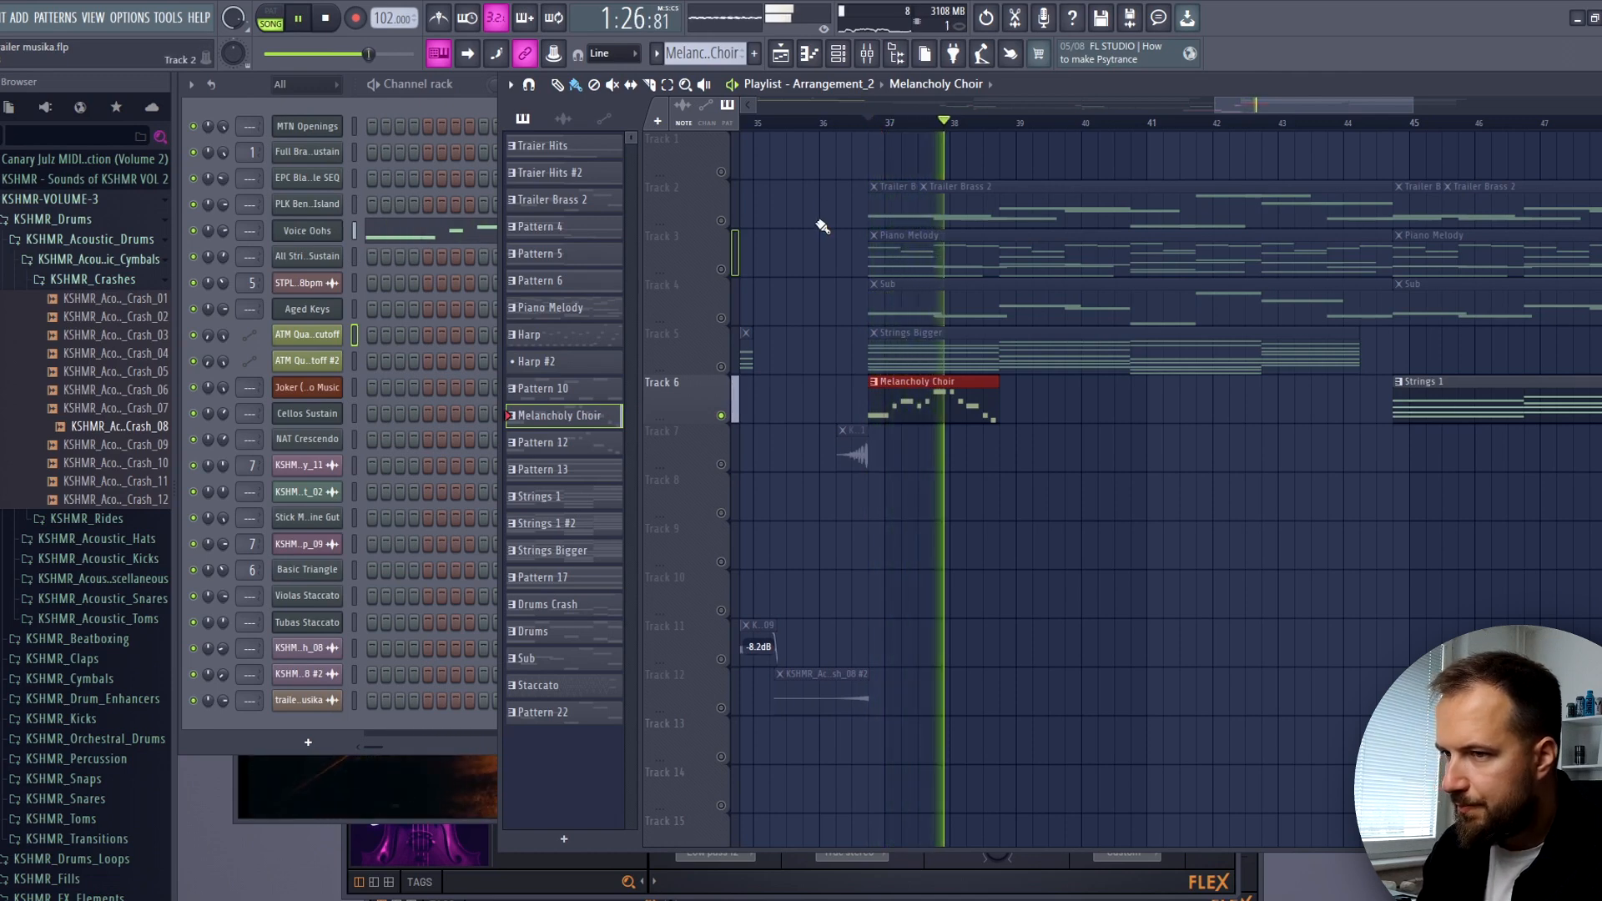
key(space)
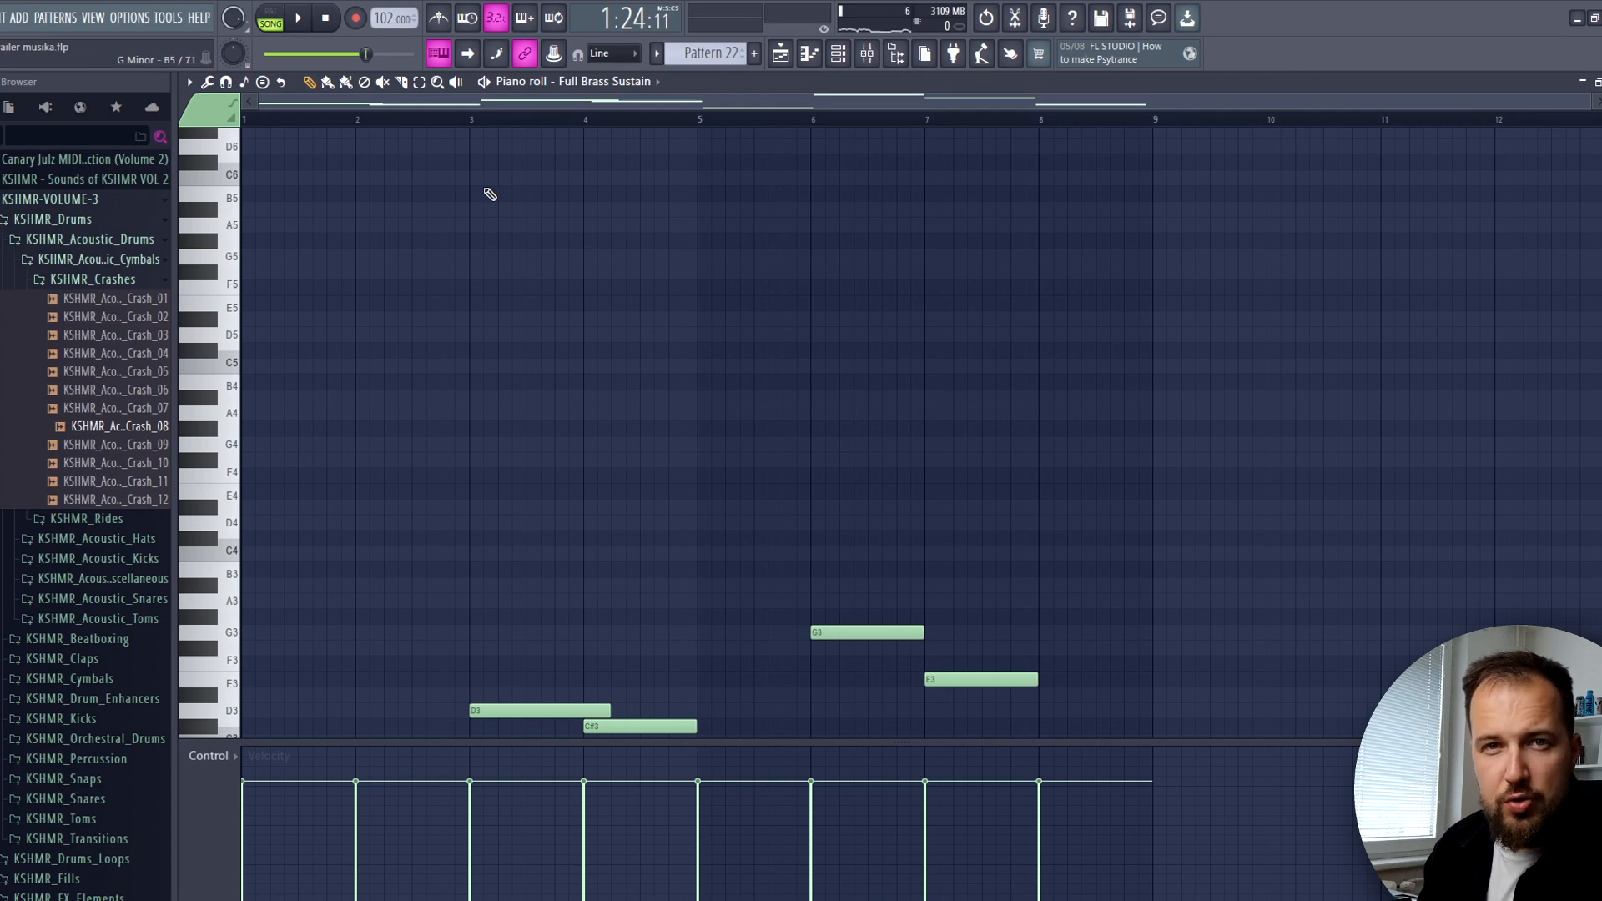
- Examine the Full Brass Sustain melody notes in Pattern 22
scroll(490, 194, down, 6)
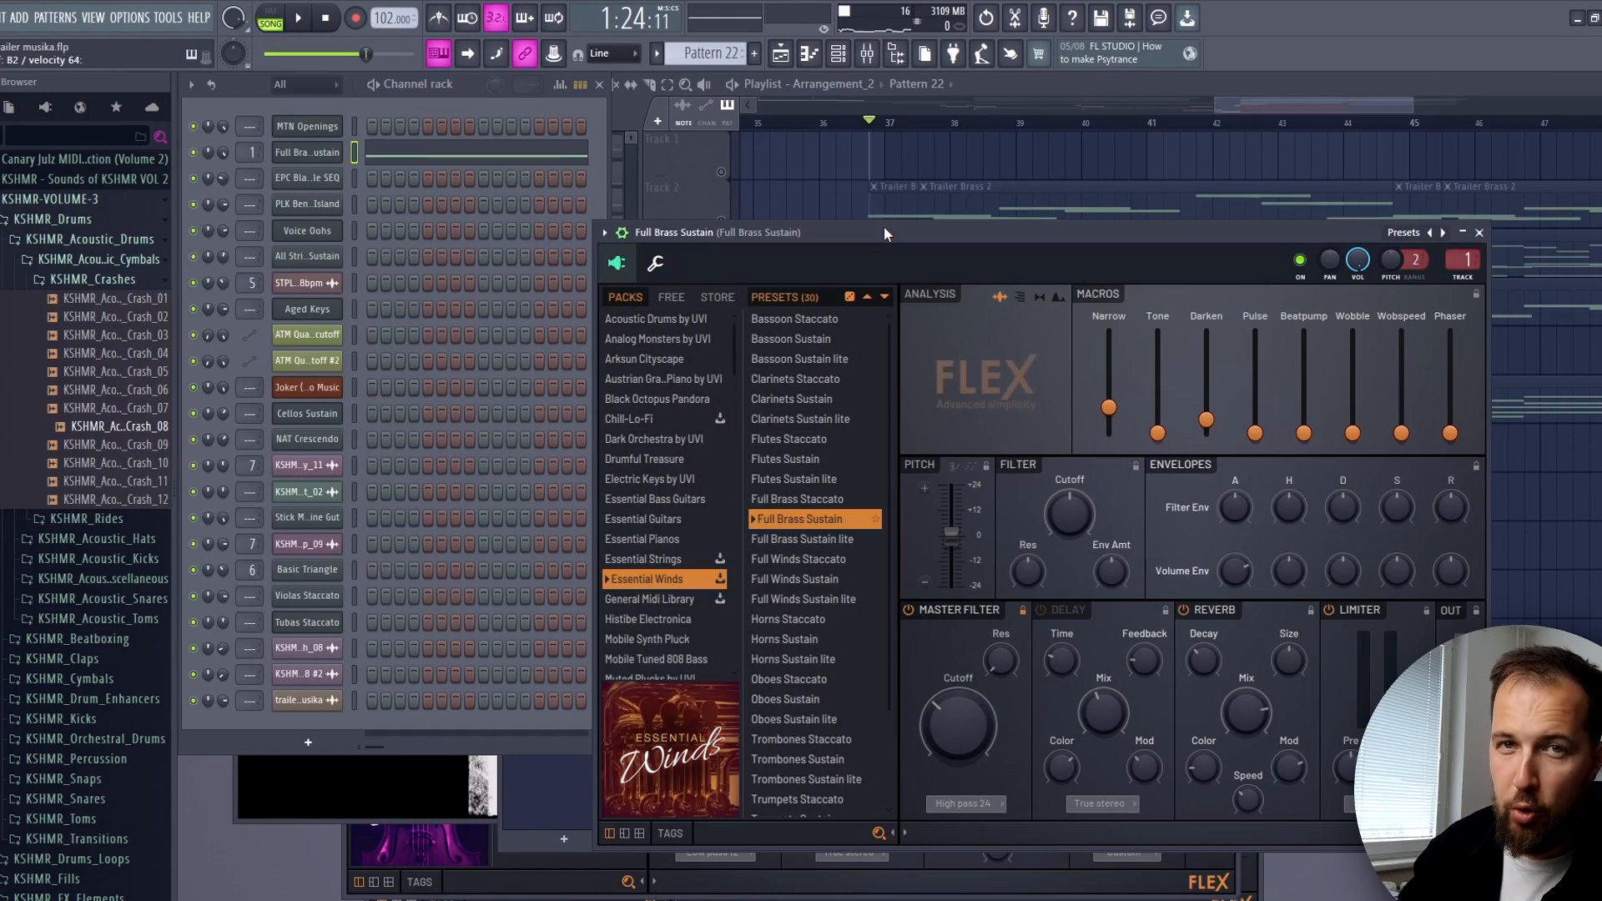
key(F5)
click(444, 158)
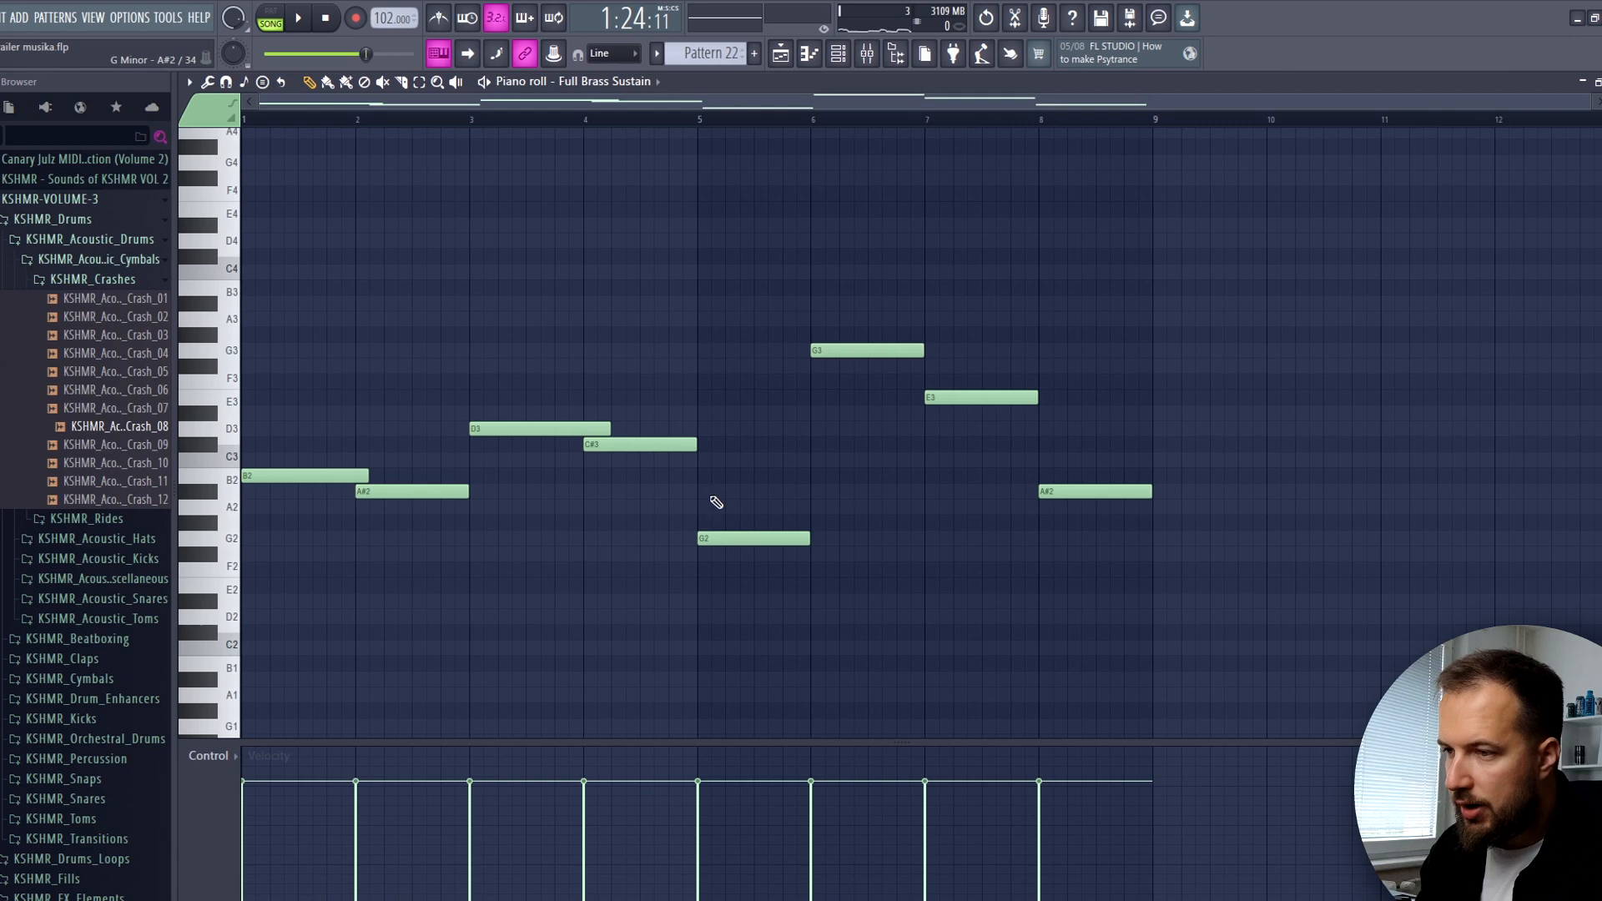
key(F7)
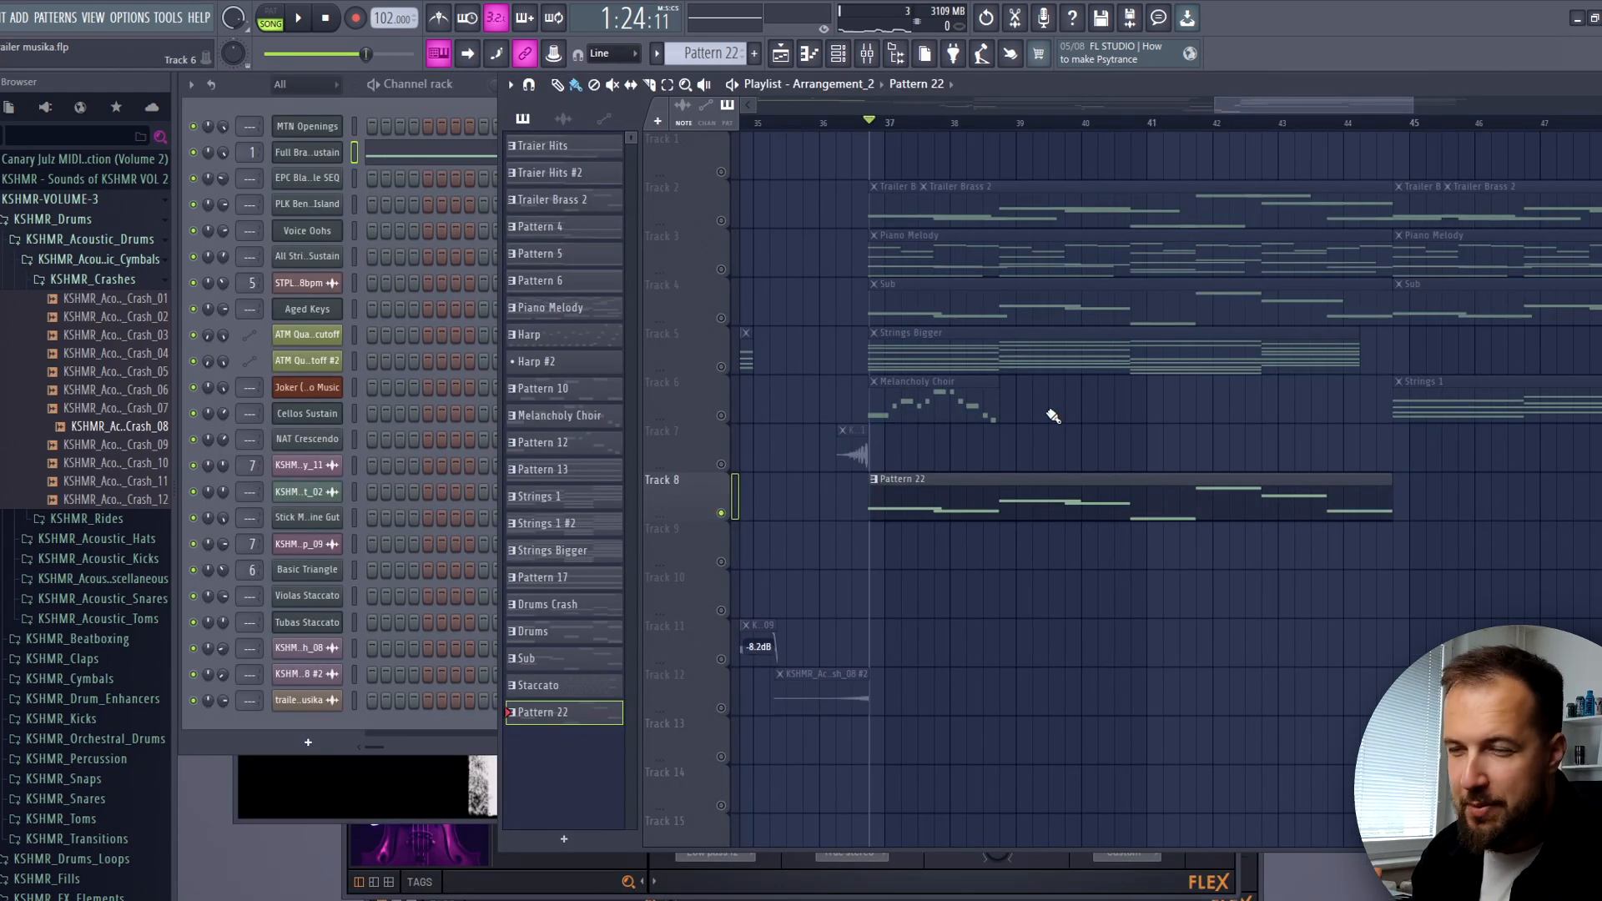
- Bring all tracks back from solo and repeat the Drums Crash and Drums sequence once more on Track 9
right_click(721, 268)
right_click(721, 268)
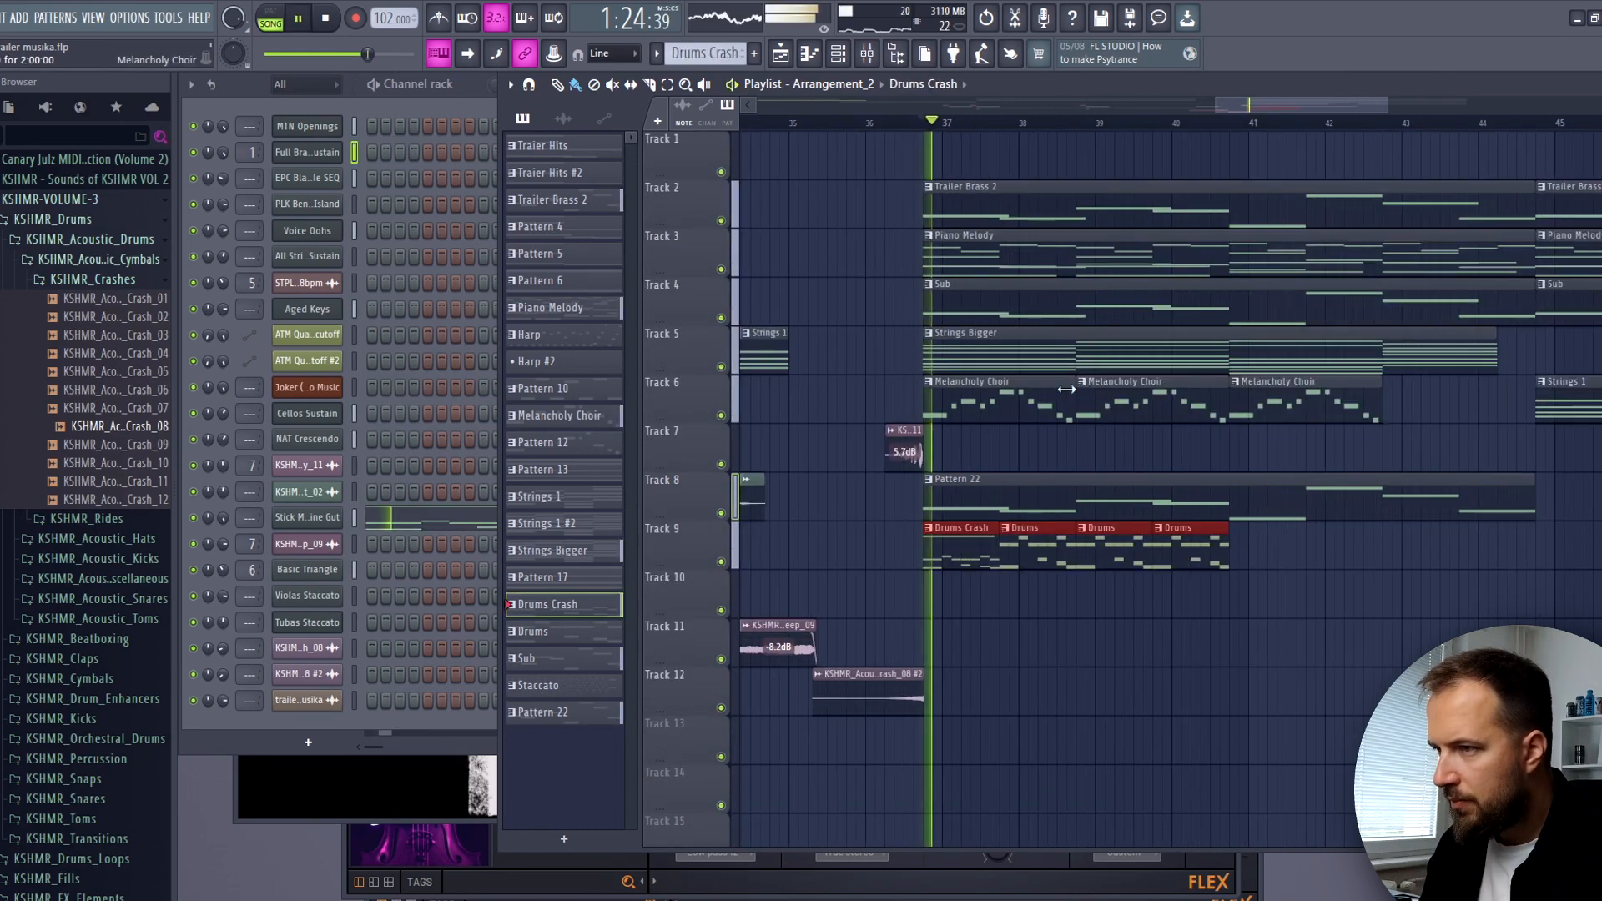
key(ctrl+b)
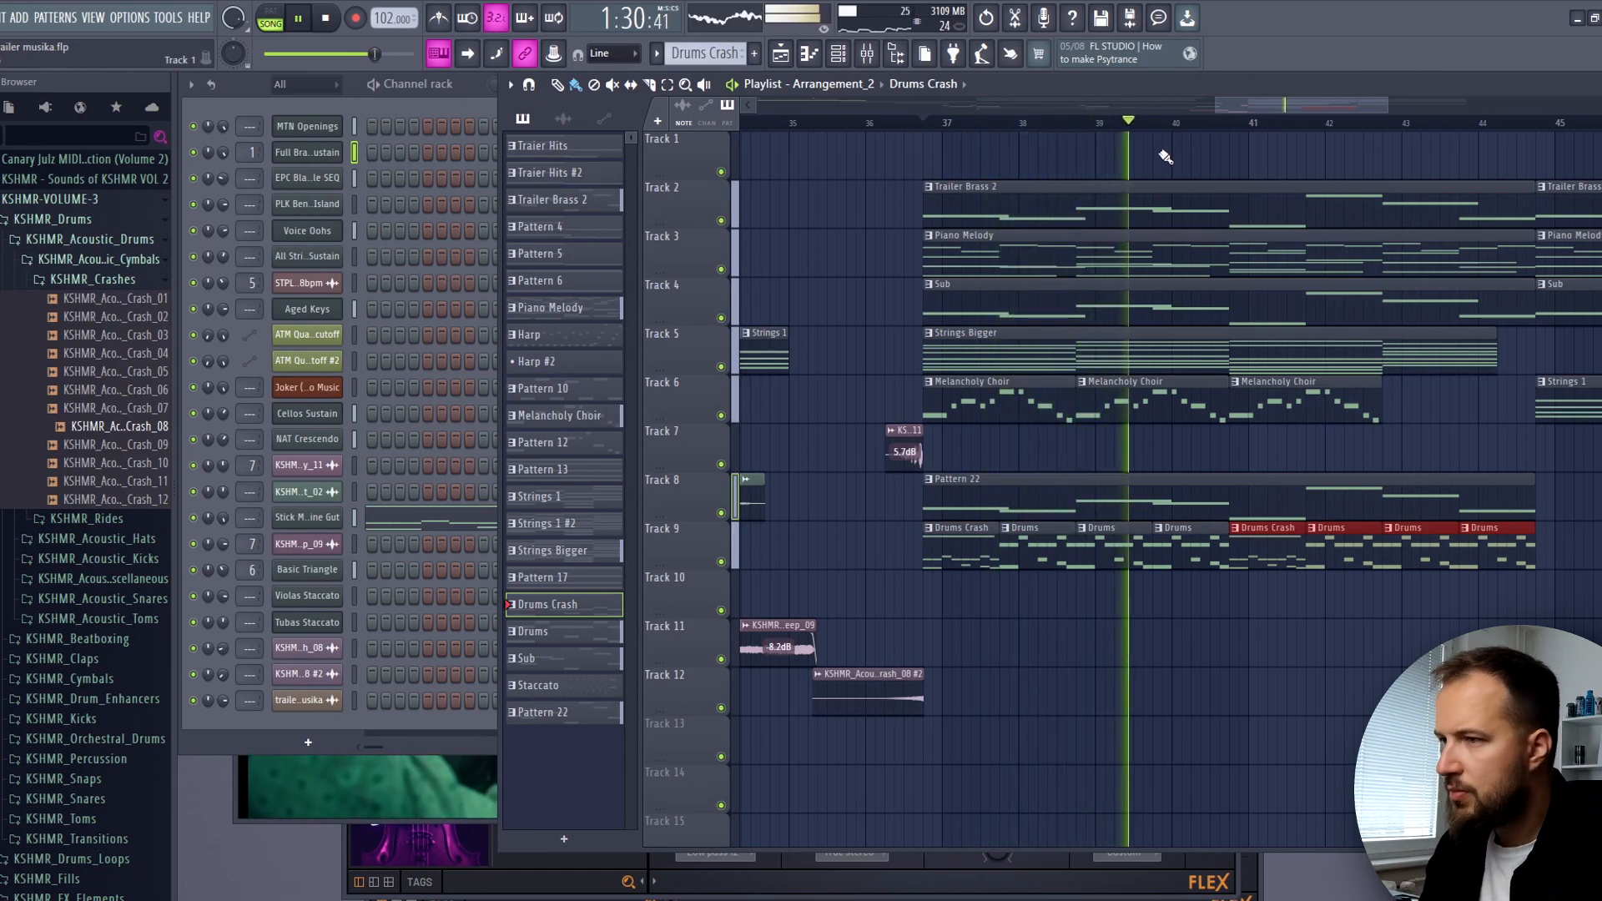
key(space)
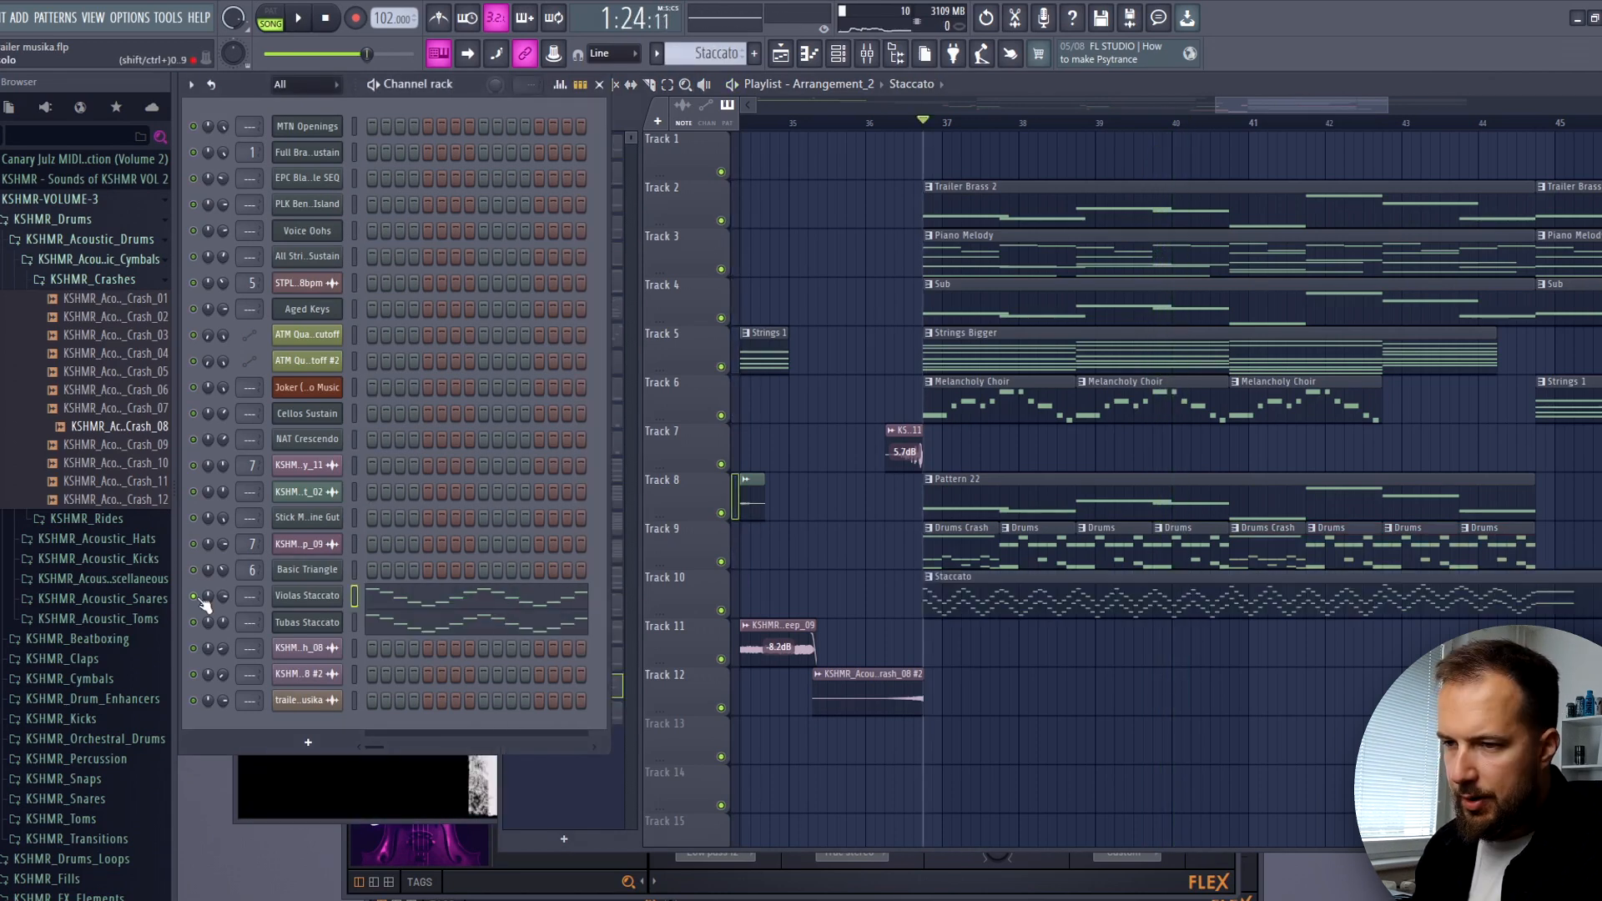
- Examine the Violas Staccato notes of the Staccato pattern
click(302, 598)
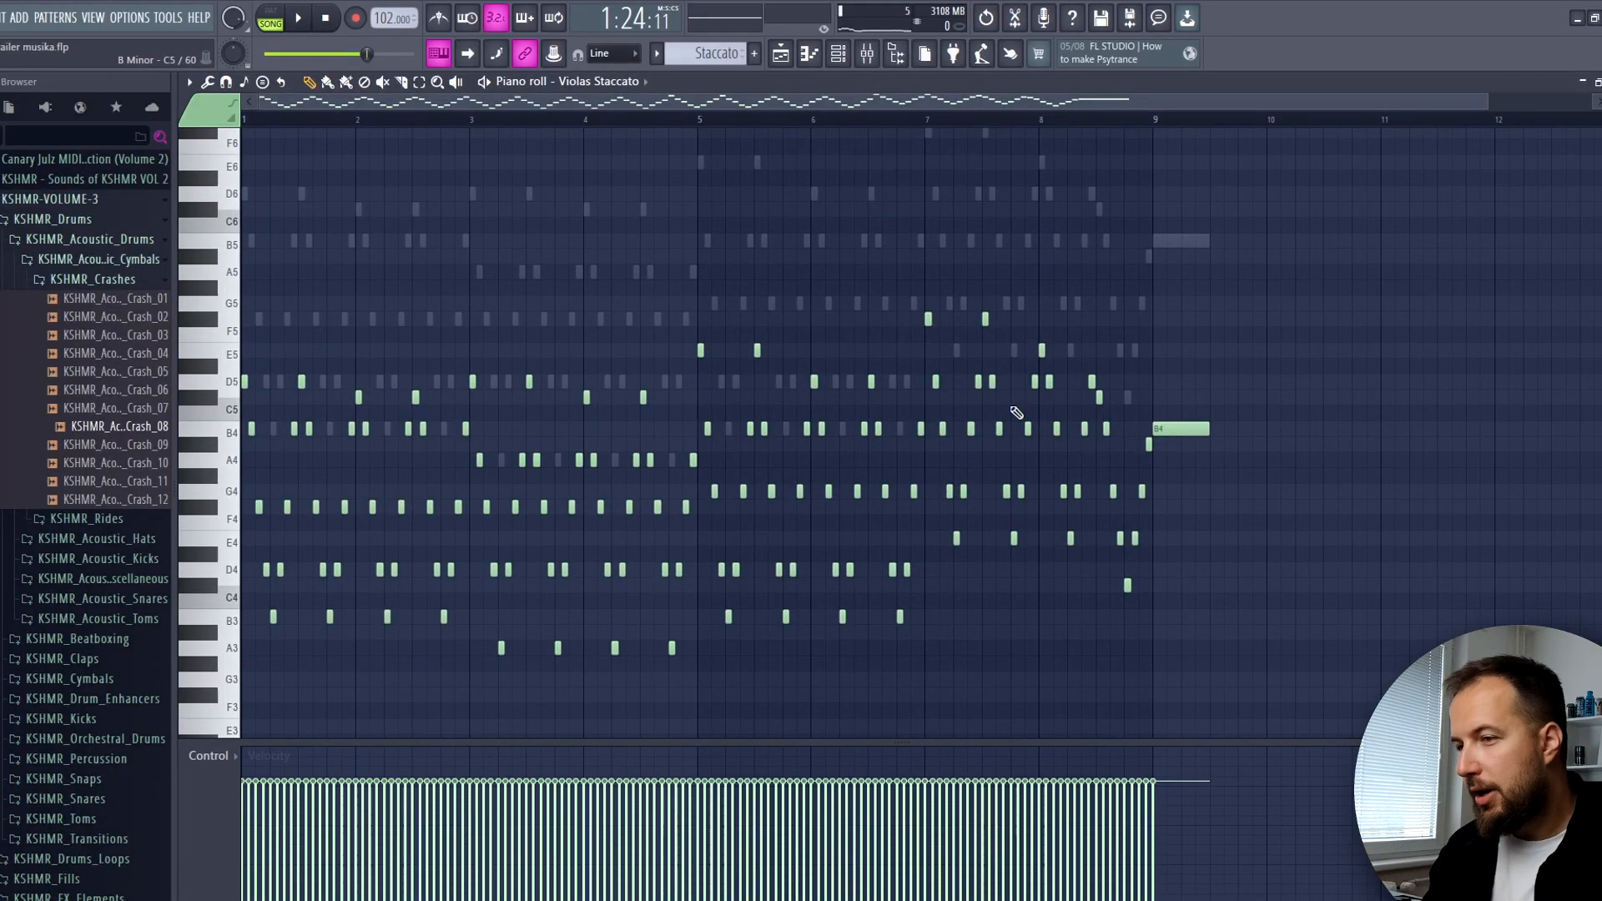
click(1601, 82)
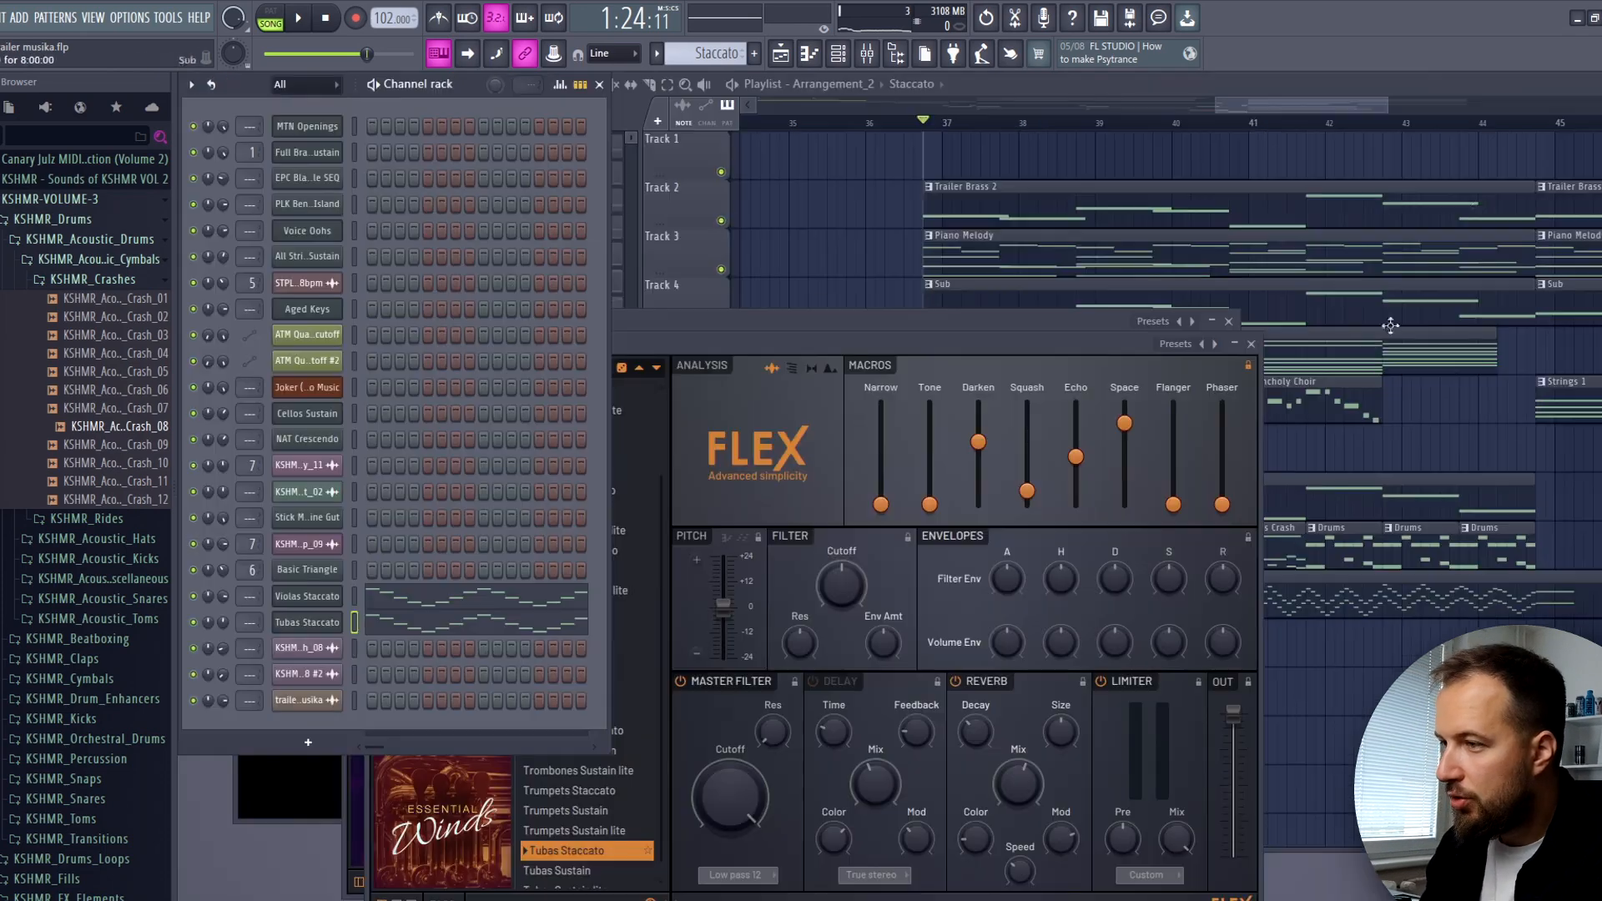
- Copy all the Cellos Sustain chords from Strings 1 into Violas Staccato in Pattern 23
double_click(1269, 333)
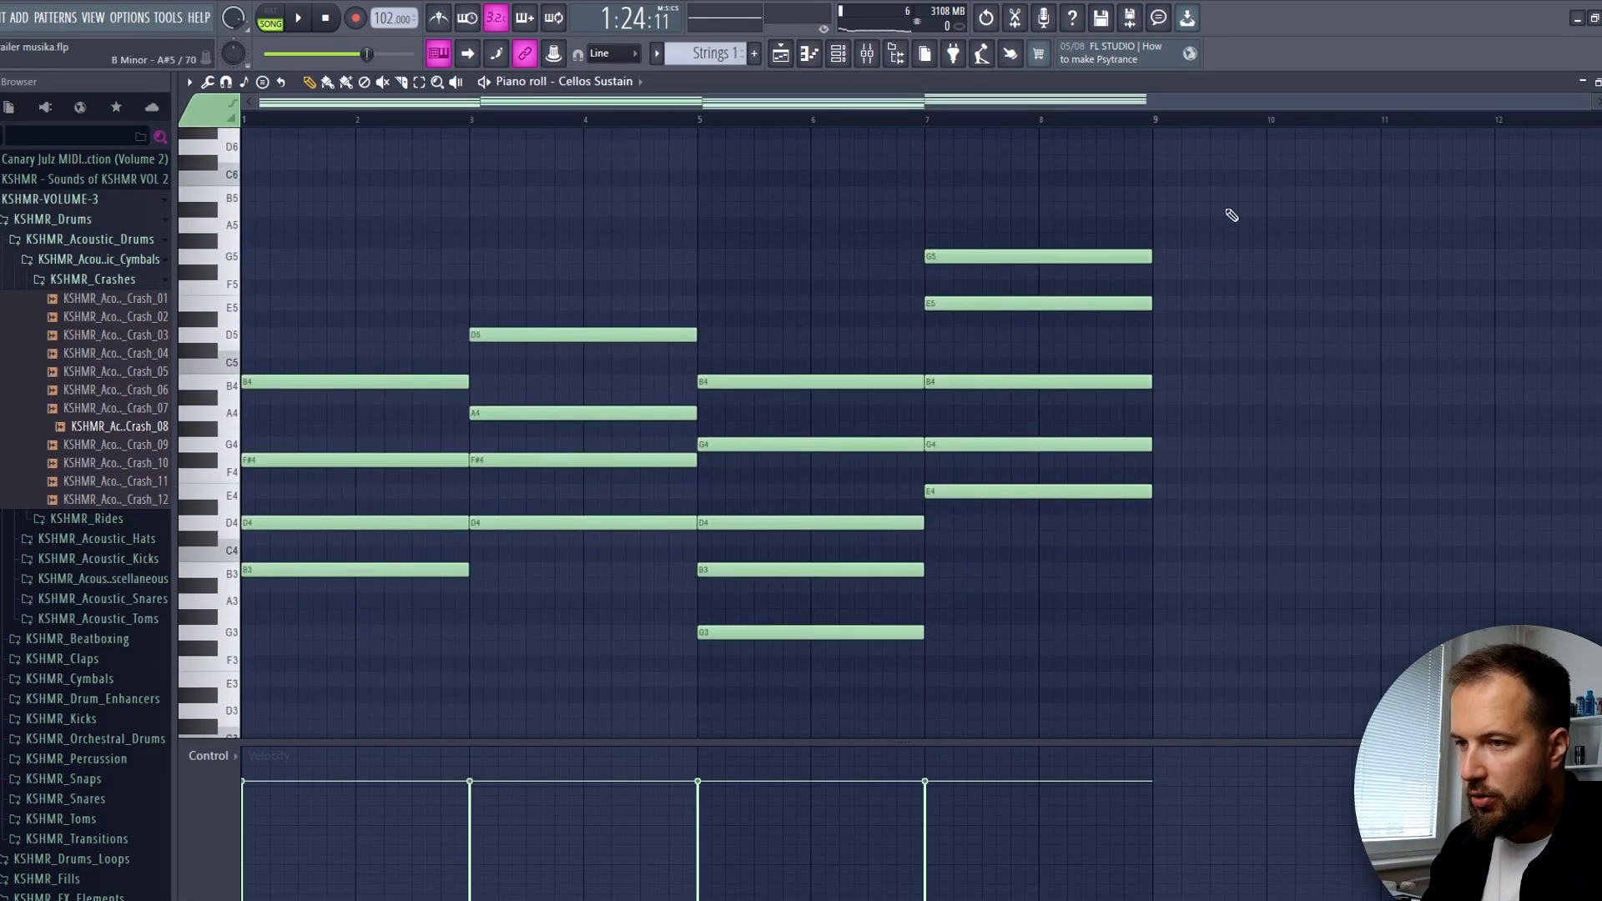
drag(1251, 186, 1008, 333)
key(ctrl+a)
key(ctrl+v)
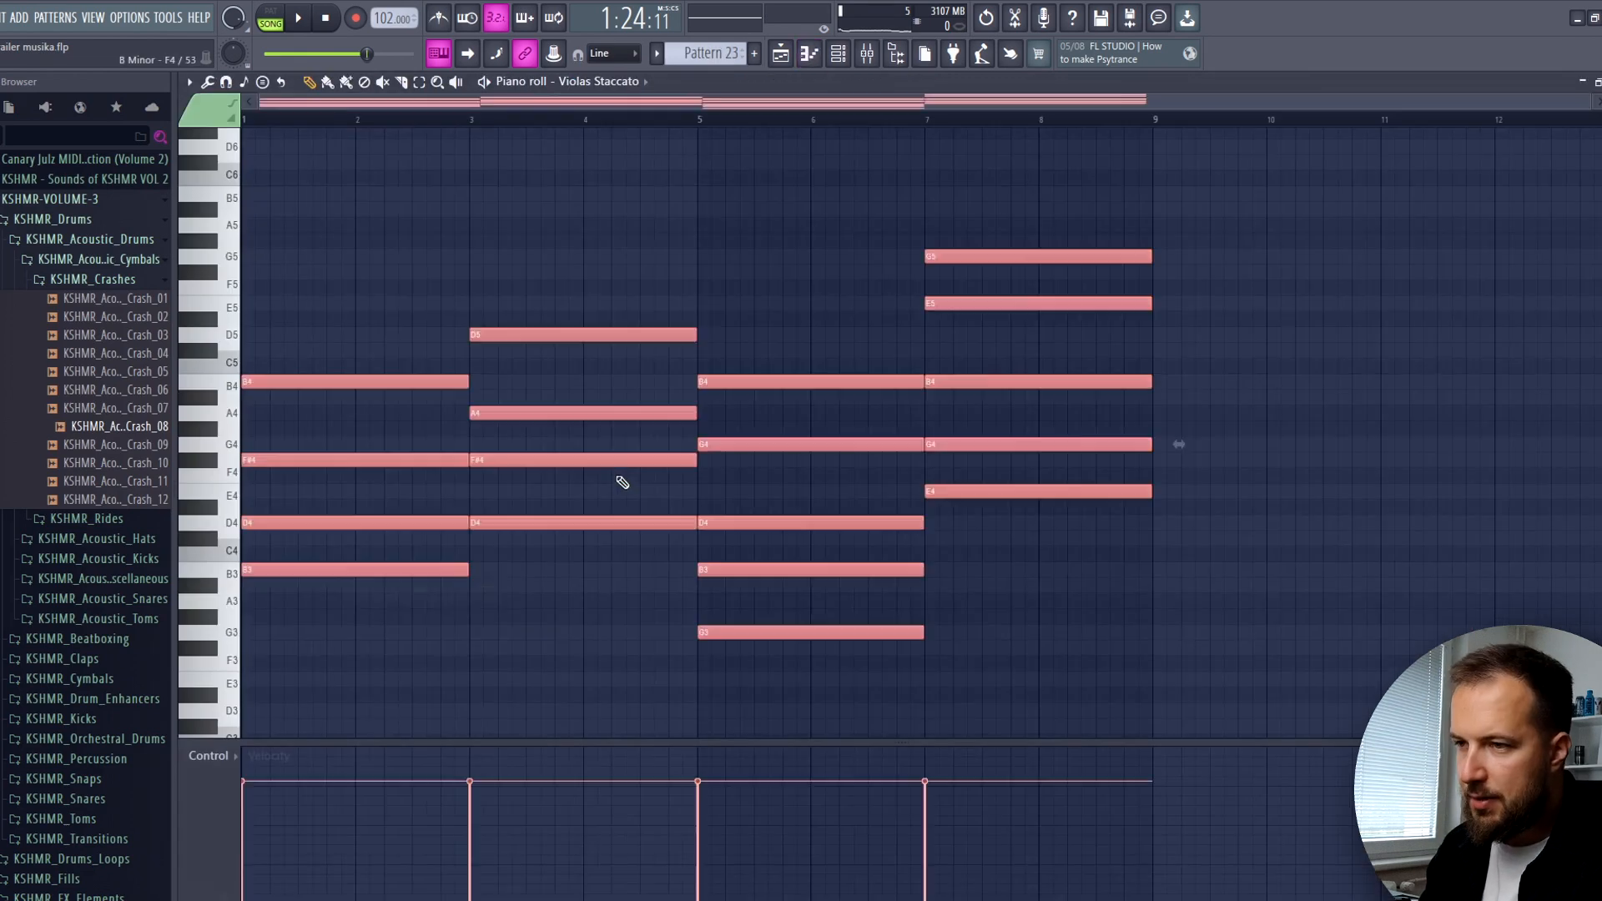
- Deselect the pasted Violas Staccato chords and transpose them all up one octave
scroll(568, 443, up, 2)
scroll(551, 417, down, 3)
key(ctrl+d)
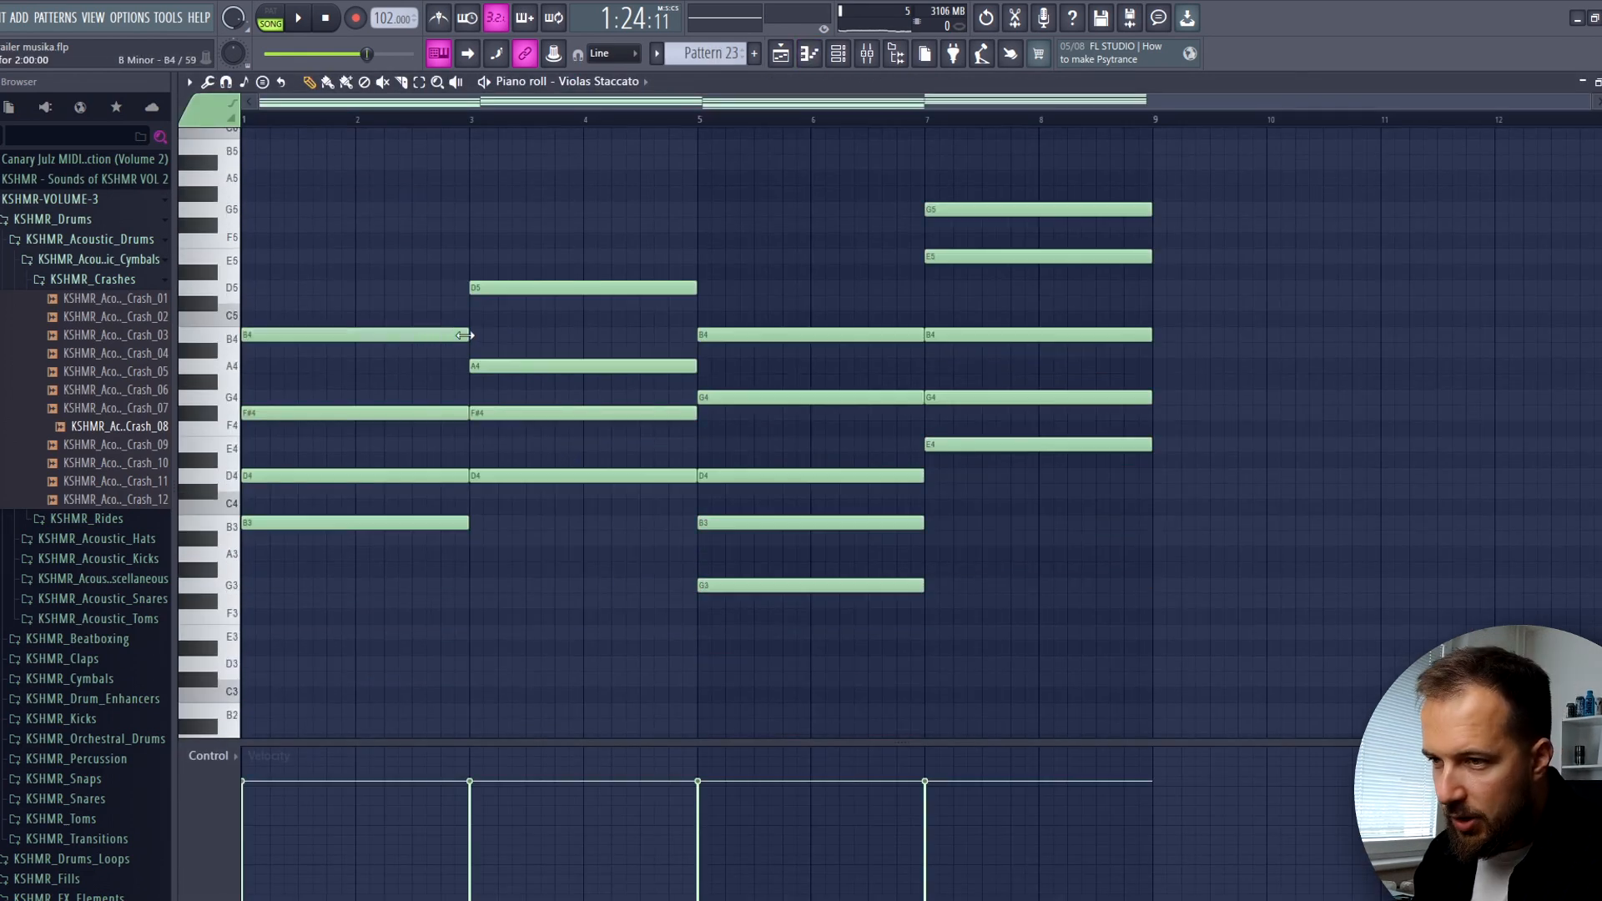
key(ctrl+Up)
scroll(259, 392, up, 2)
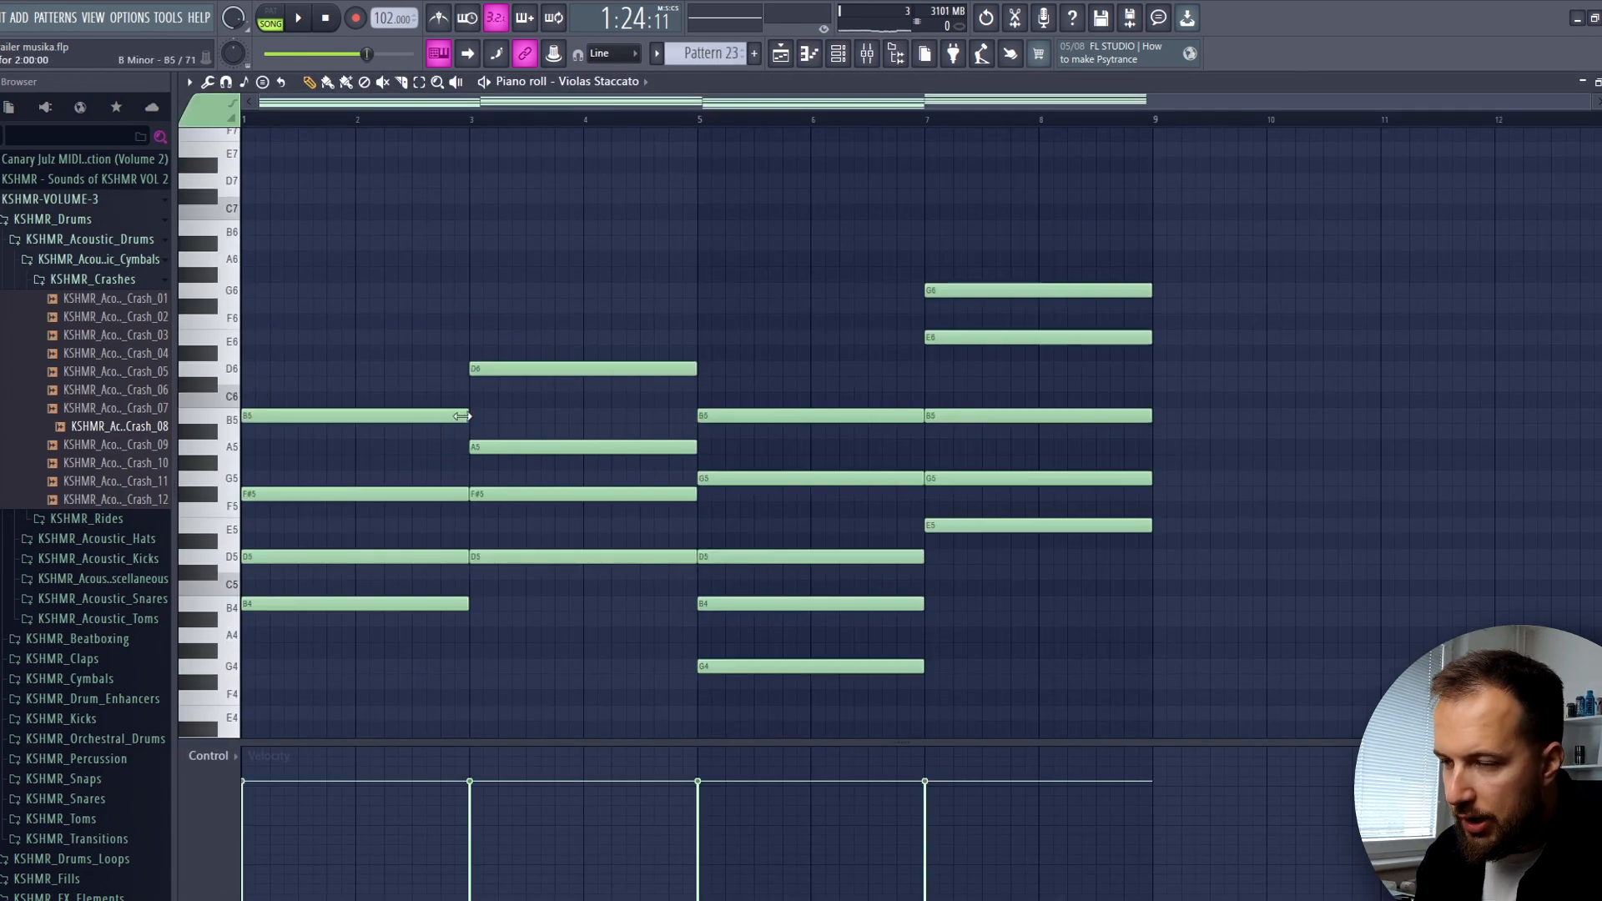
- Rewrite the first Violas Staccato chord as short consecutive notes: B5, F#5, D5, B4, D5, F#5
drag(464, 416, 230, 417)
right_click(260, 494)
click(262, 494)
right_click(277, 557)
click(277, 556)
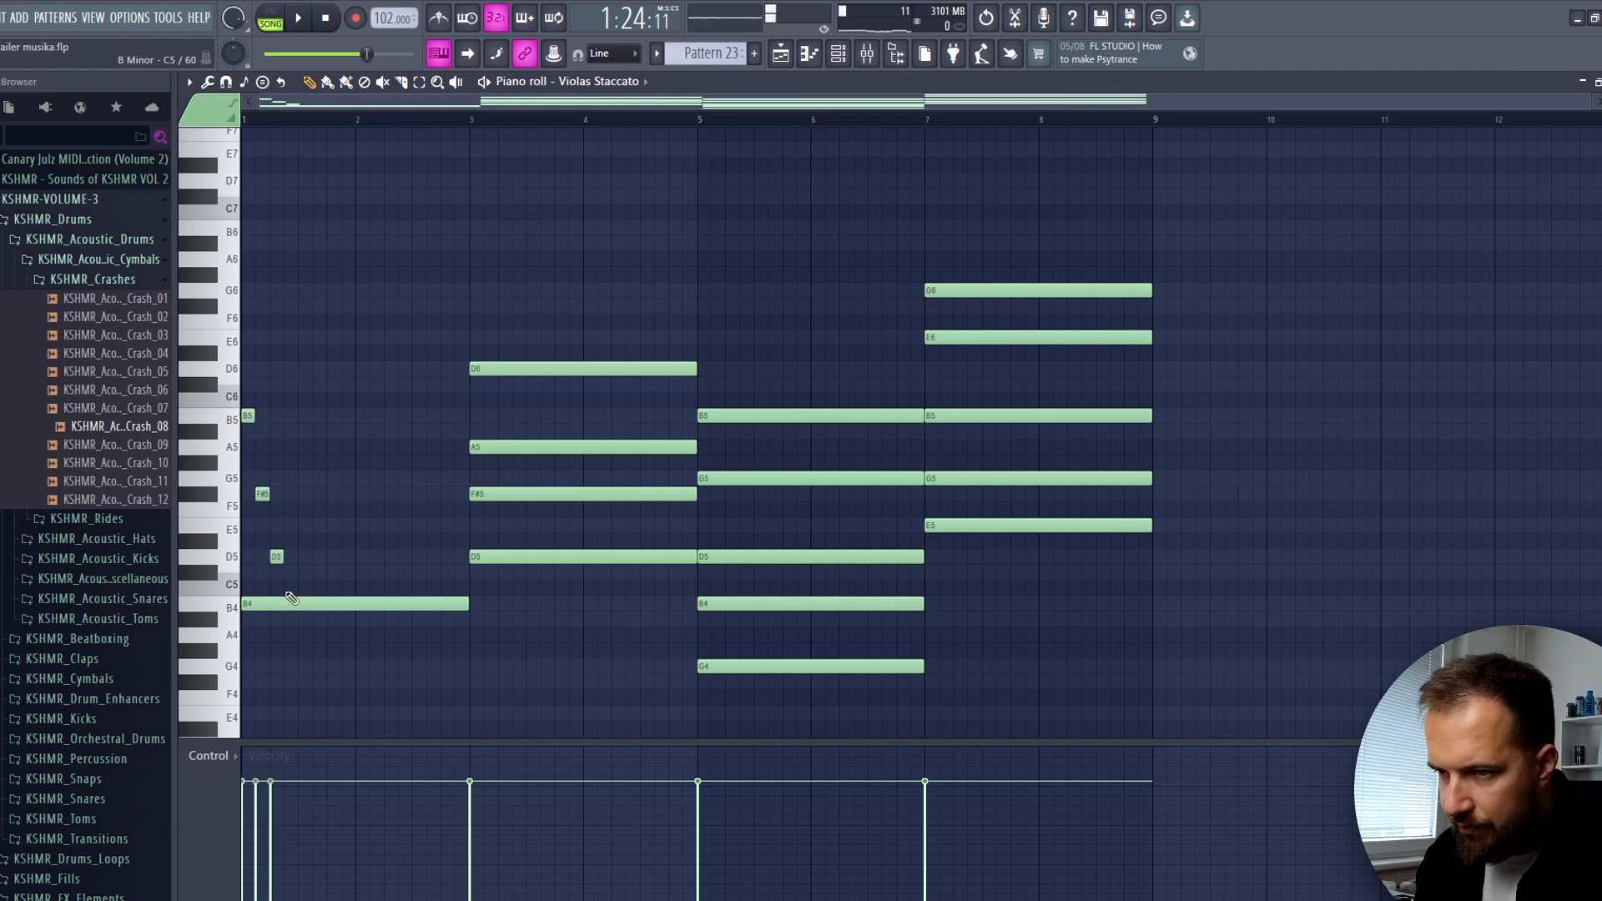
right_click(291, 603)
click(291, 603)
click(305, 556)
click(319, 494)
key(l)
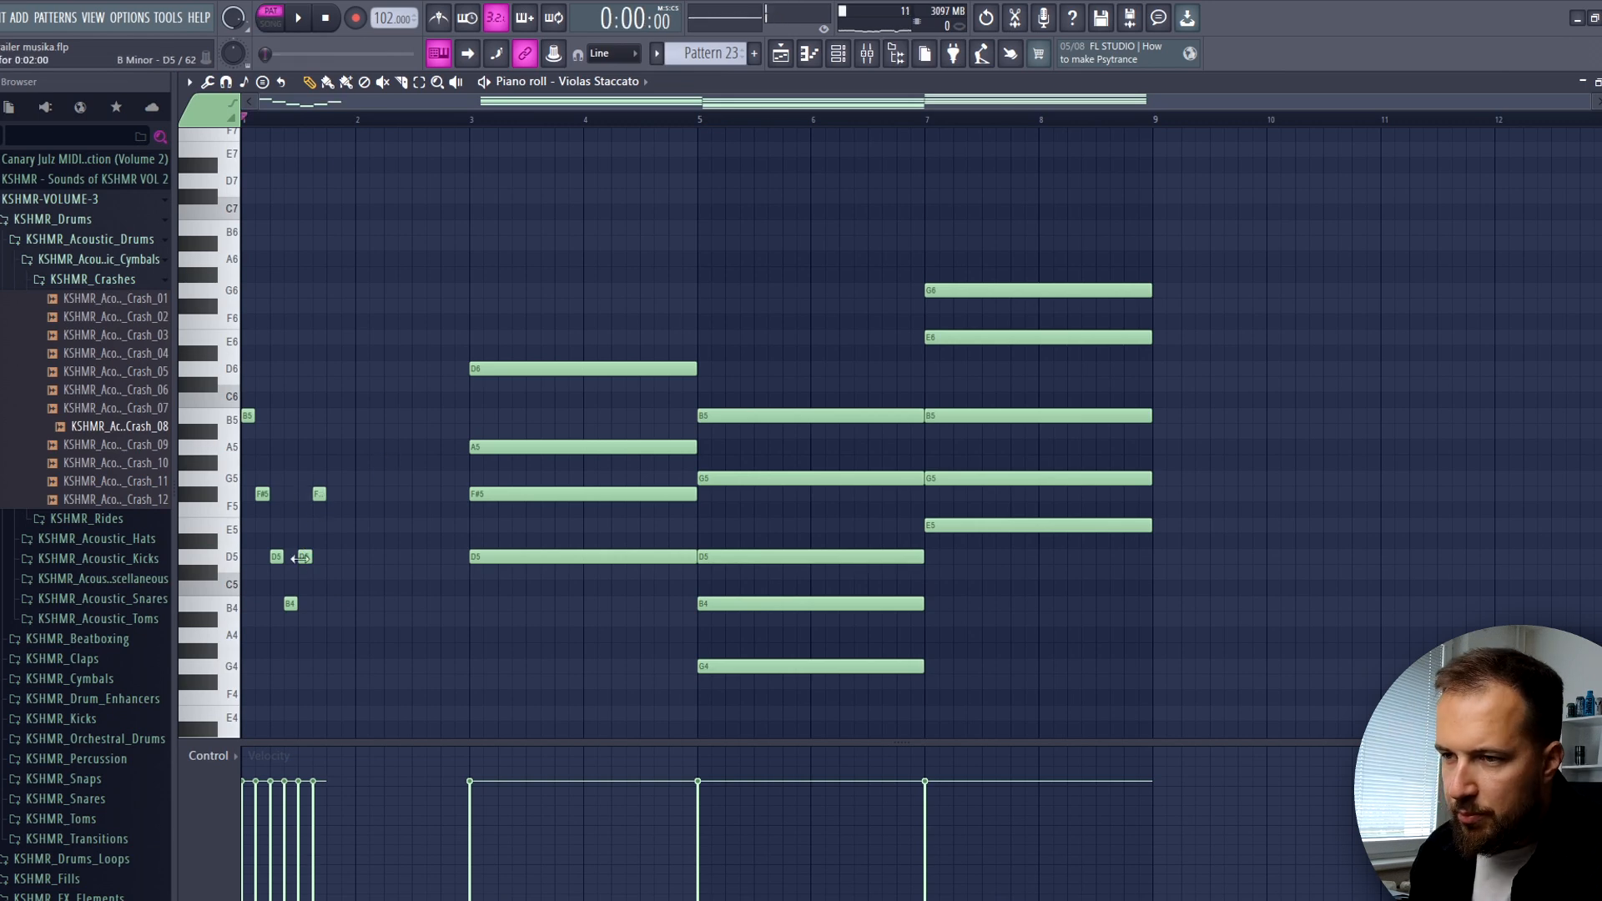
- Start the arpeggio with a D6, shift the other notes one step later and end the bar with B5
click(247, 370)
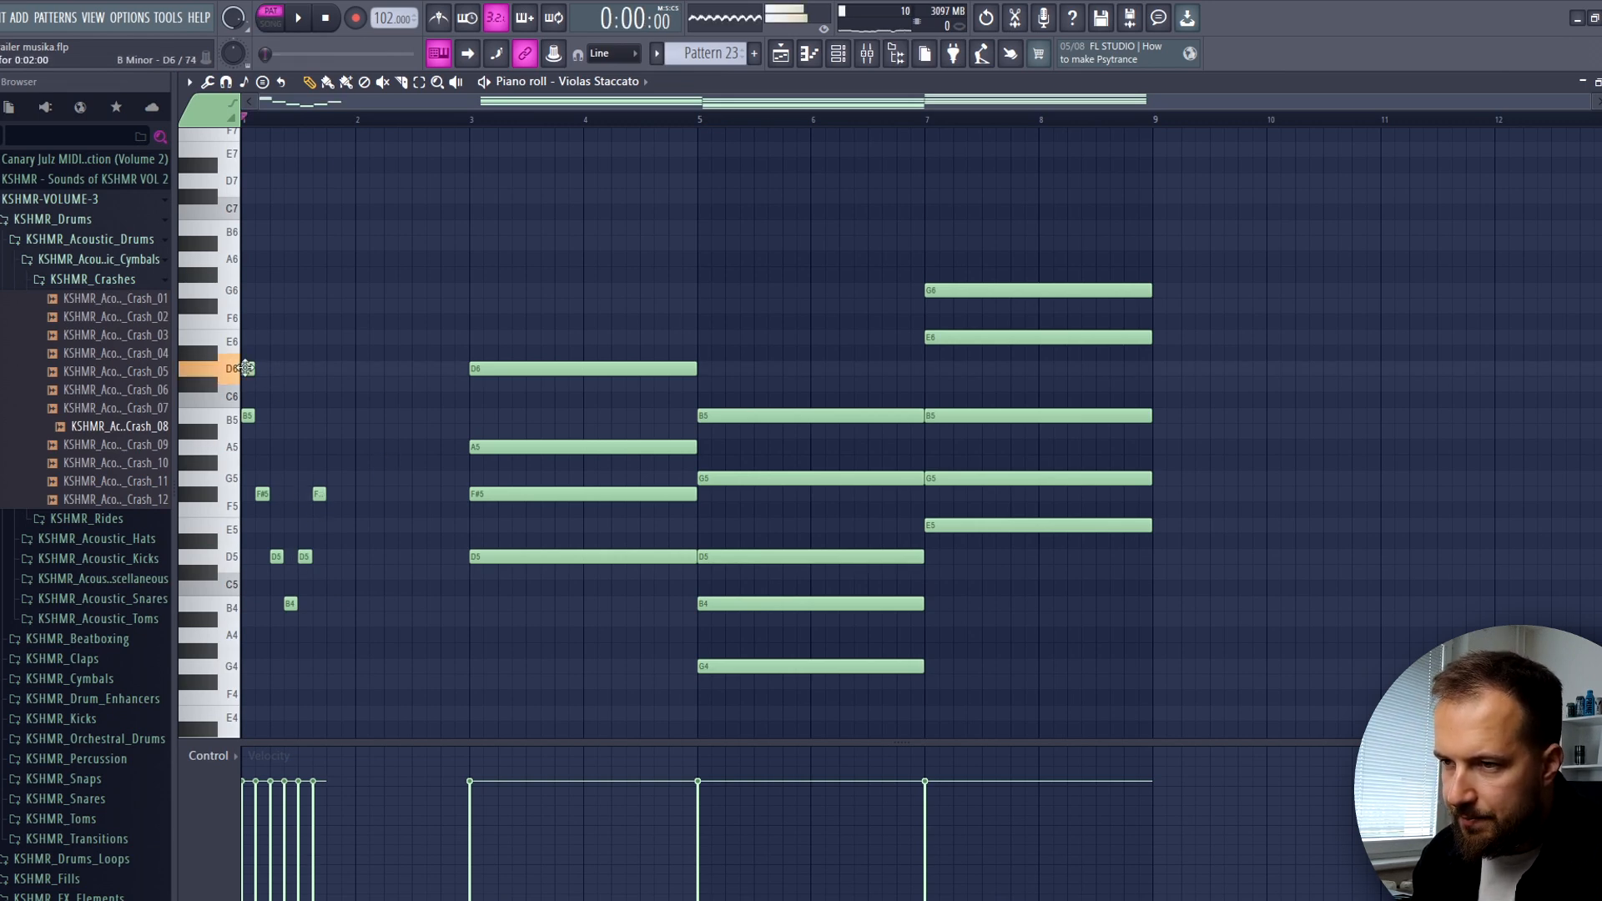
drag(373, 393, 242, 639)
drag(247, 415, 261, 414)
click(342, 485)
click(331, 496)
click(340, 415)
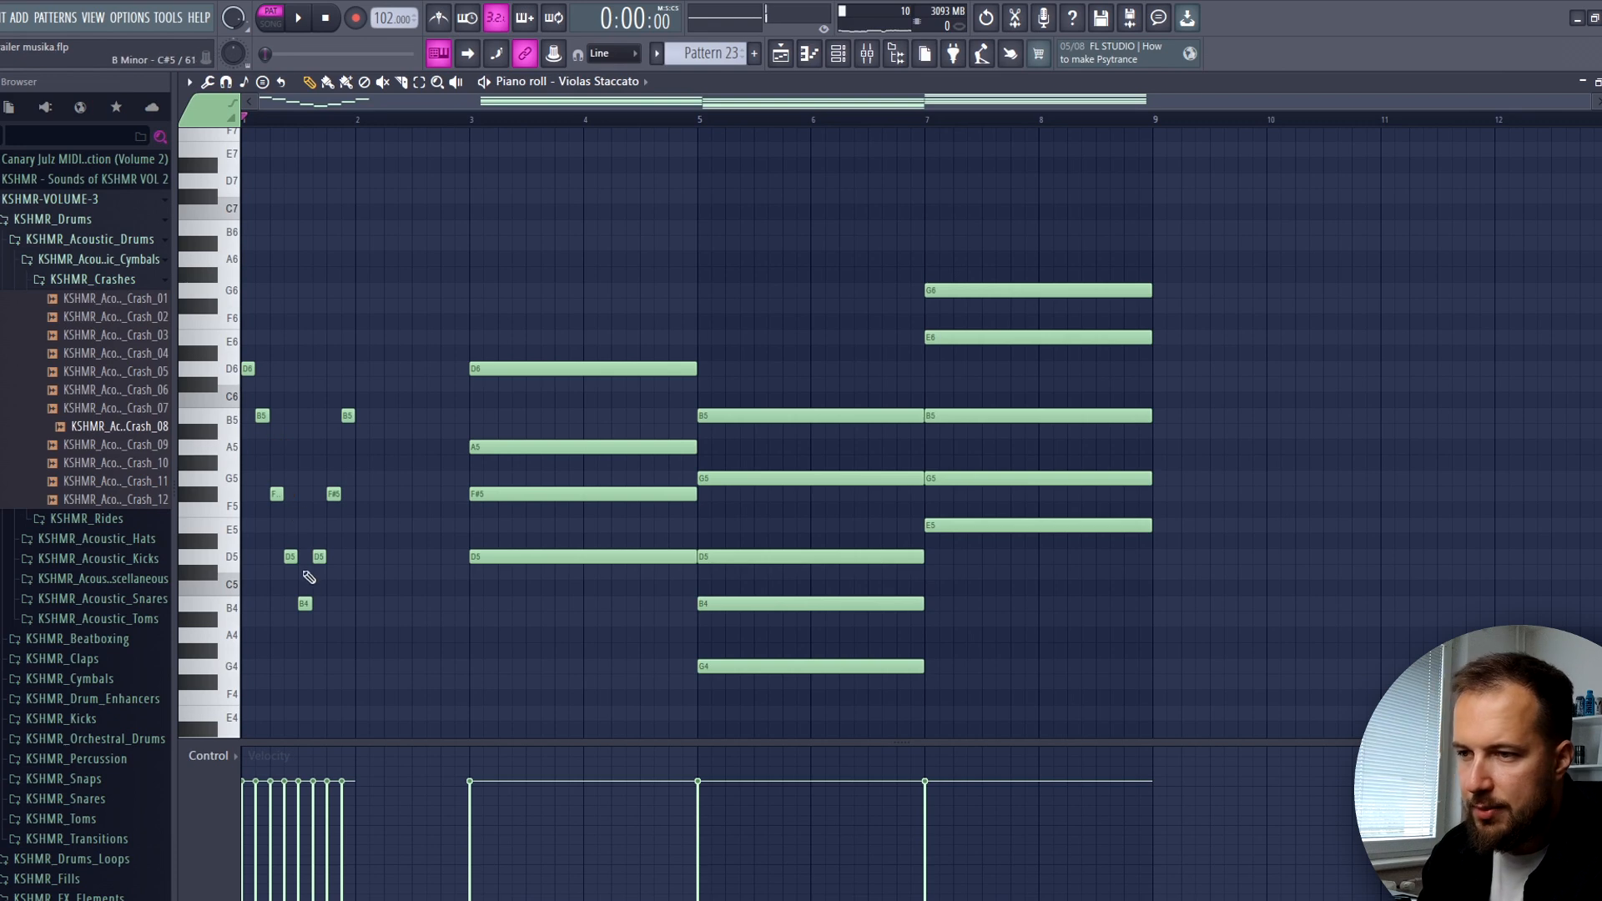
- Play the eight-note arpeggio, then select it and compress it to half its length
key(space)
drag(389, 317, 250, 600)
key(space)
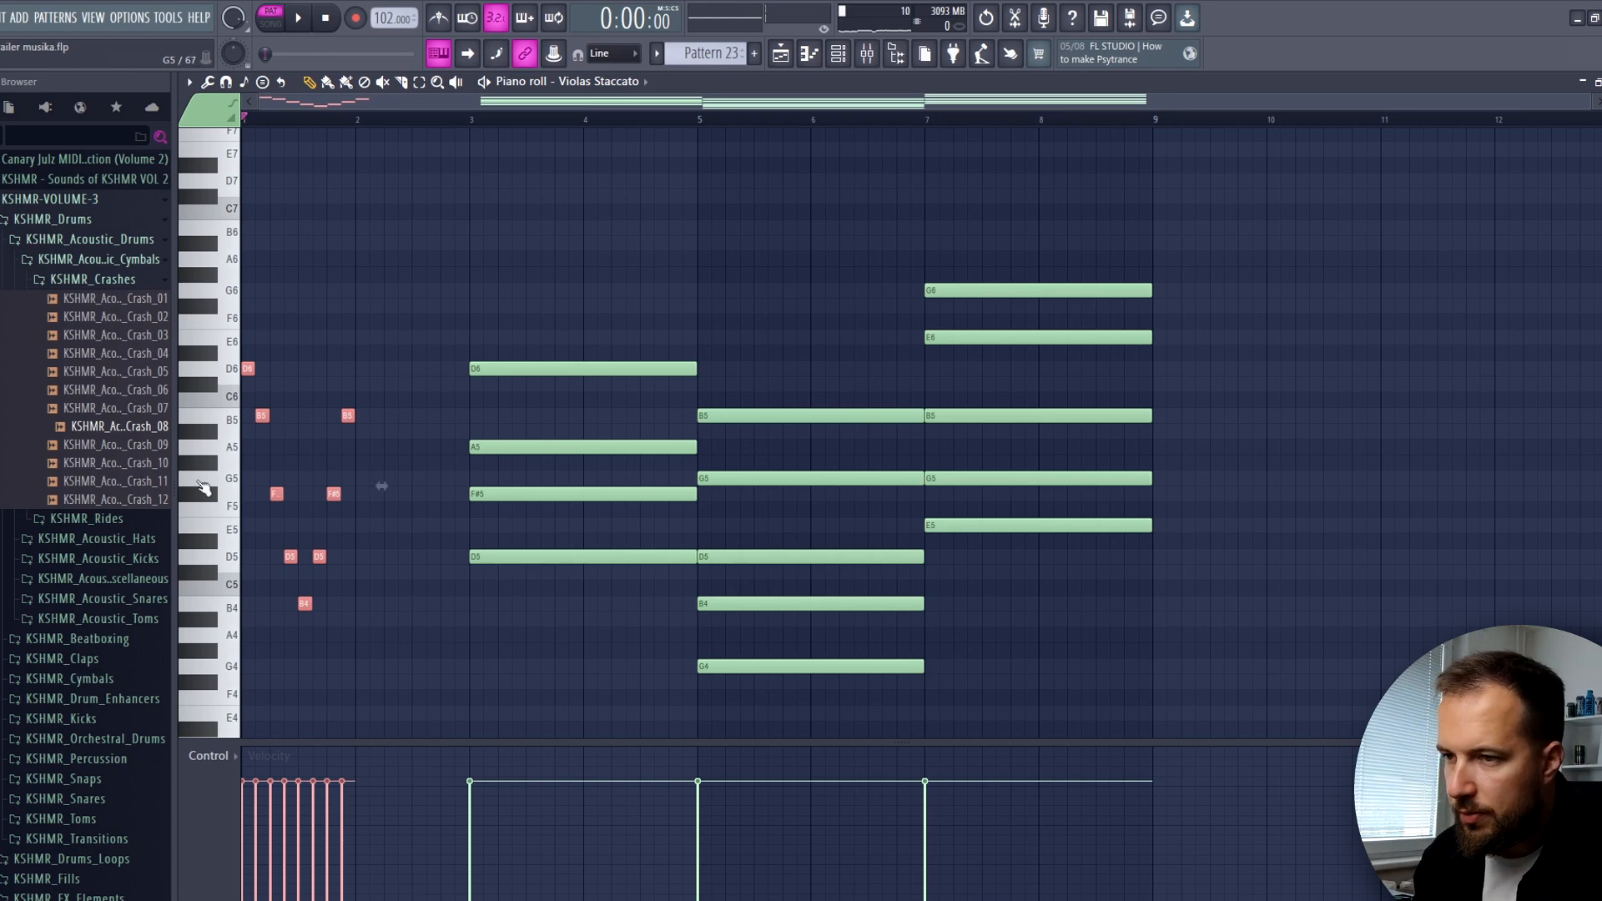
drag(380, 486, 325, 486)
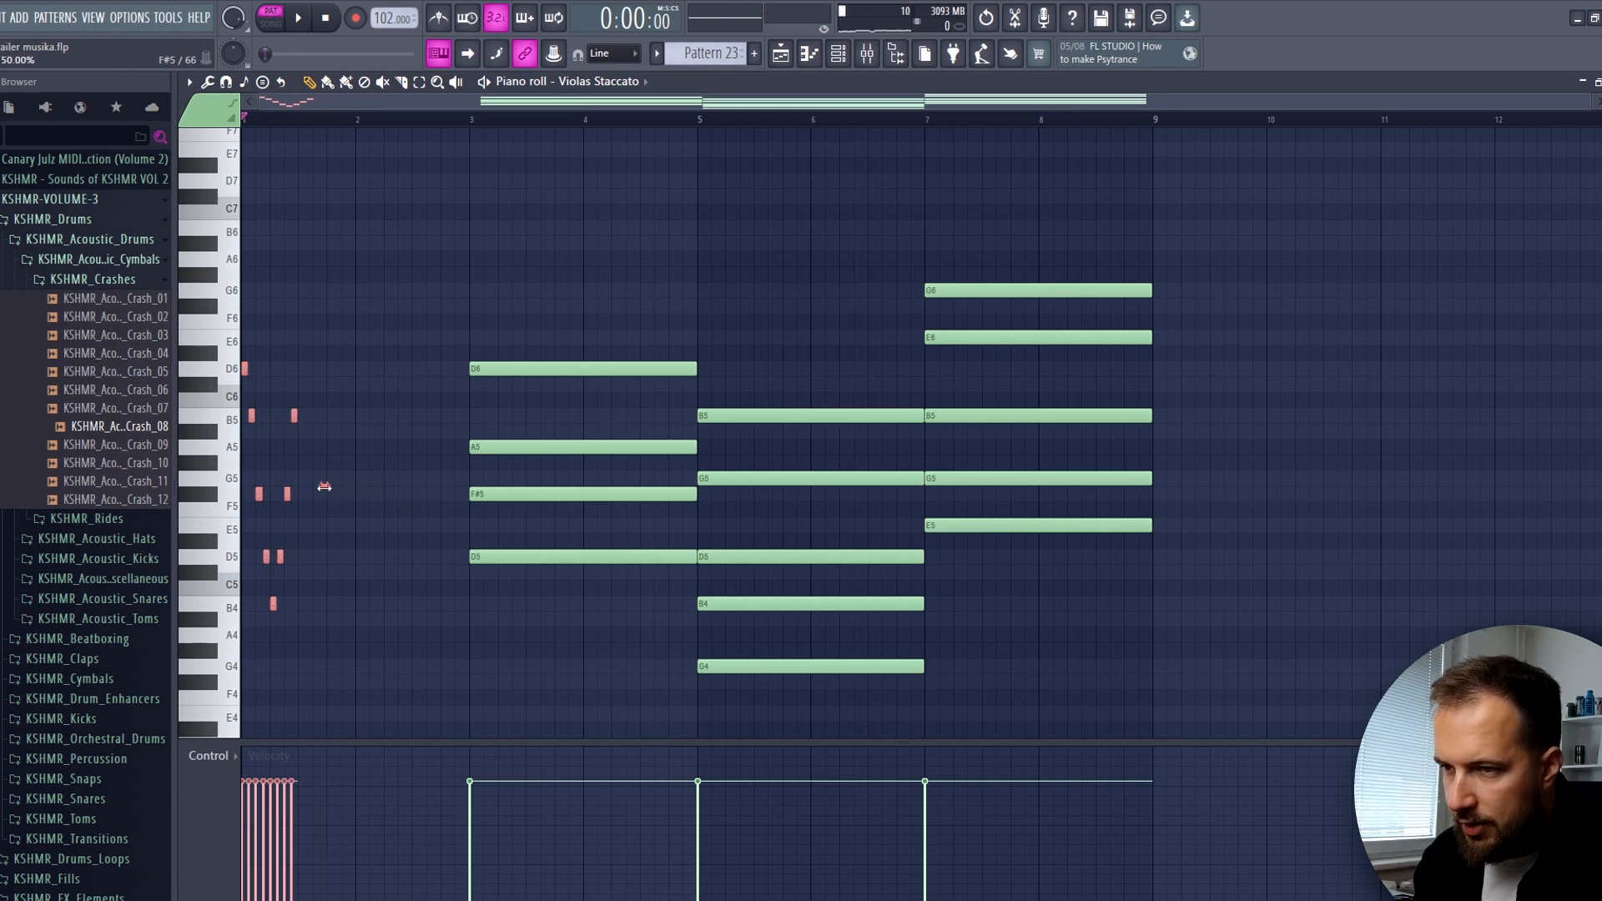
- Duplicate the compressed arpeggio three times to fill bars 1 and 2 while it plays
key(space)
key(ctrl+b)
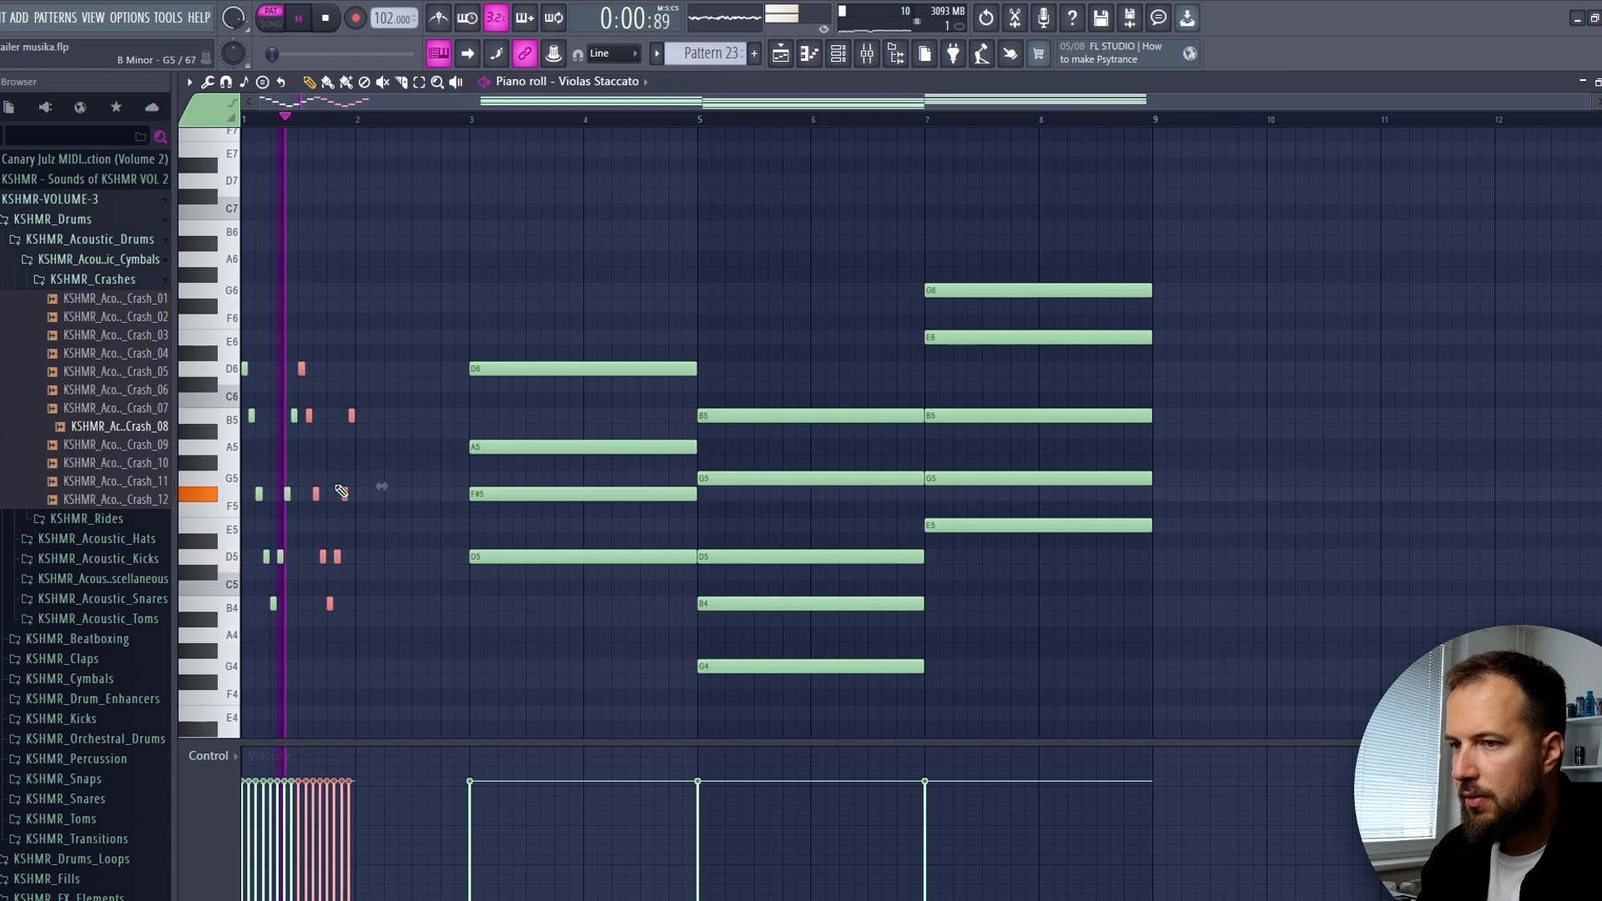
key(ctrl+b)
key(ctrl+b)
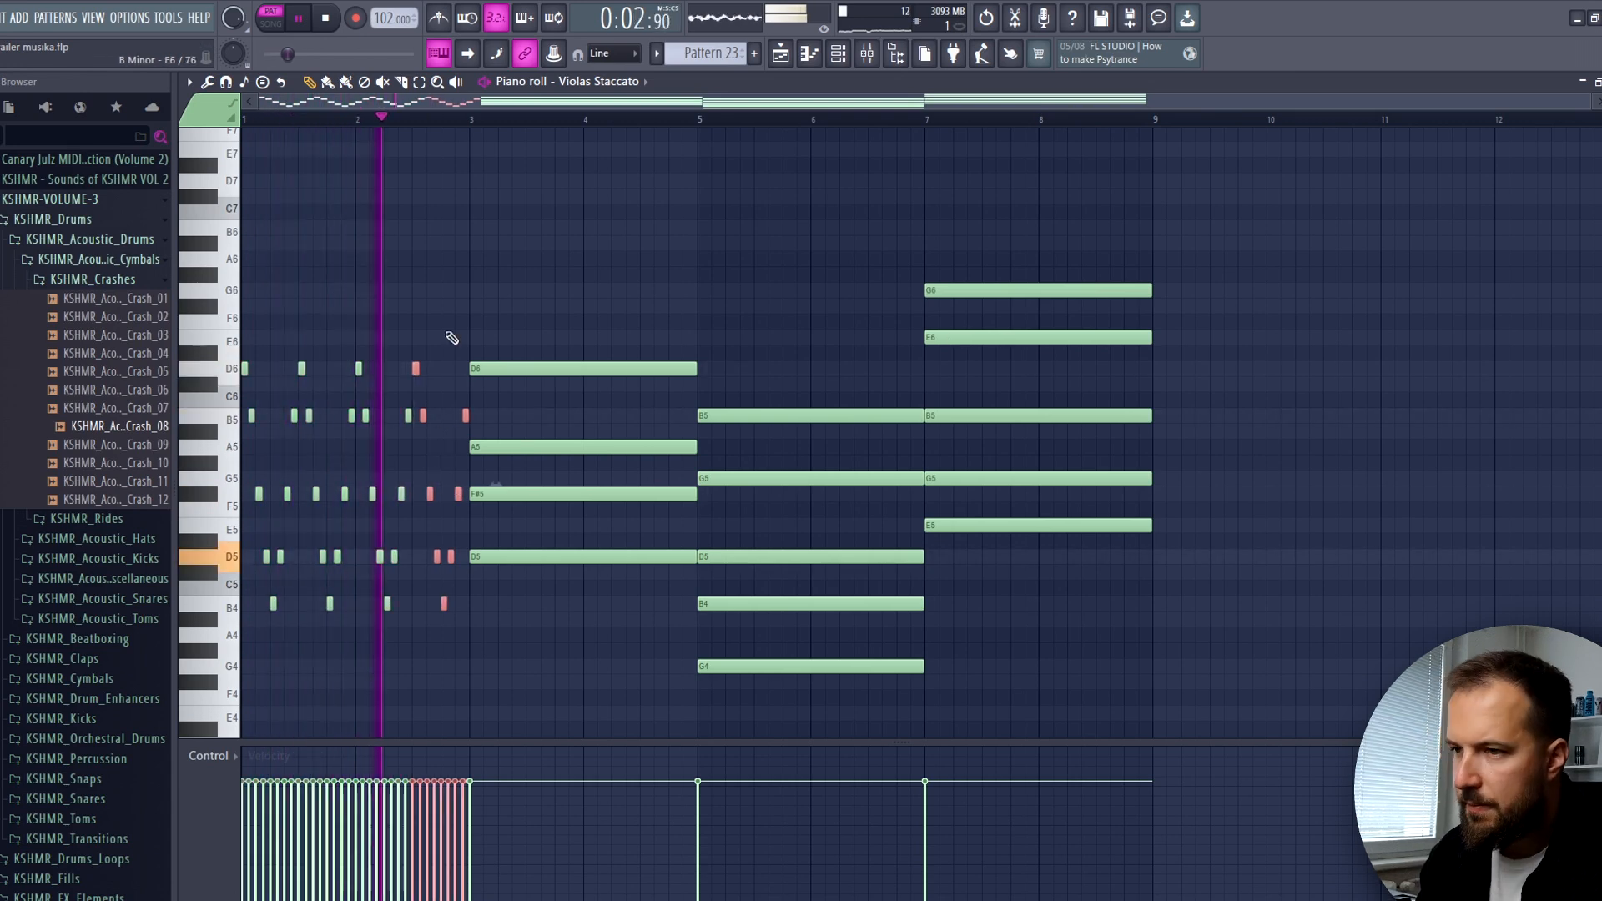
- Transpose the whole two-bar arpeggio down one octave and play it
key(ctrl+d)
drag(467, 350, 242, 613)
key(space)
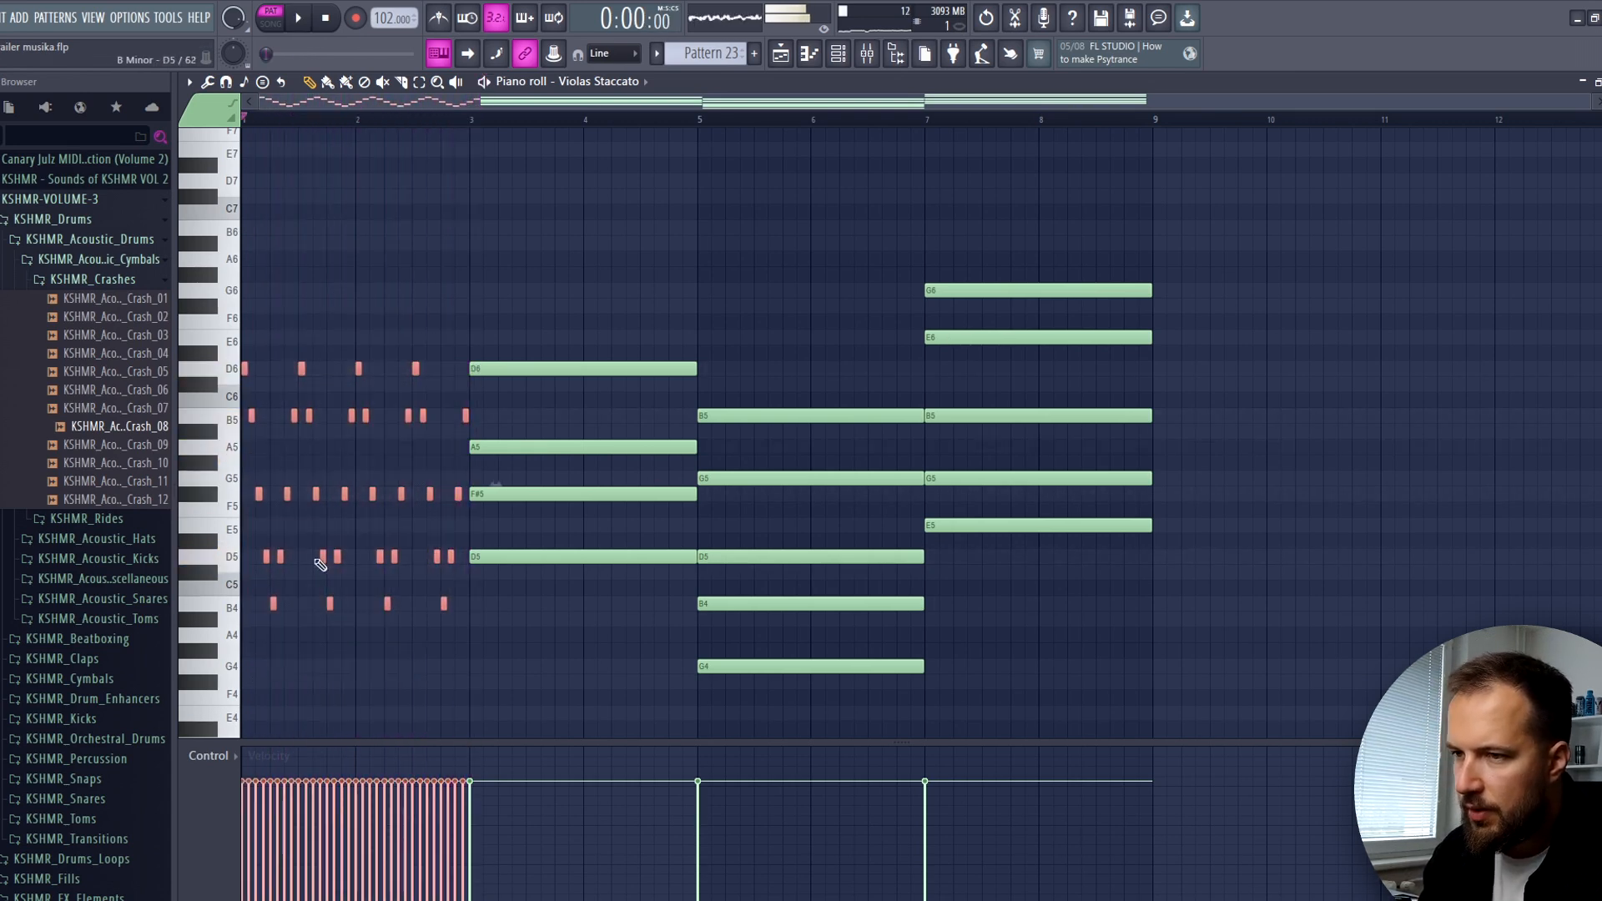
key(ctrl+Down)
scroll(565, 350, down, 2)
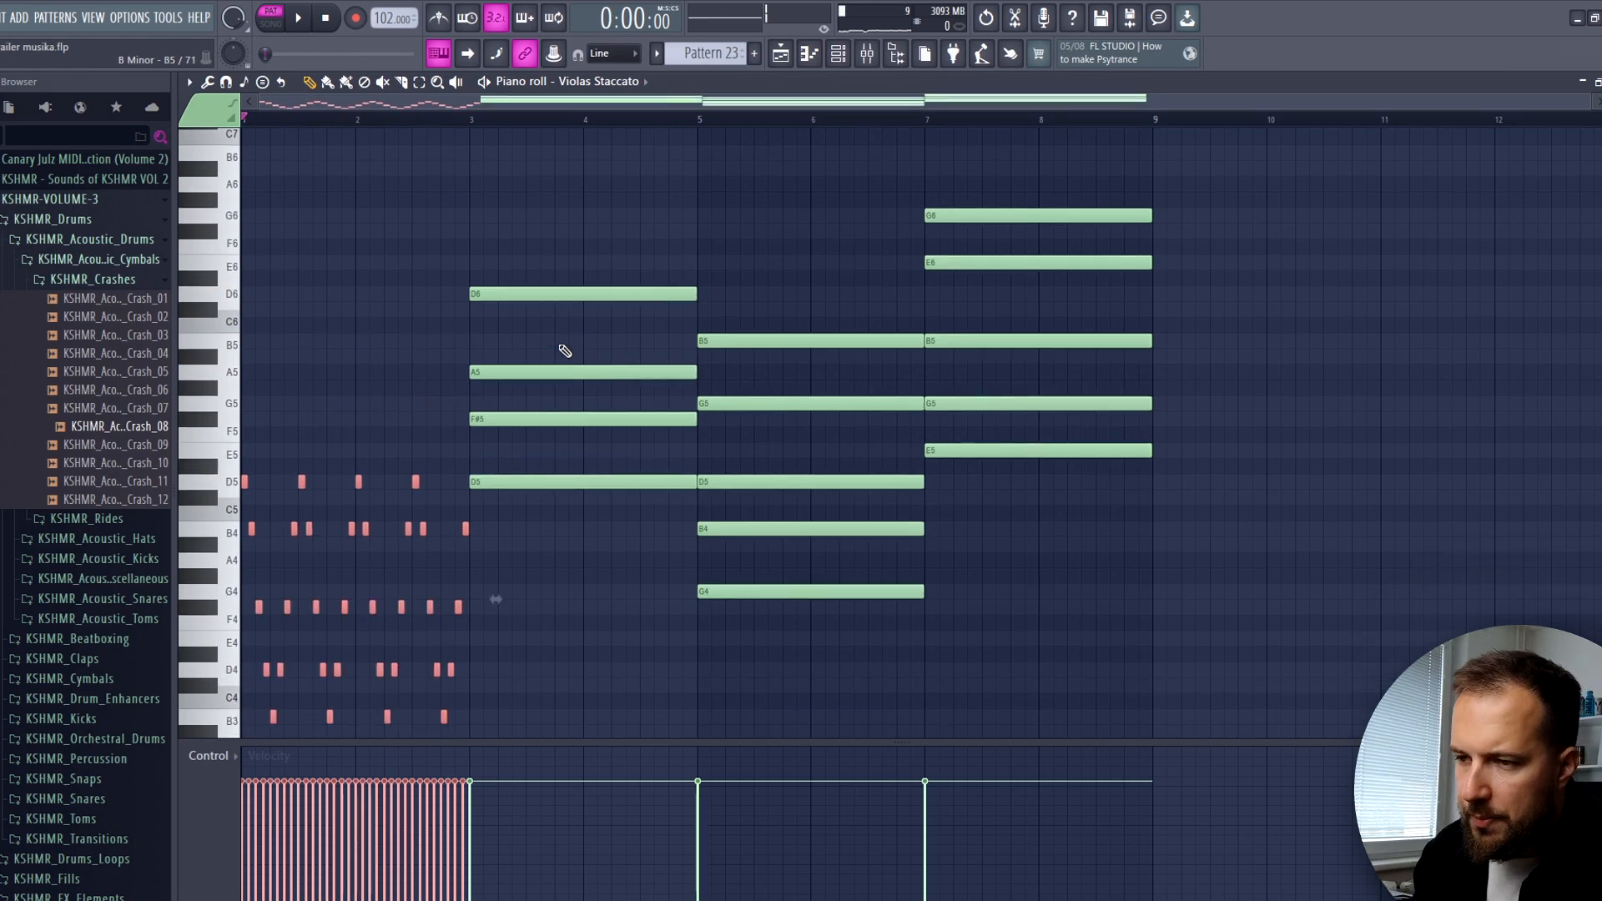
key(space)
scroll(517, 372, down, 2)
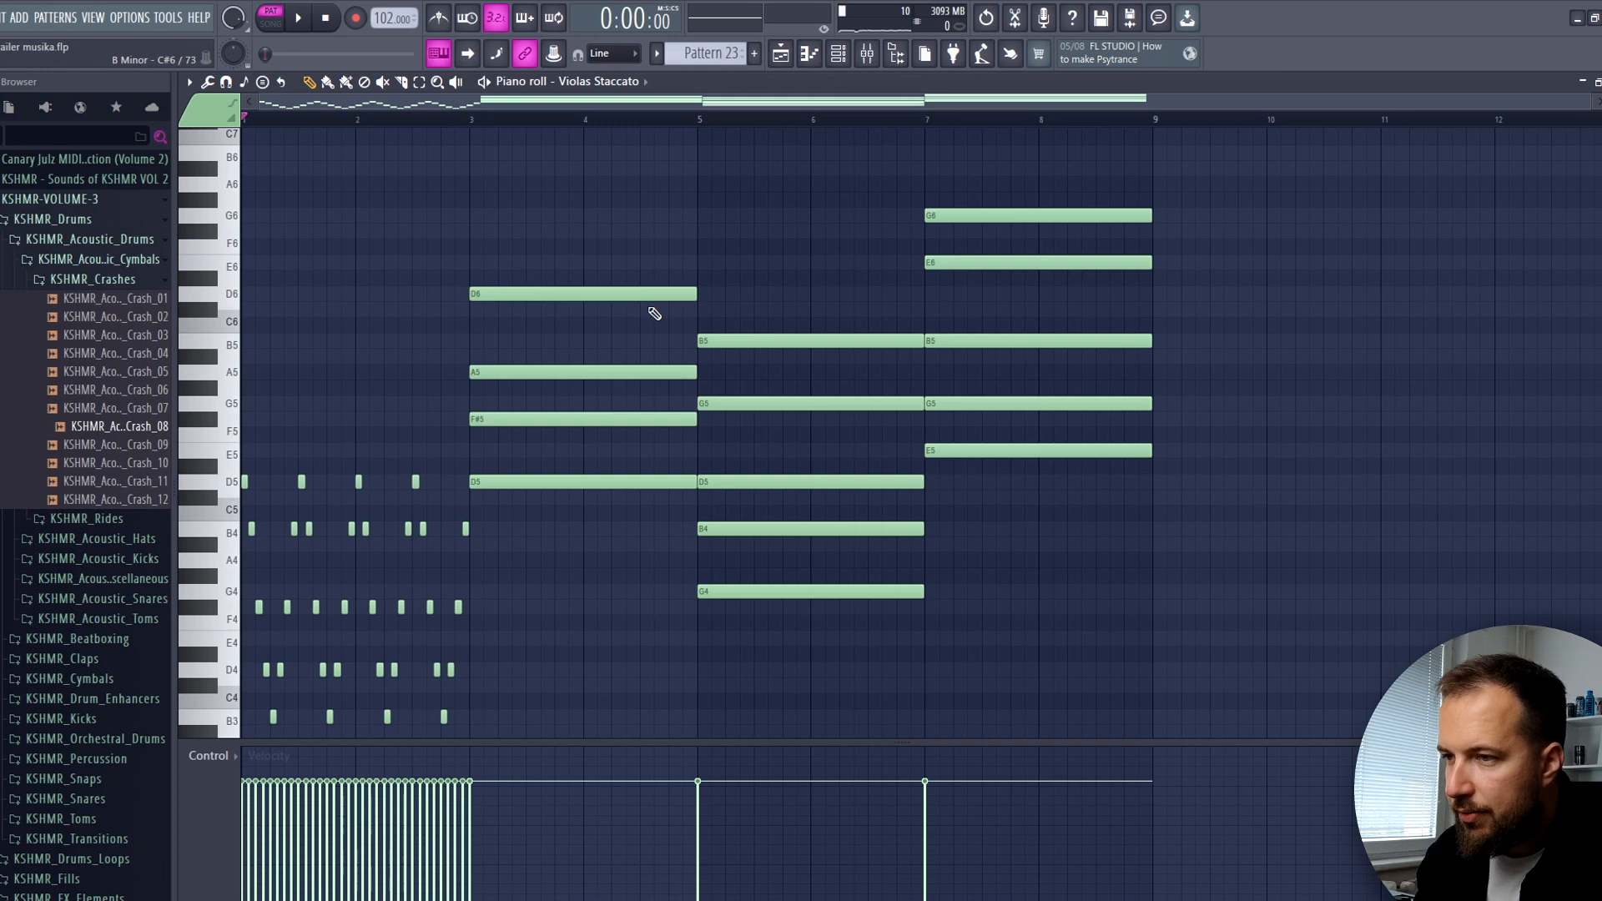
mouse_move(695, 296)
mouse_down()
mouse_move(450, 300)
mouse_move(673, 309)
mouse_up()
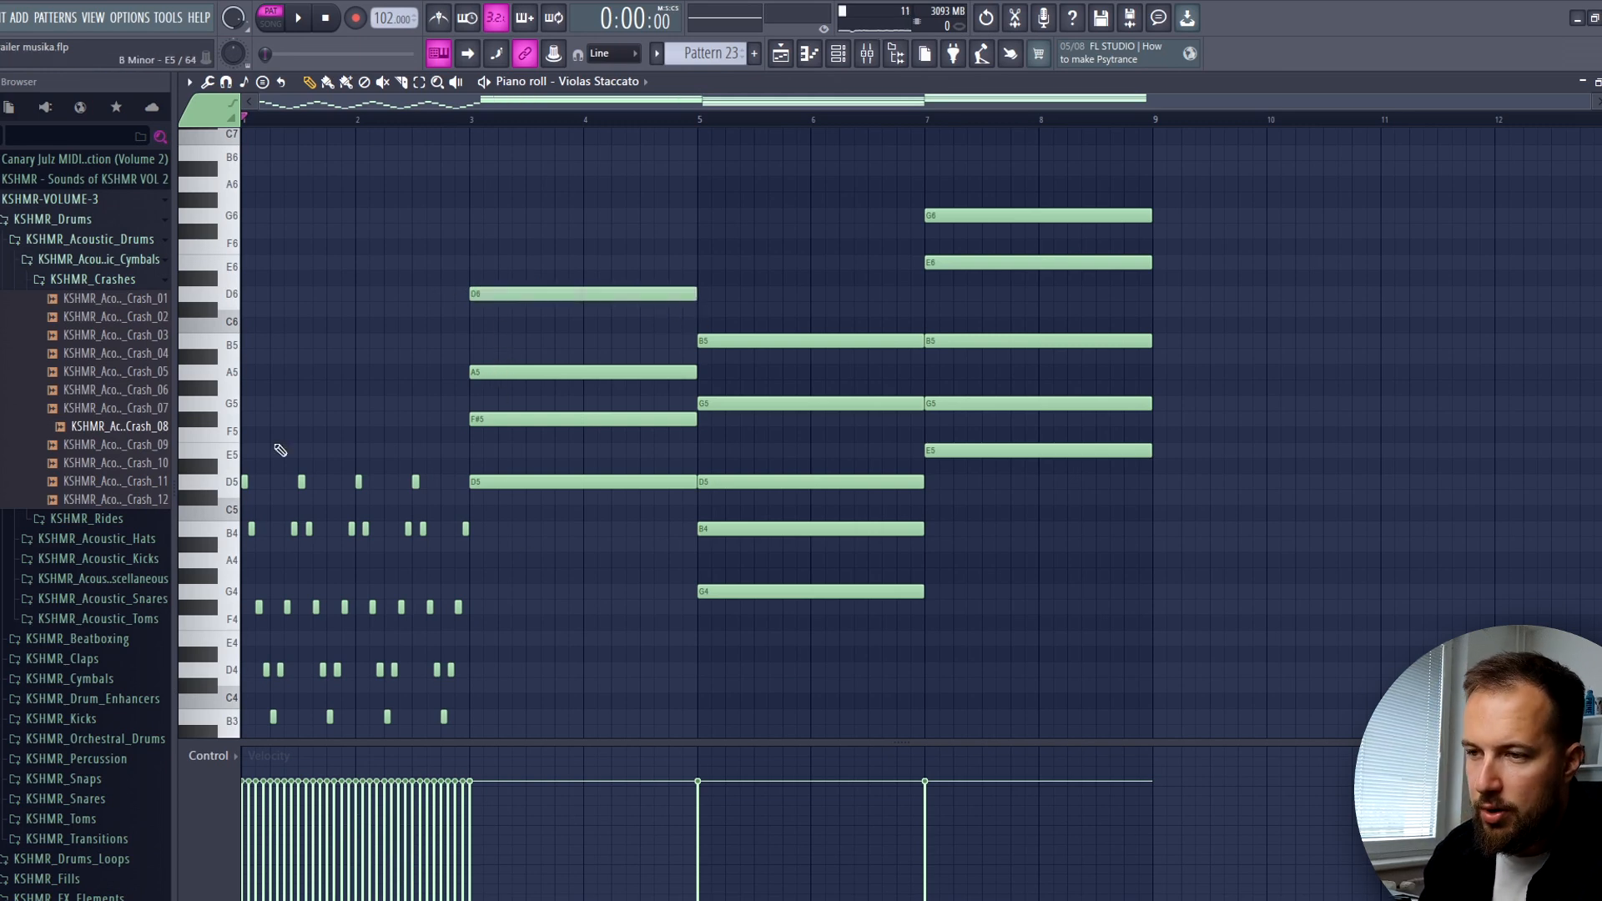
- Undo the manual arpeggio edits back to the sustained Violas Staccato chords
scroll(834, 434, up, 2)
key(ctrl+z)
scroll(553, 358, down, 2)
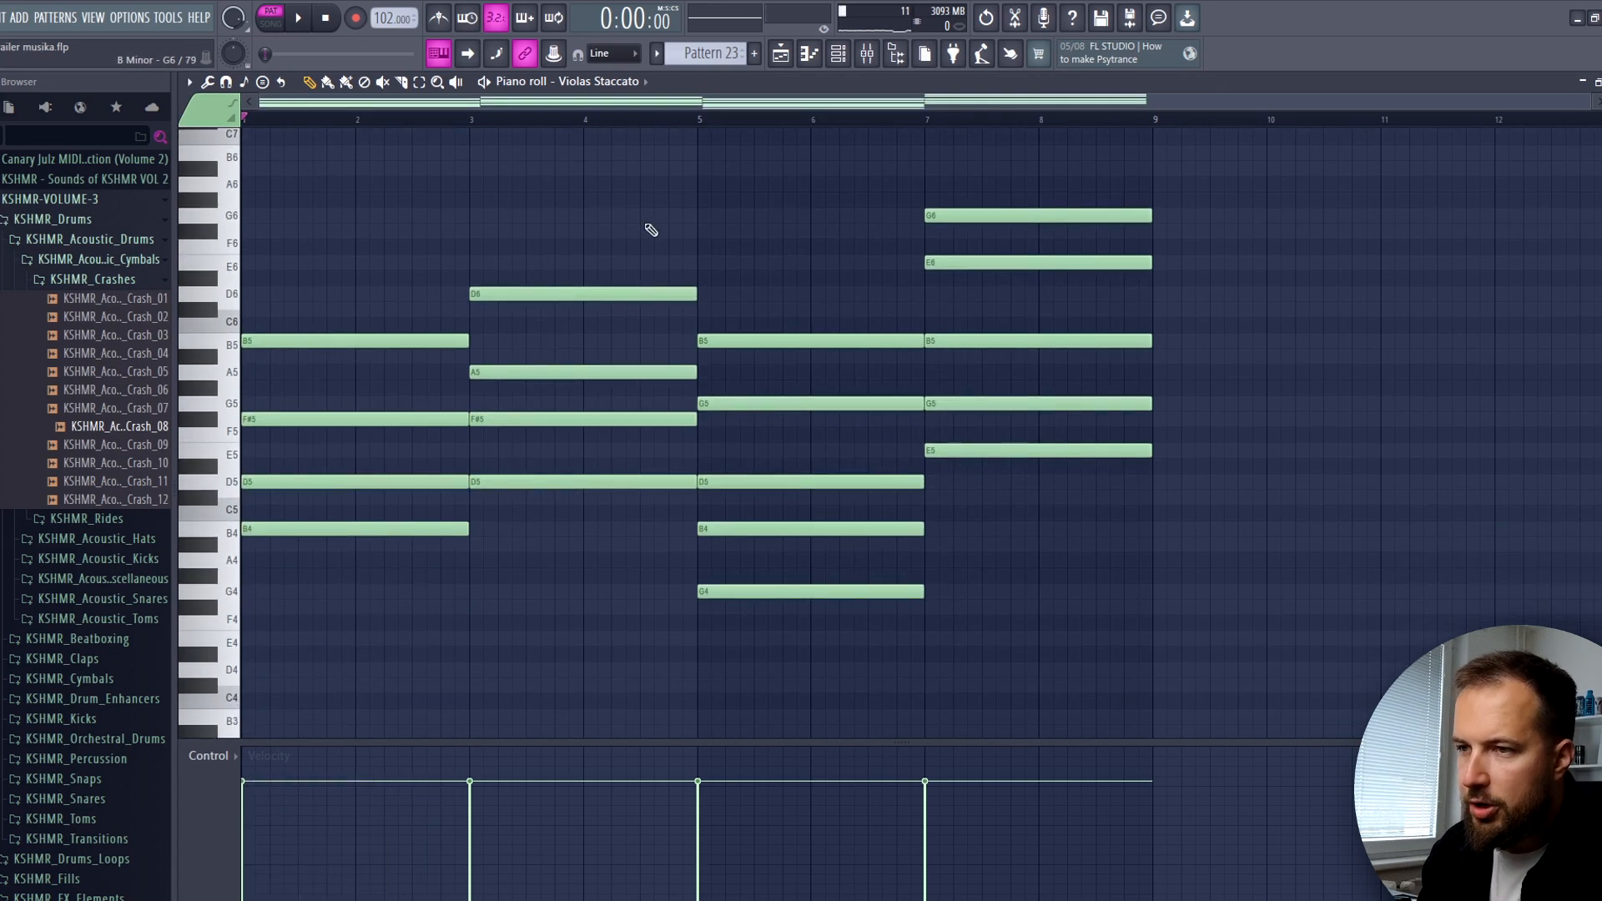
- Run the Arpeggiate tool on the Violas Staccato chords and audition the 1 1 3 2 and 1 2 3 presets during playback
click(207, 81)
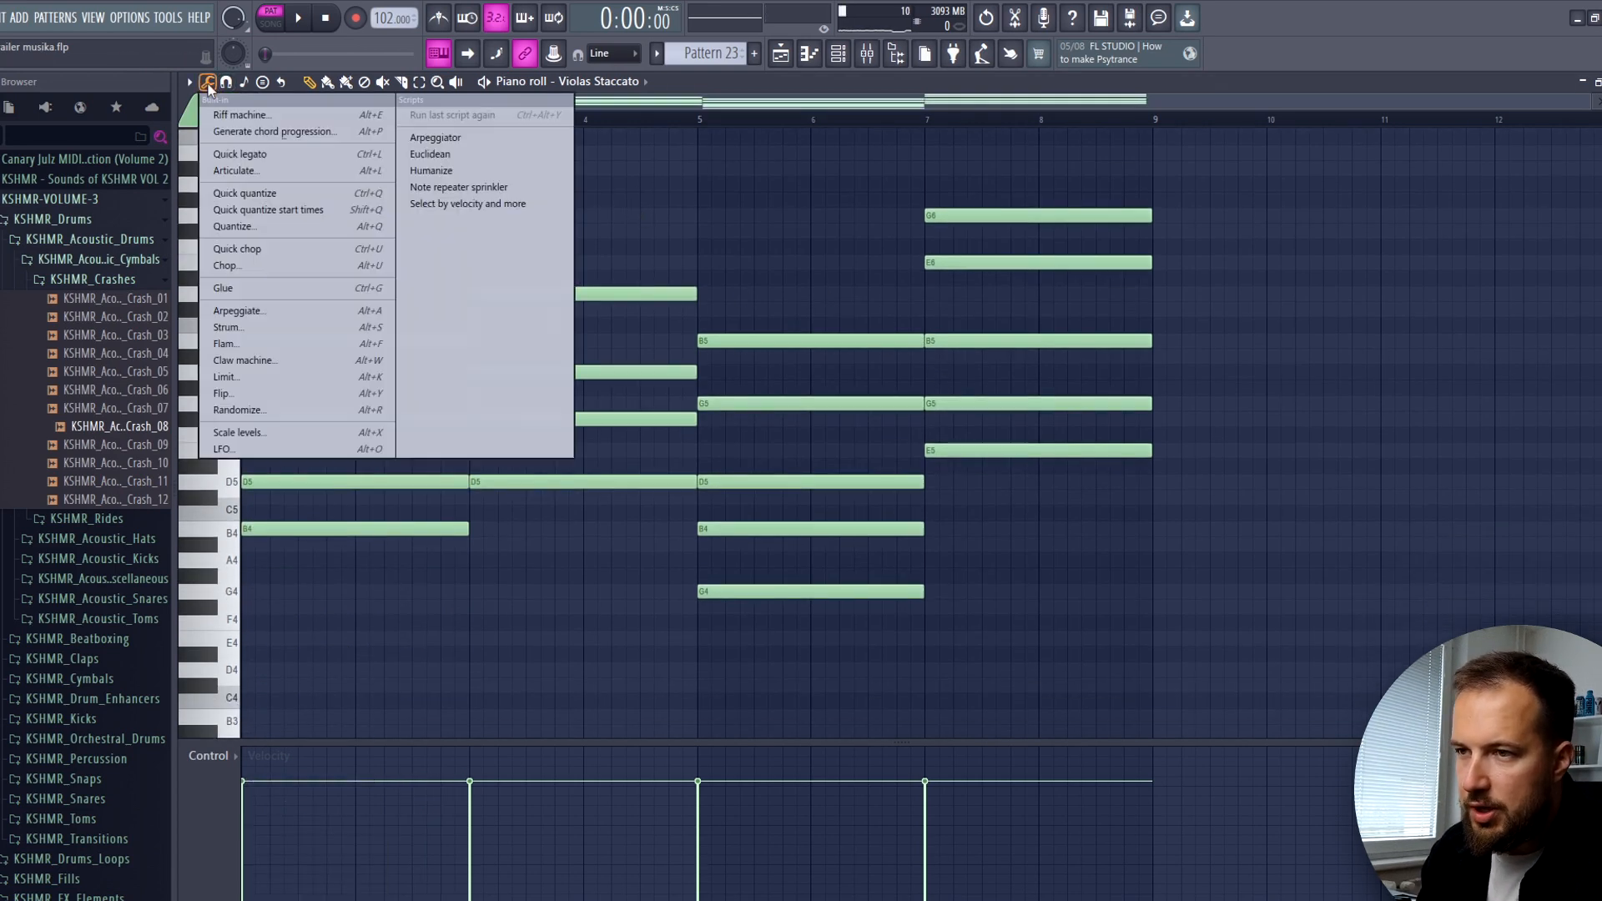
click(259, 310)
key(space)
click(906, 346)
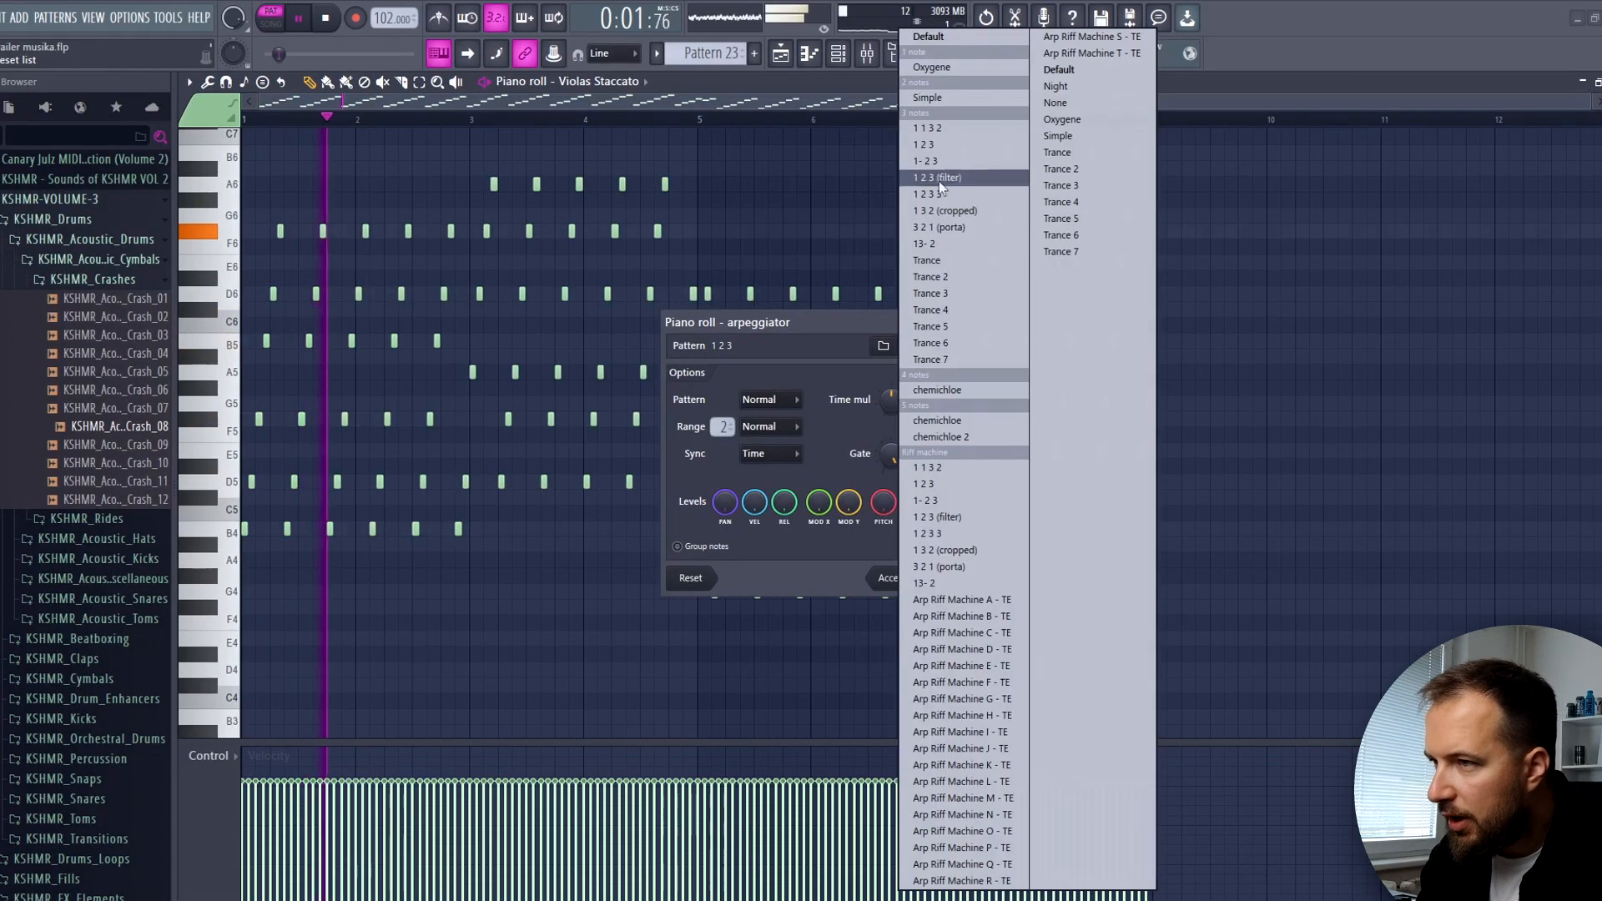
click(945, 131)
click(909, 345)
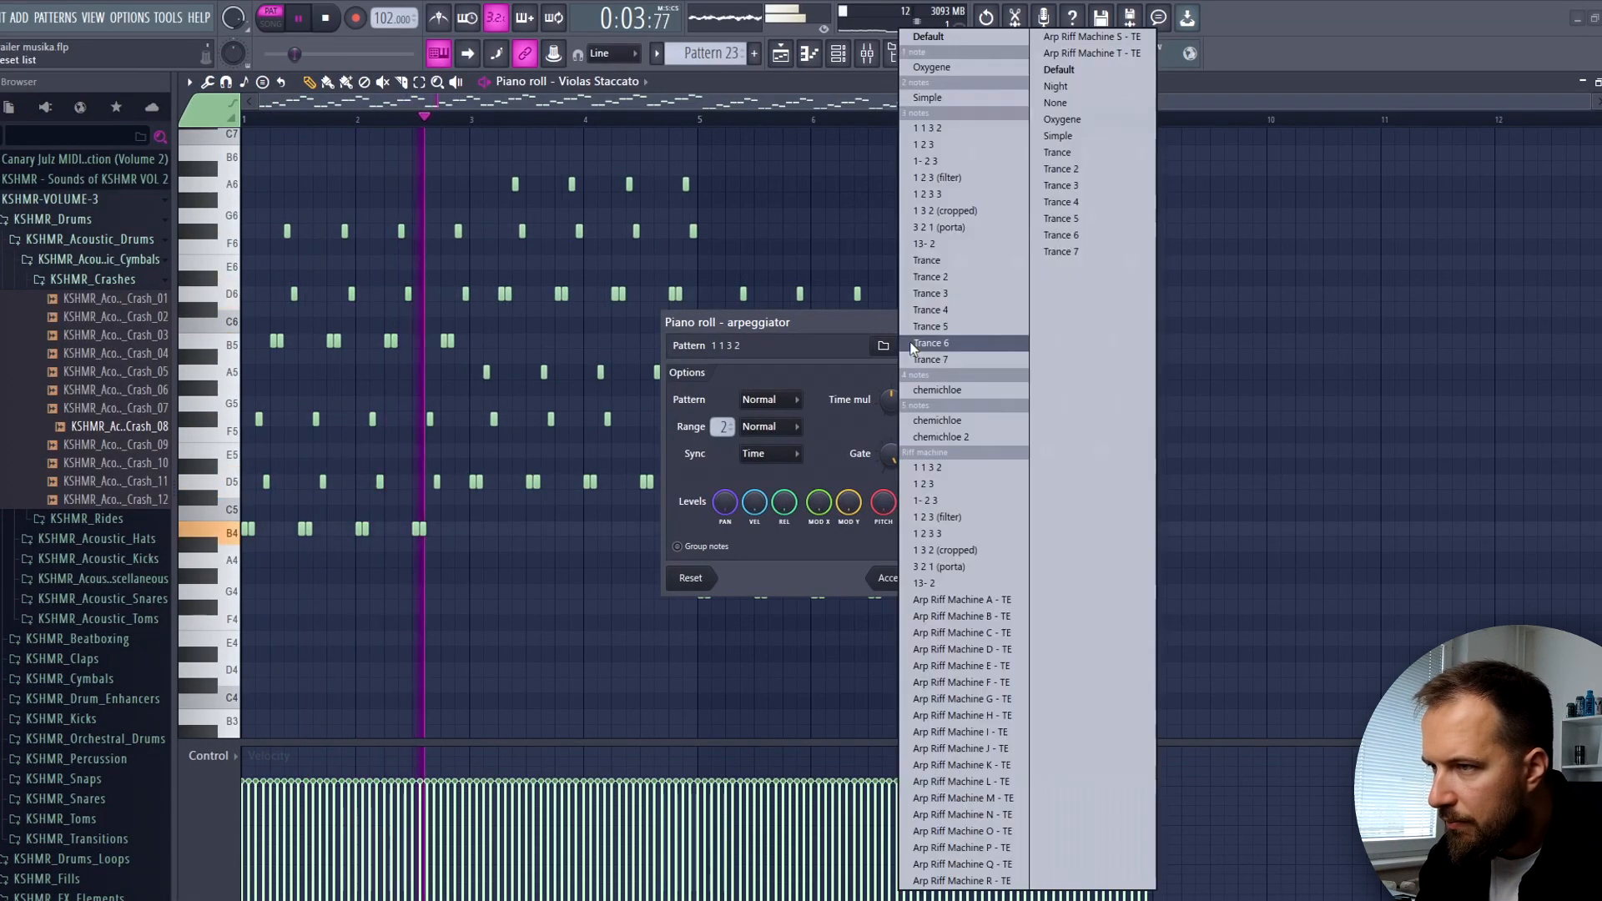
click(926, 144)
click(909, 342)
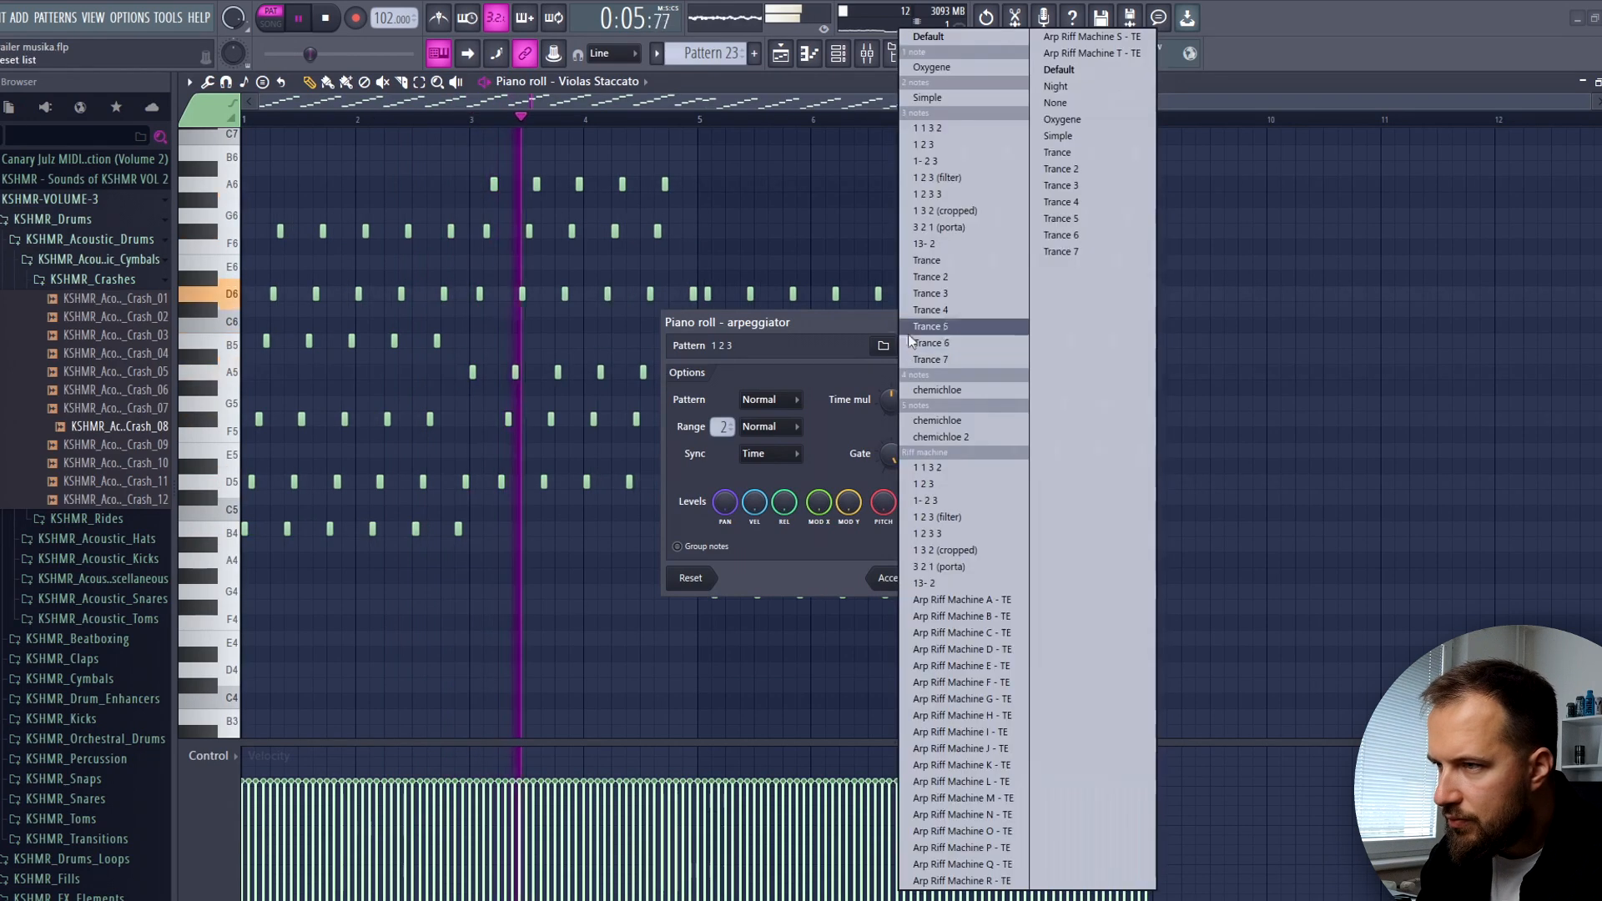
click(945, 148)
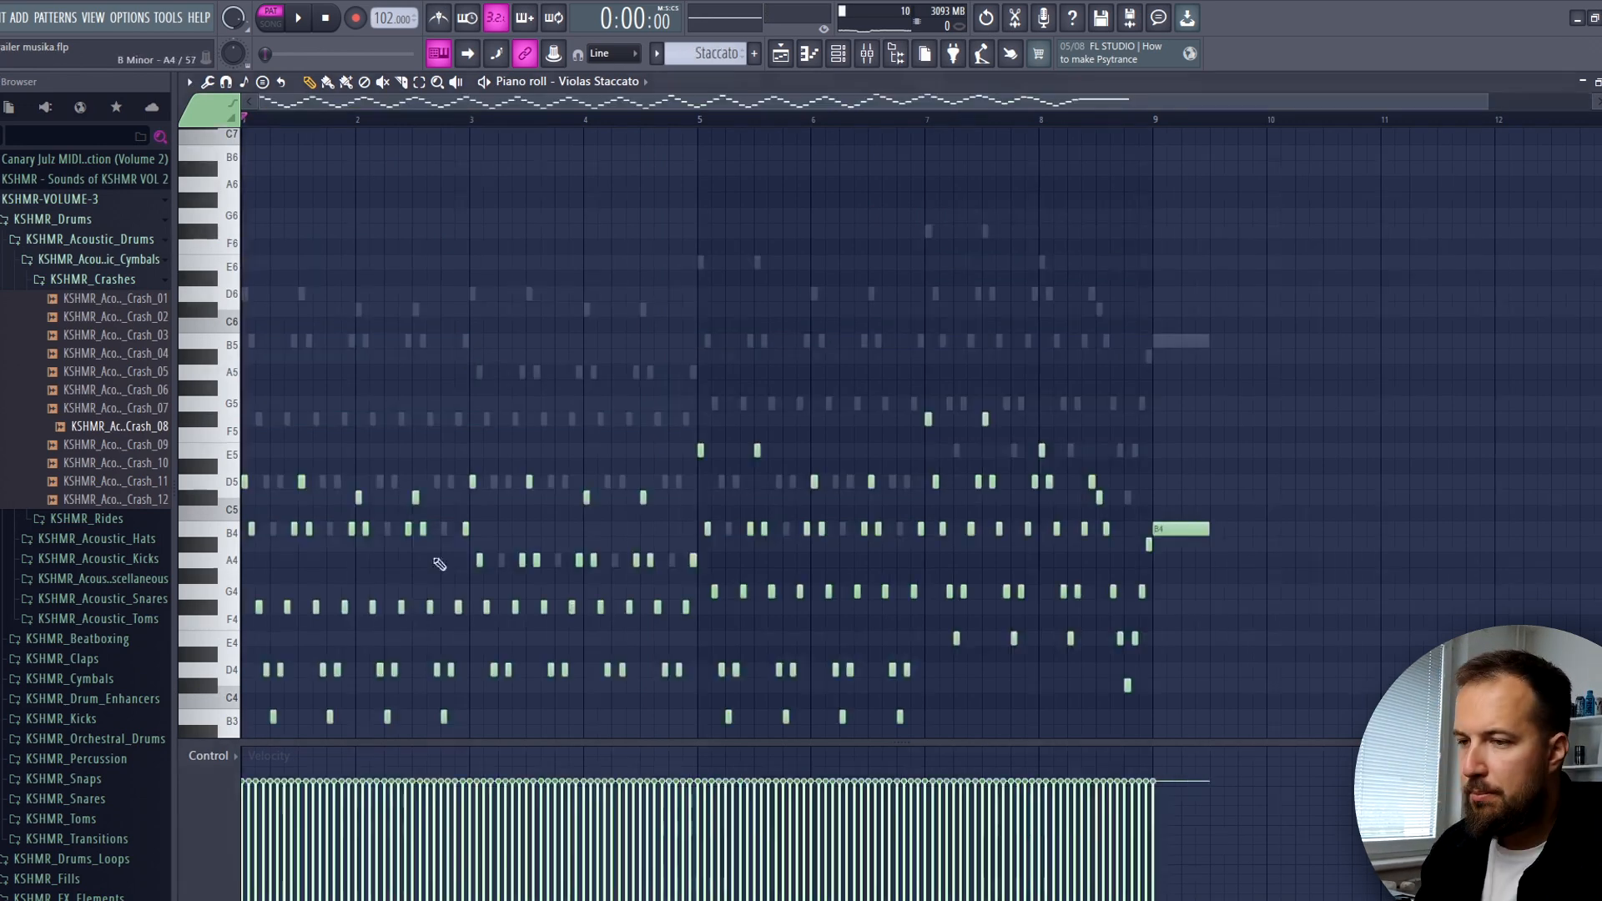
- Play the Staccato pattern and follow its Violas Staccato notes
click(300, 18)
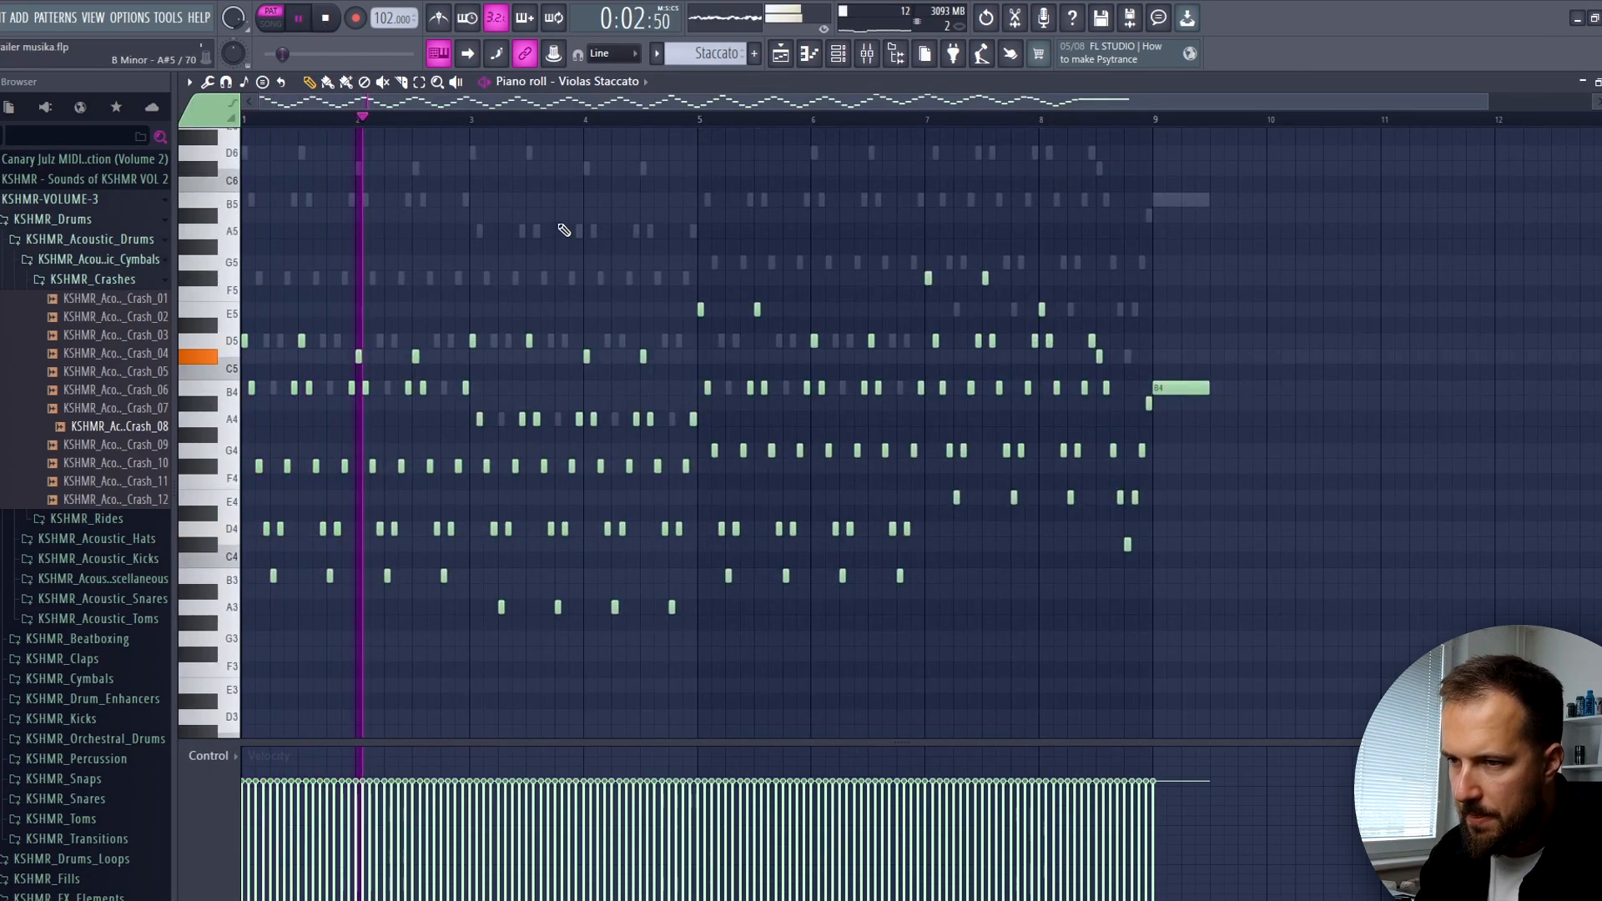
scroll(561, 230, down, 3)
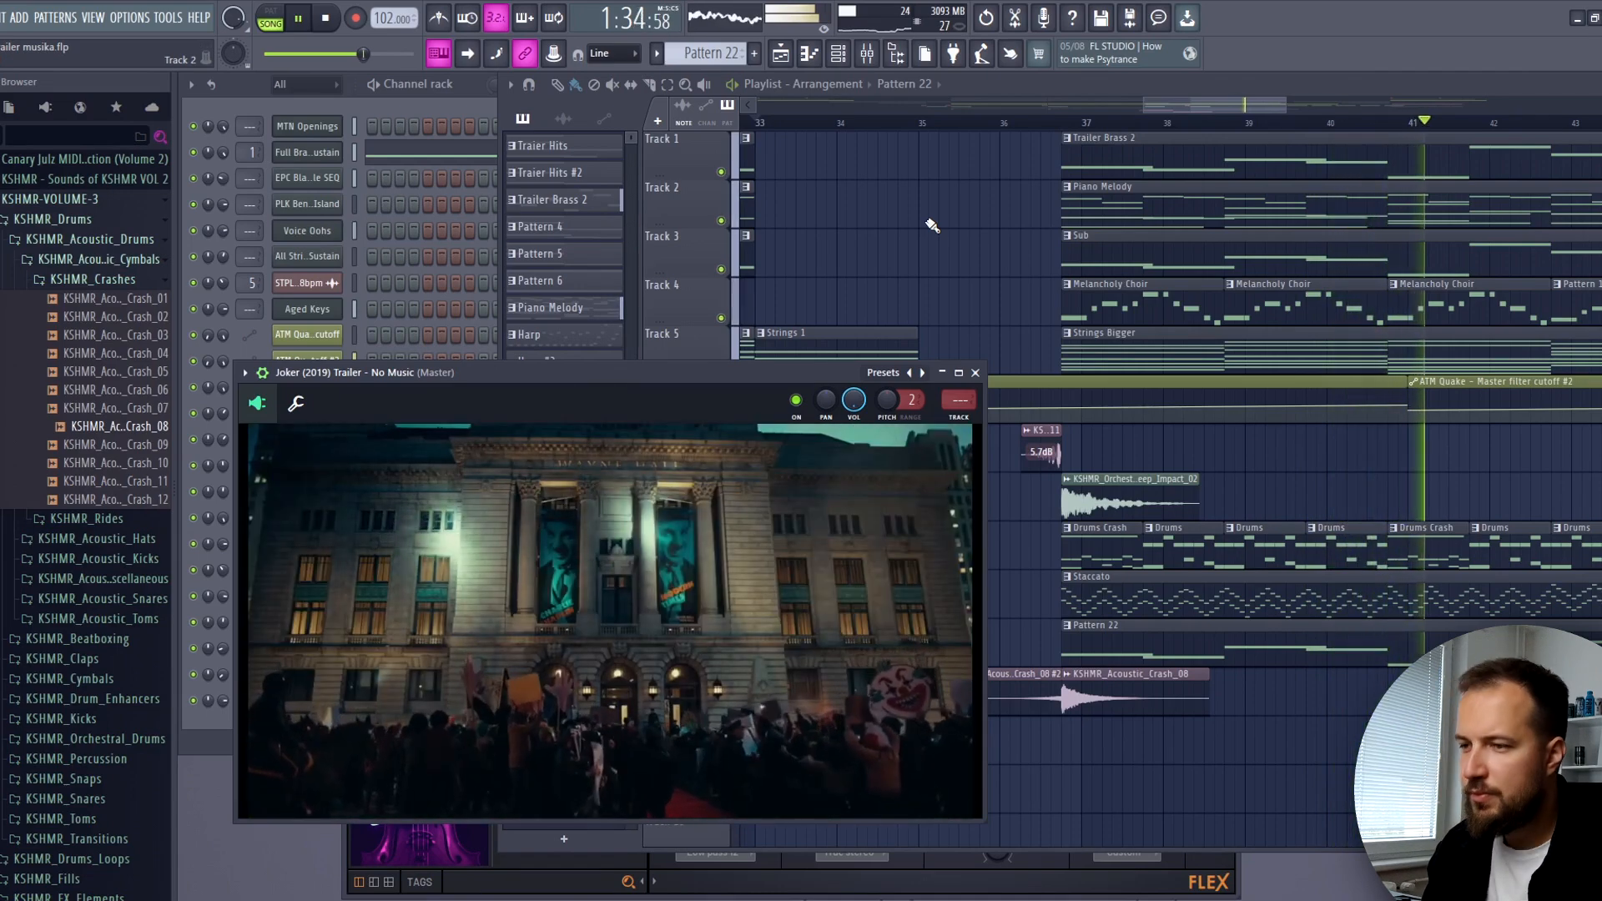
- Play the full Arrangement against the trailer video through the Harp section around bars 44 to 52
key(space)
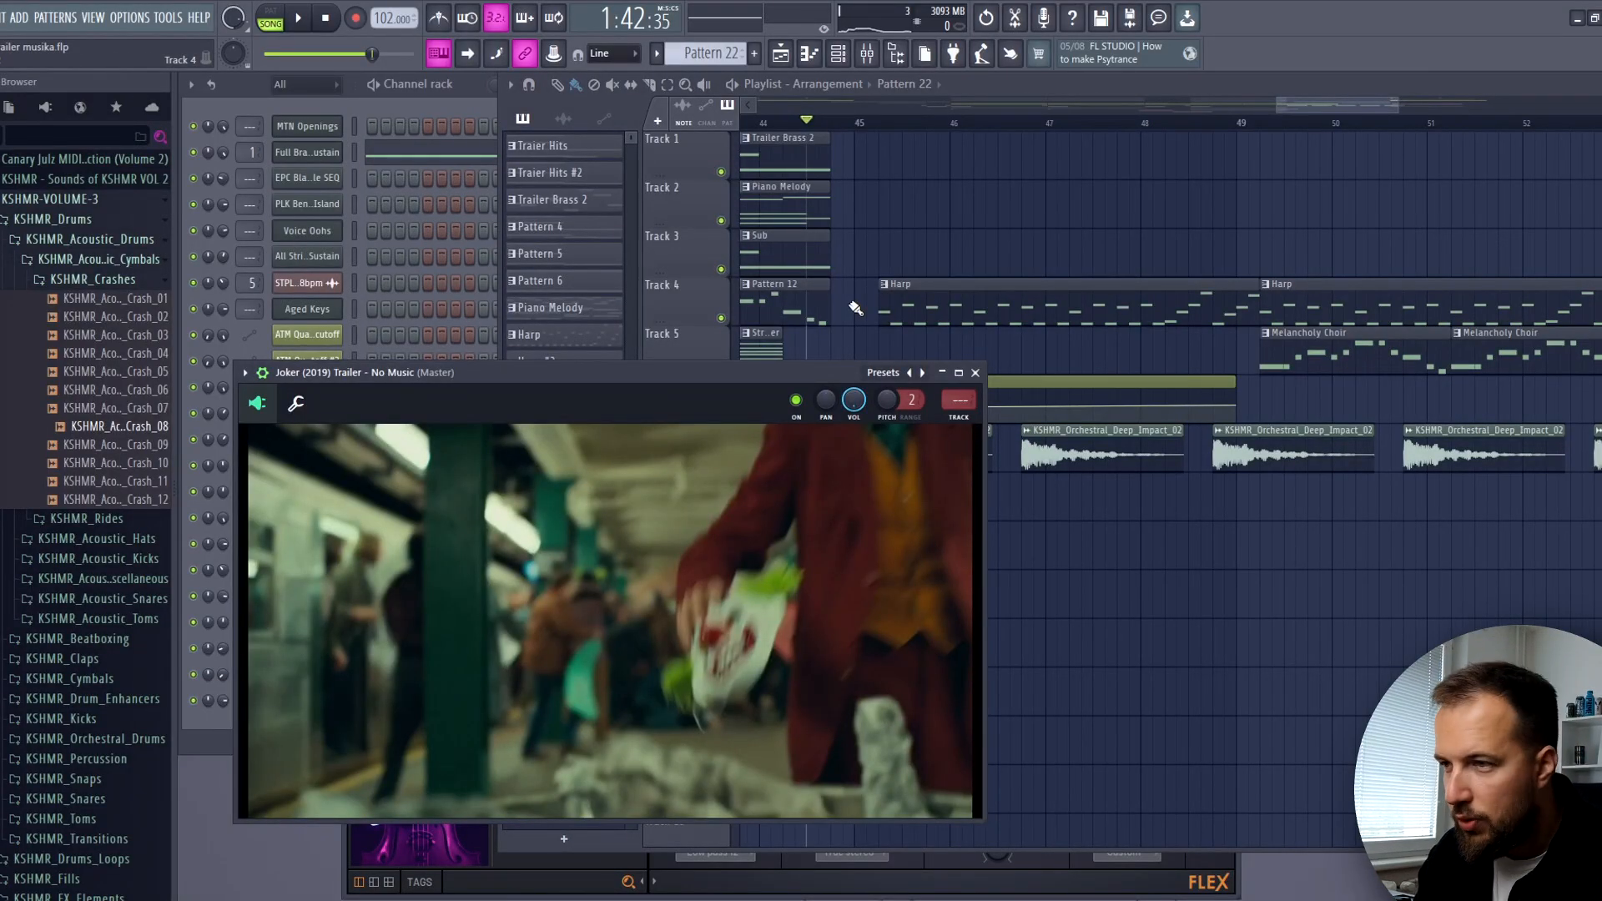
key(space)
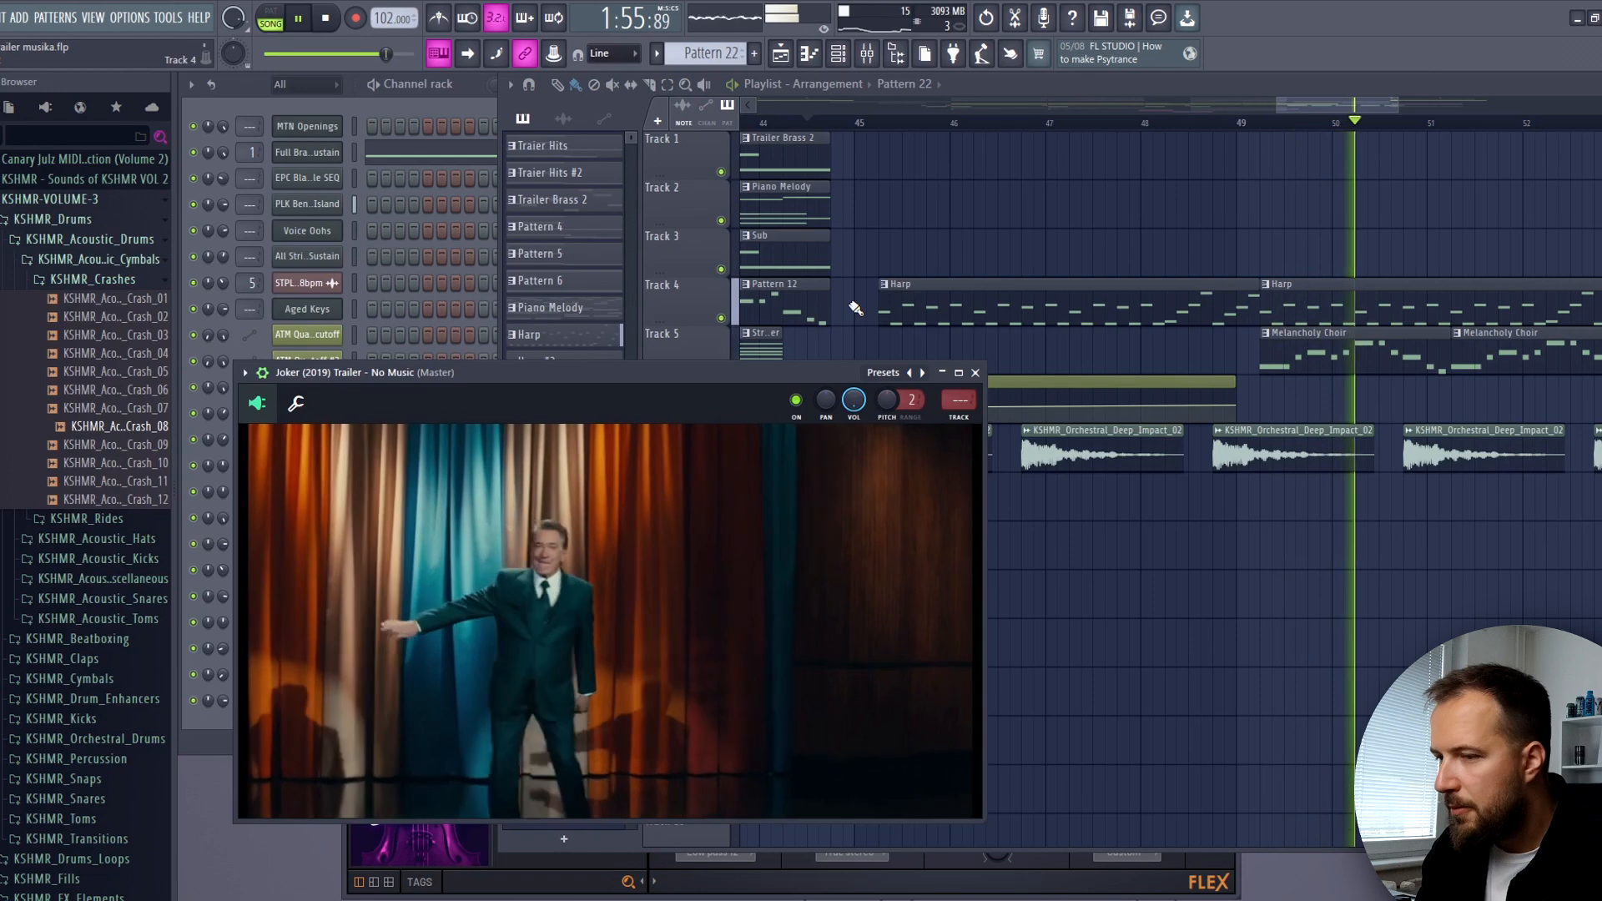
key(space)
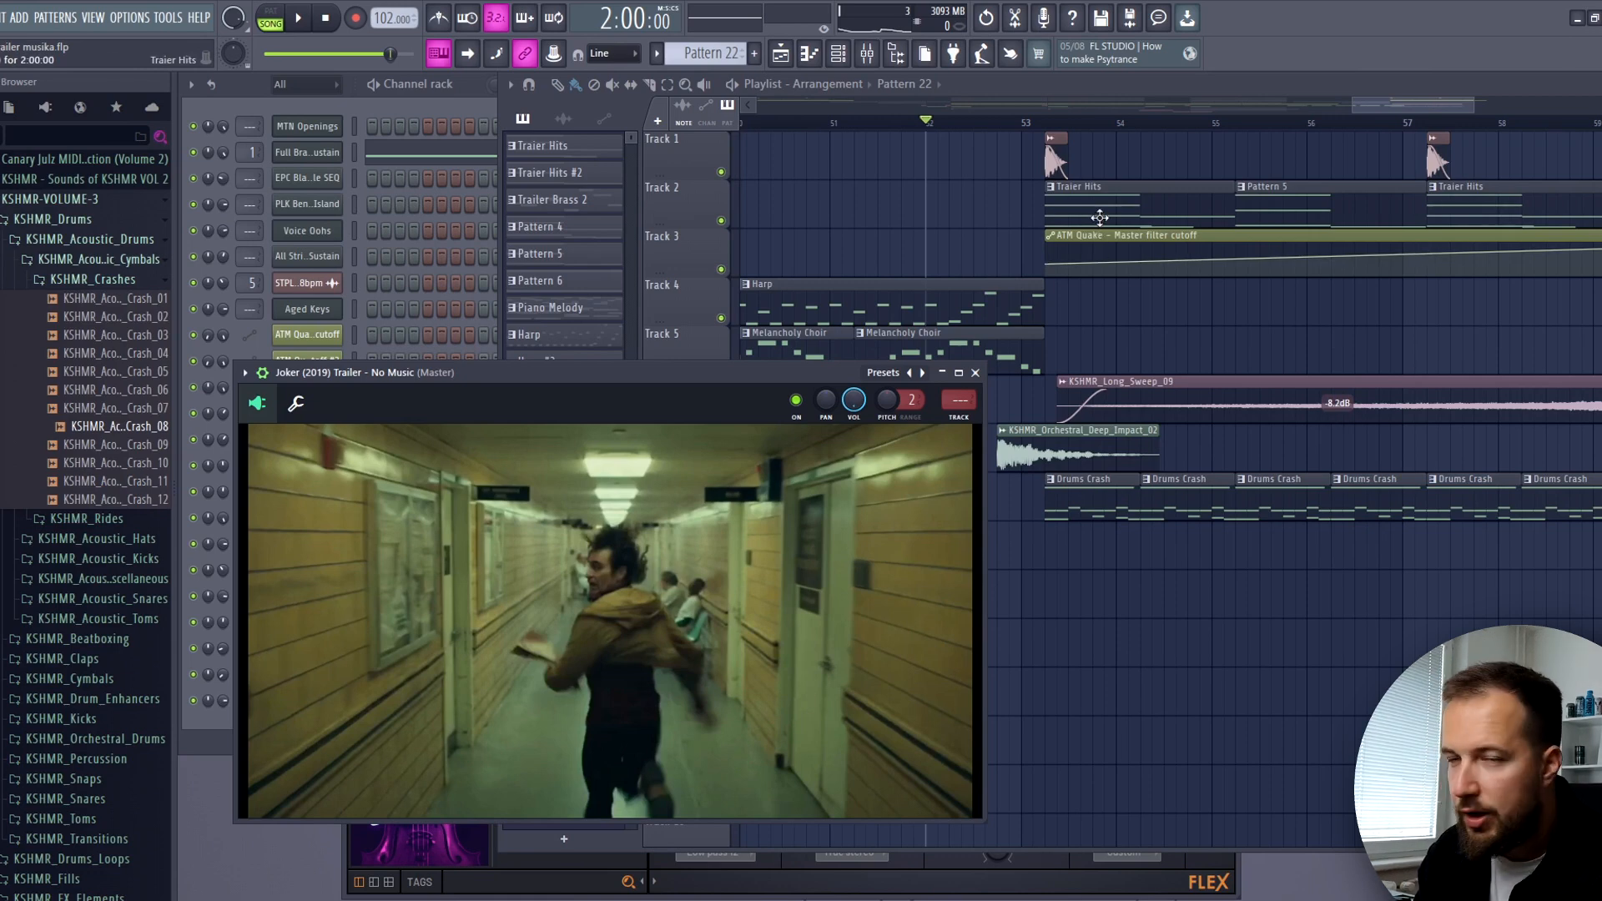
- Review the closing hits section around bars 53 to 61, with its sweep, drums and filter cutoff automation
drag(1375, 103, 1425, 104)
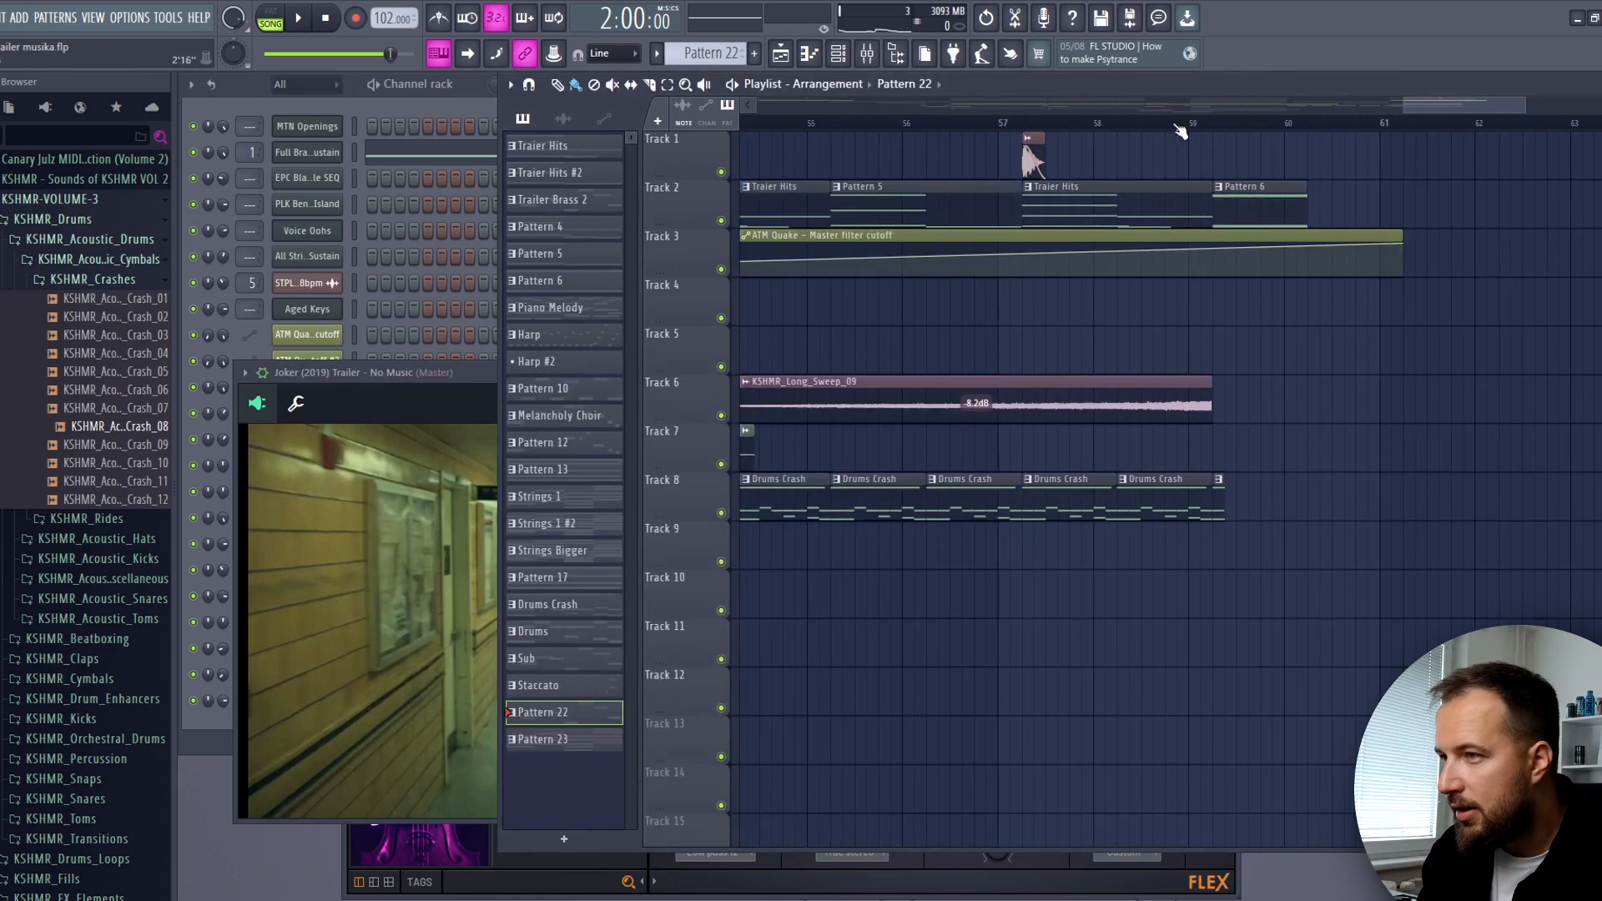
drag(1192, 122, 1219, 123)
key(space)
key(space)
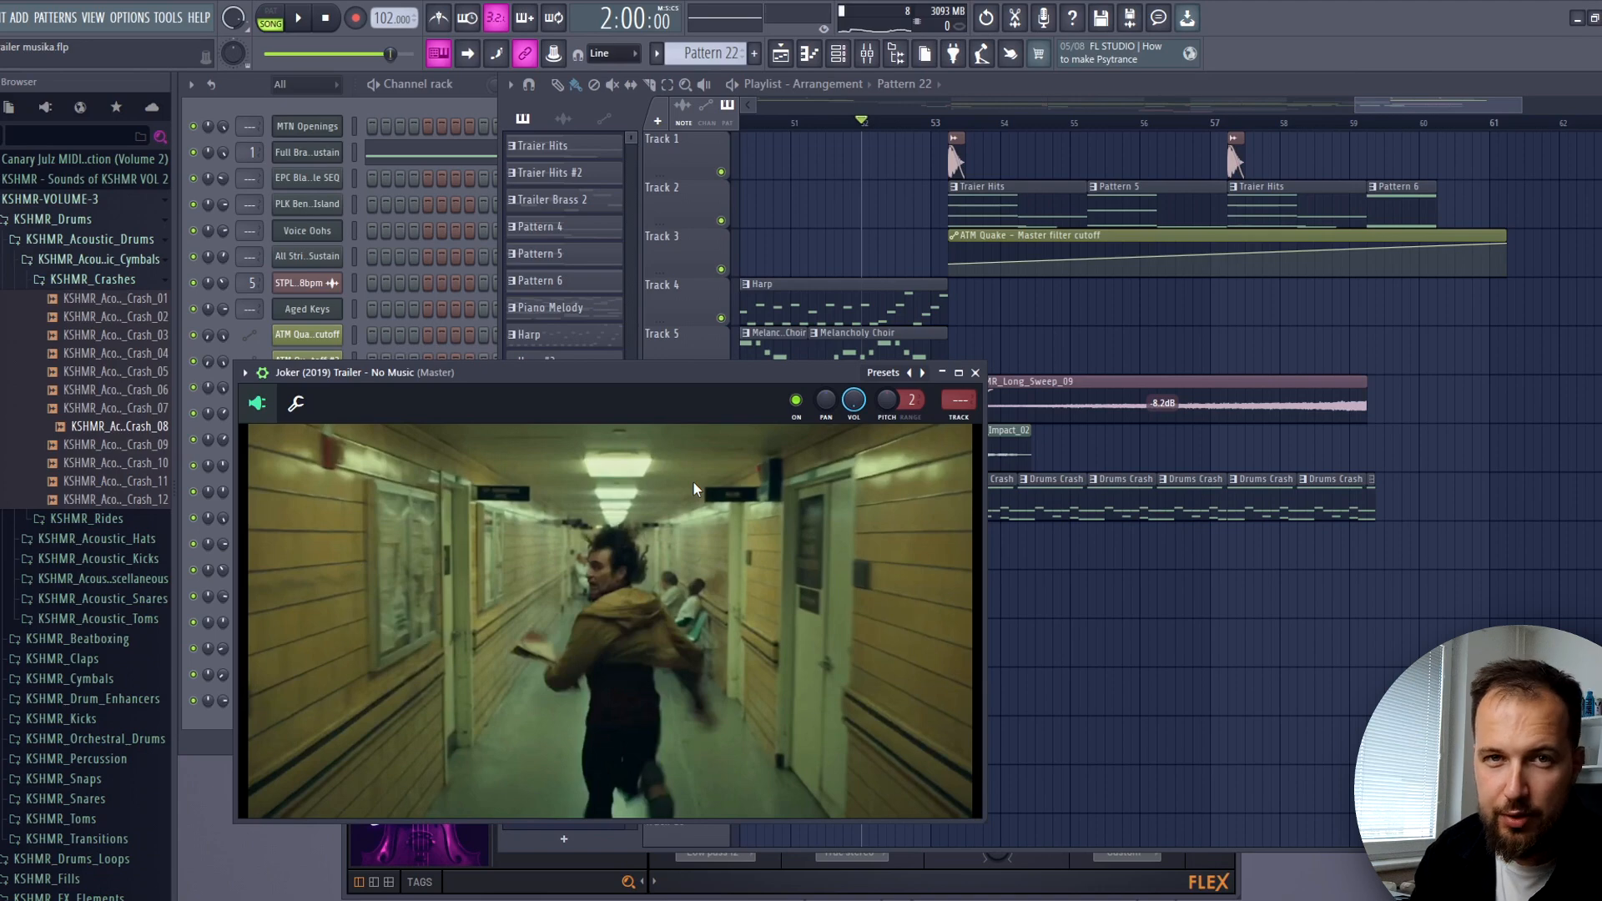